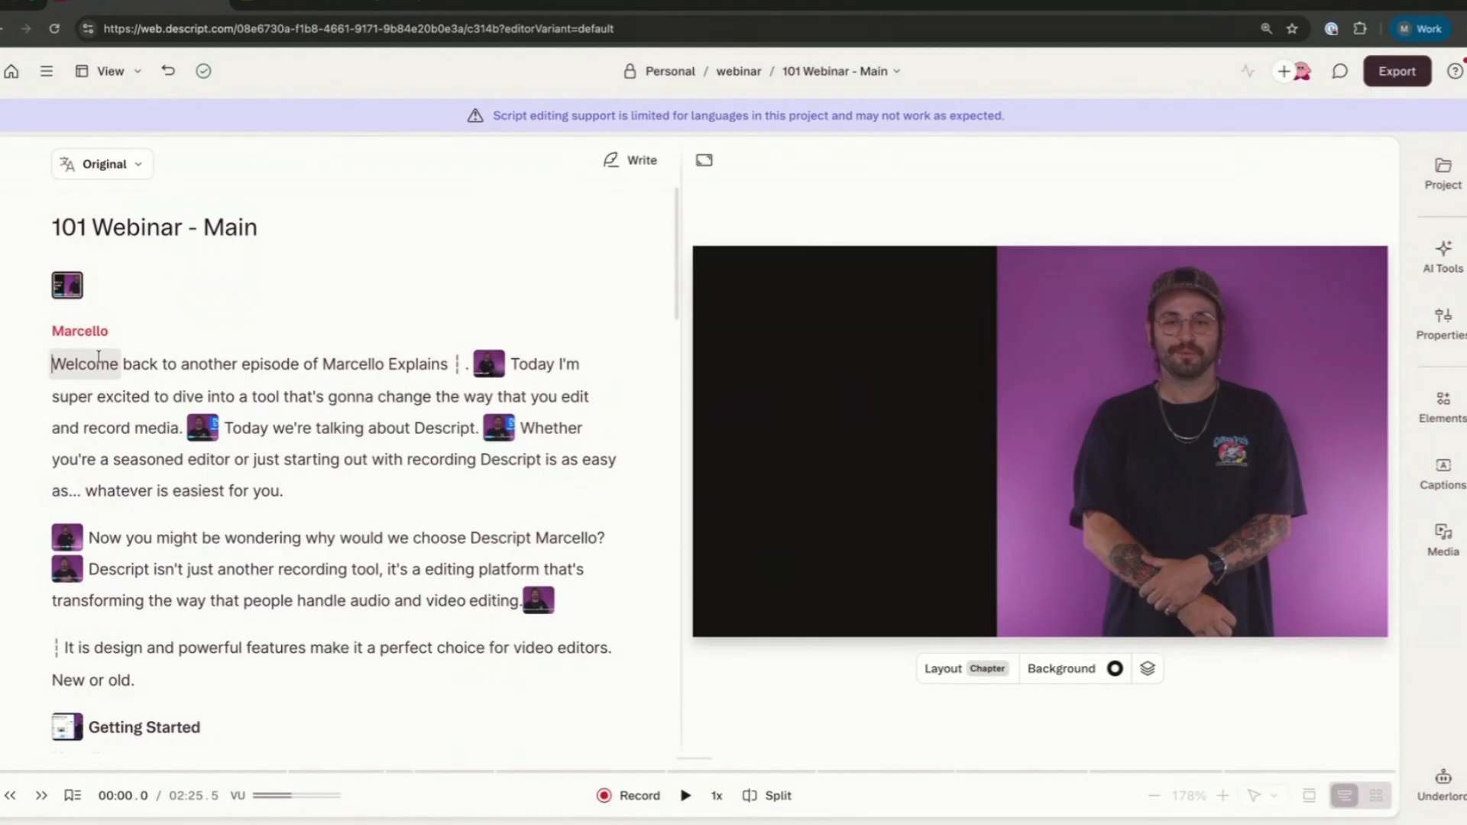
Play the composition from the first word until the scene with the Descript logo, pause, and return to the start
left_click(55, 367)
key("space")
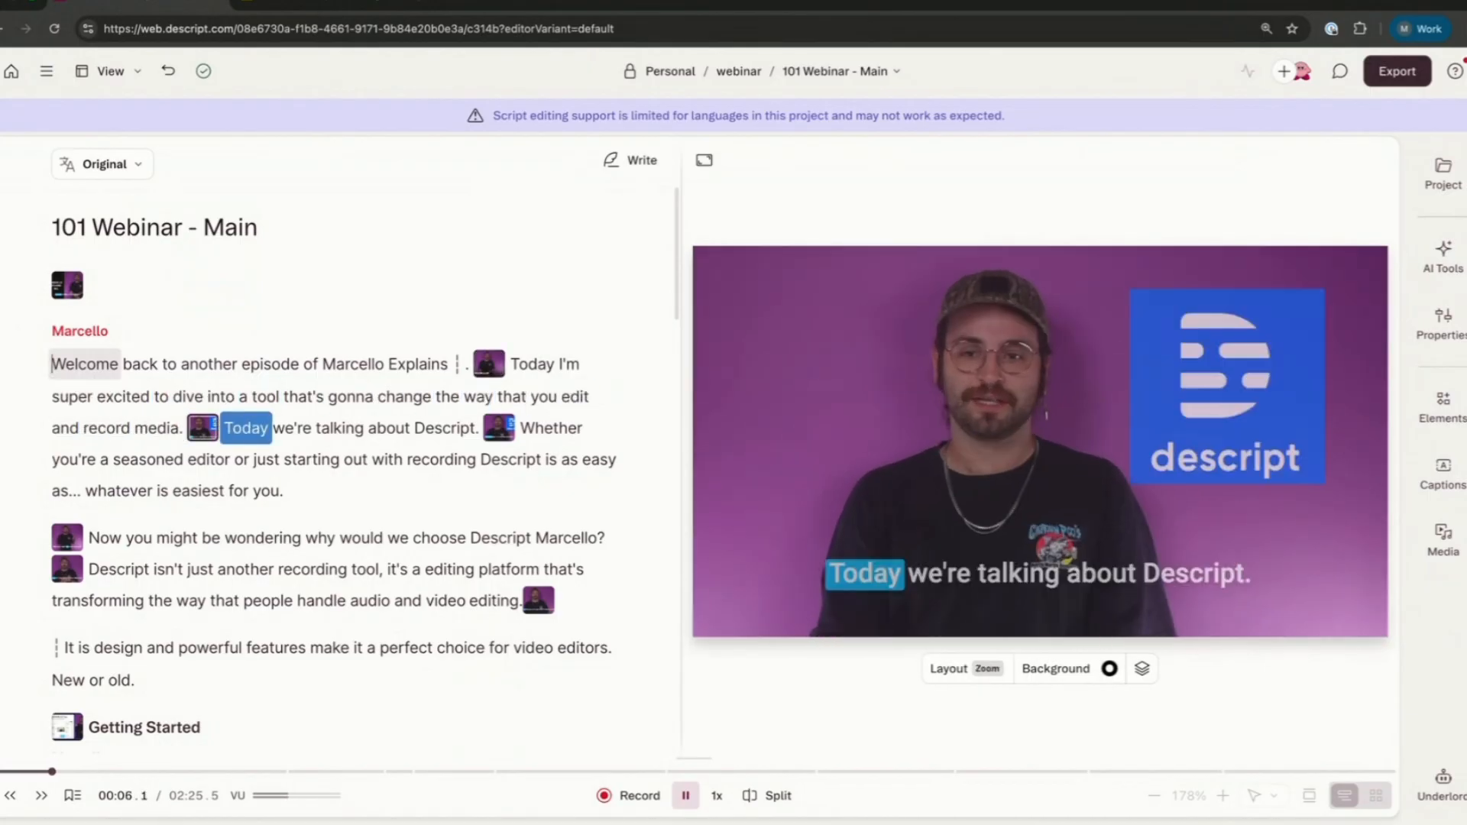
key("space")
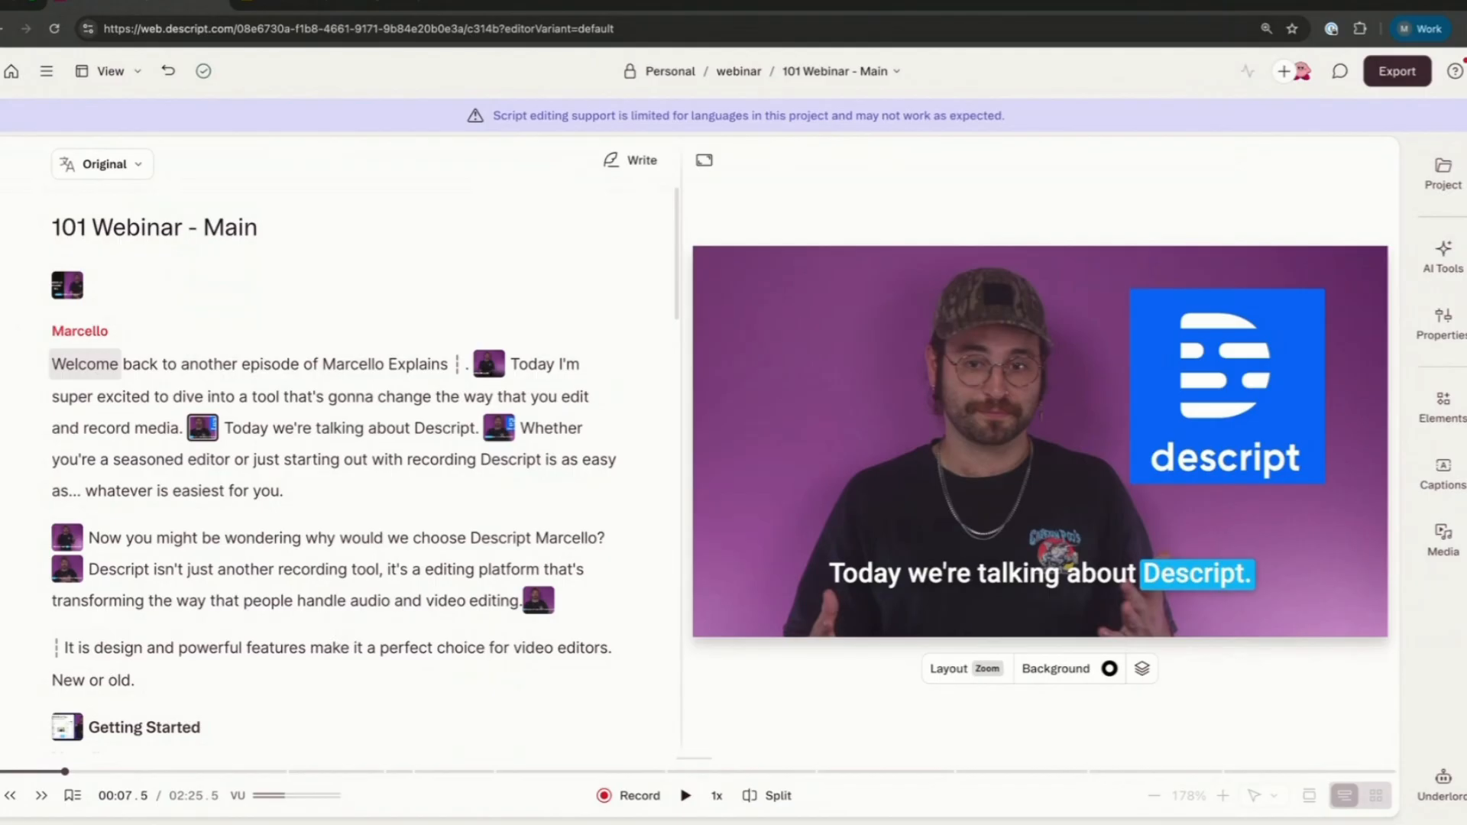
left_click(50, 365)
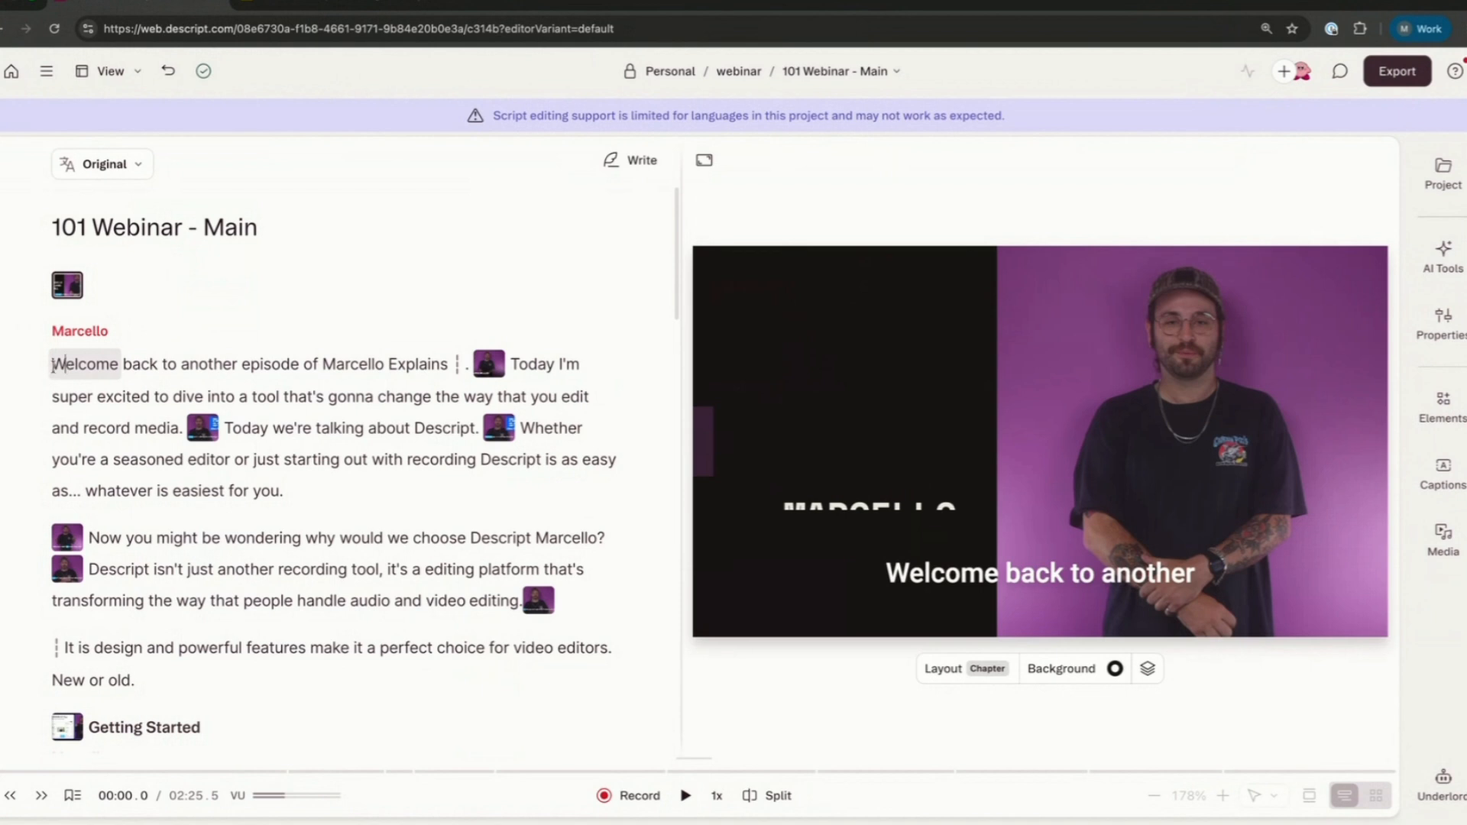
Delete the opening words from "Welcome back to another episode" through "Explains" in the script and play back the shortened beginning
left_click(518, 365)
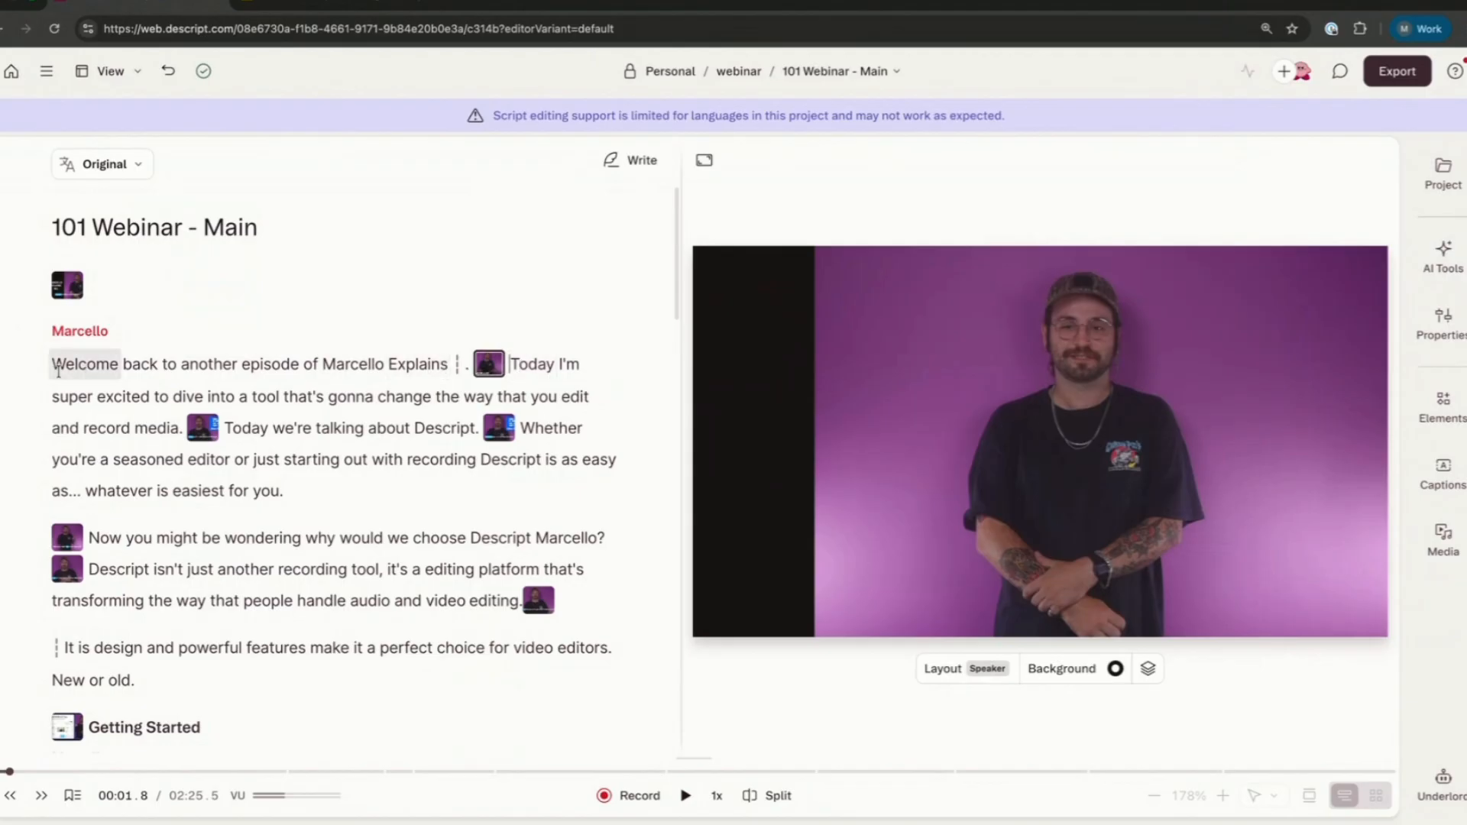
left_click(454, 365)
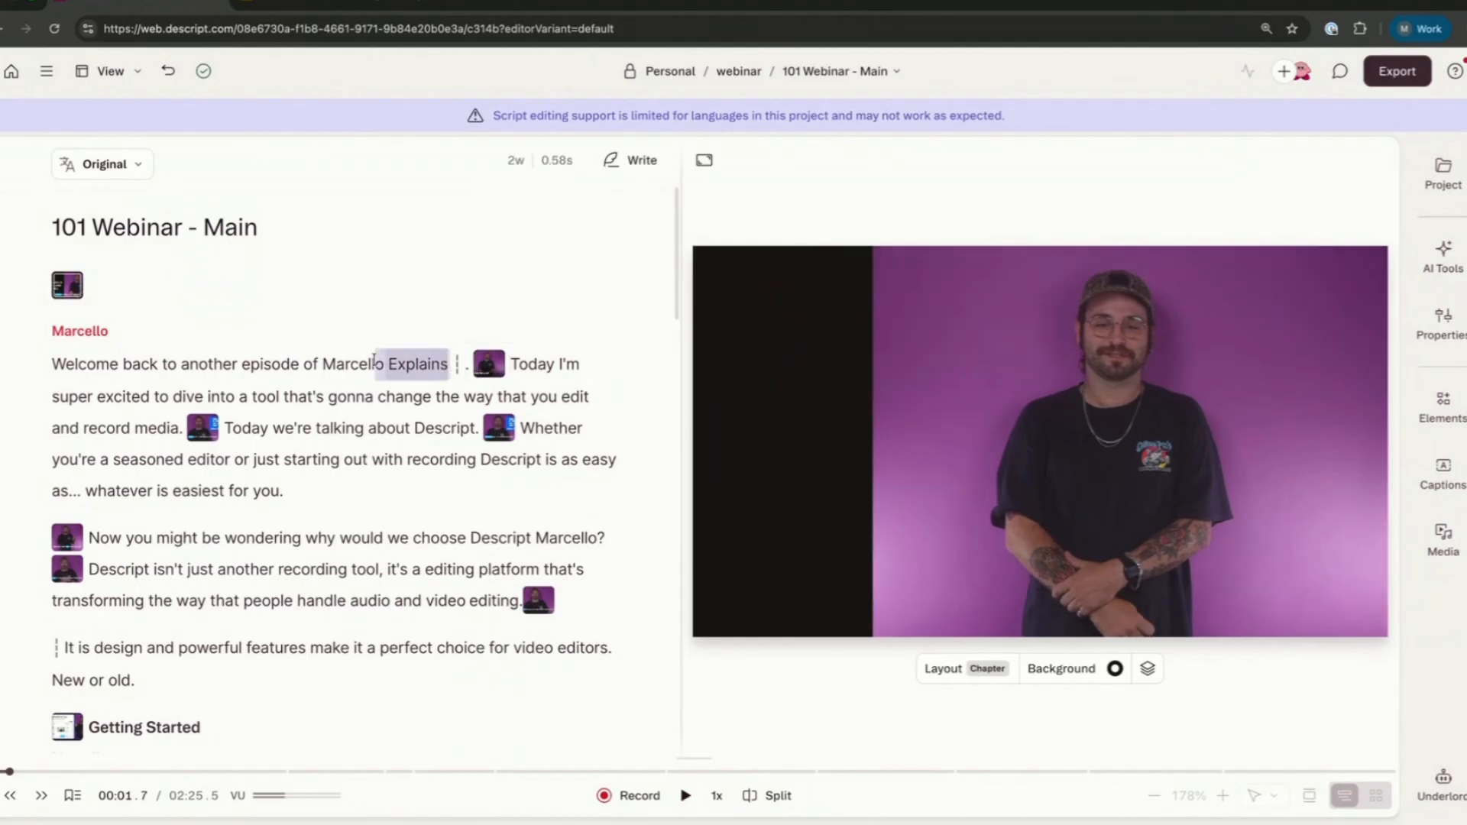
left_click_drag(449, 365, 52, 366)
key("BackSpace")
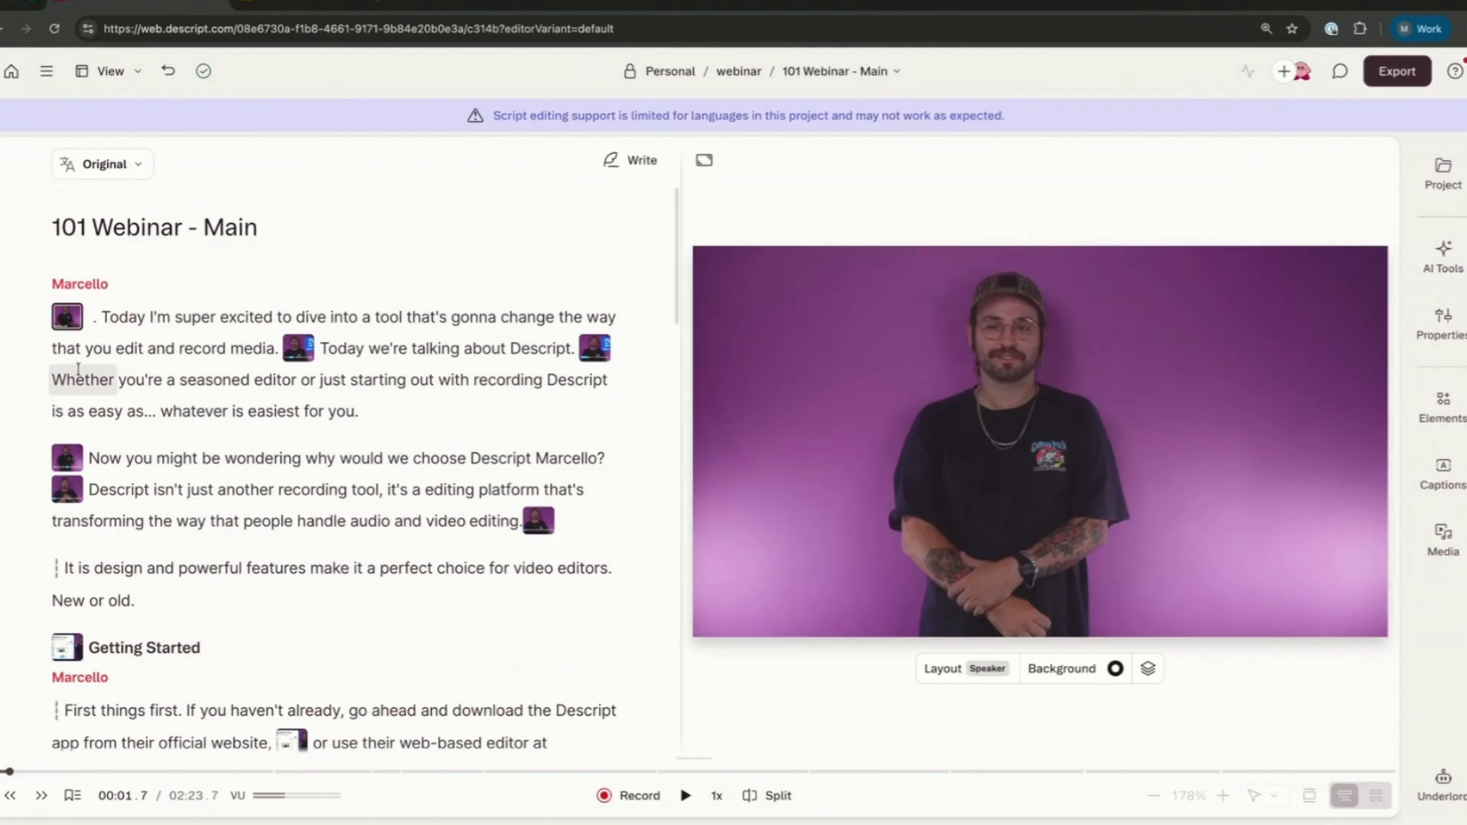
key("space")
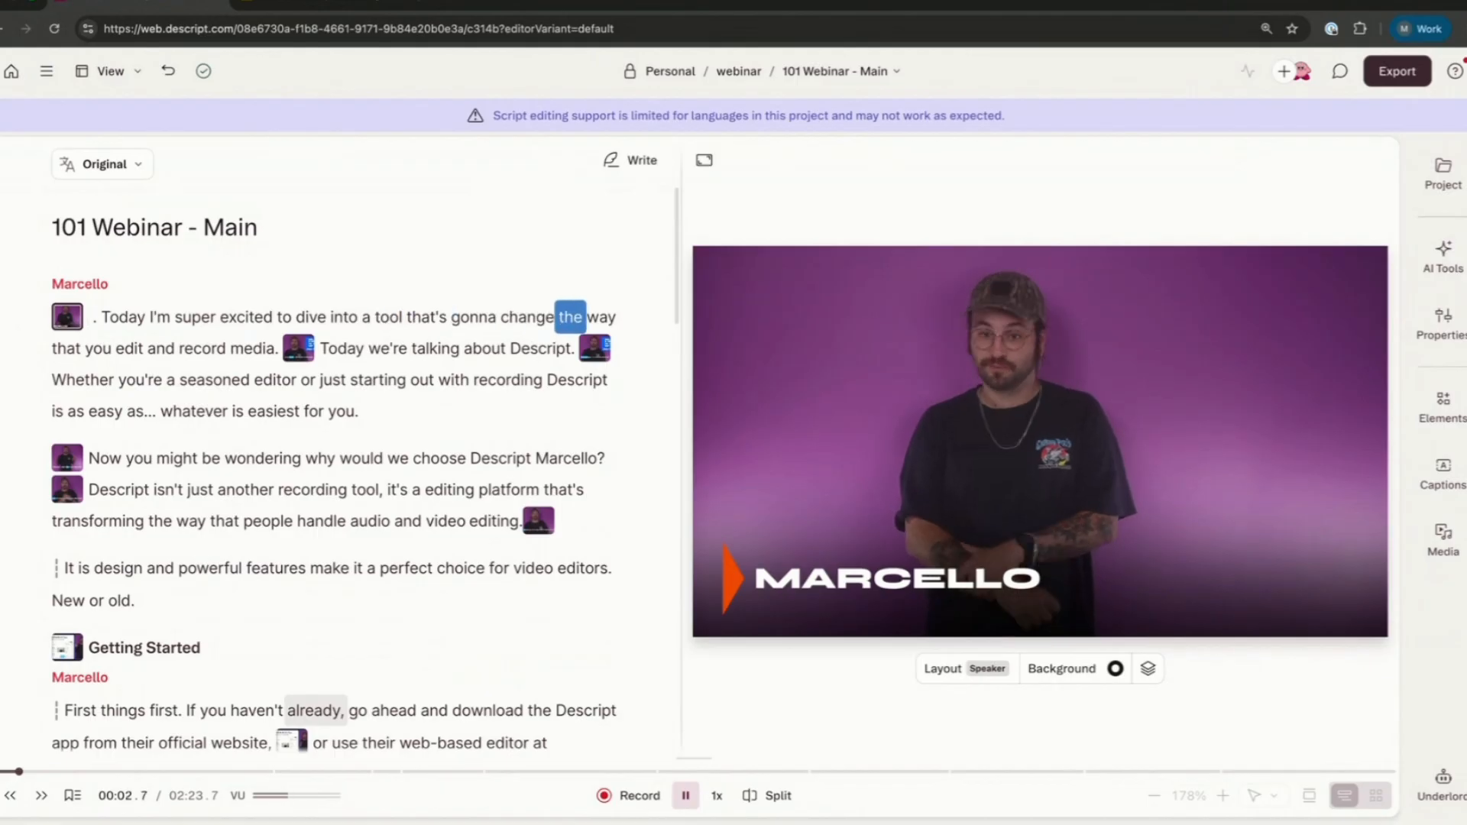
key("space")
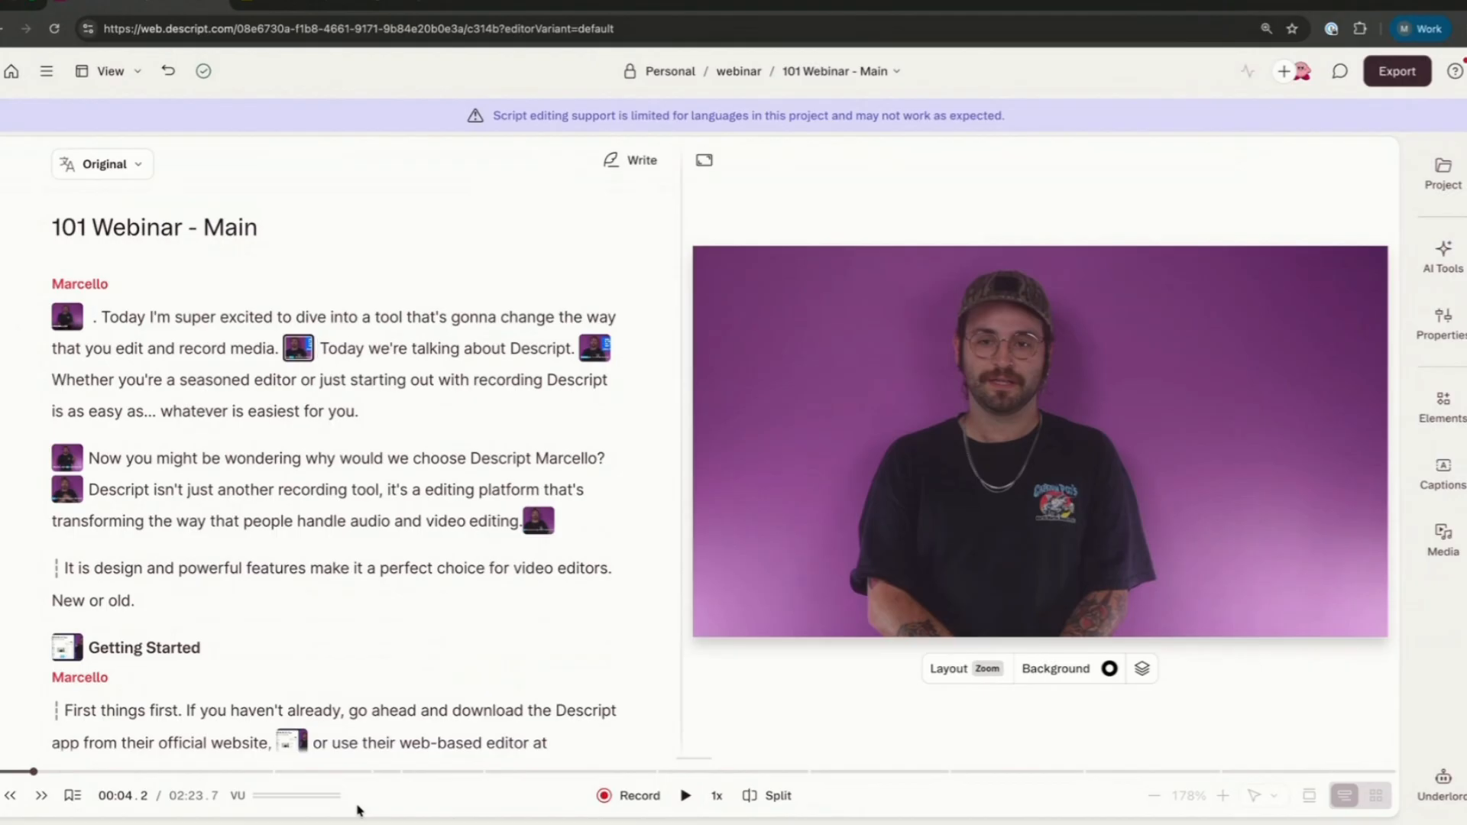
Expand the timeline to view its tracks, collapse it, and preview the scene at "Today we're talking about Descript."
left_click_drag(697, 751, 704, 429)
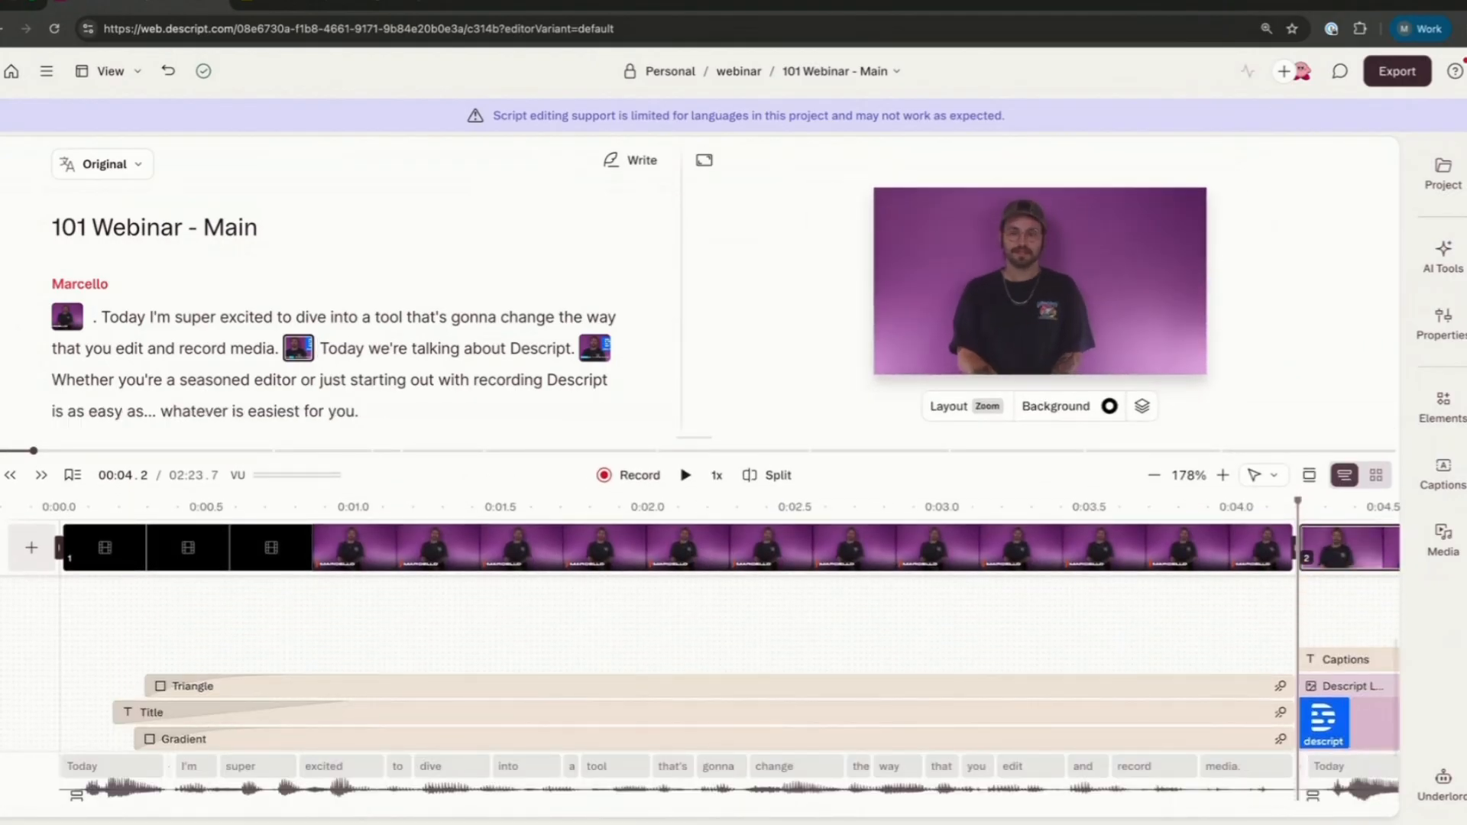
scroll(488, 734, "down", 3)
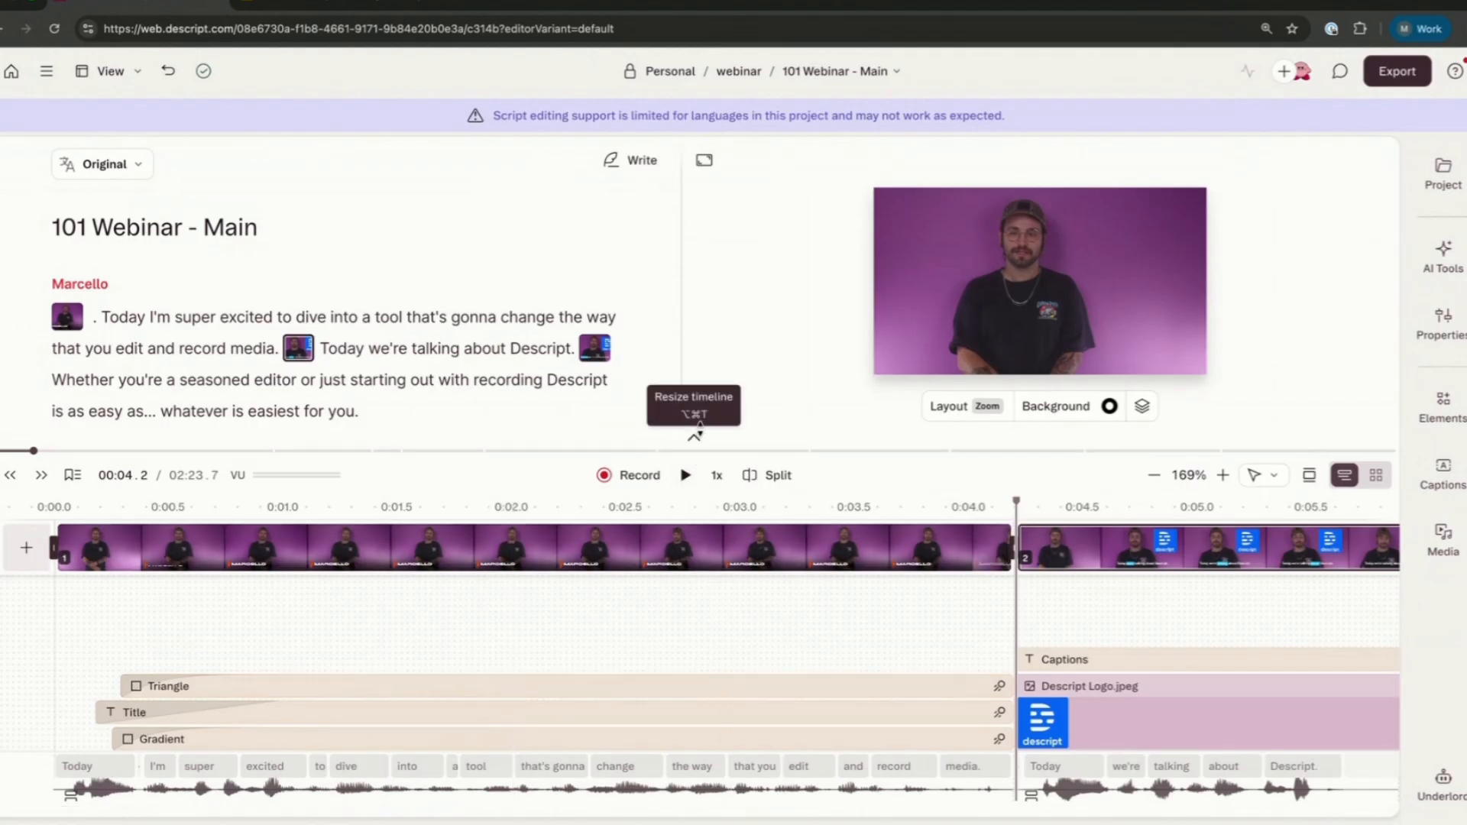
left_click_drag(700, 430, 700, 548)
left_click_drag(659, 667, 642, 776)
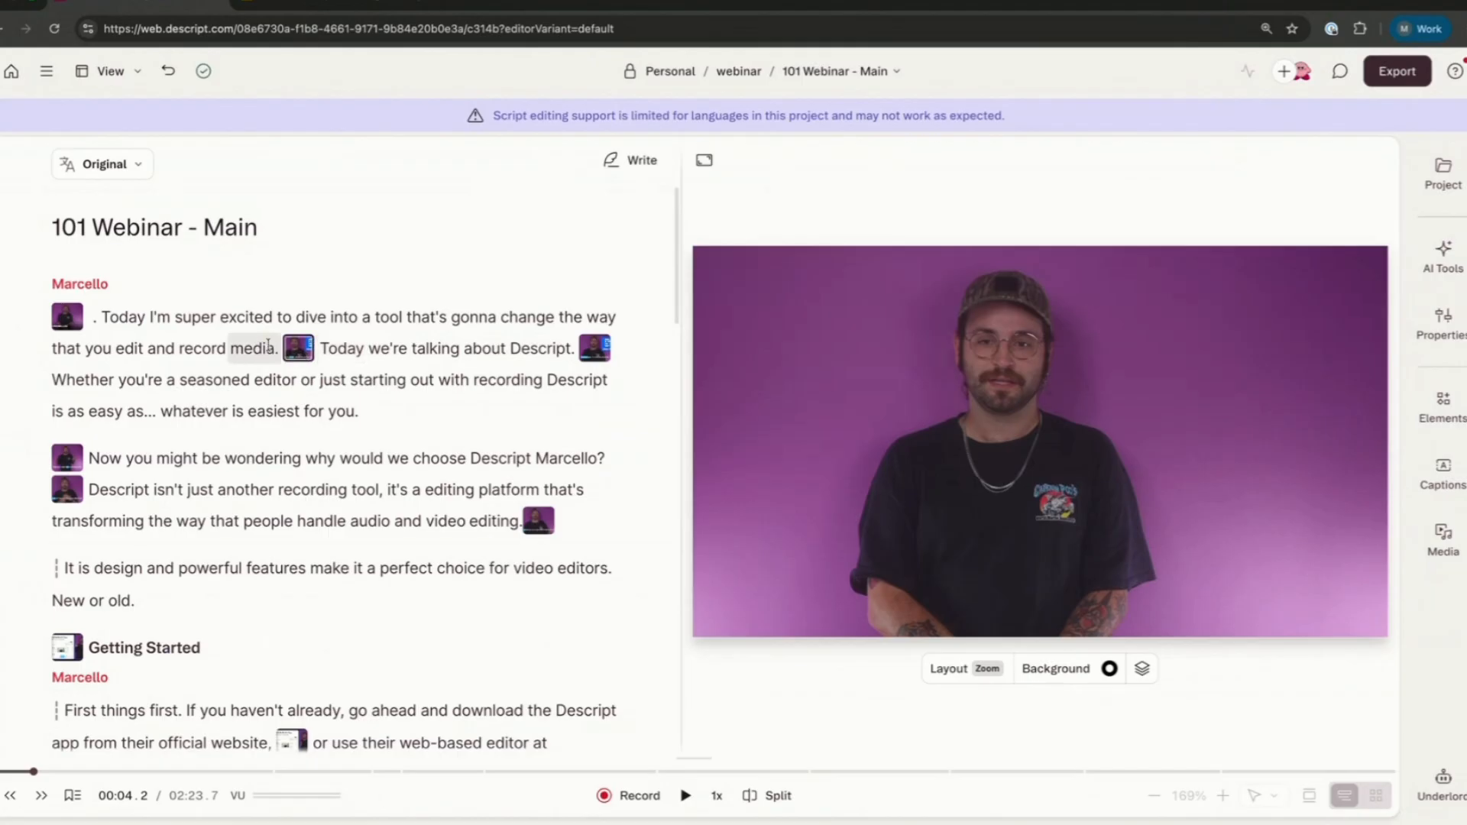
left_click(299, 355)
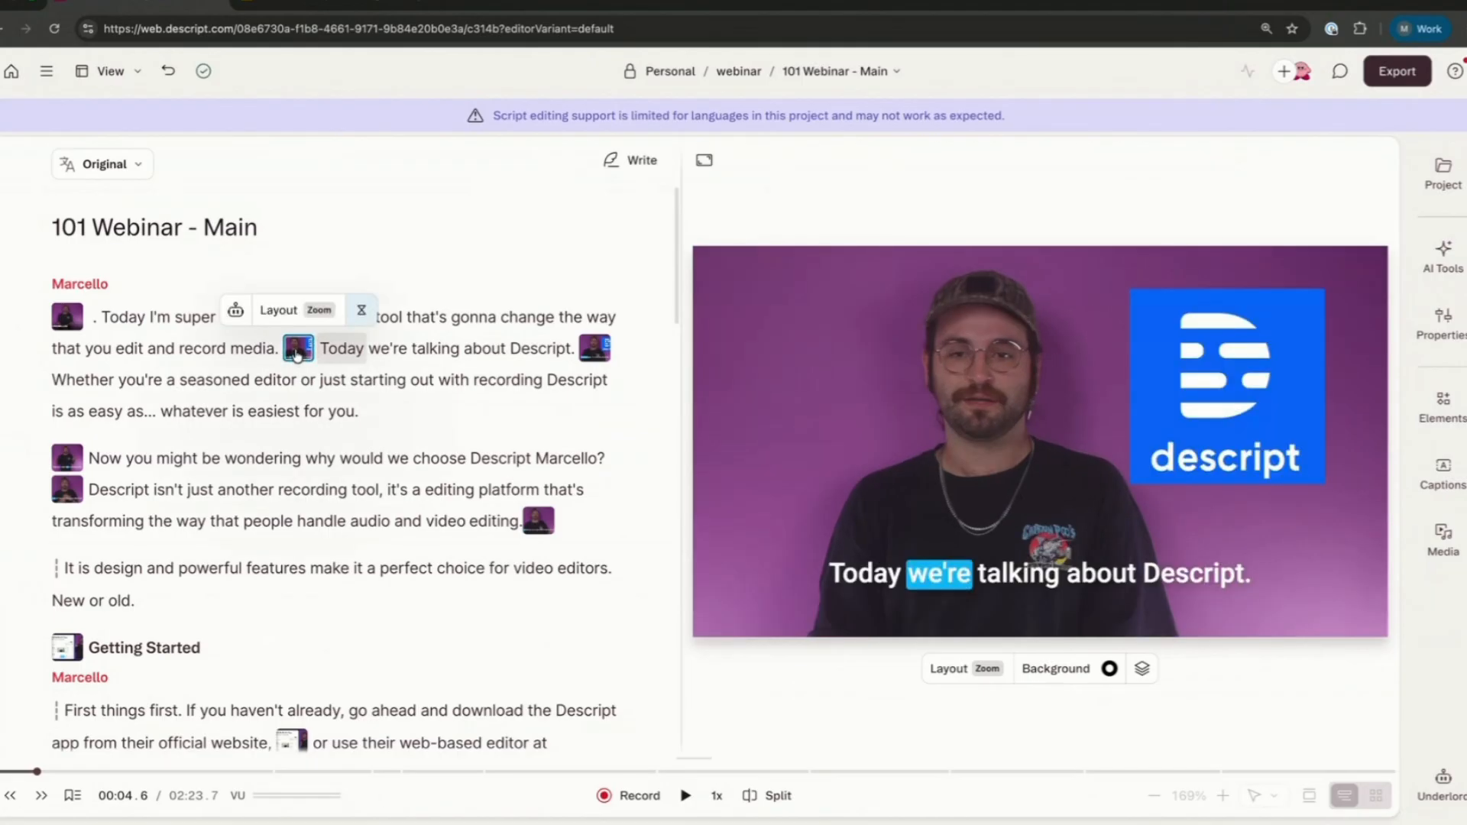
left_click(529, 360)
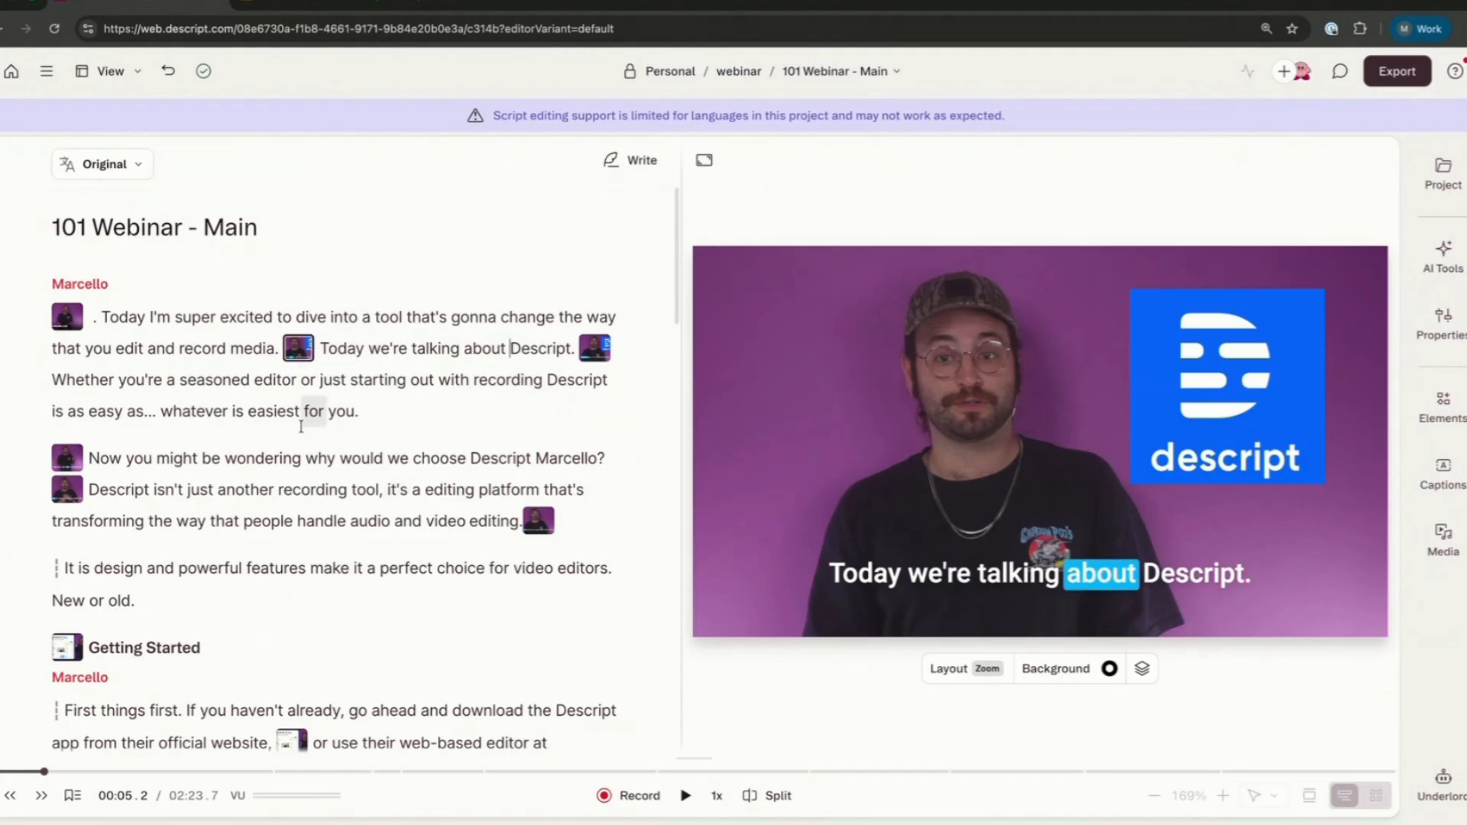
Undo the deletion of the script's opening words and place the cursor in the restored first sentence
key("ctrl+z")
left_click(213, 377)
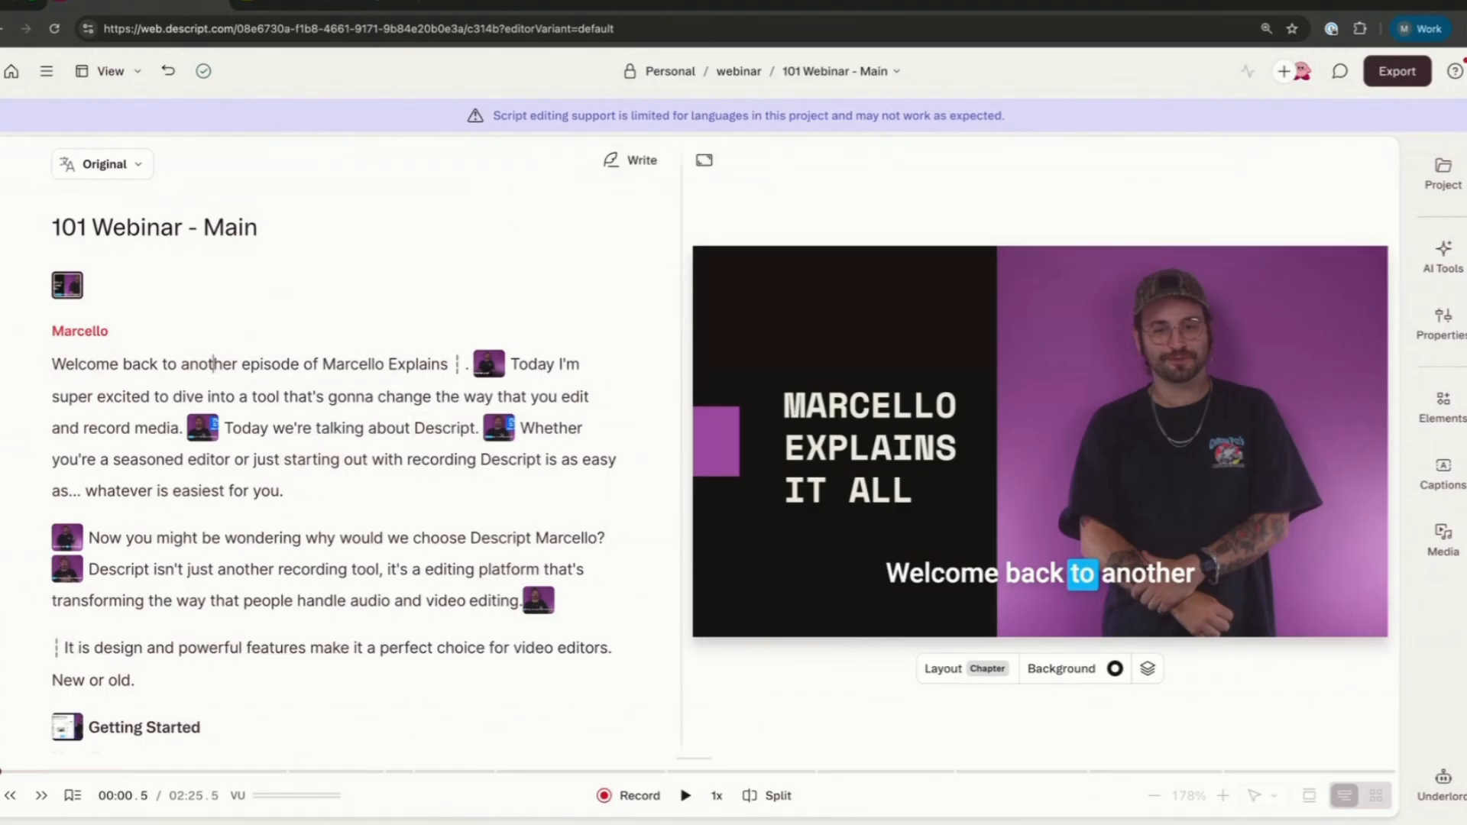
Open the AI Tools, dismiss the Recommended suggestions, and review the available tools from Sound good to Write
left_click(1444, 258)
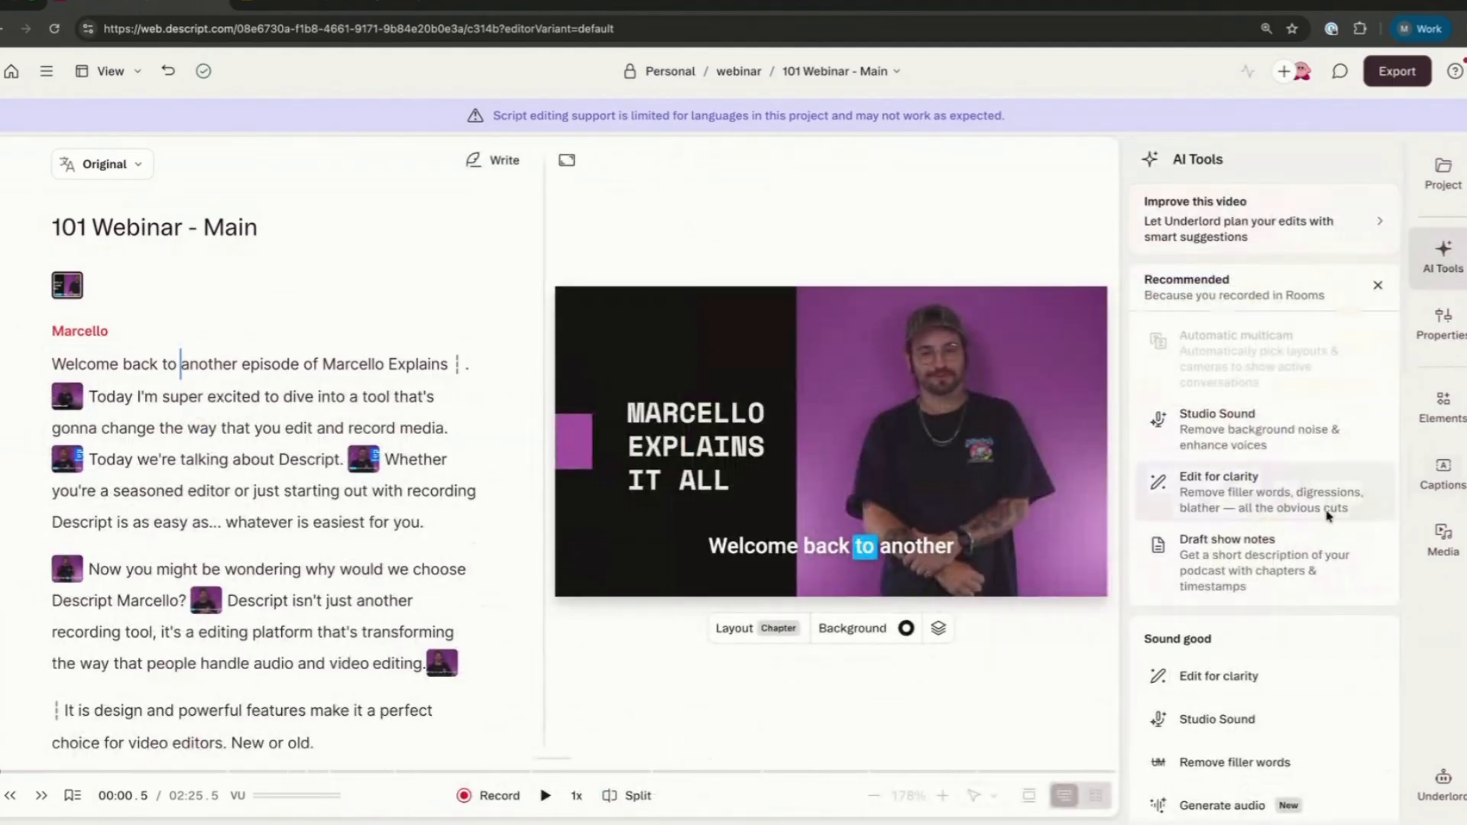
scroll(1328, 518, "down", 2)
scroll(1328, 518, "down", 5)
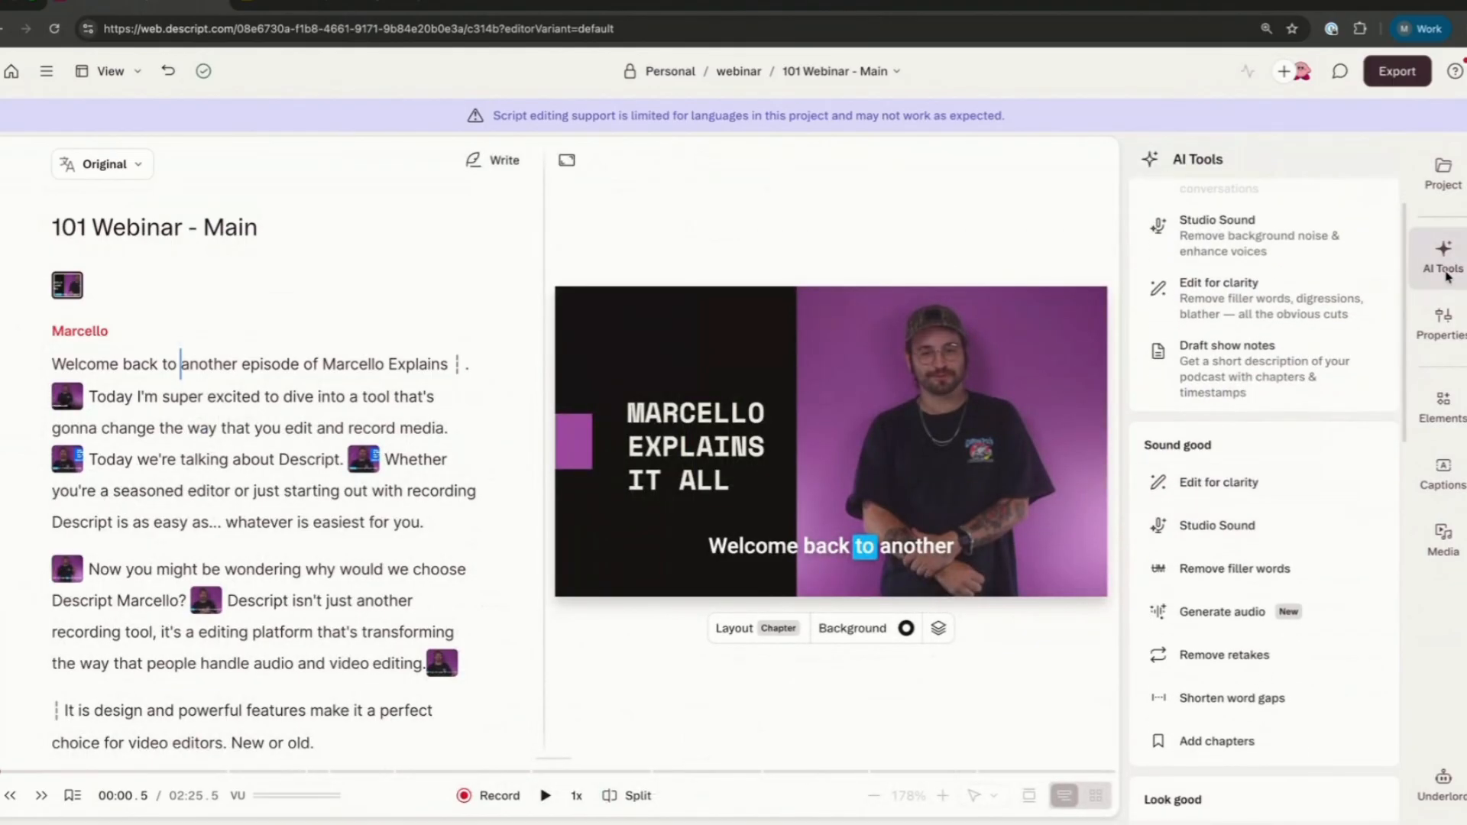
scroll(1348, 409, "down", 3)
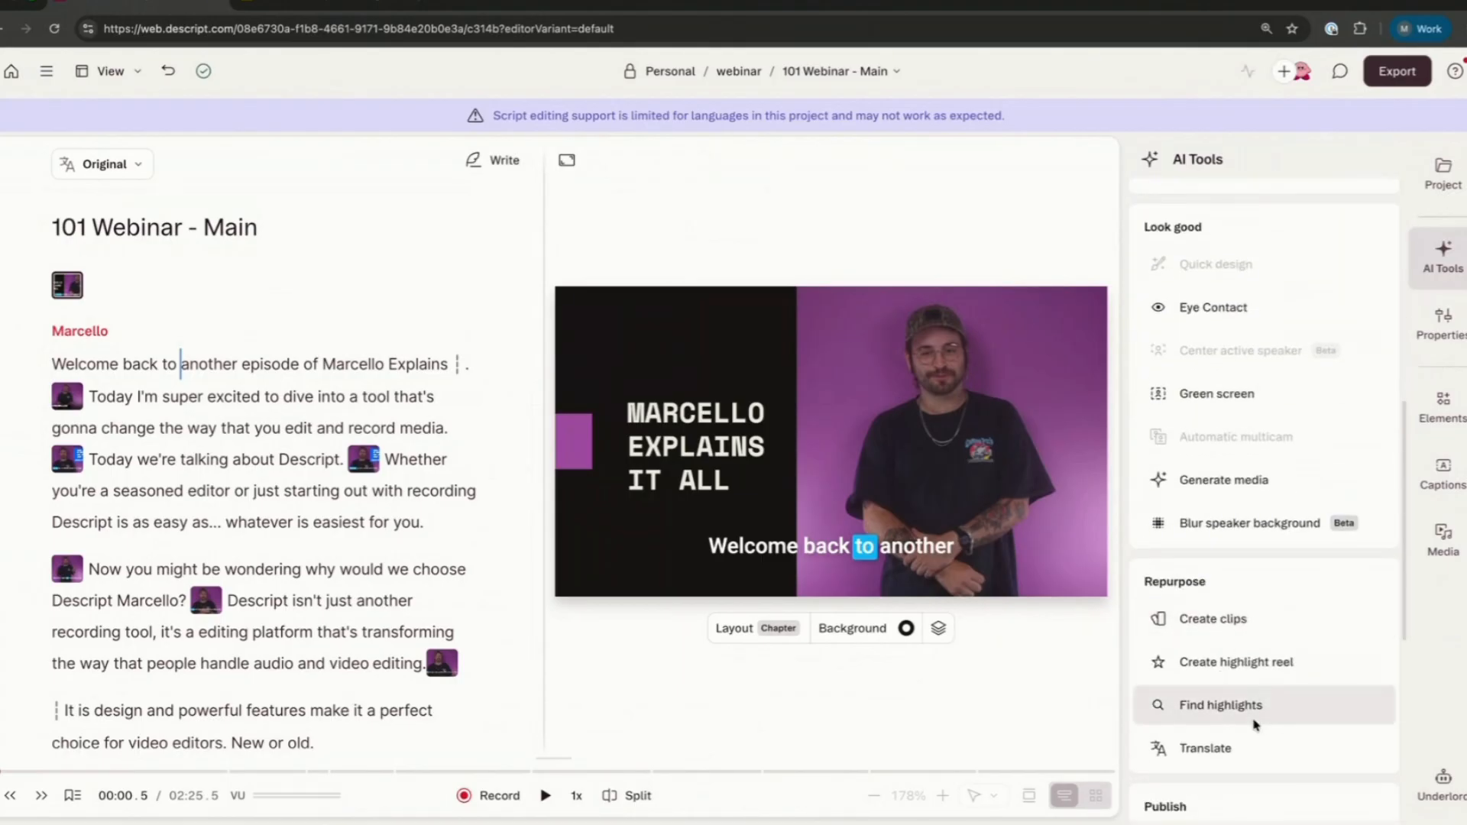
scroll(1229, 390, "up", 10)
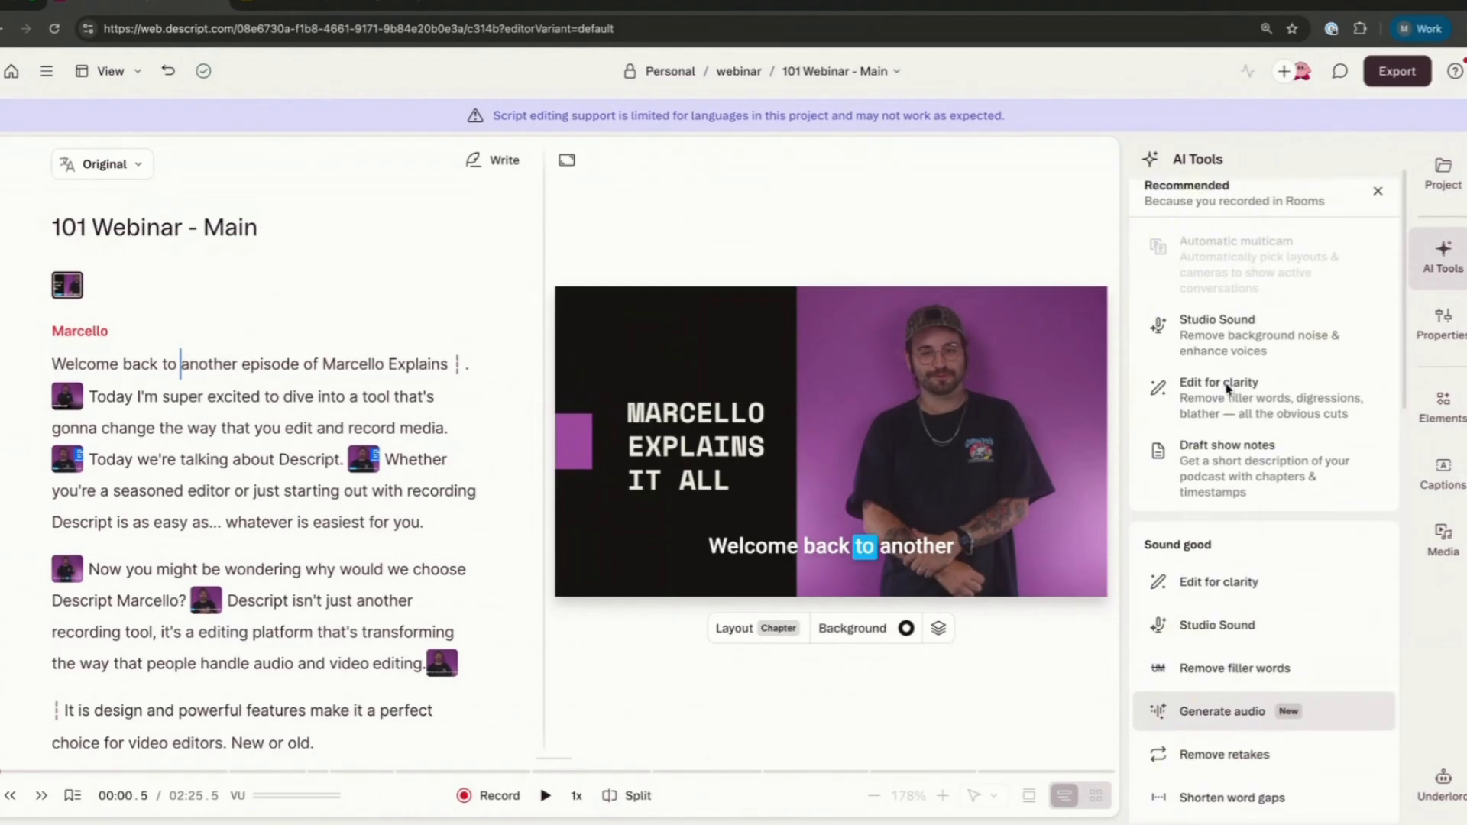
left_click(1378, 285)
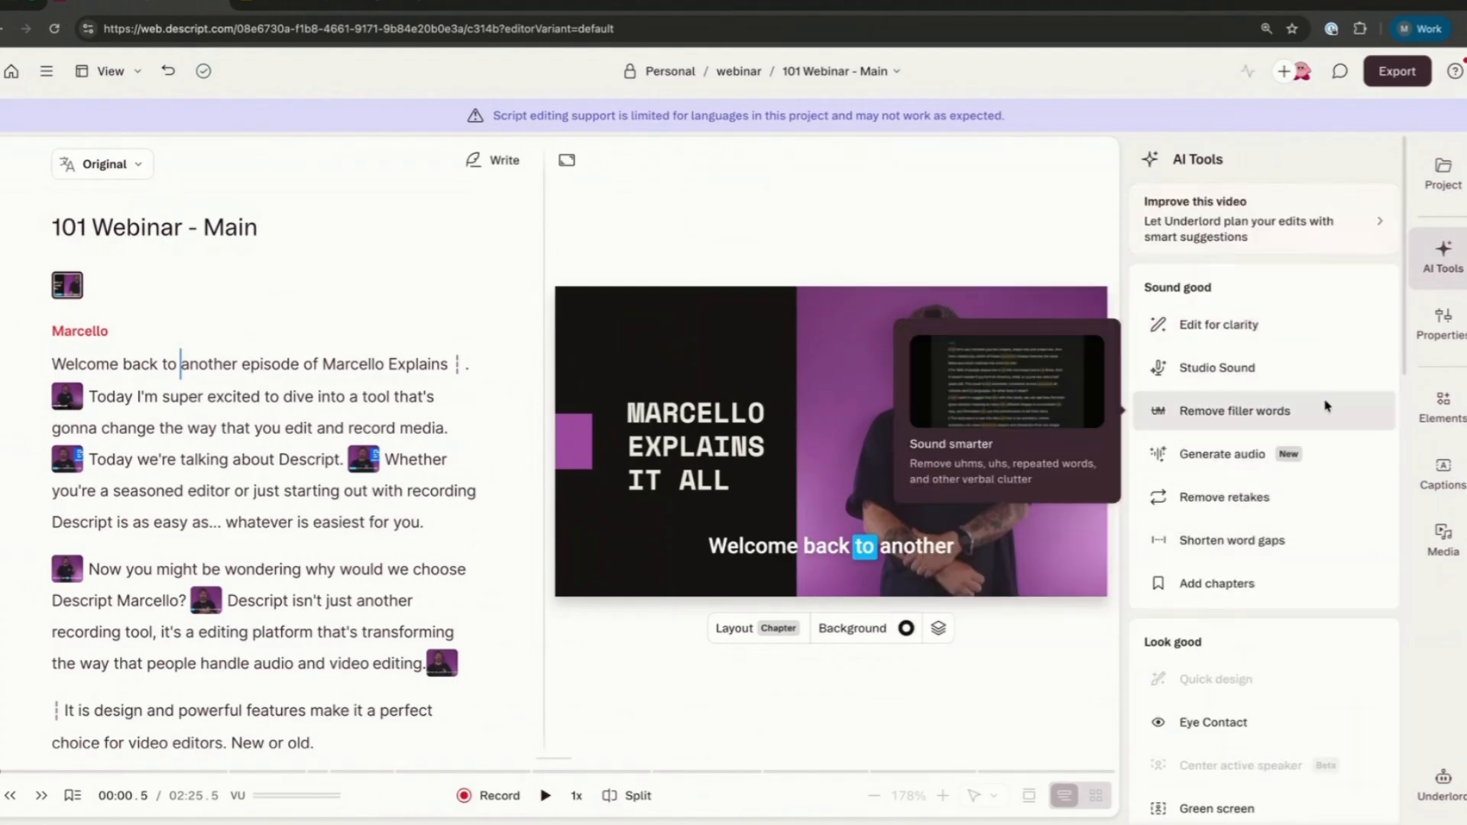
scroll(1326, 409, "down", 2)
scroll(1206, 600, "down", 5)
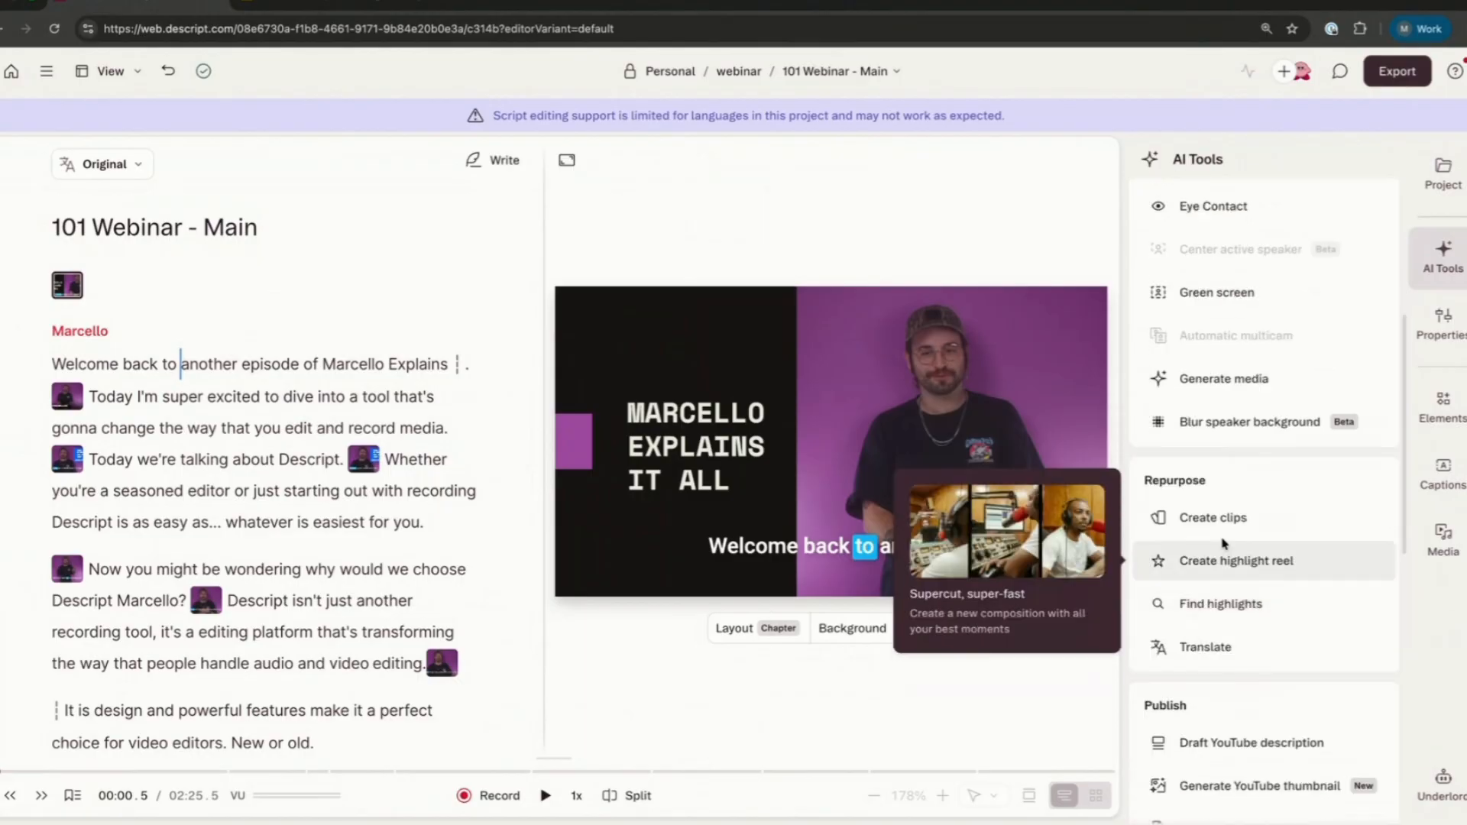
scroll(1223, 638, "down", 4)
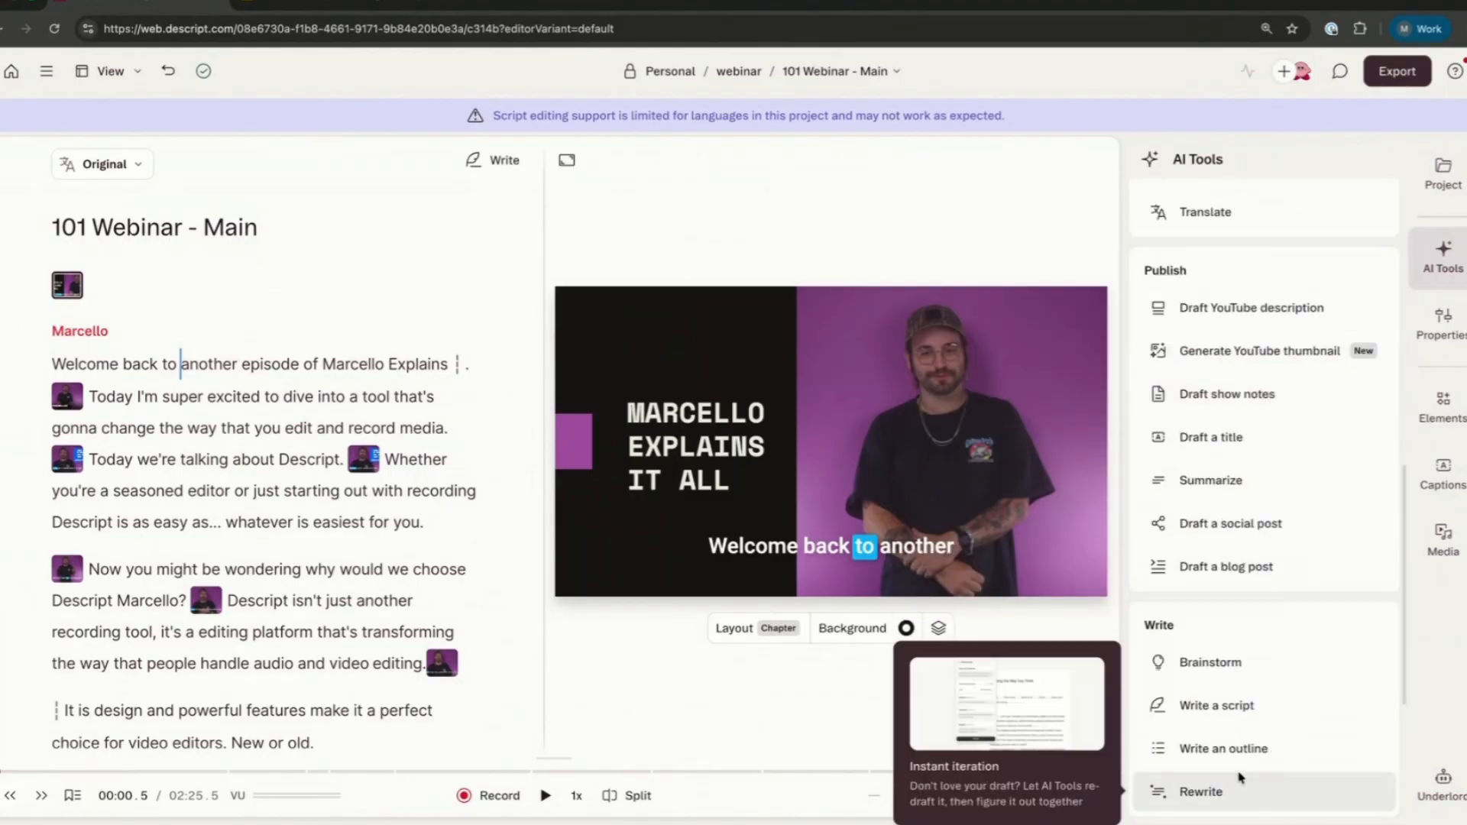
scroll(1239, 778, "up", 3)
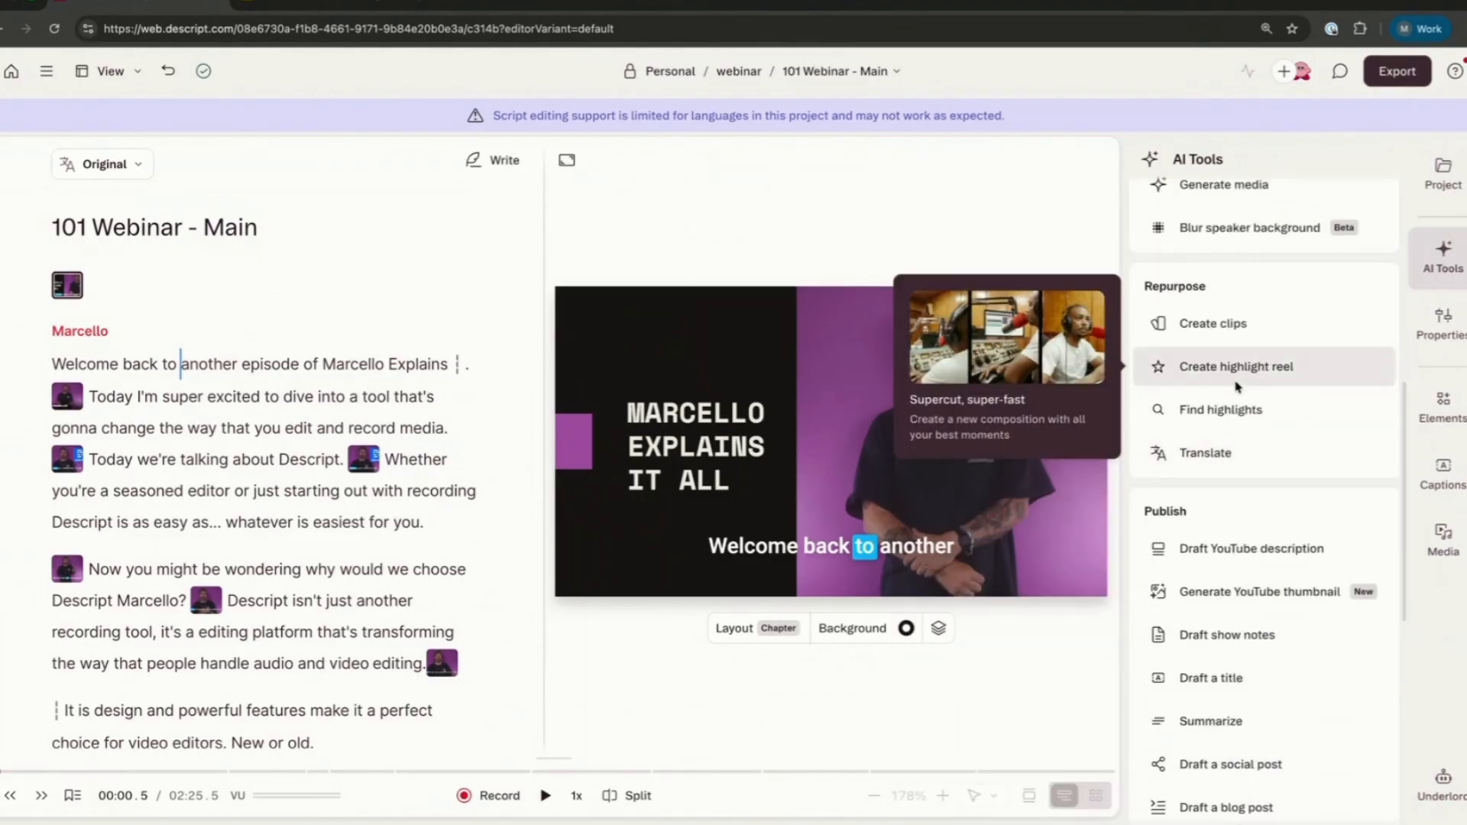
scroll(1238, 351, "up", 8)
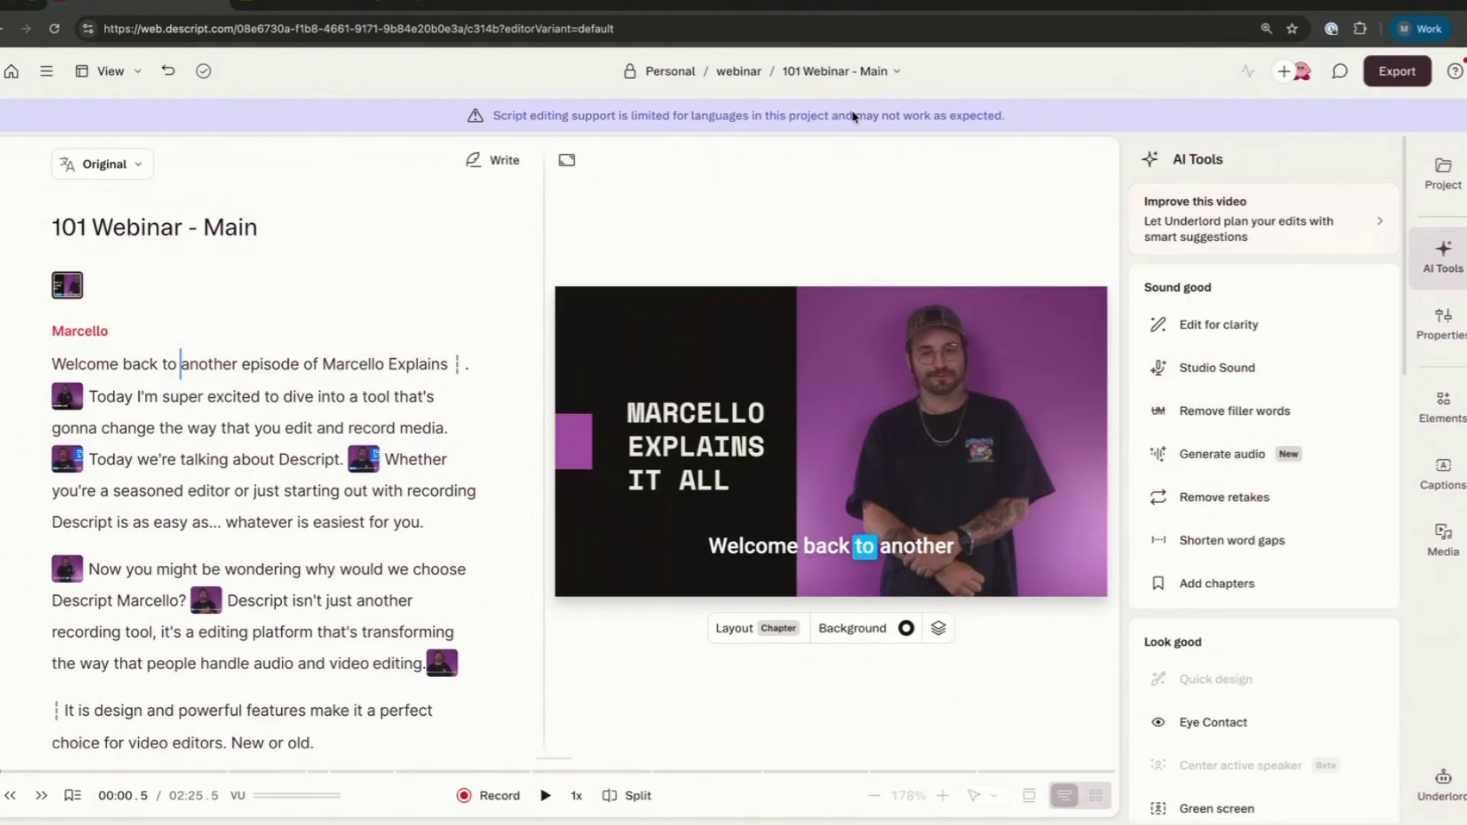
Switch to the "Descript Screen Recording Tutorial Guide" composition, find all its filler words, view the filler word types, and close the search
left_click(855, 73)
left_click(879, 259)
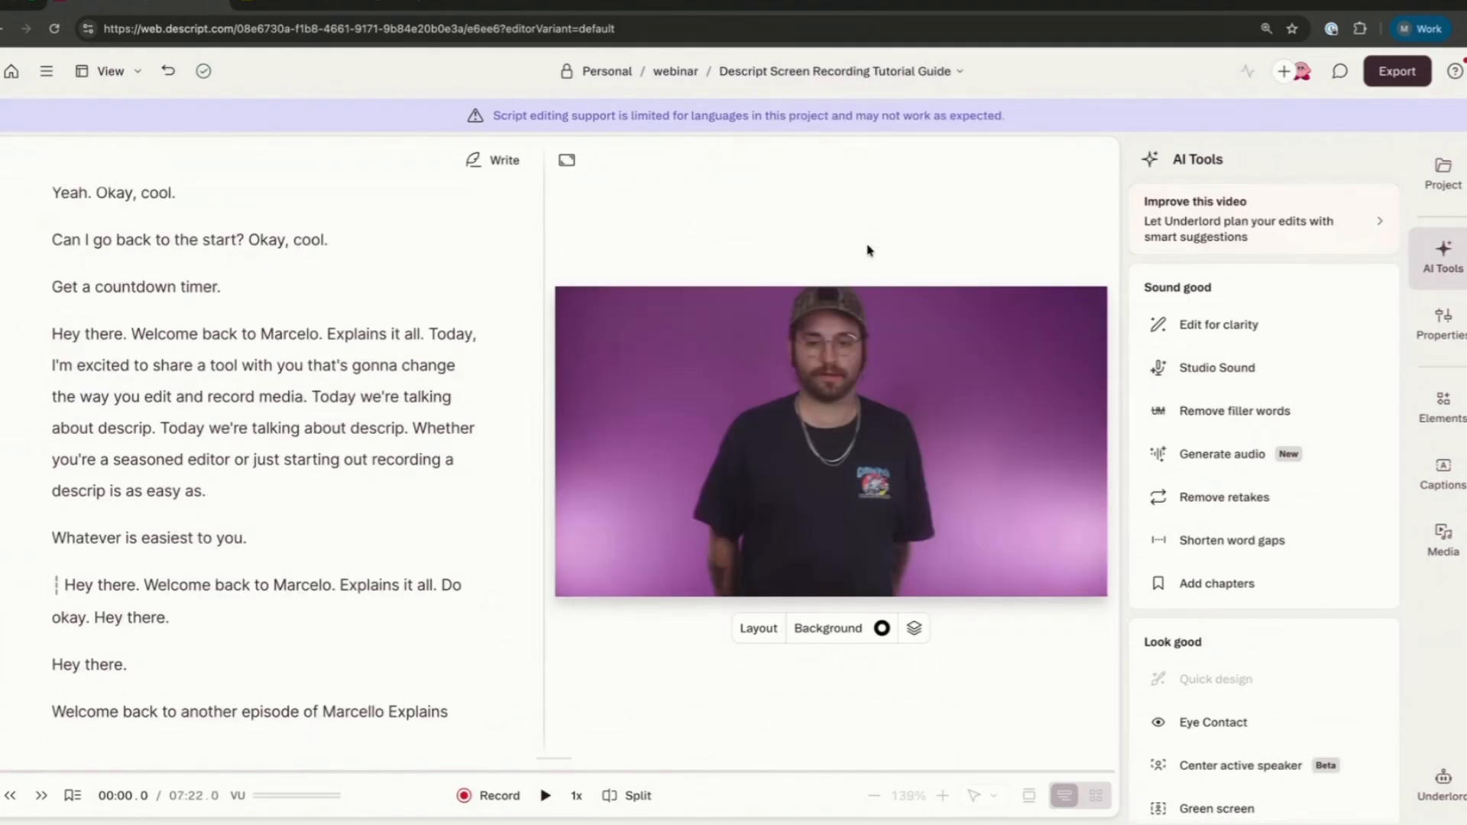
left_click(1251, 412)
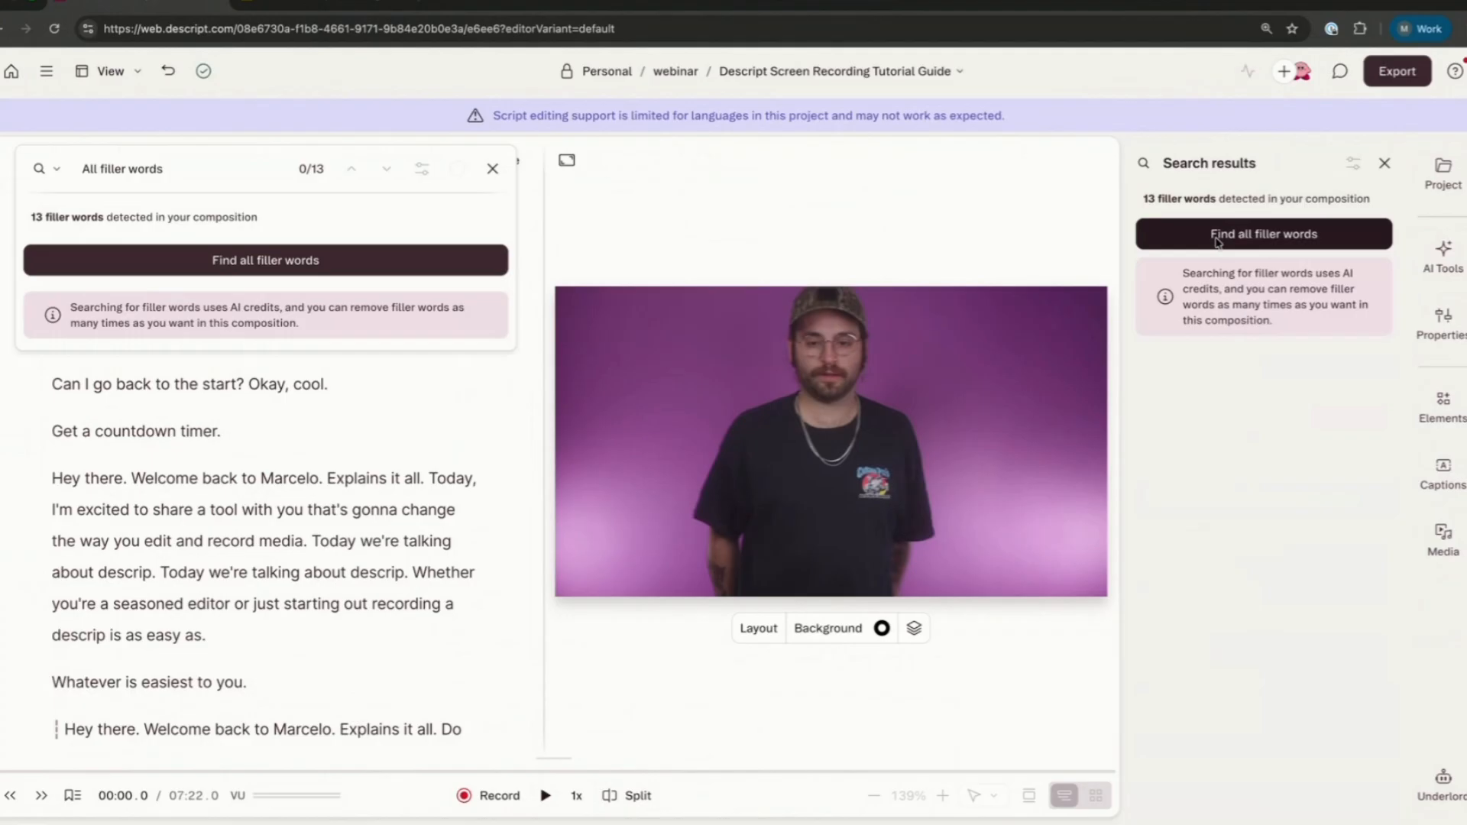
left_click(1218, 241)
left_click(195, 180)
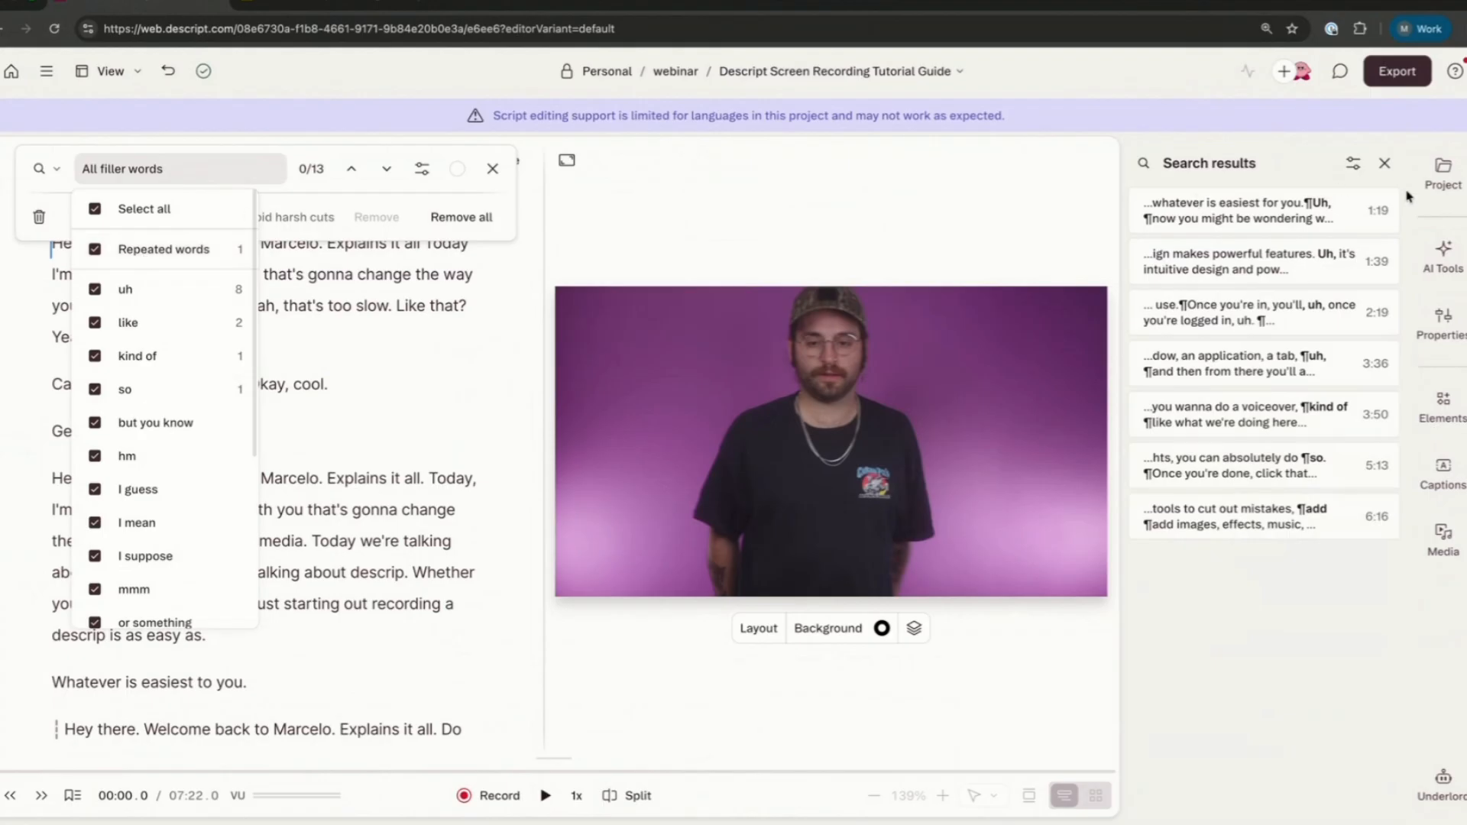
left_click(1385, 163)
left_click(1385, 164)
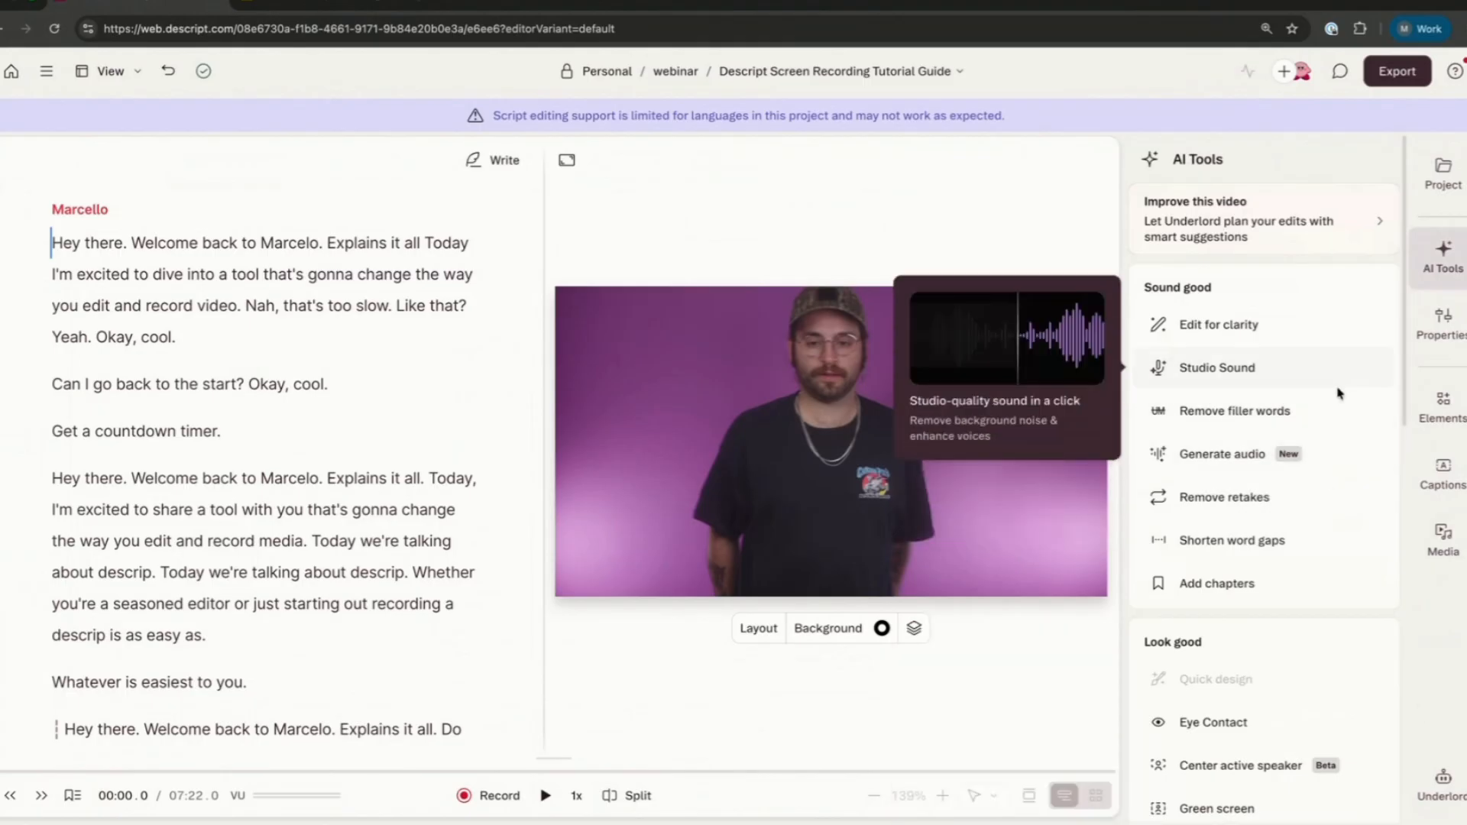
Look through the AI tools under Sound good, Look good and Repurpose, and open Create clips
scroll(1339, 393, "down", 1)
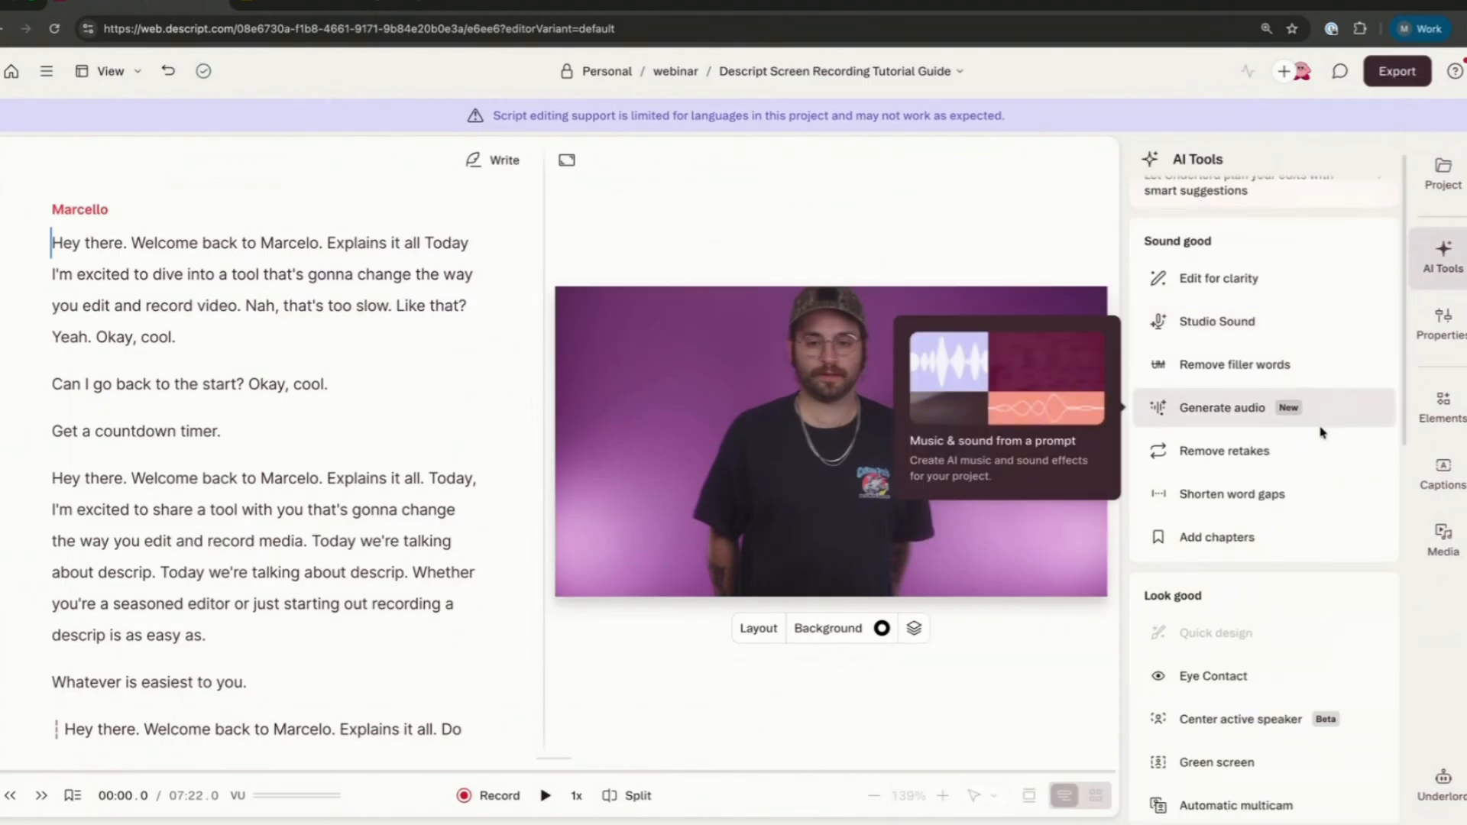
scroll(1321, 430, "down", 1)
scroll(1321, 433, "down", 4)
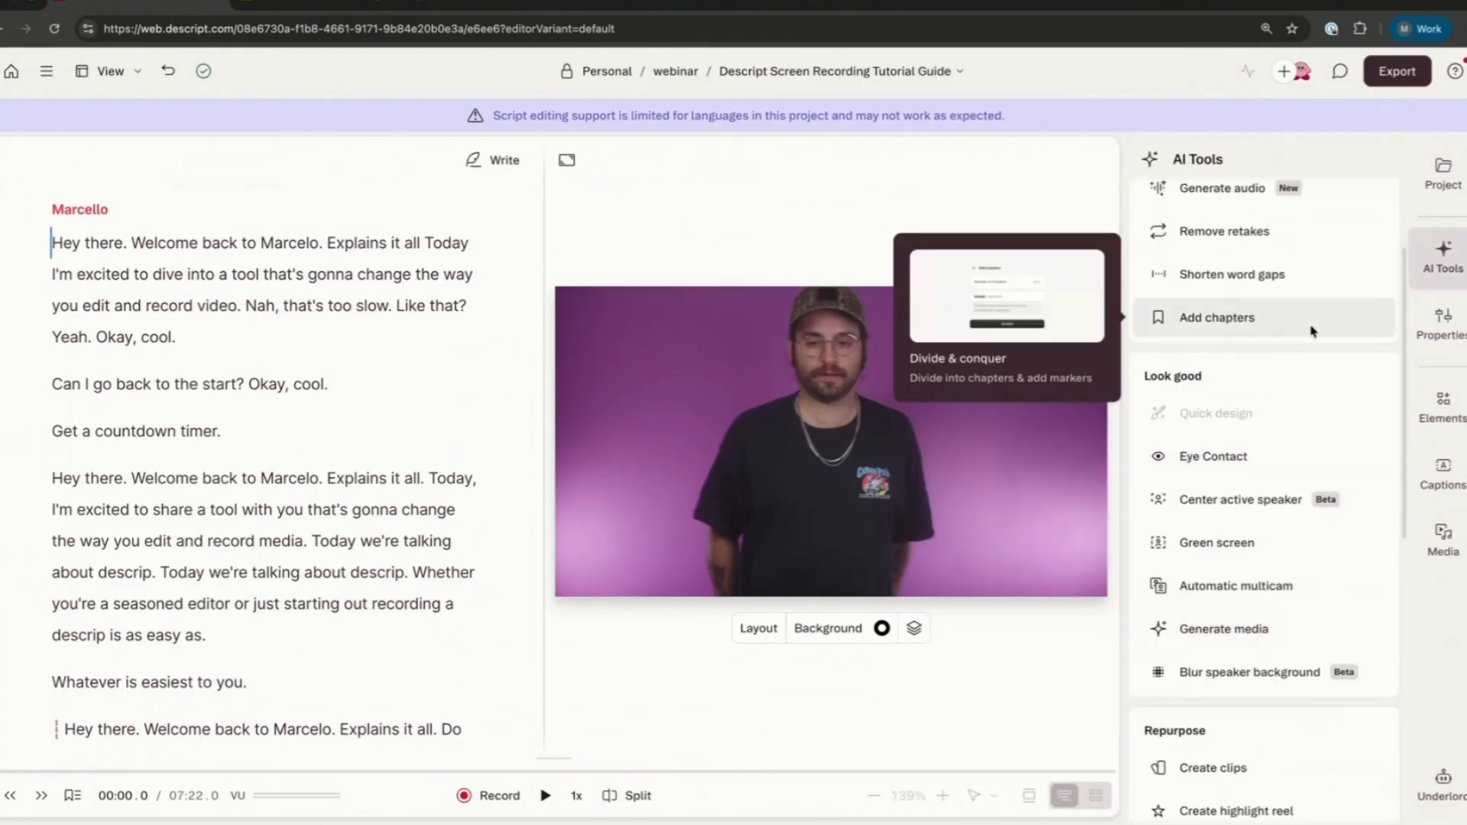
scroll(1248, 479, "down", 1)
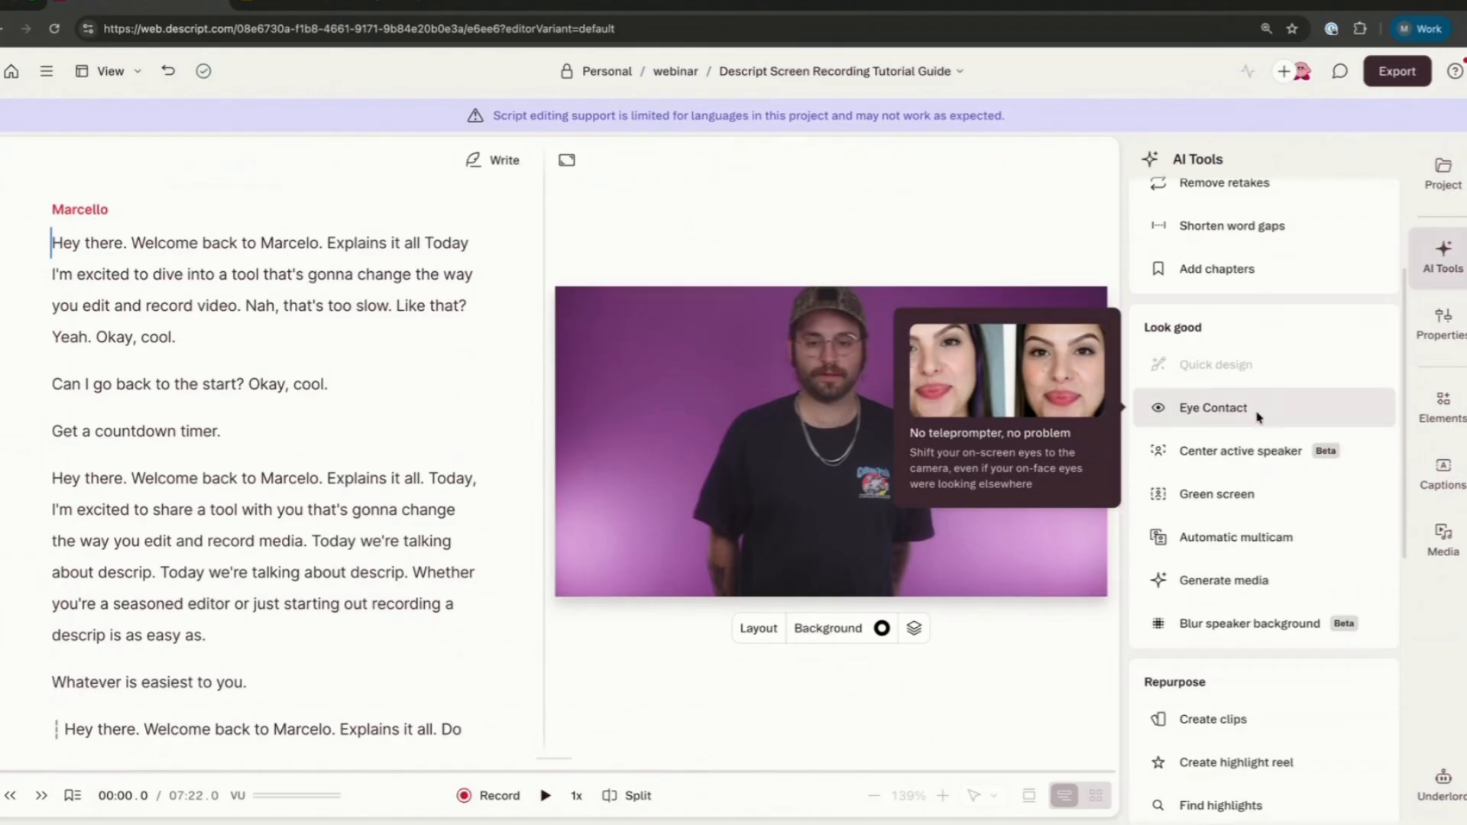
mouse_move(1243, 465)
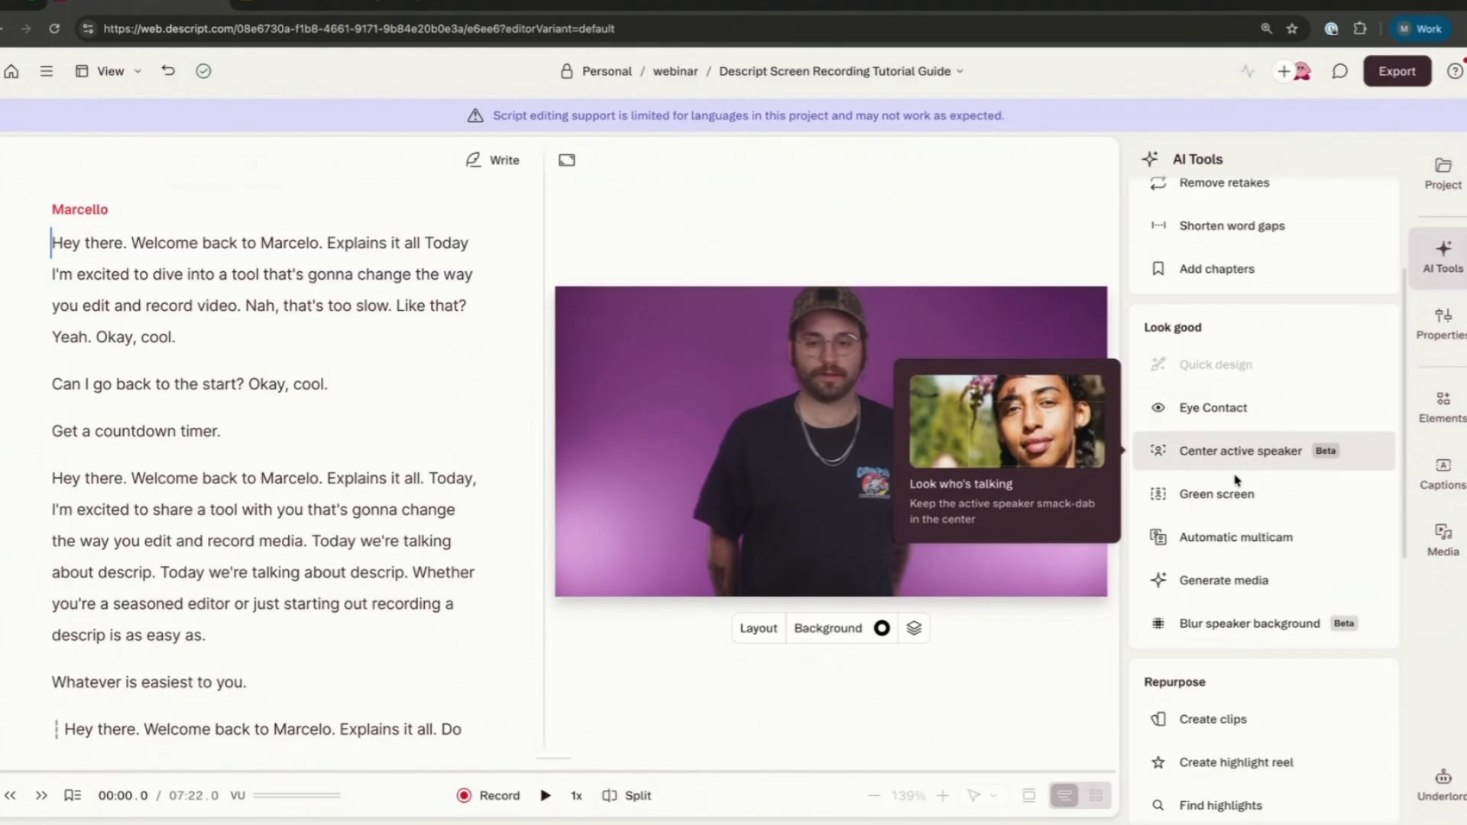
scroll(1246, 489, "down", 3)
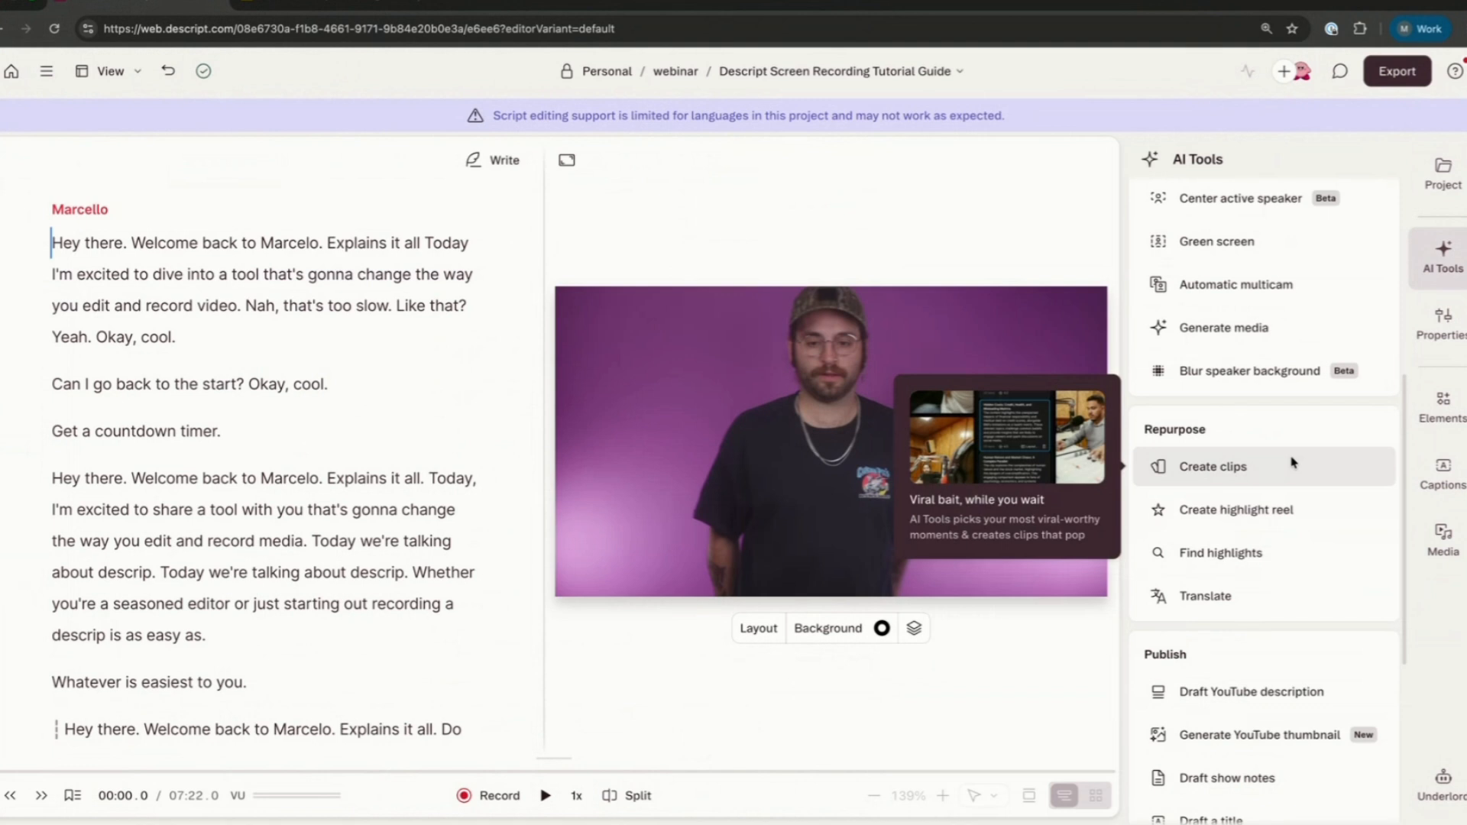
left_click(1293, 462)
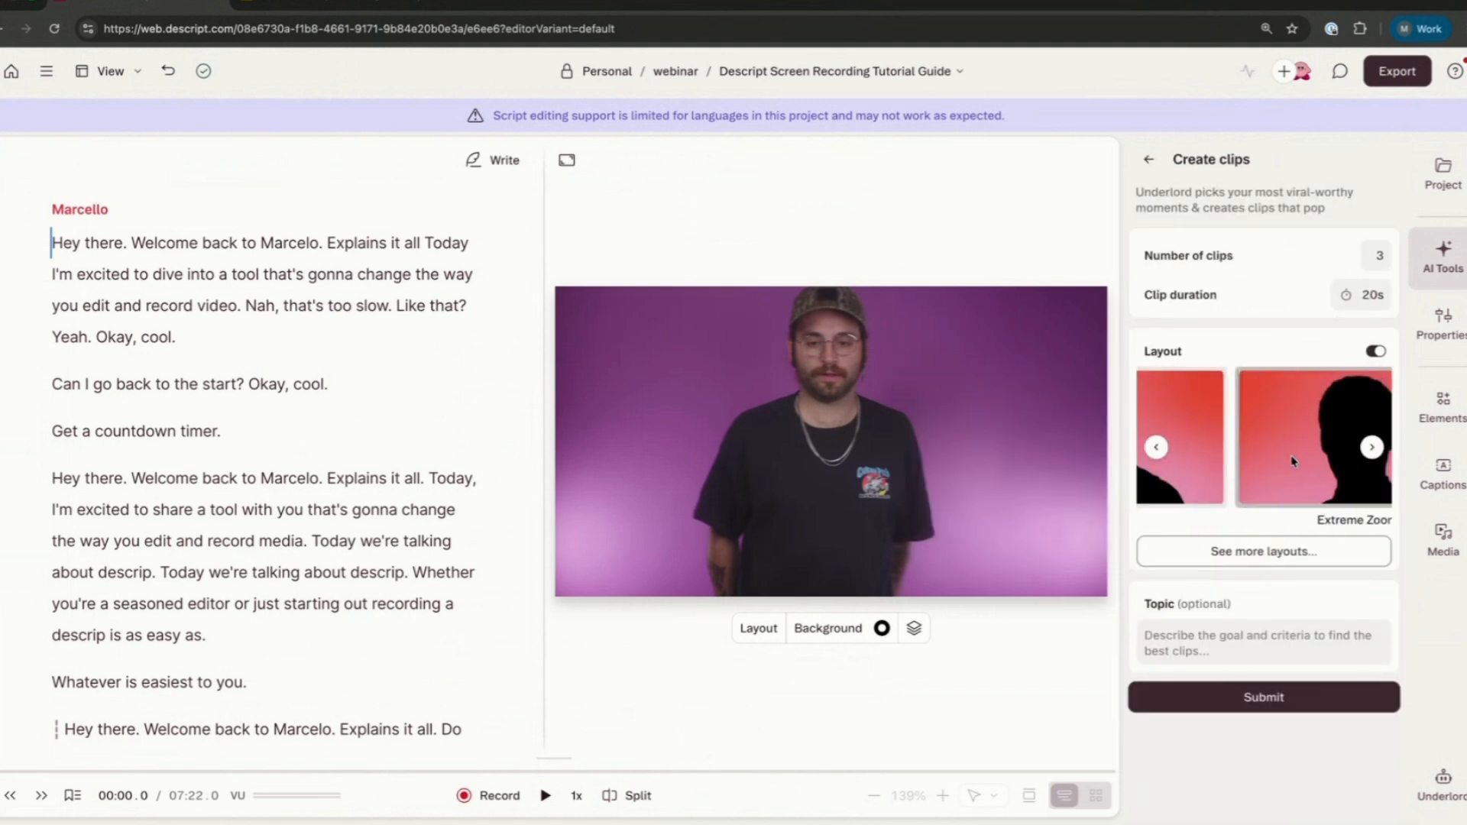
Configure the clip generation for 5 clips of 30 seconds each on the topic "Editing in Descript"
left_click(1374, 257)
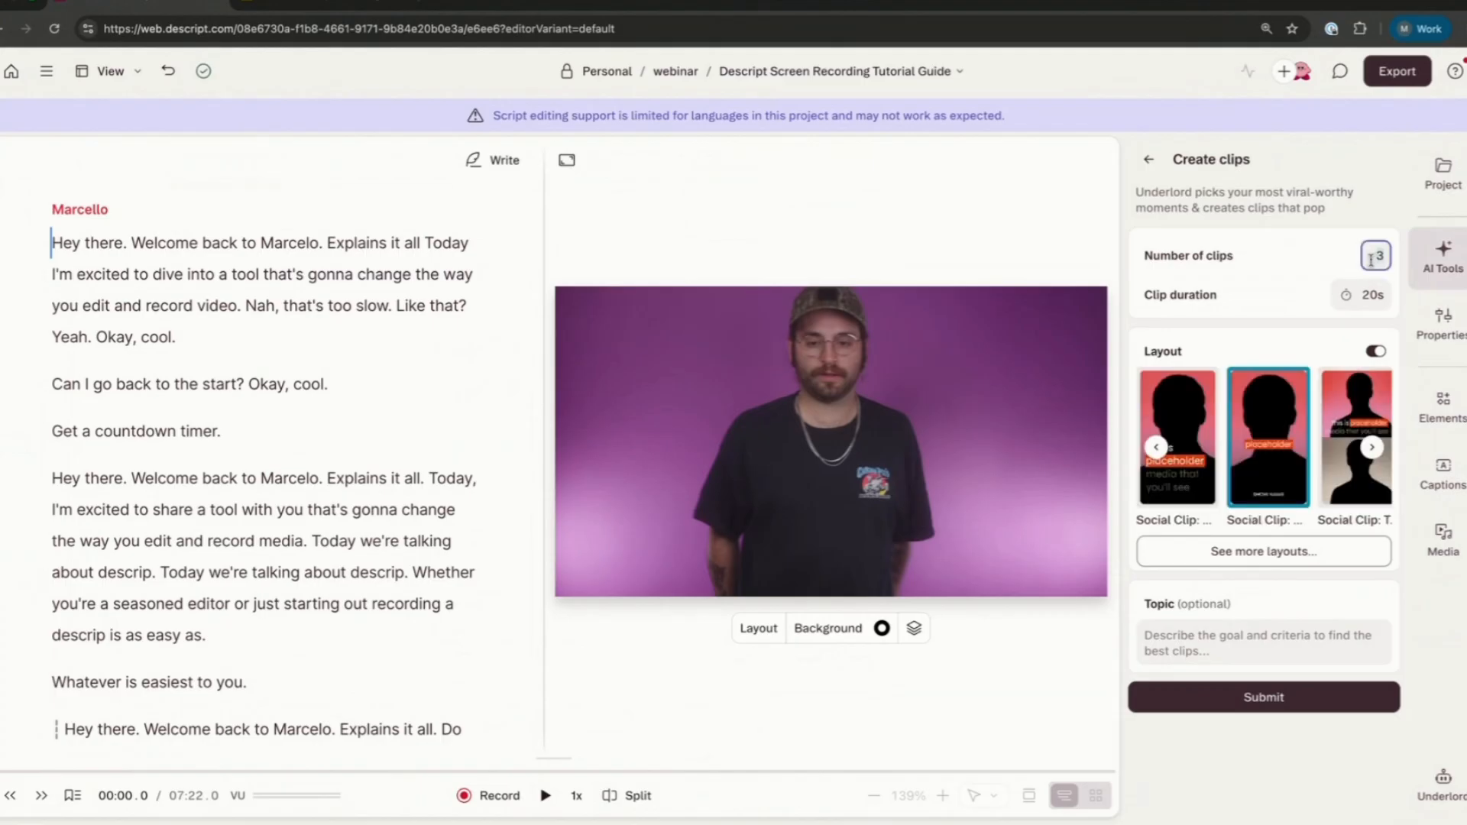
key("BackSpace")
type("5")
left_click(1366, 291)
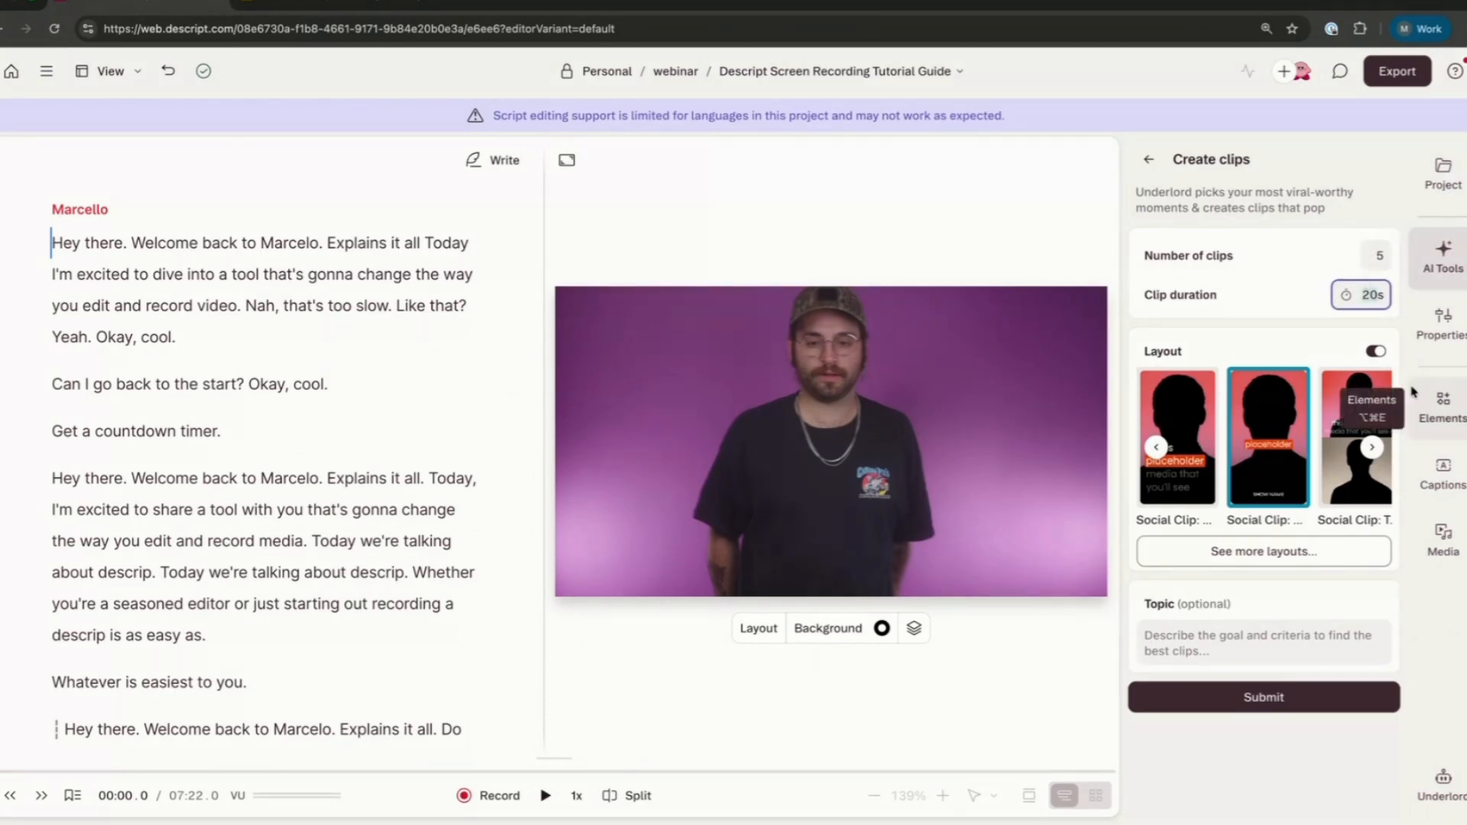
type("30")
left_click(1260, 651)
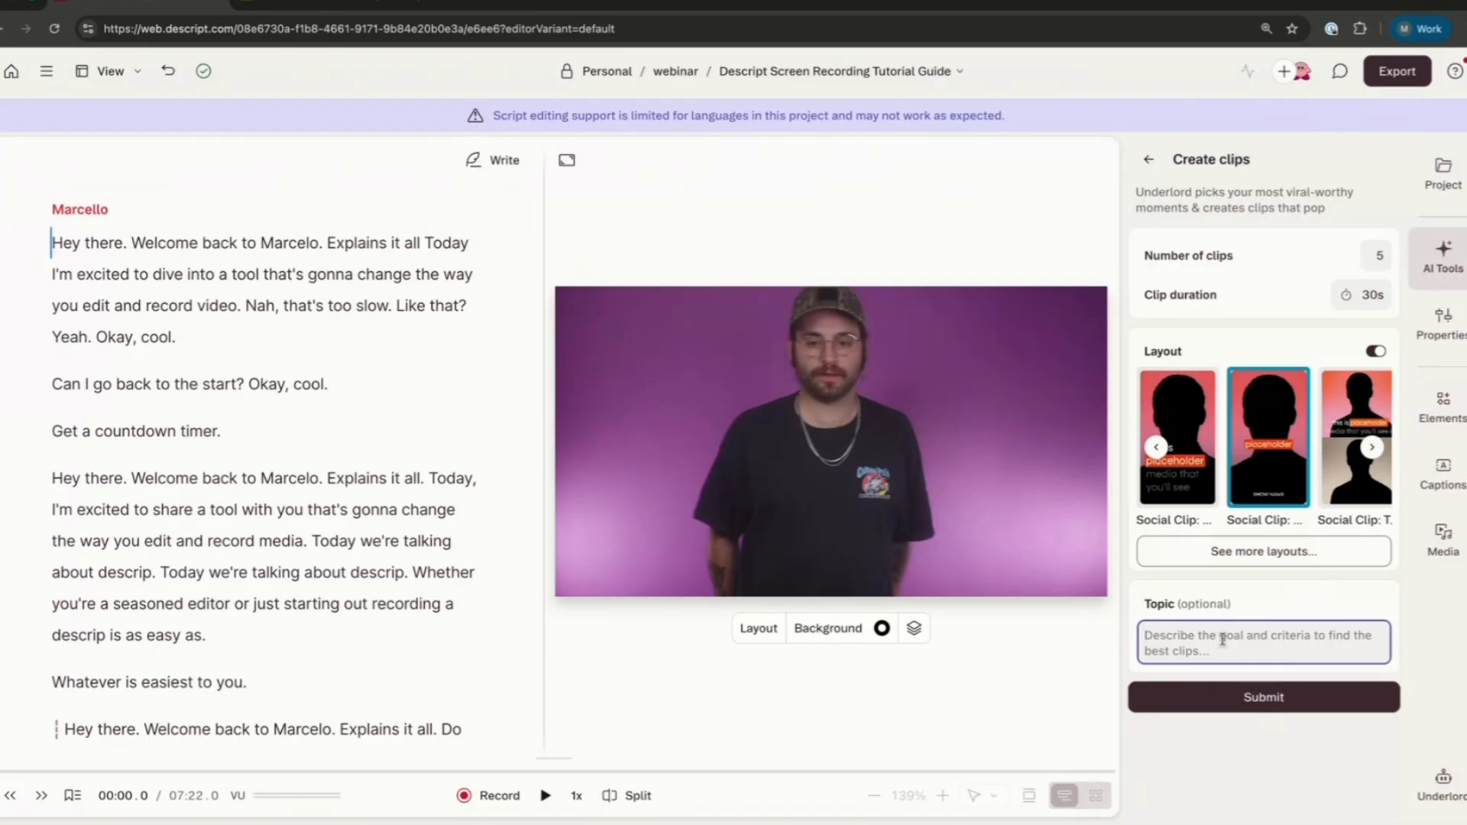
type("Editing in Descript")
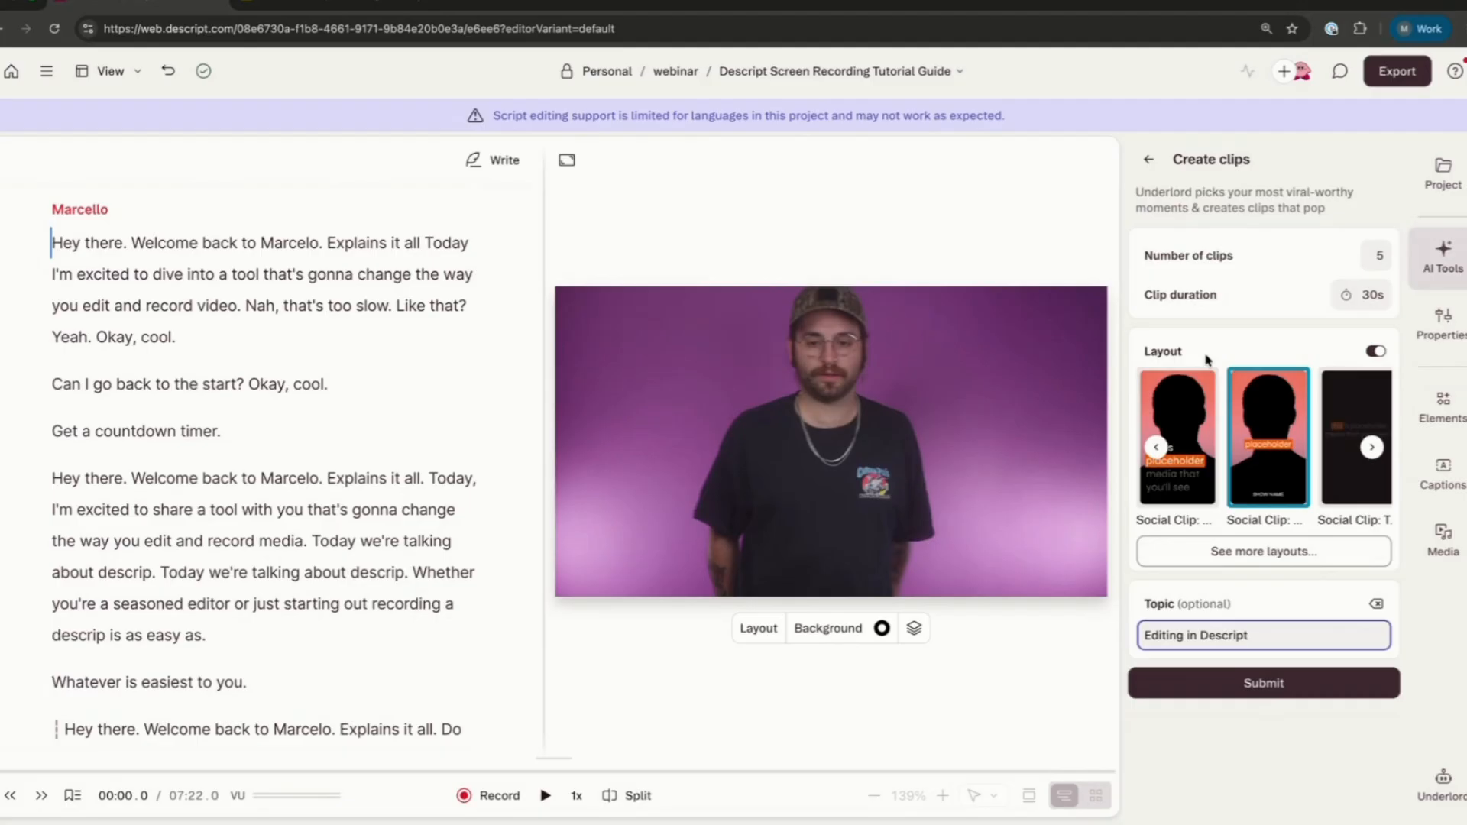
Browse the full layout gallery, look through the "Berlin carrot - dark" pack's intro, camera and chapter layouts, and view its pack options
left_click(1253, 558)
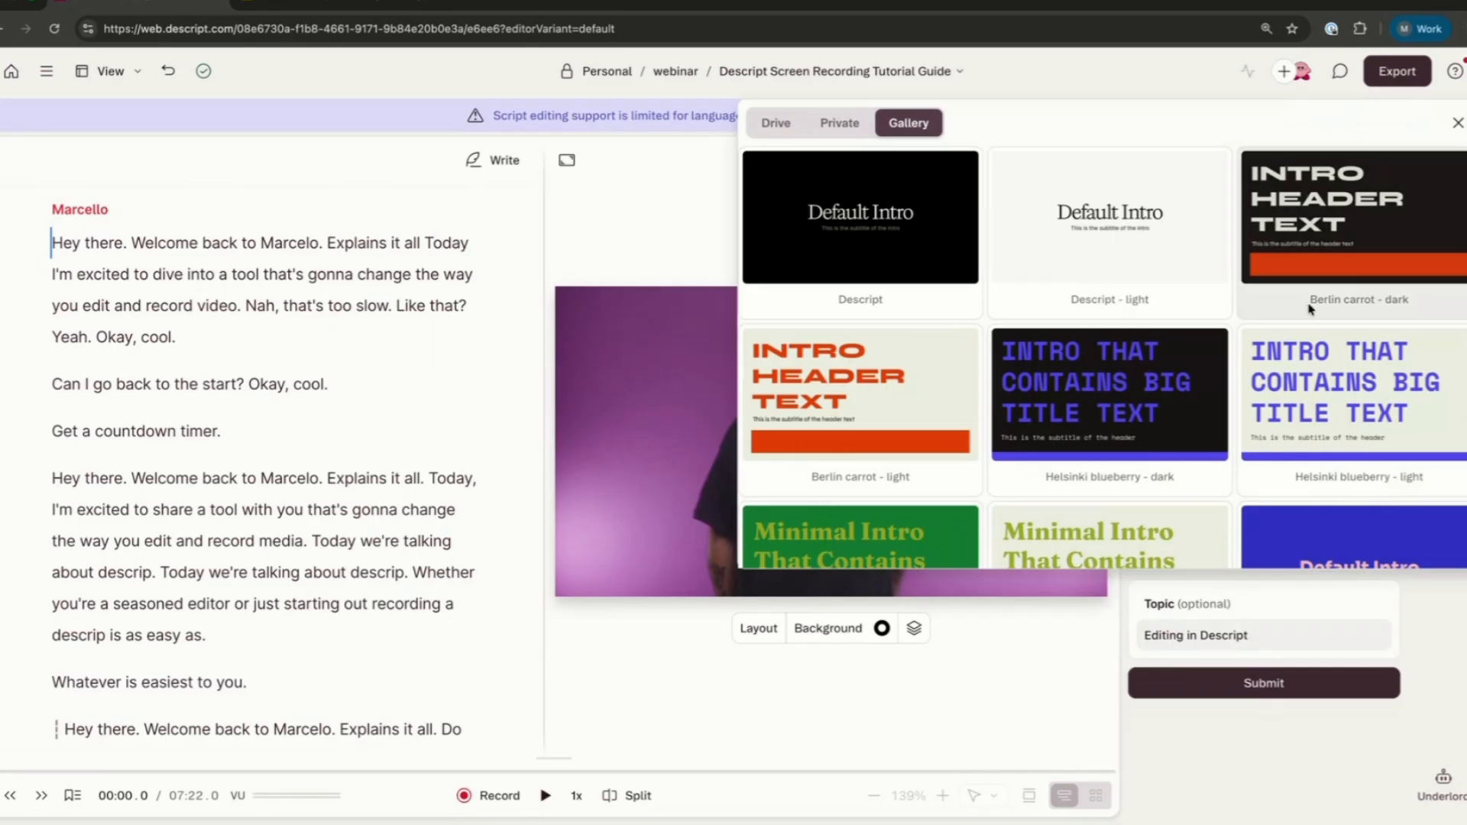
mouse_move(1311, 310)
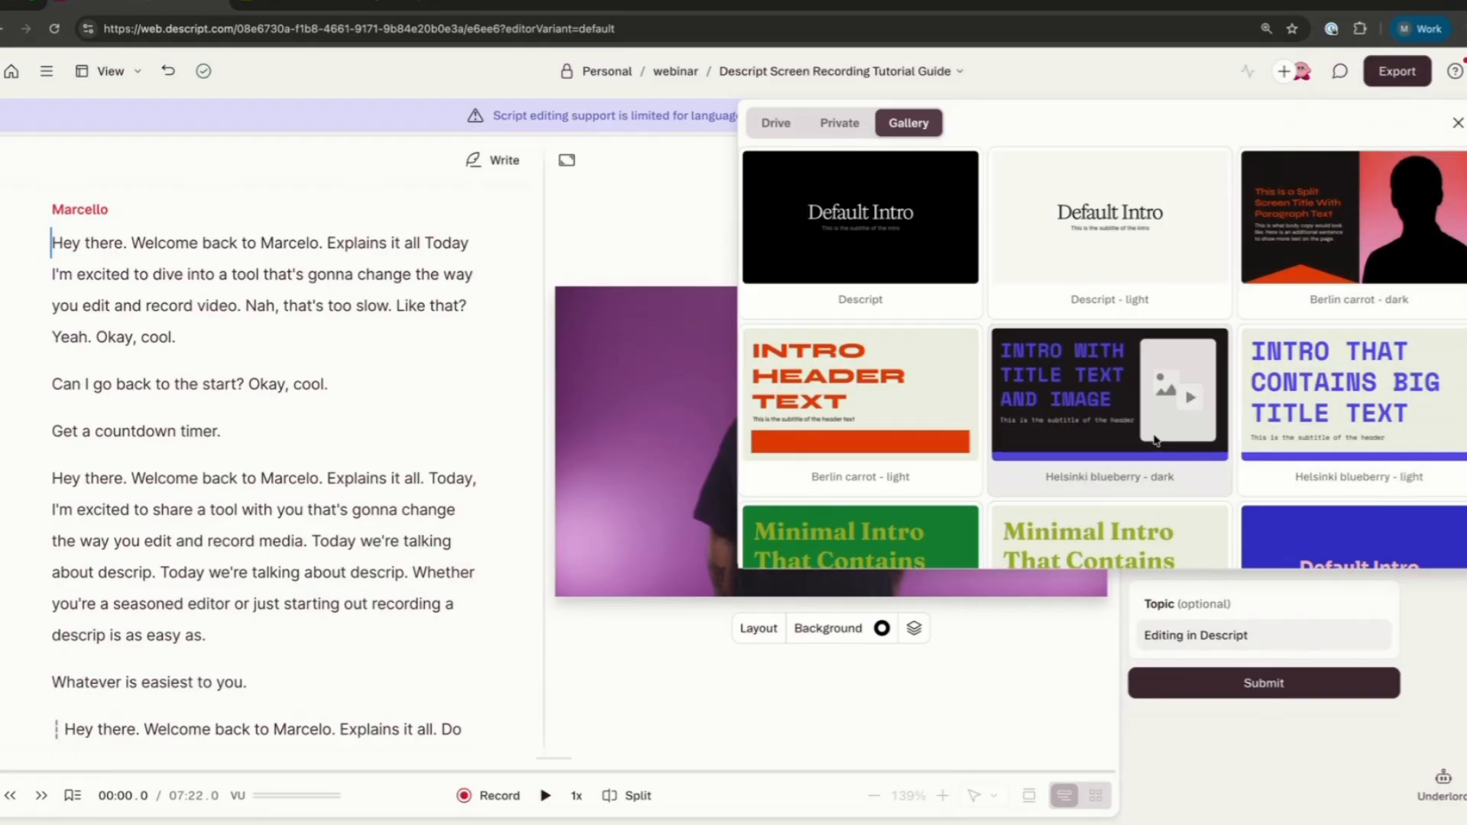
left_click(1362, 289)
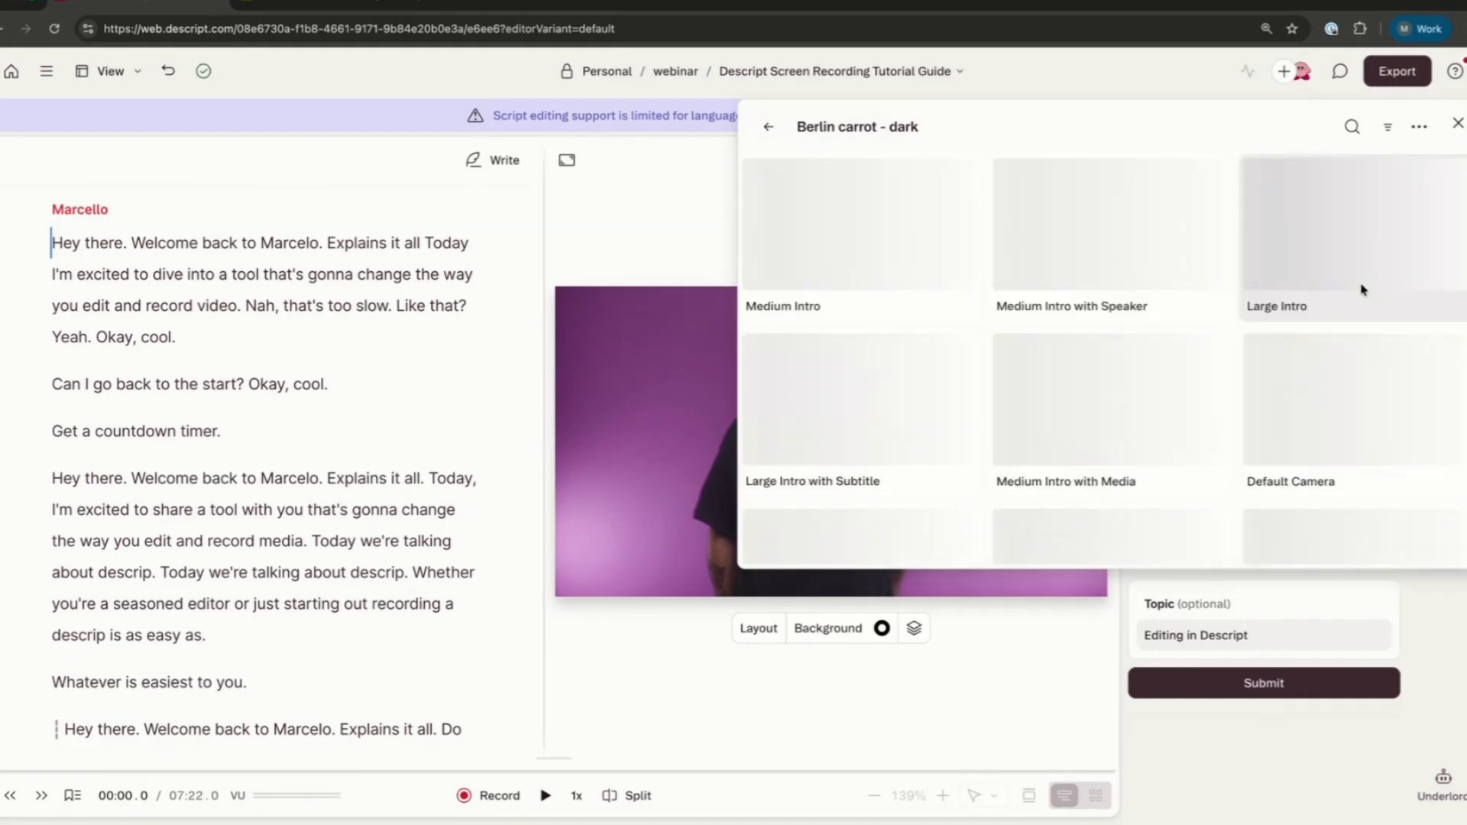
scroll(1093, 367, "down", 3)
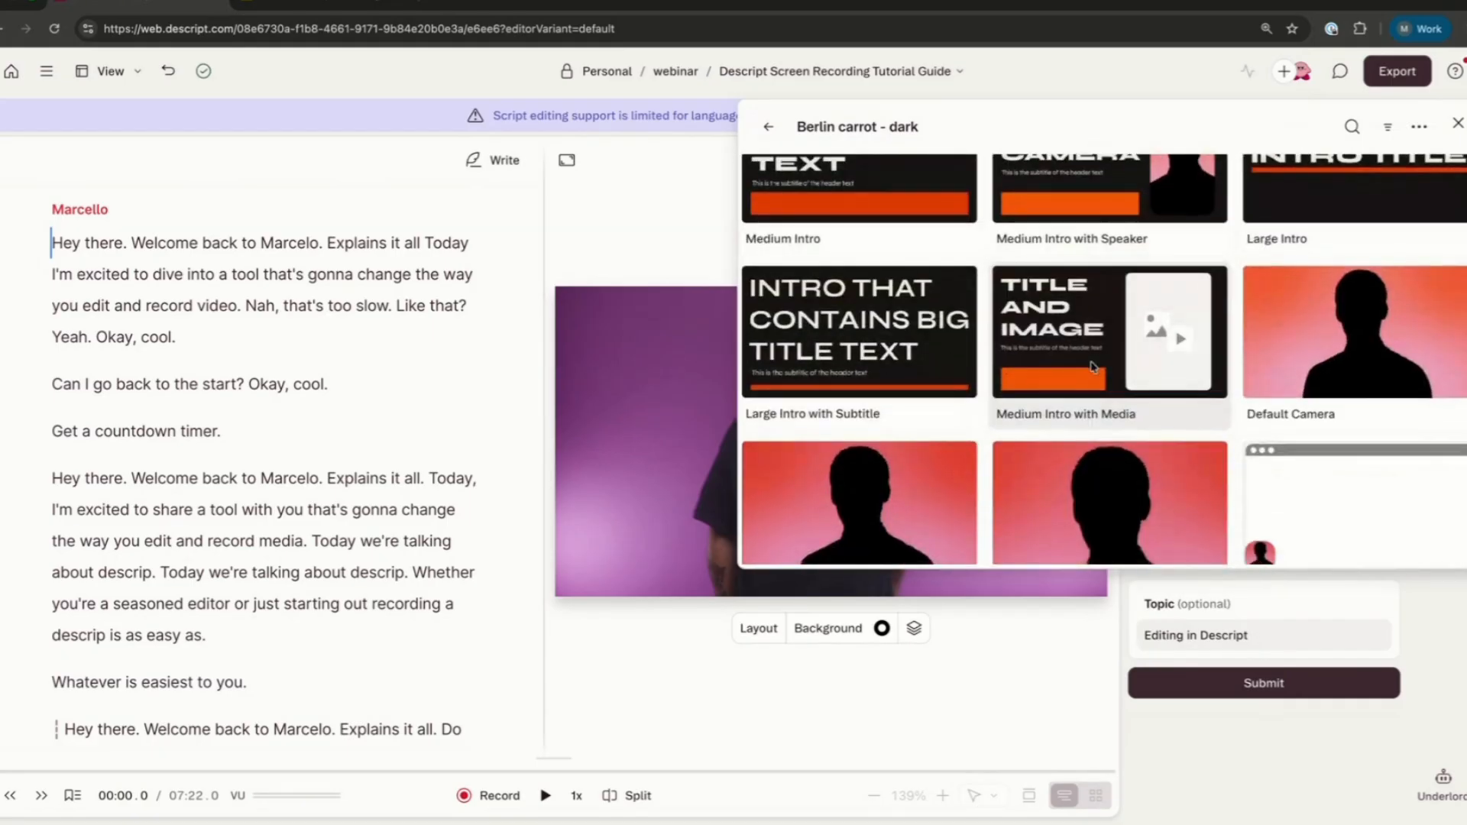
scroll(1093, 367, "down", 2)
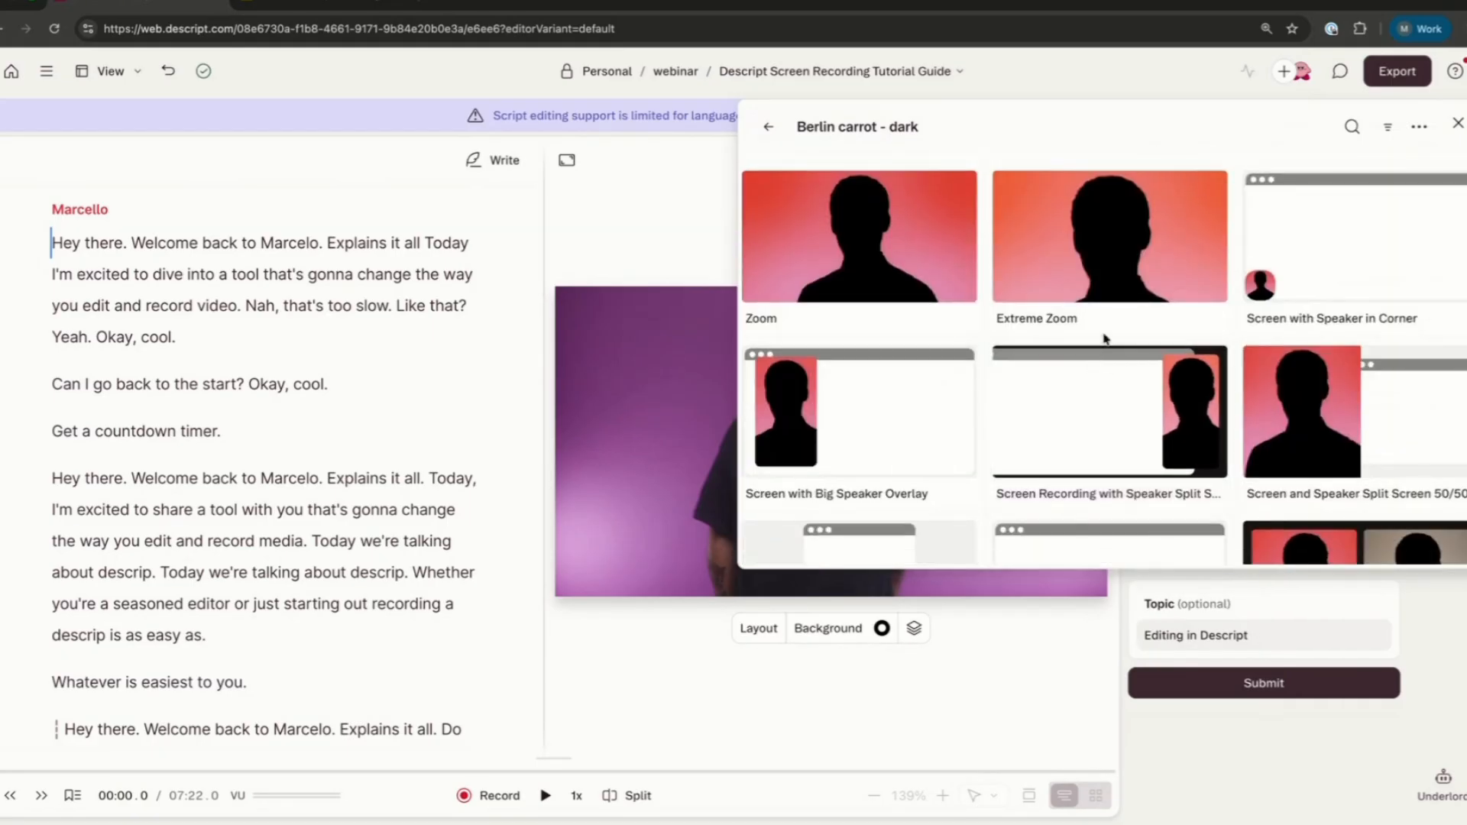
scroll(1104, 336, "up", 1)
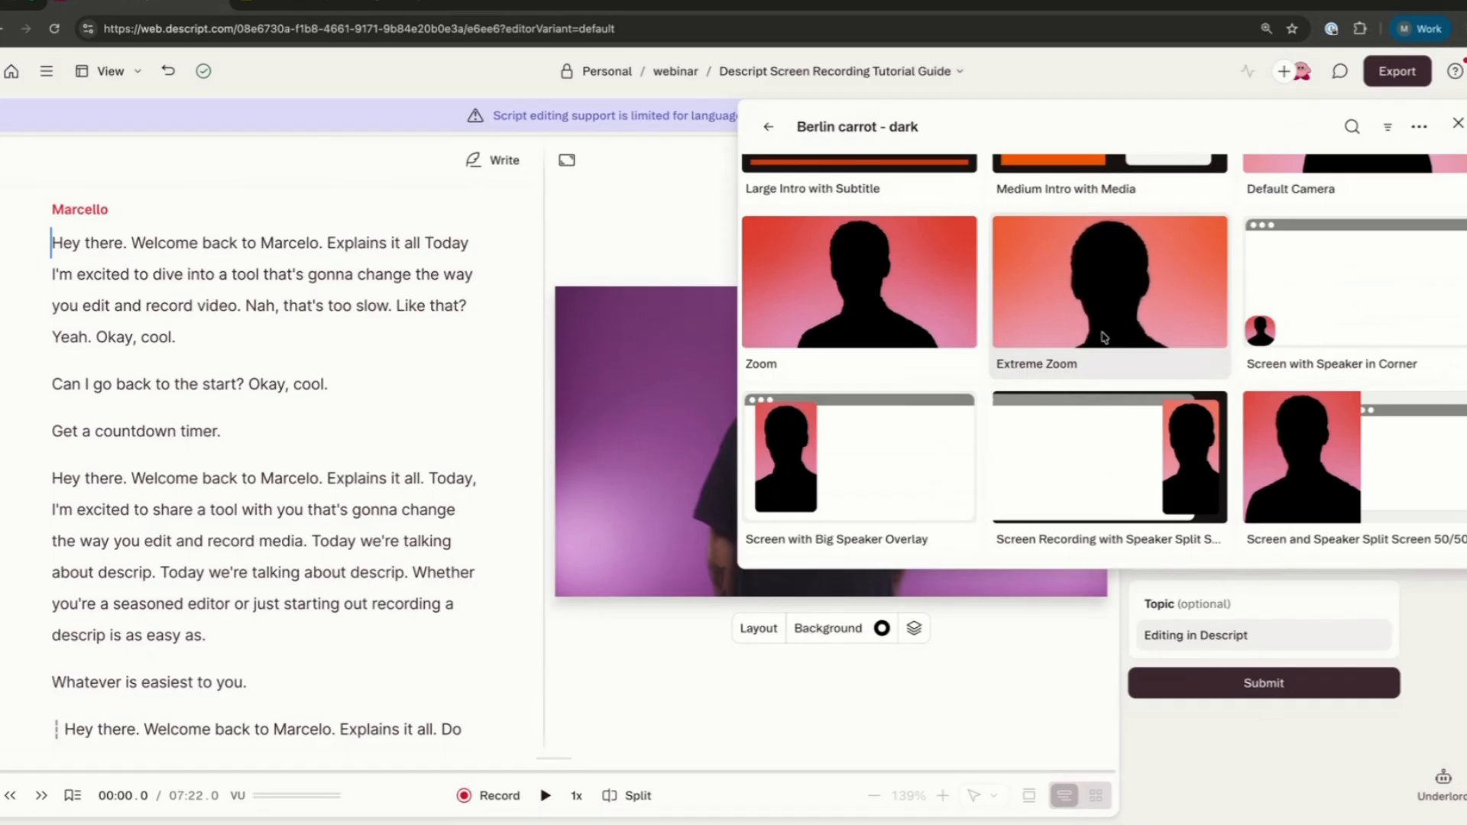
scroll(1120, 355, "down", 10)
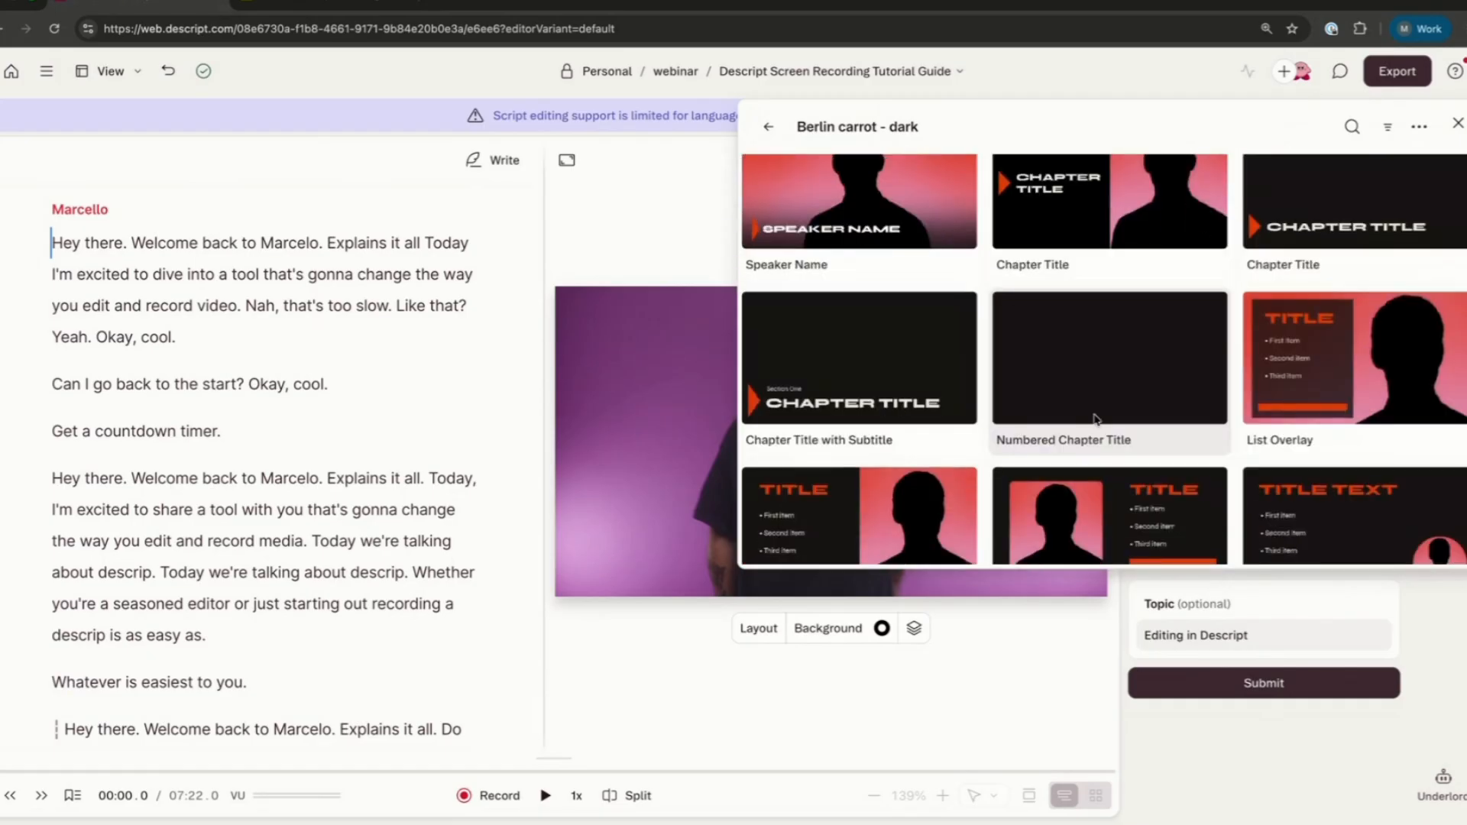
left_click(1420, 127)
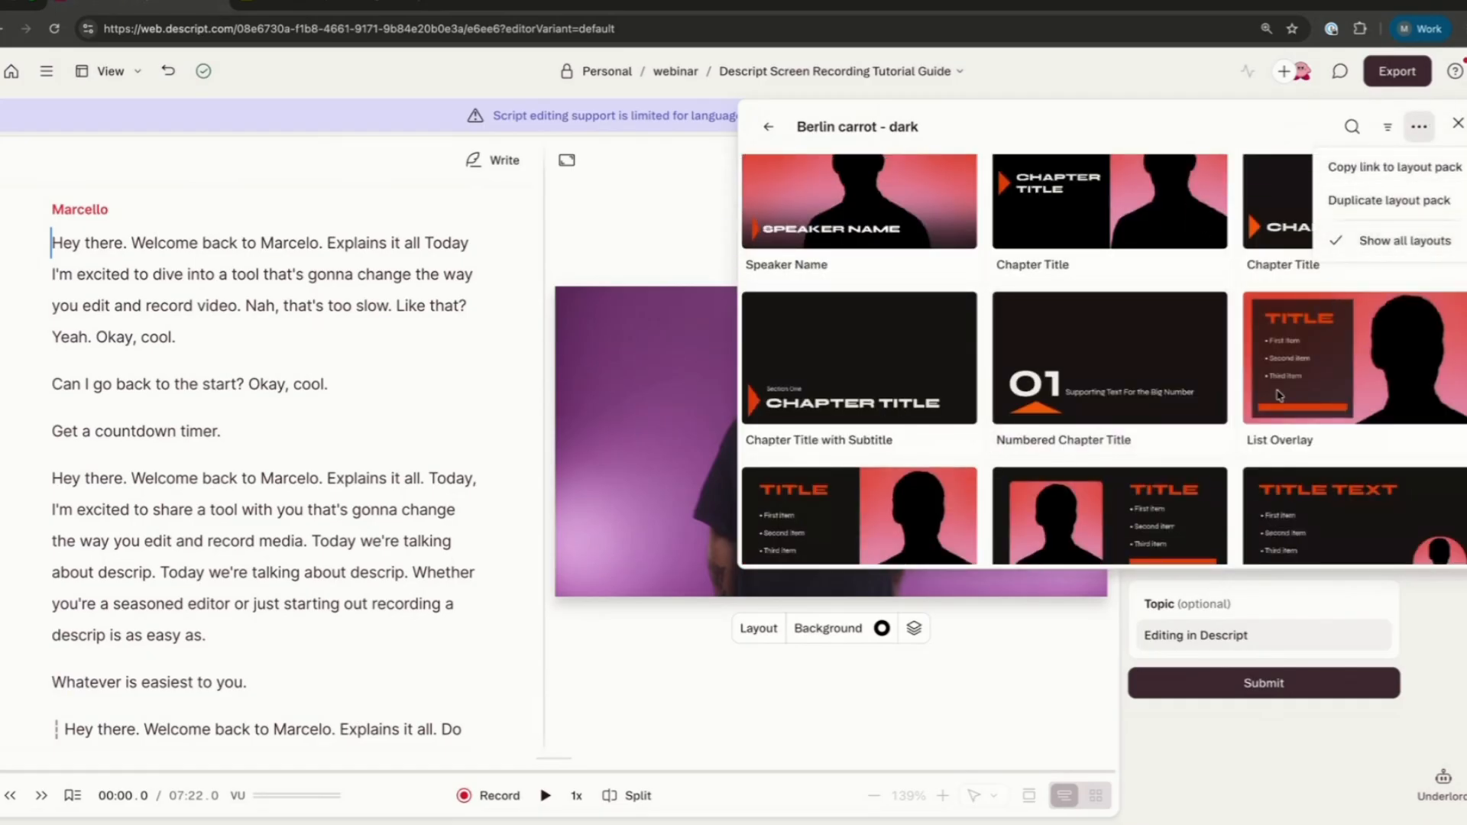
Examine the pack's audiogram, social clip, portrait and square intro, and outro layouts, and close the layout gallery
scroll(1229, 437, "down", 5)
scroll(1228, 442, "down", 15)
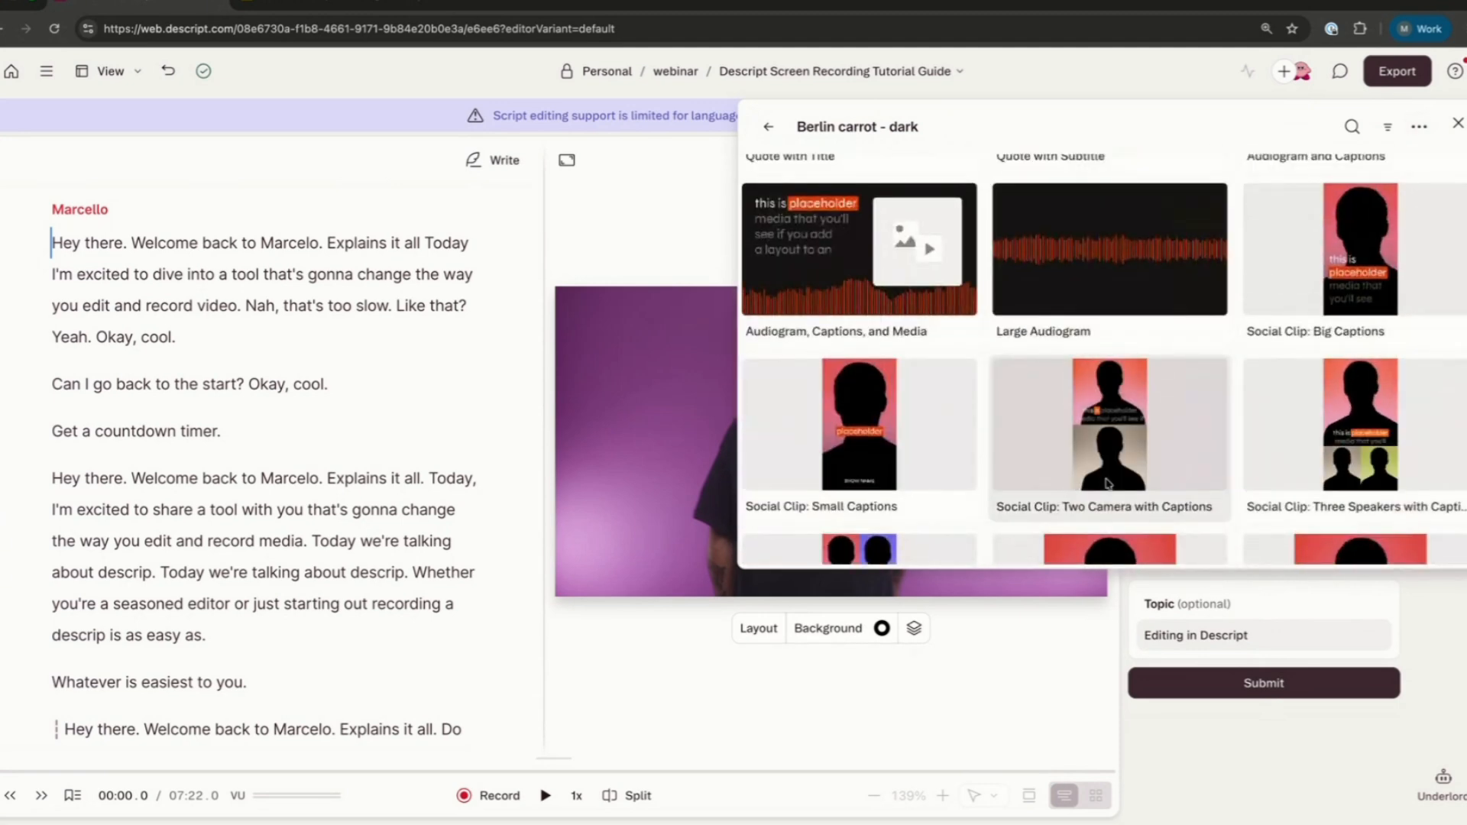
scroll(1108, 485, "down", 2)
scroll(1208, 418, "up", 2)
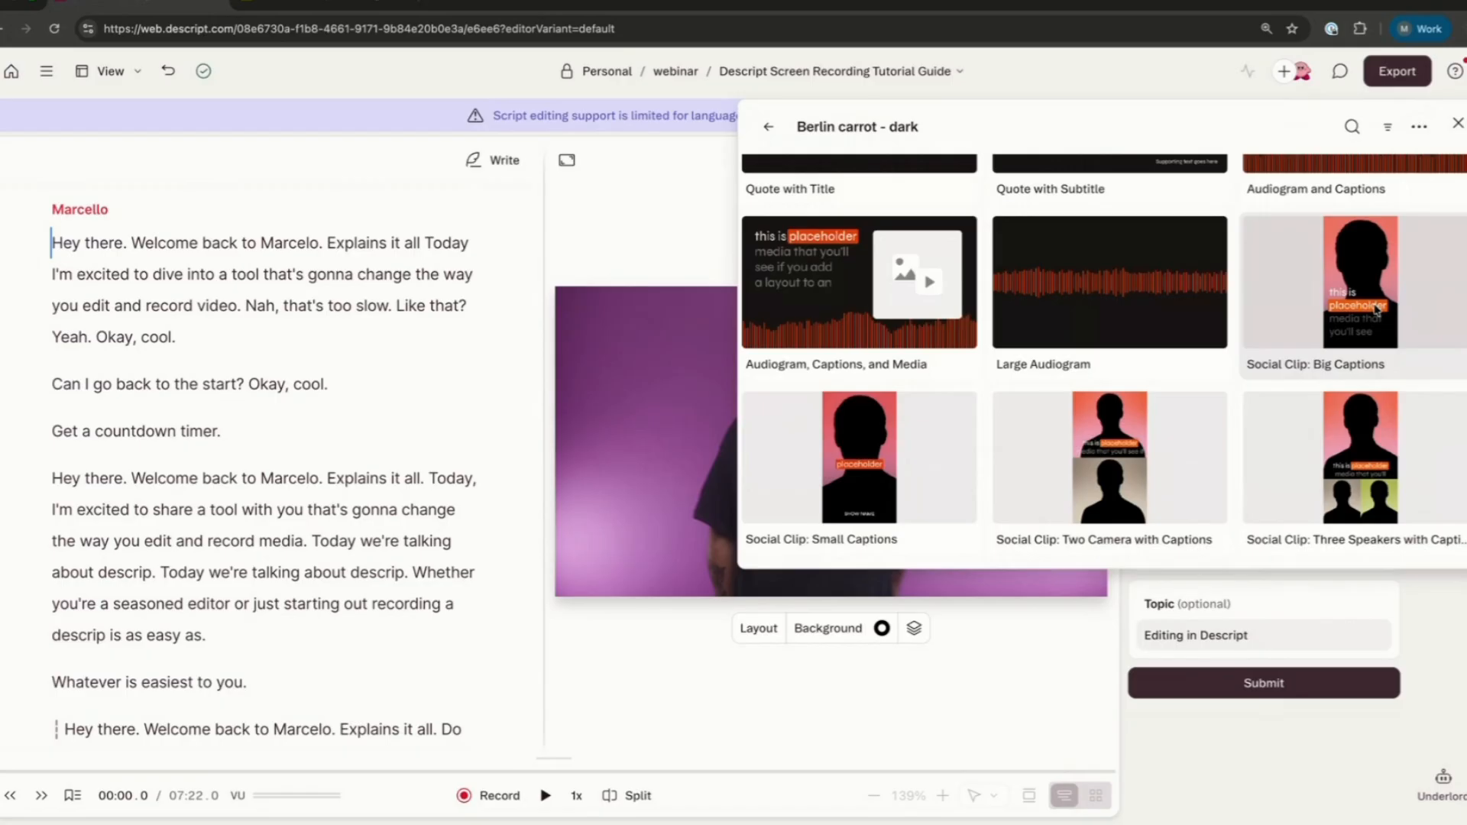
scroll(1376, 309, "up", 1)
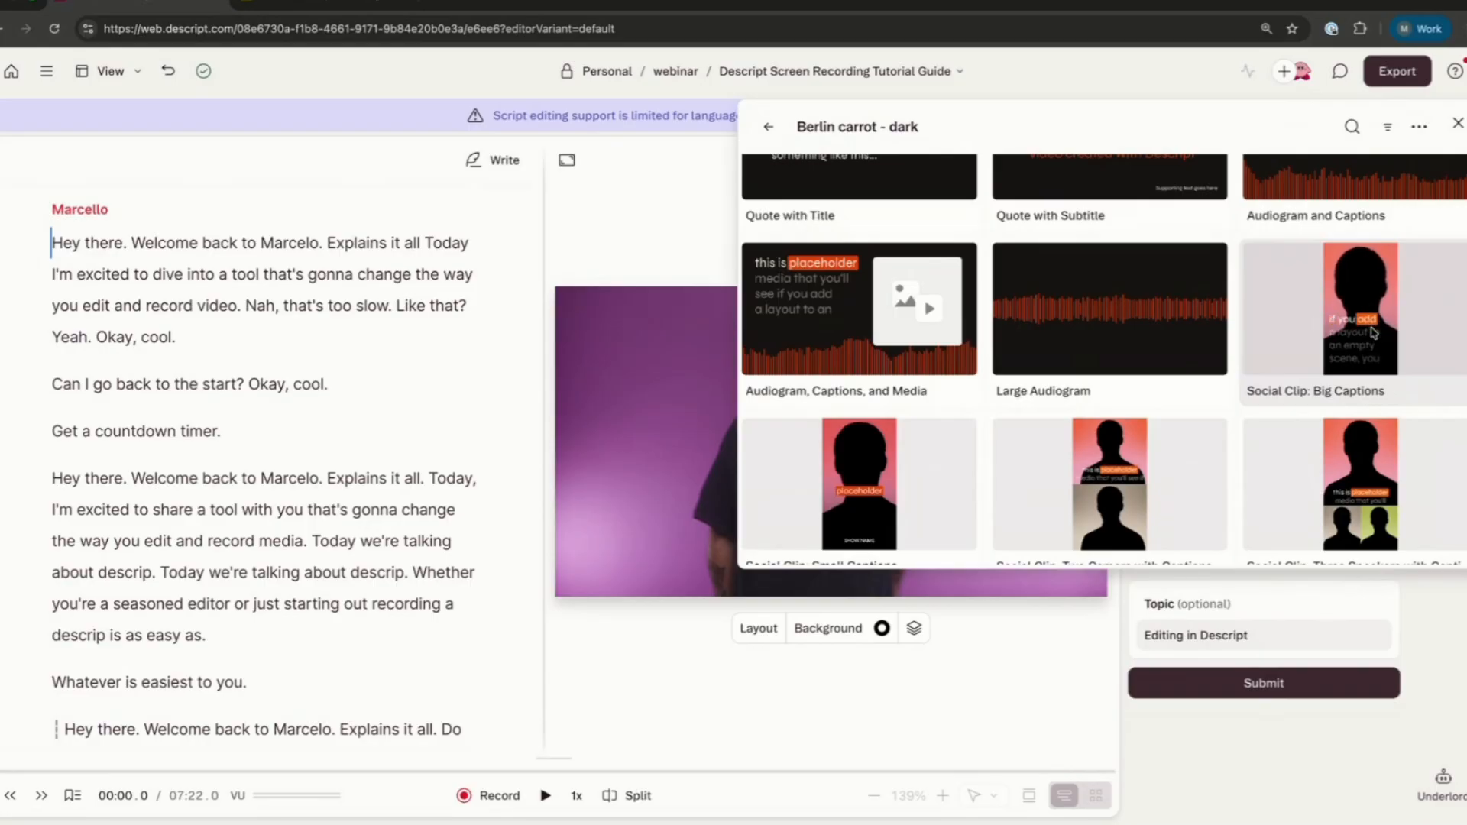
scroll(1373, 333, "down", 1)
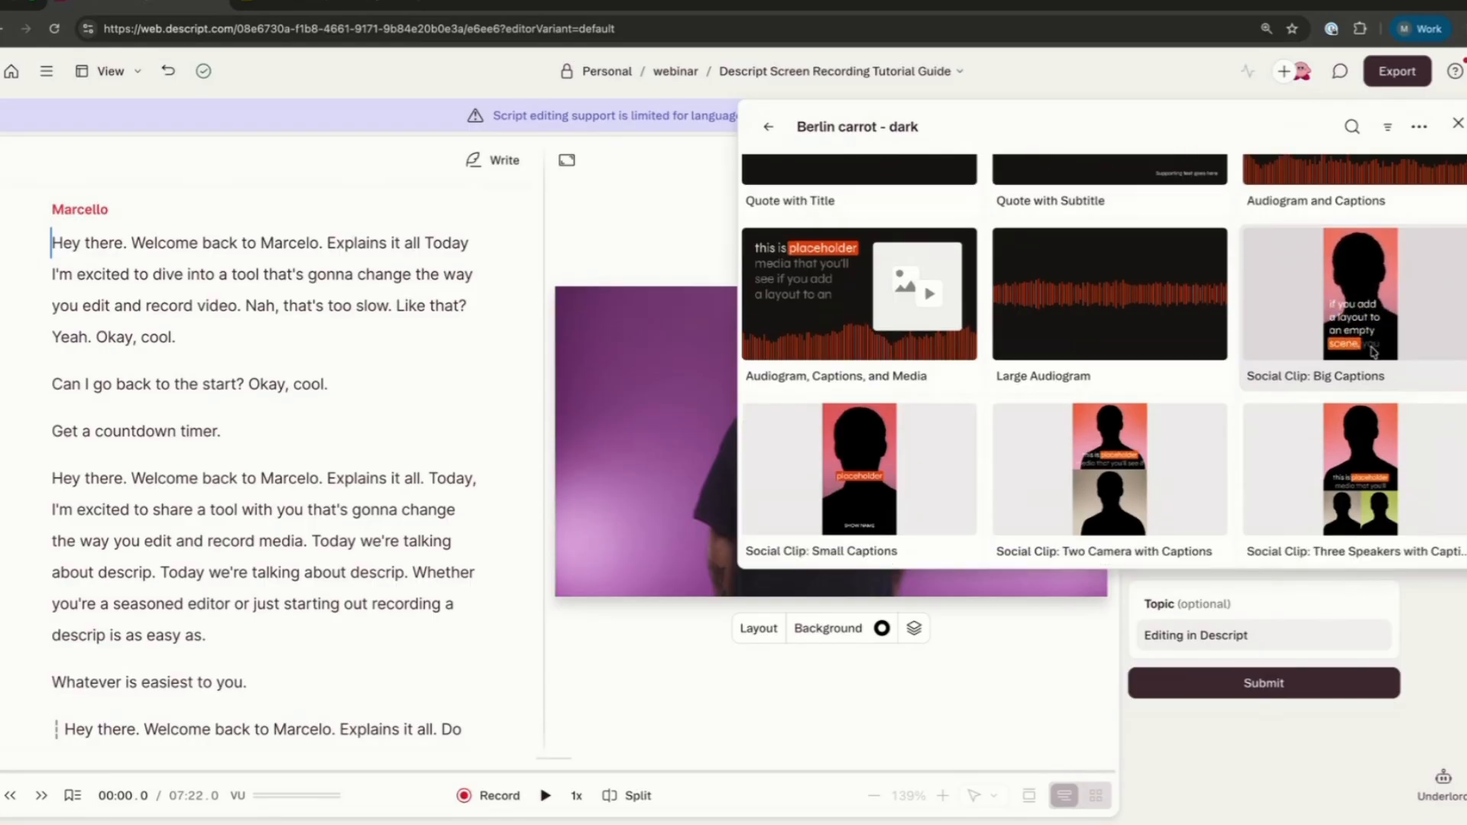
scroll(889, 474, "down", 2)
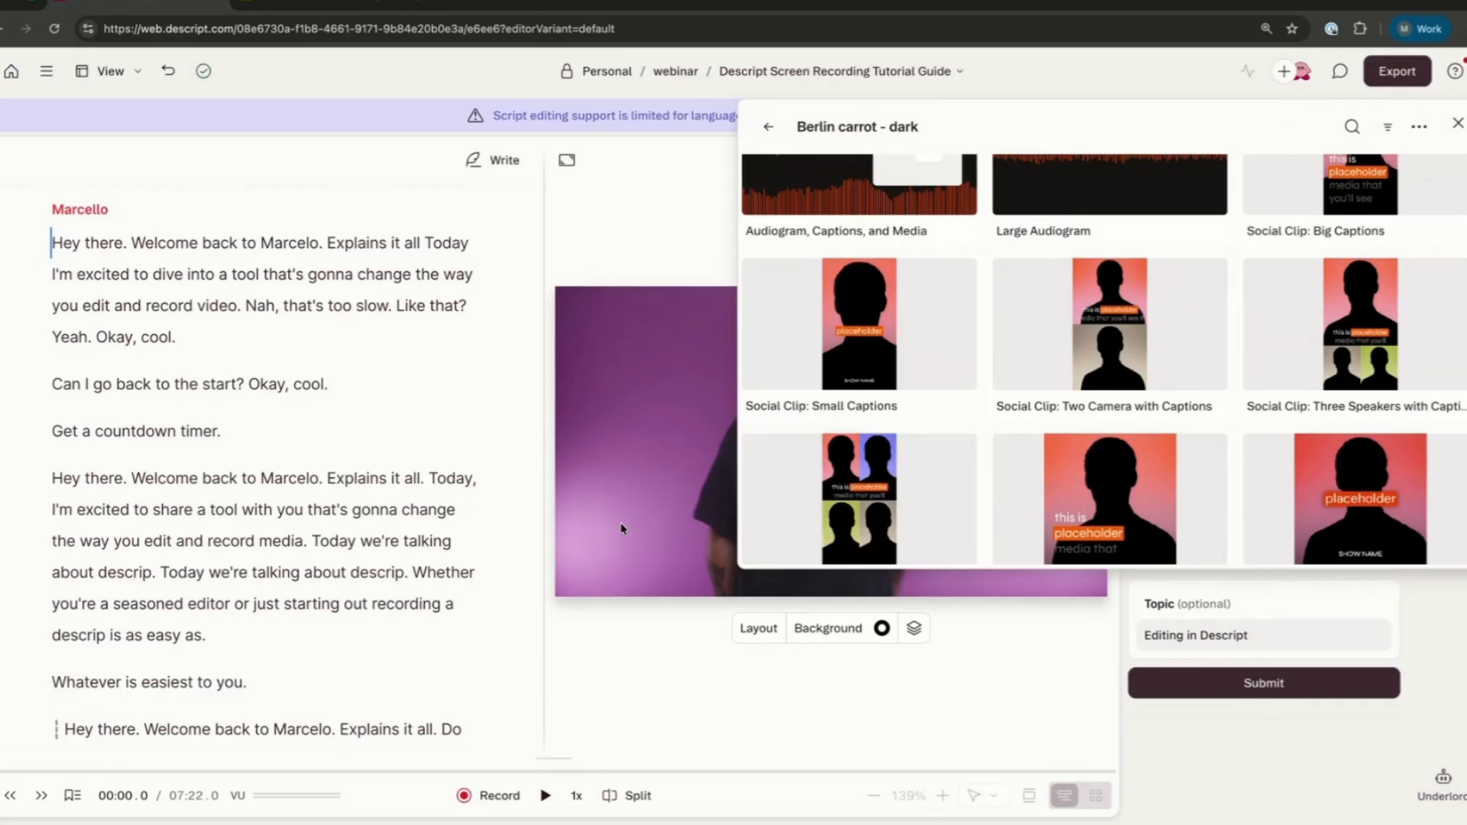
scroll(1132, 409, "down", 1)
scroll(1132, 409, "down", 5)
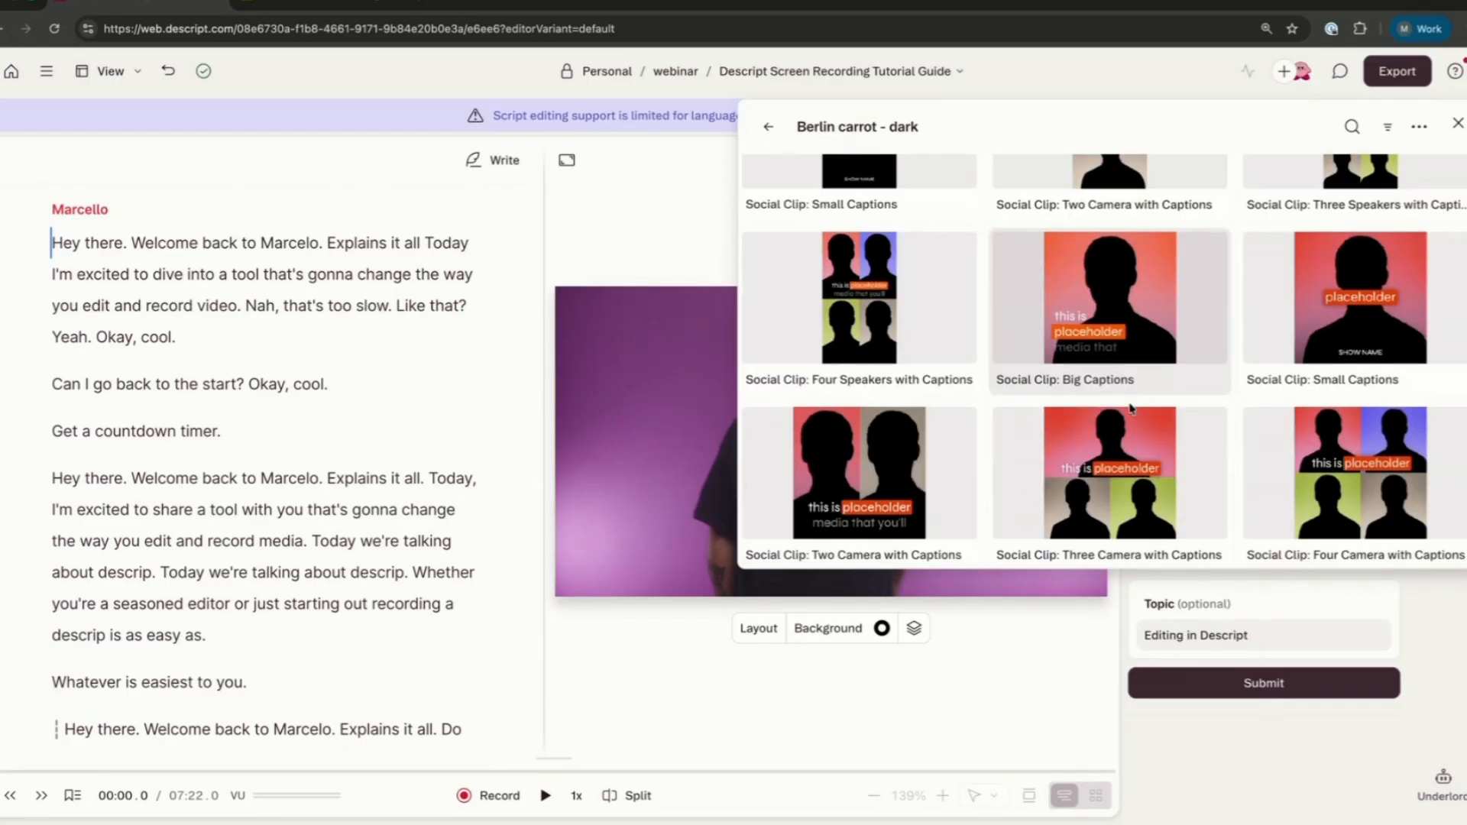
scroll(1132, 409, "up", 3)
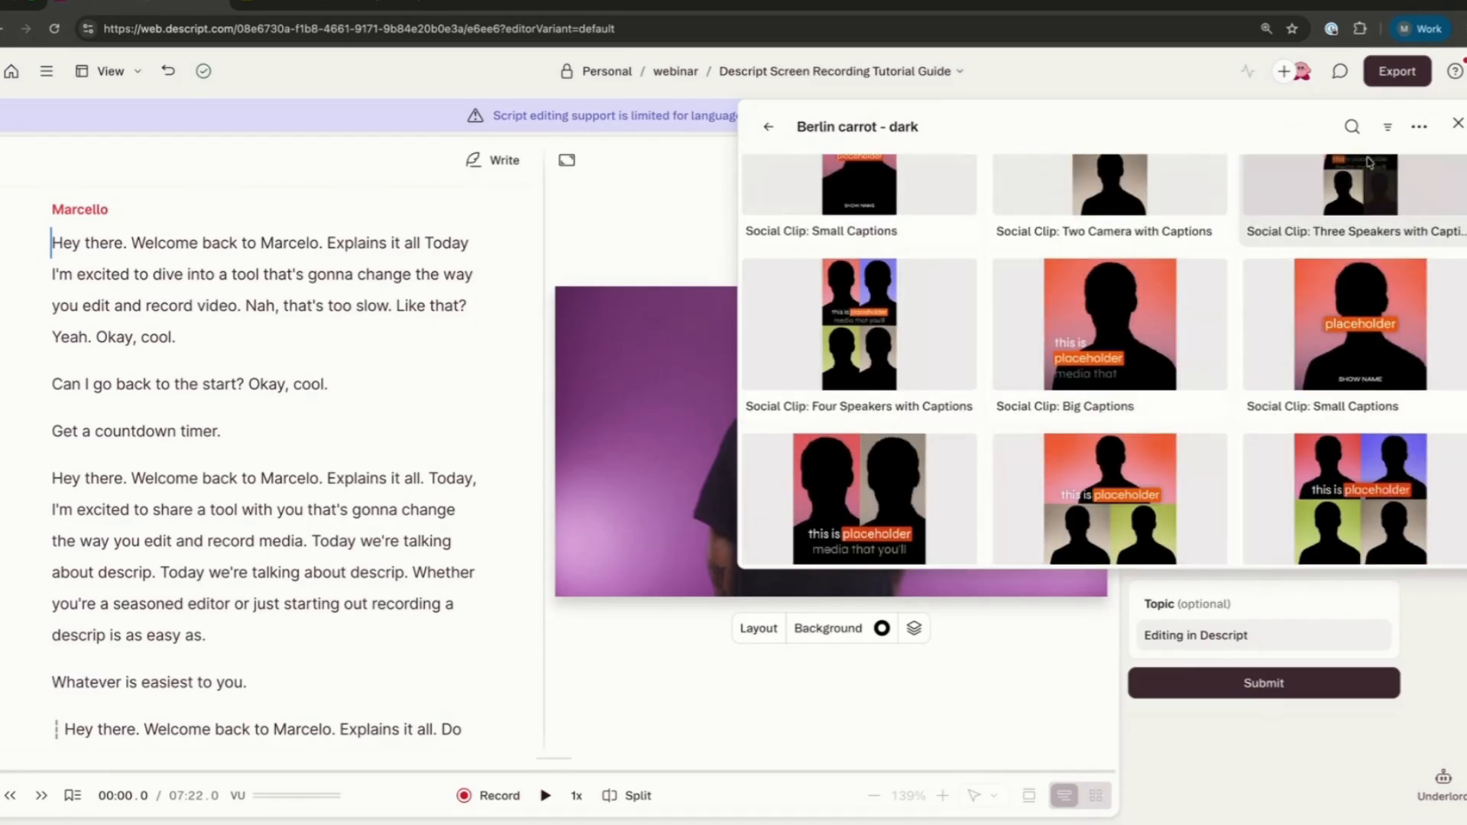
scroll(1133, 459, "down", 4)
scroll(1162, 439, "down", 3)
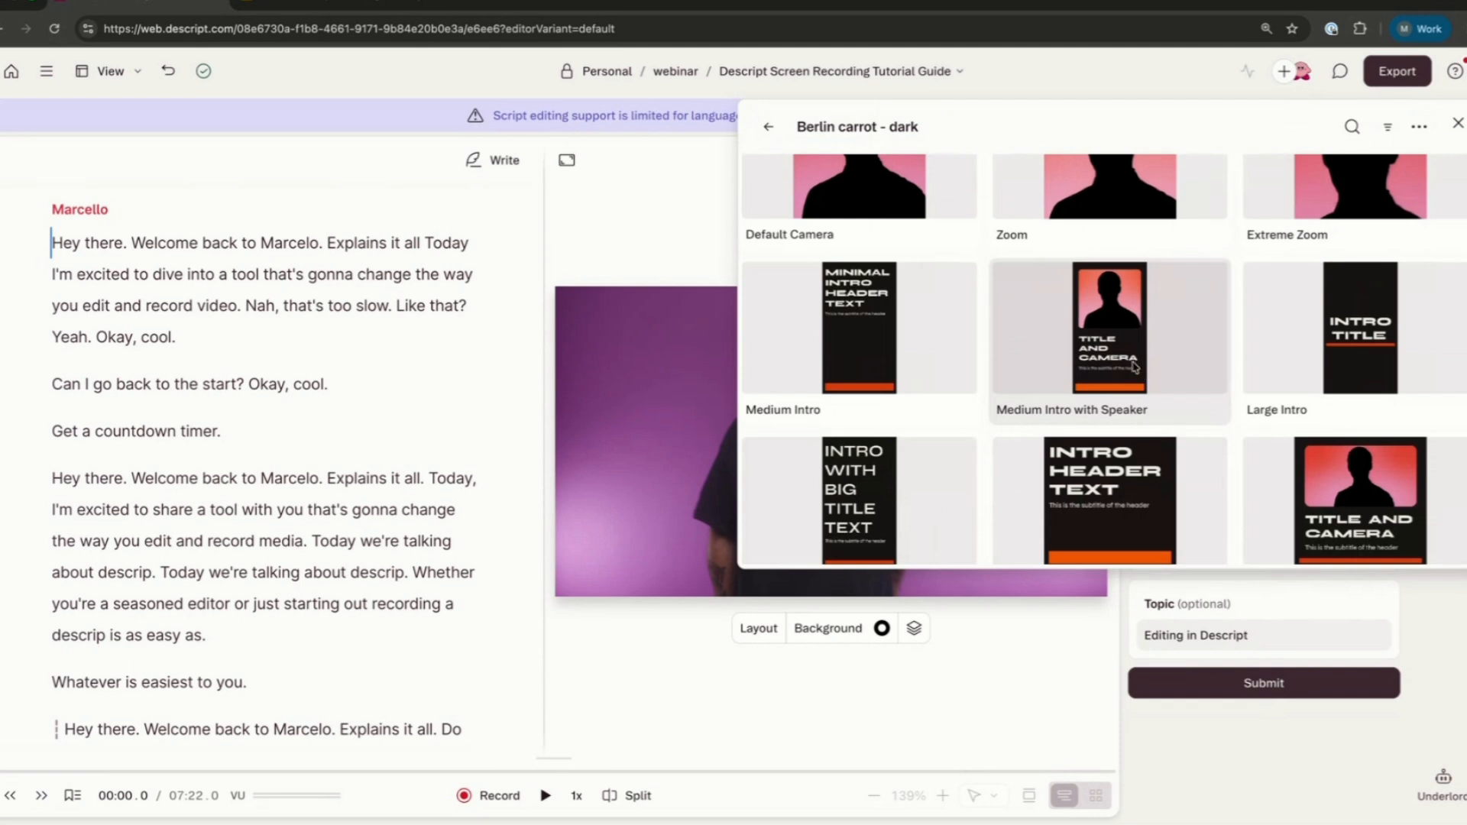
scroll(1135, 371, "down", 2)
scroll(1347, 405, "down", 2)
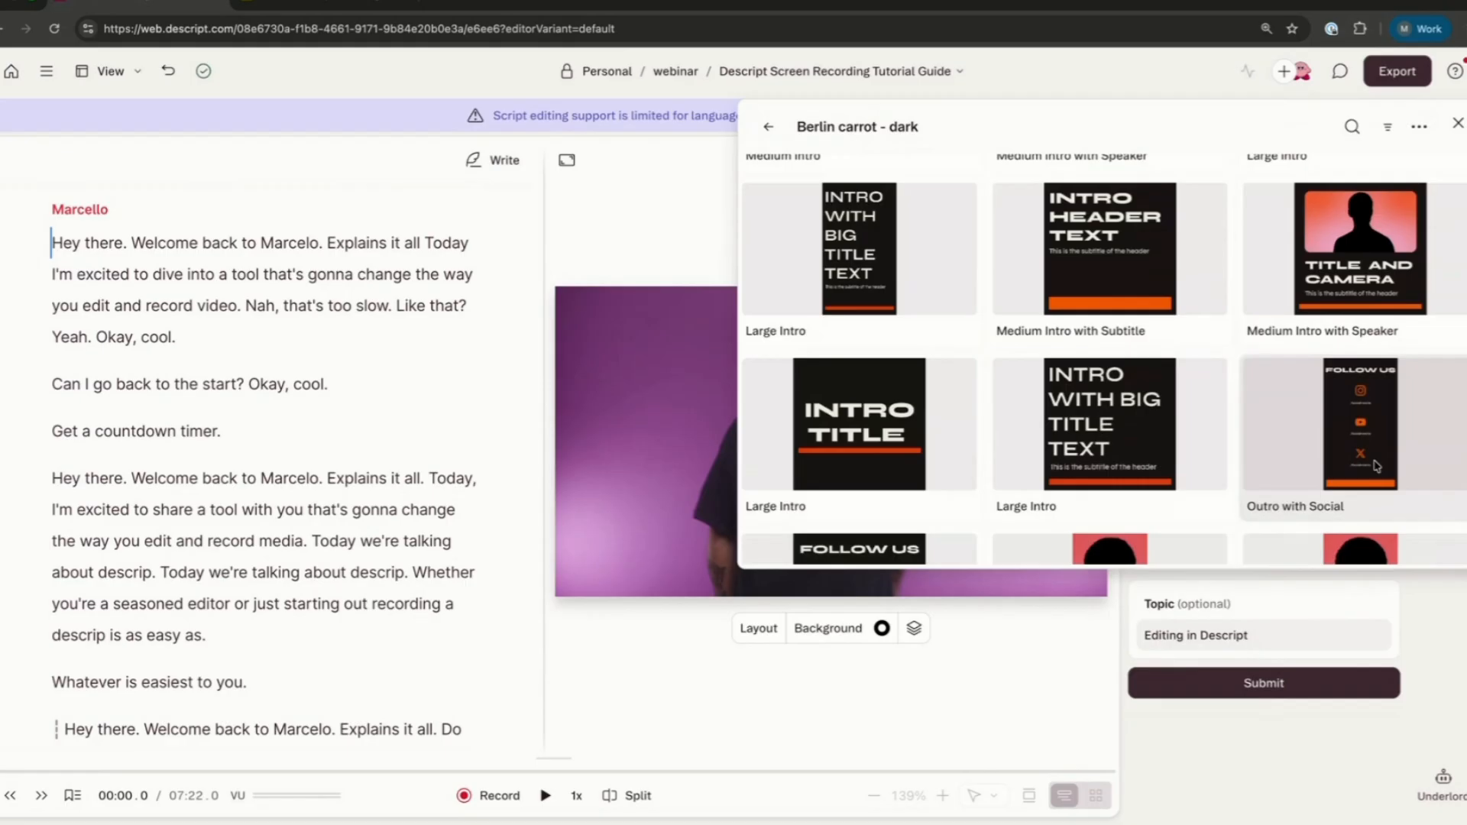
scroll(1376, 463, "down", 3)
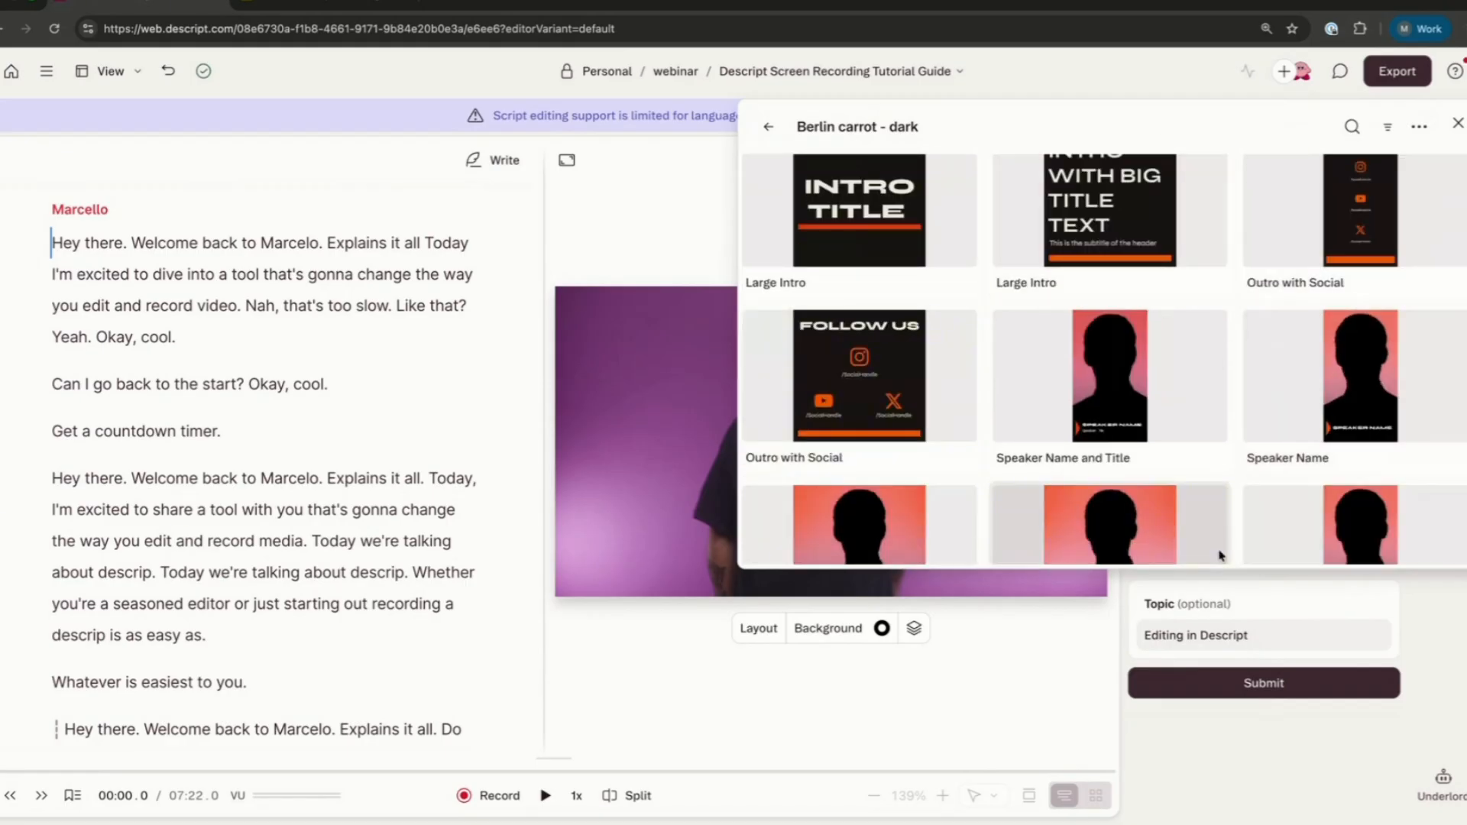
left_click(1458, 123)
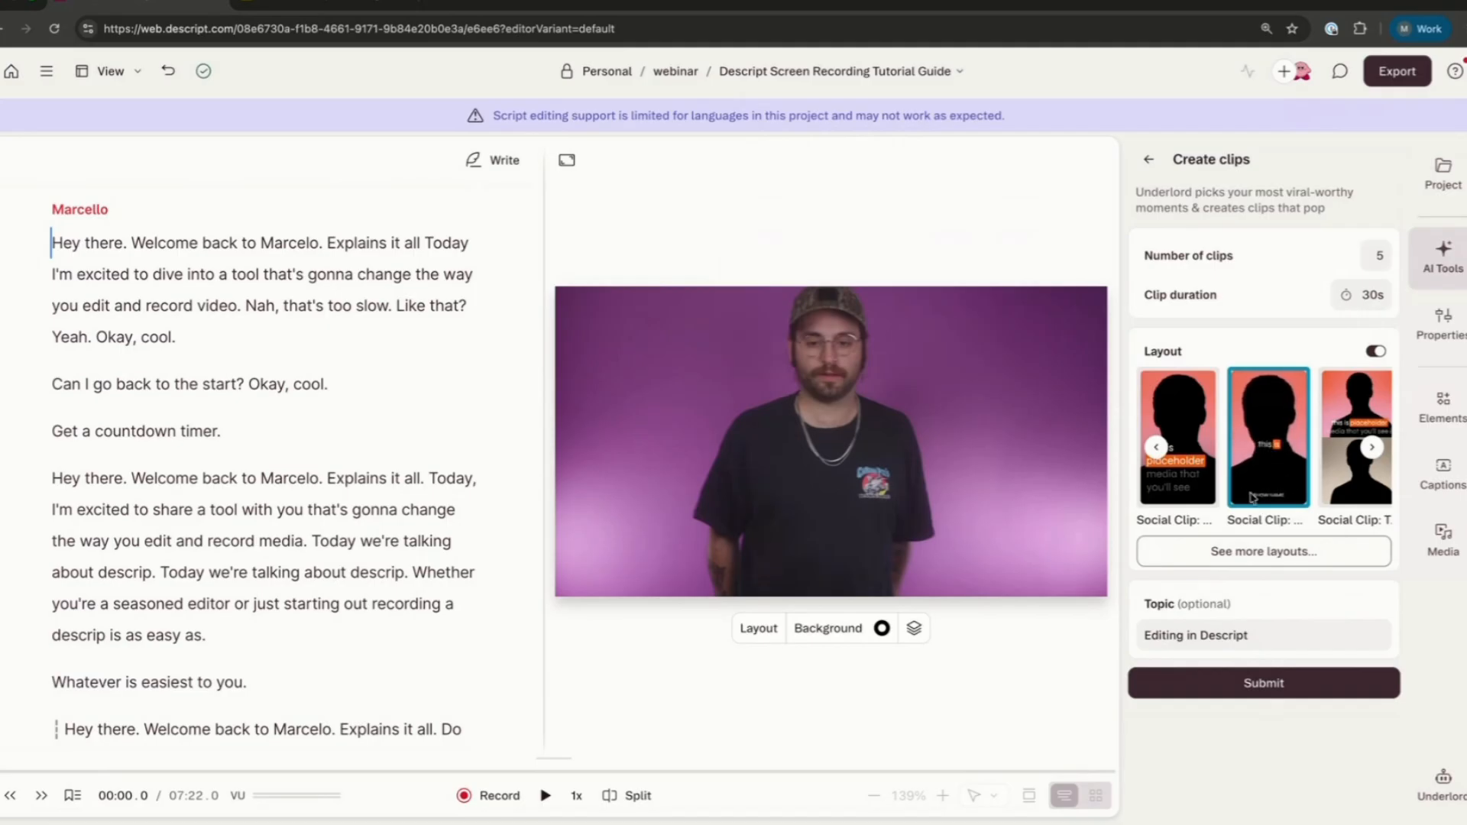
Generate the clips and preview the opening of "The #1 Recording Mistake You Don't Want to Make"
left_click(1241, 681)
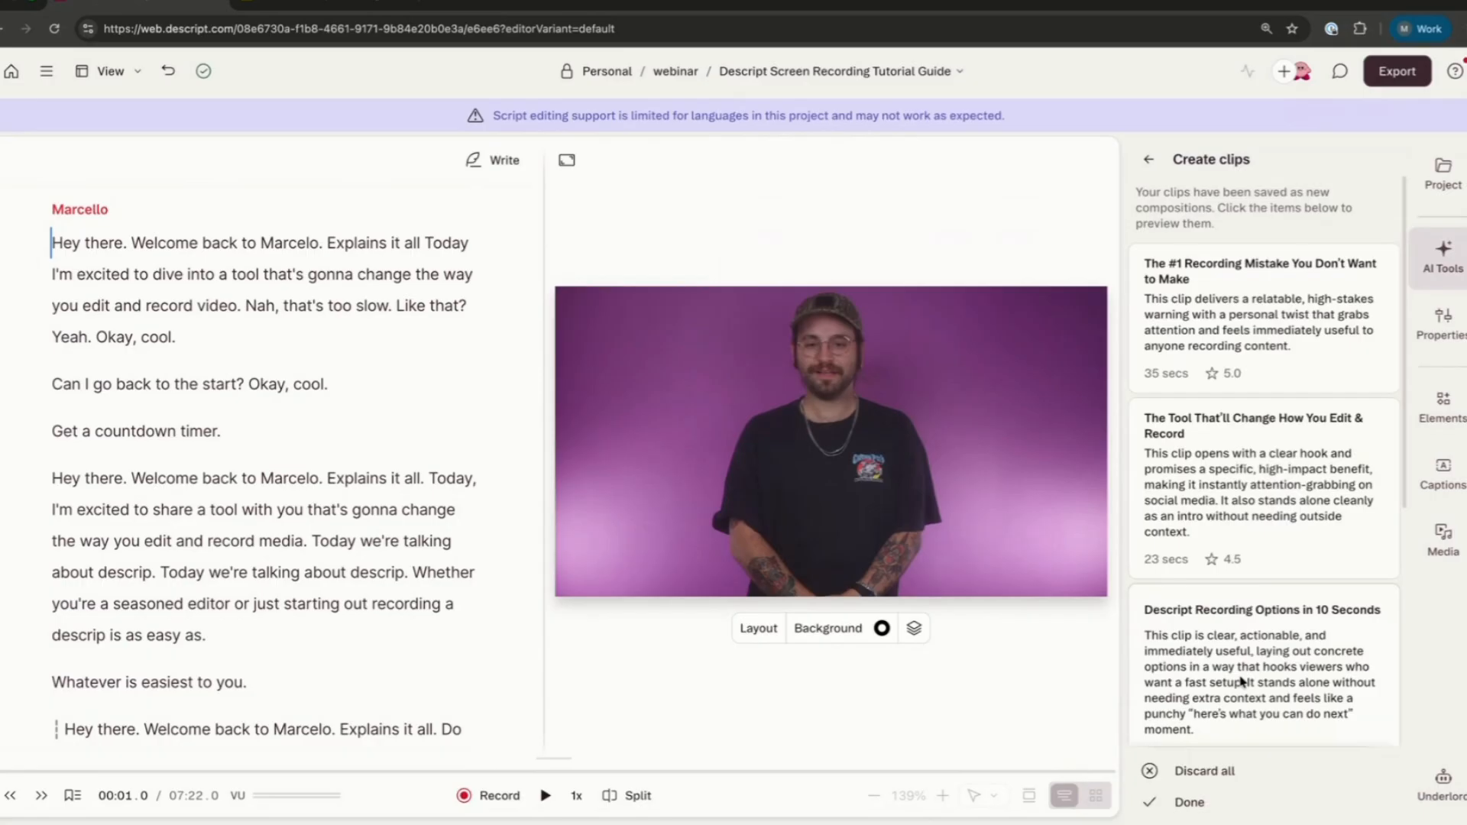
left_click(1215, 345)
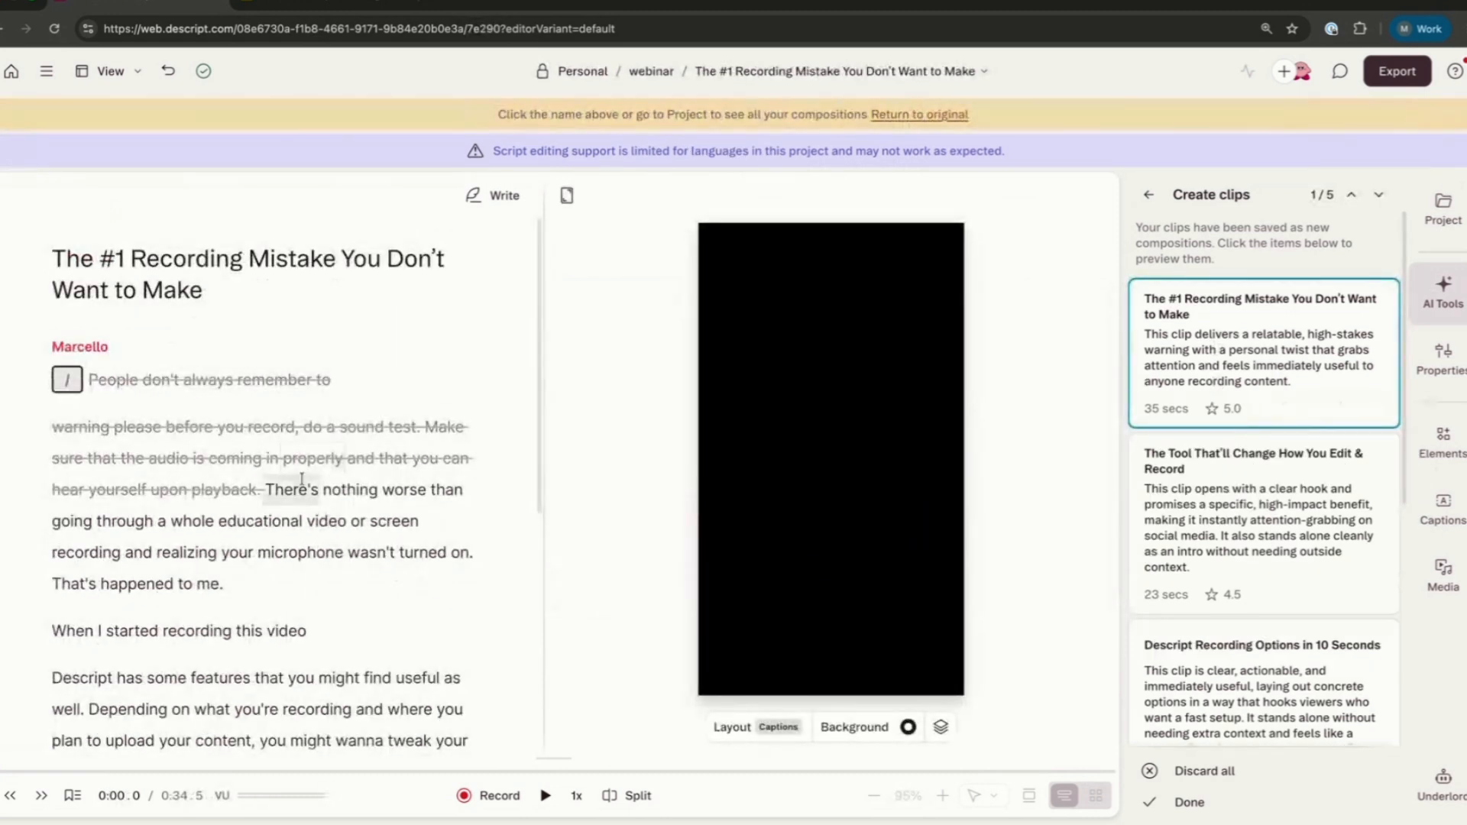
key("space")
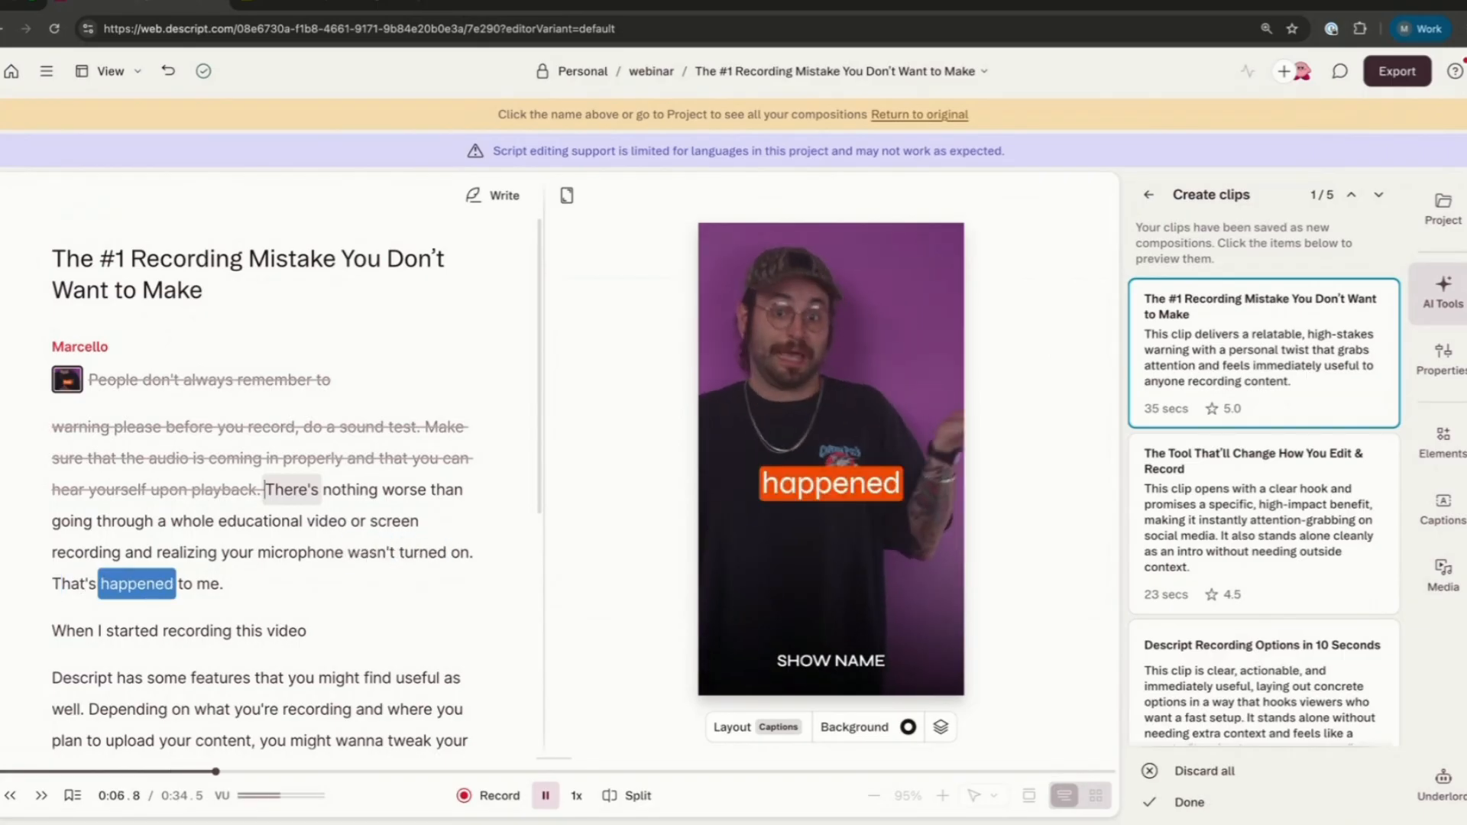
key("space")
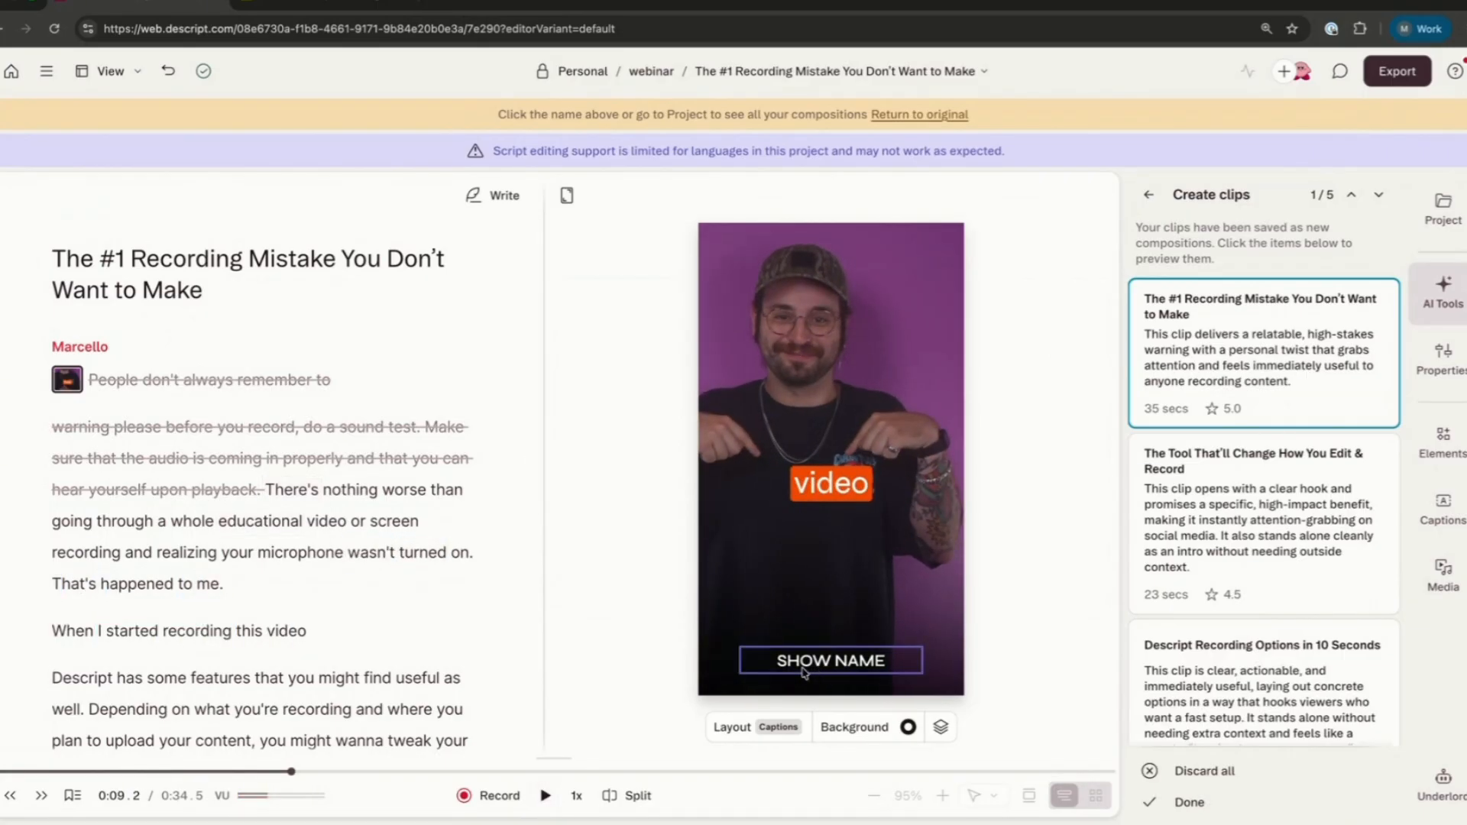
Replace the "SHOW NAME" placeholder text at the bottom of the clip with the presenter's first name in capitals
left_click(888, 670)
double_click(847, 665)
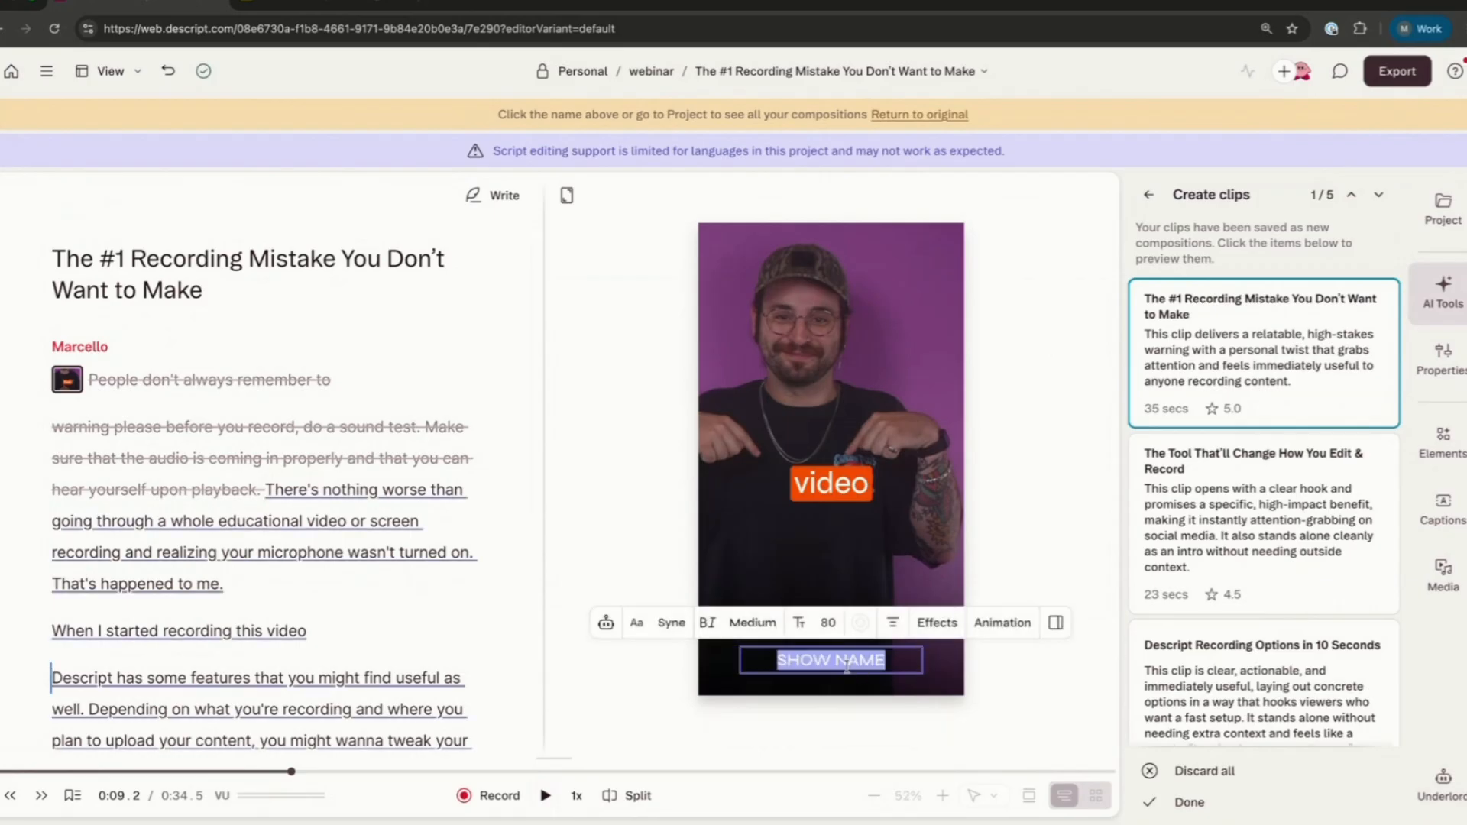
key("BackSpace")
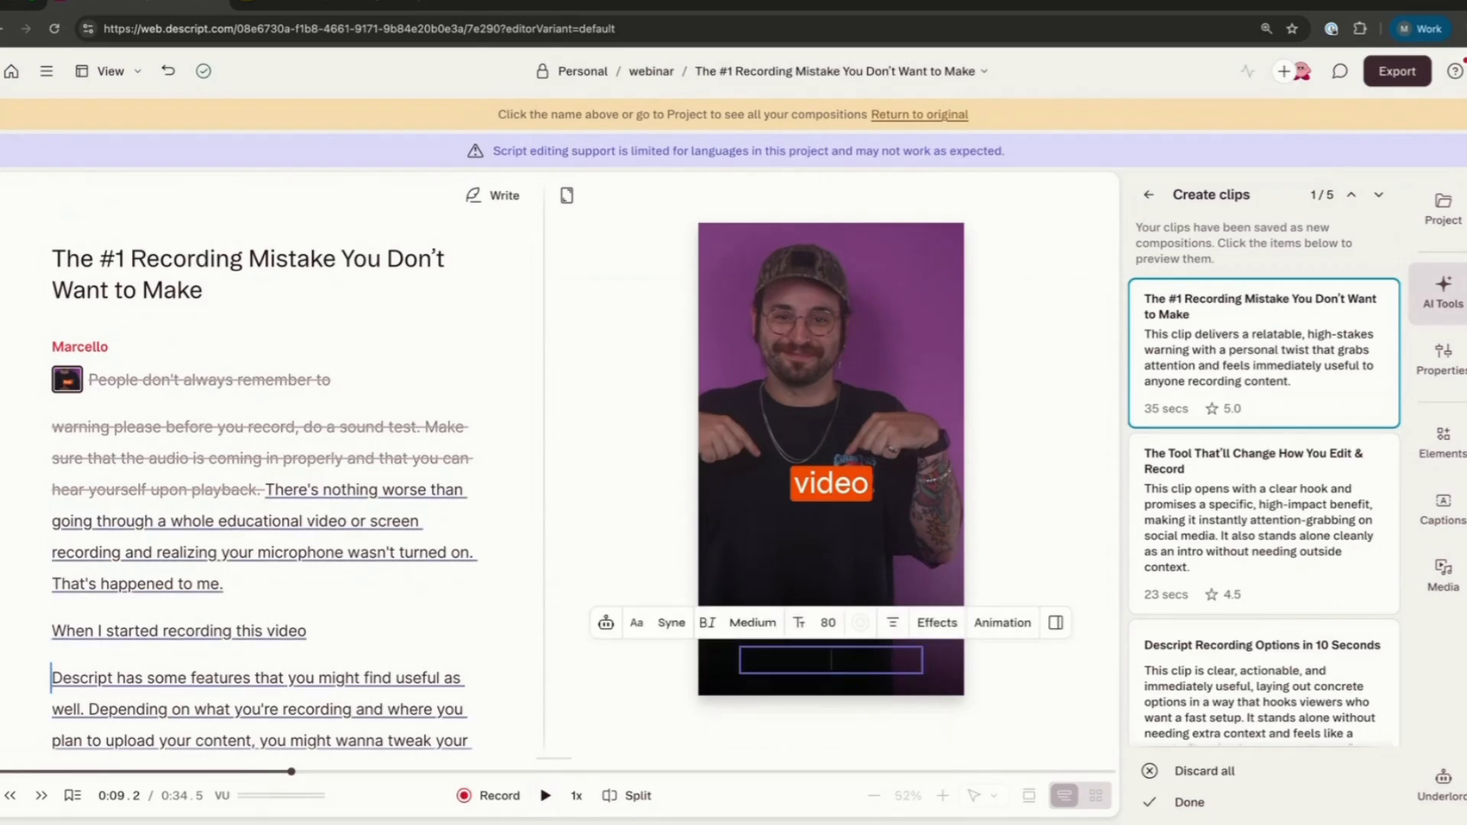
type("MARCELLO")
left_click(642, 530)
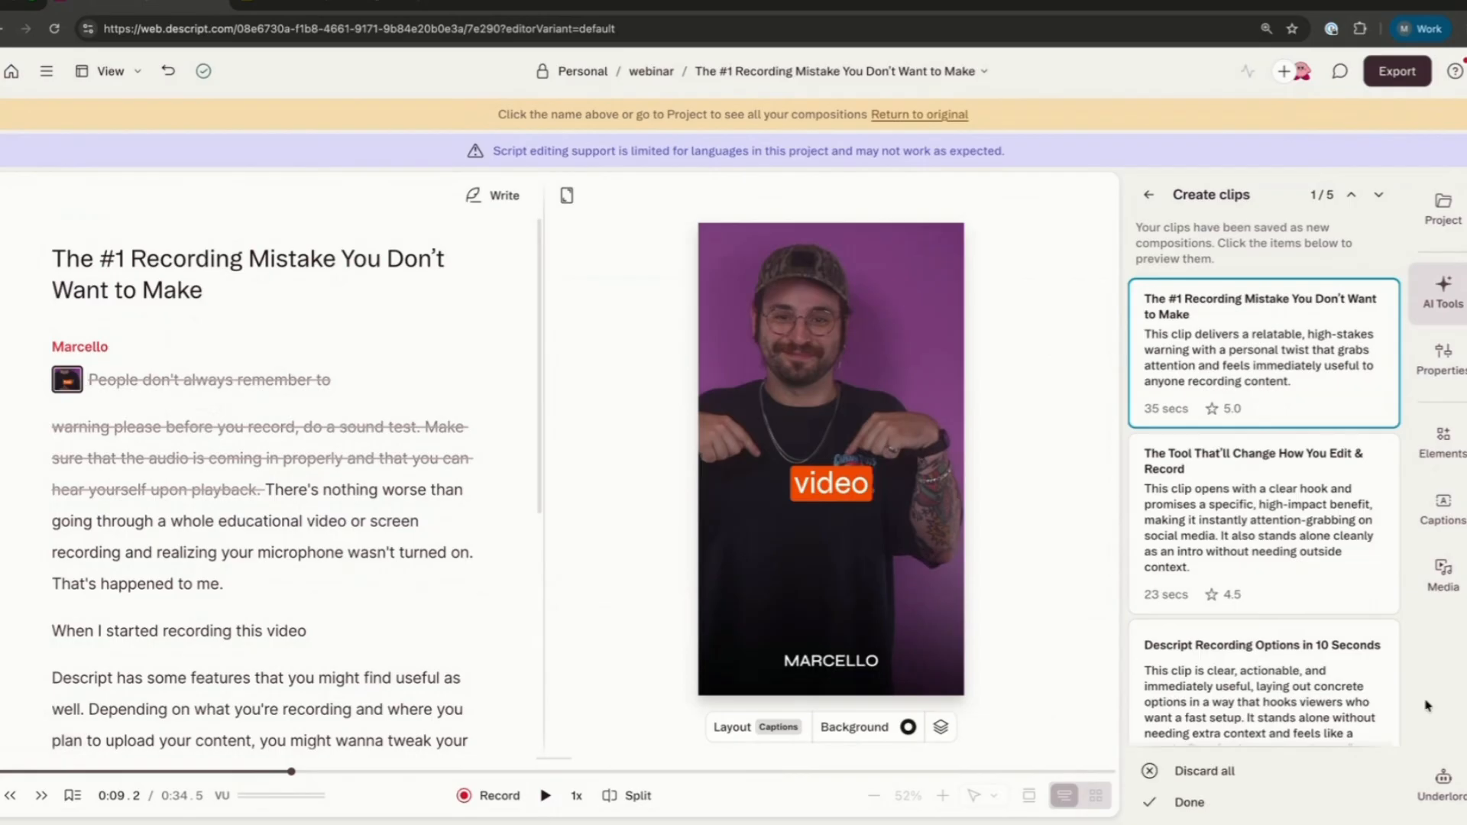
Open the generated clip "The Tool That'll Change How You Edit & Record" and view its layout gallery, closing it without a change
scroll(1273, 501, "down", 2)
scroll(1273, 501, "down", 2)
scroll(1272, 501, "up", 2)
left_click(1239, 370)
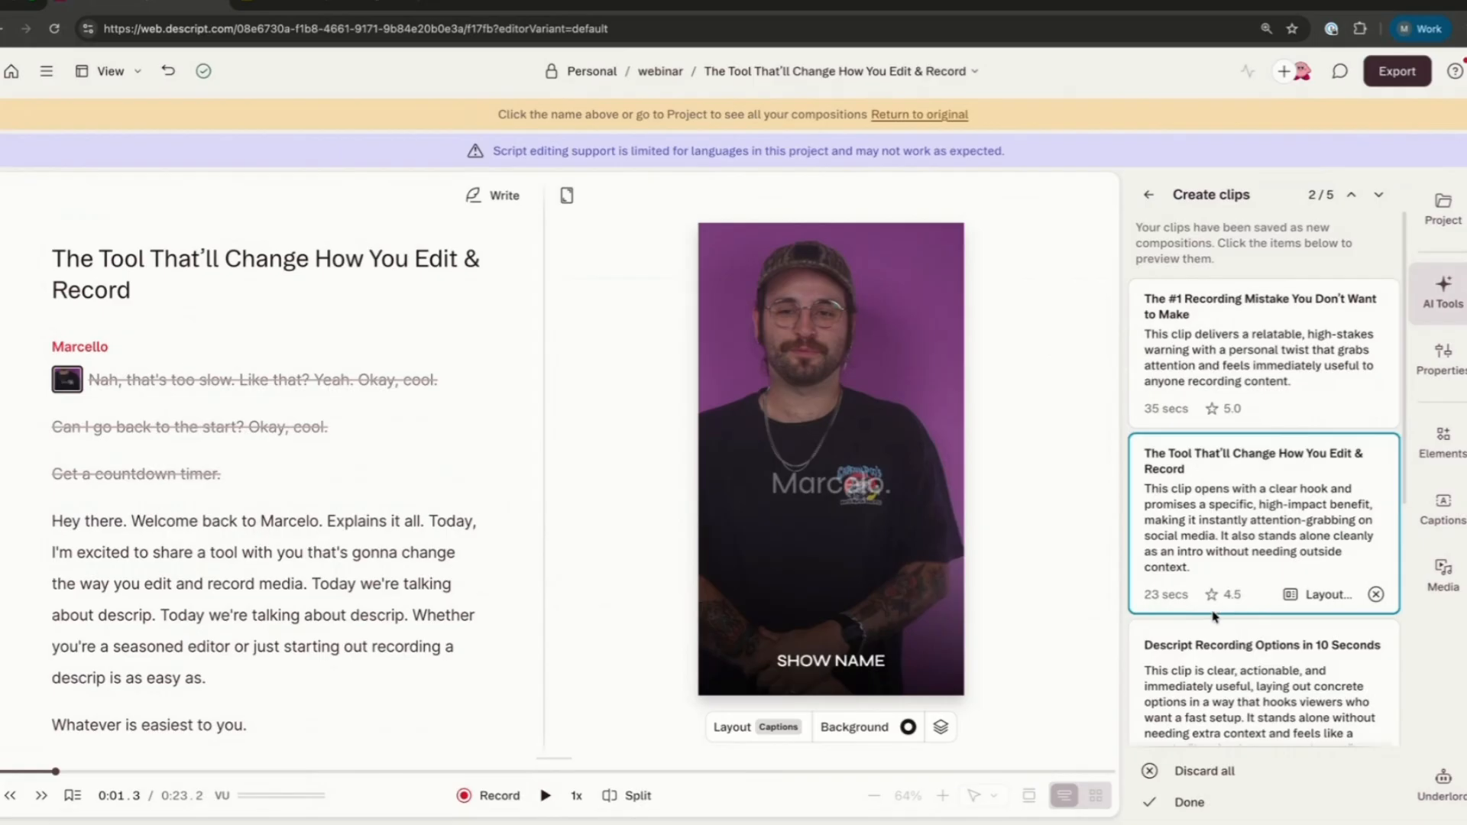
left_click(1309, 593)
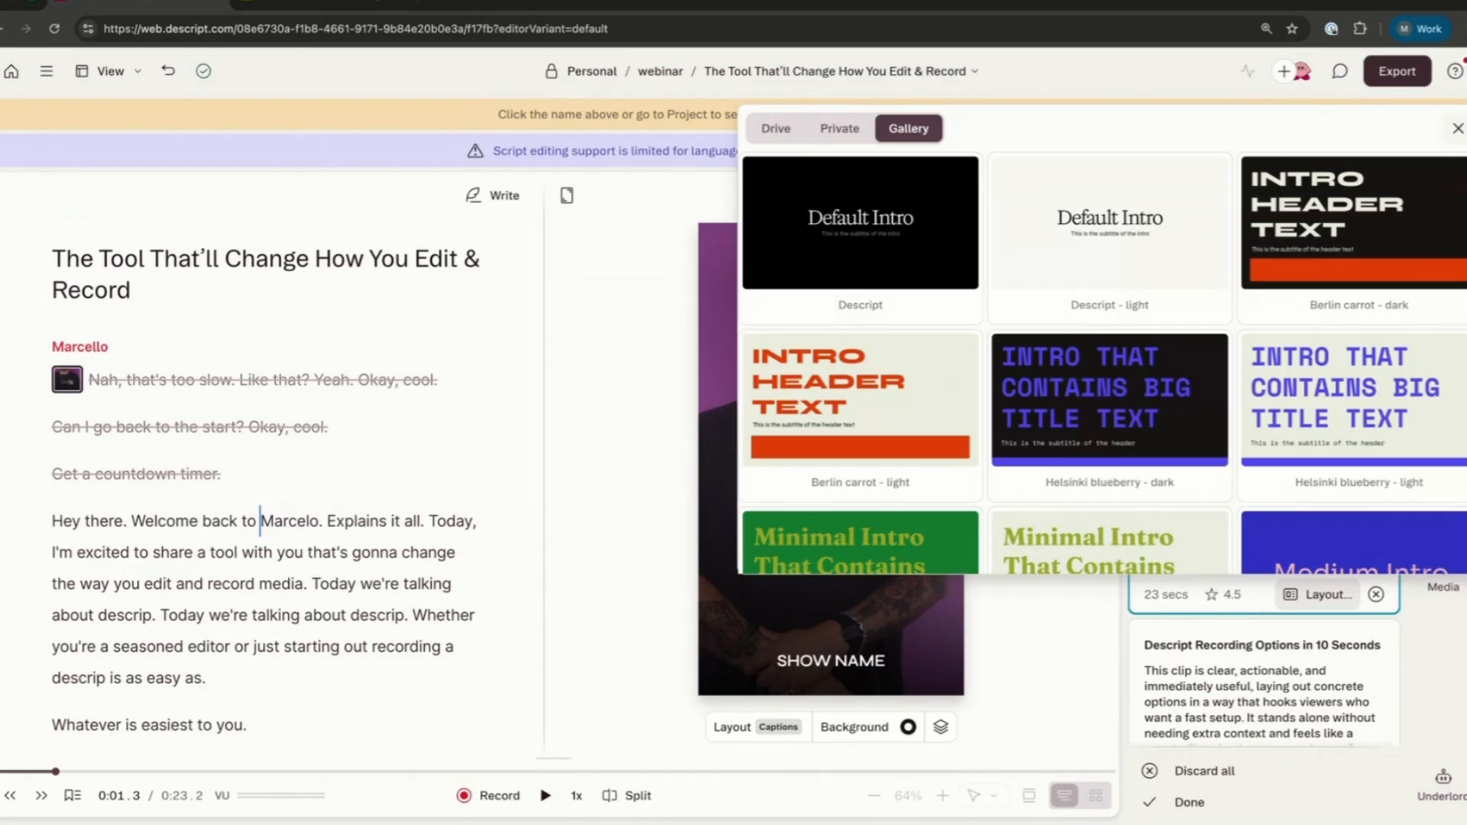
left_click(1457, 129)
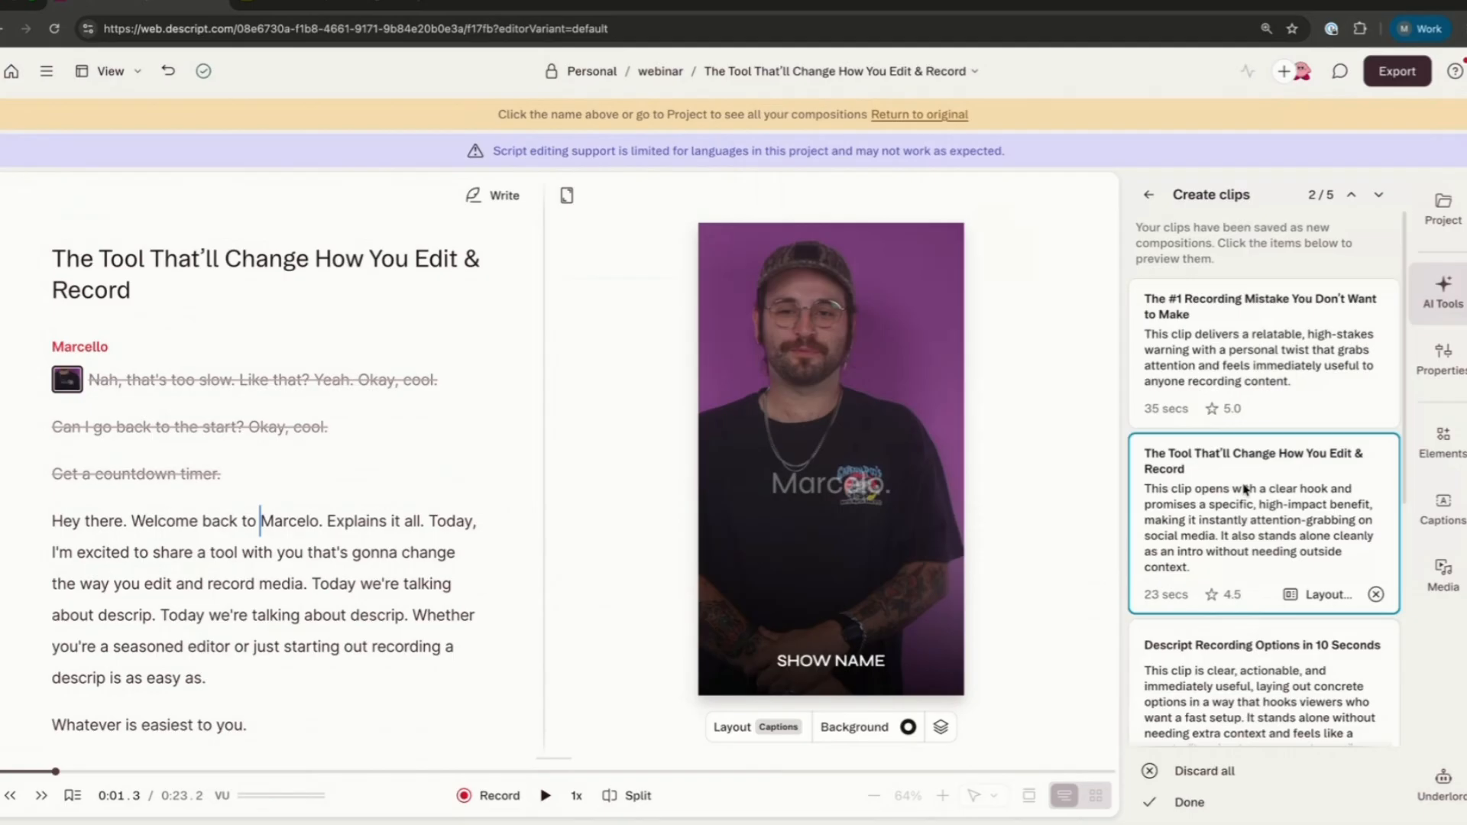
Look over the remaining generated clips and finish the clip review, keeping all of them
scroll(1280, 562, "down", 3)
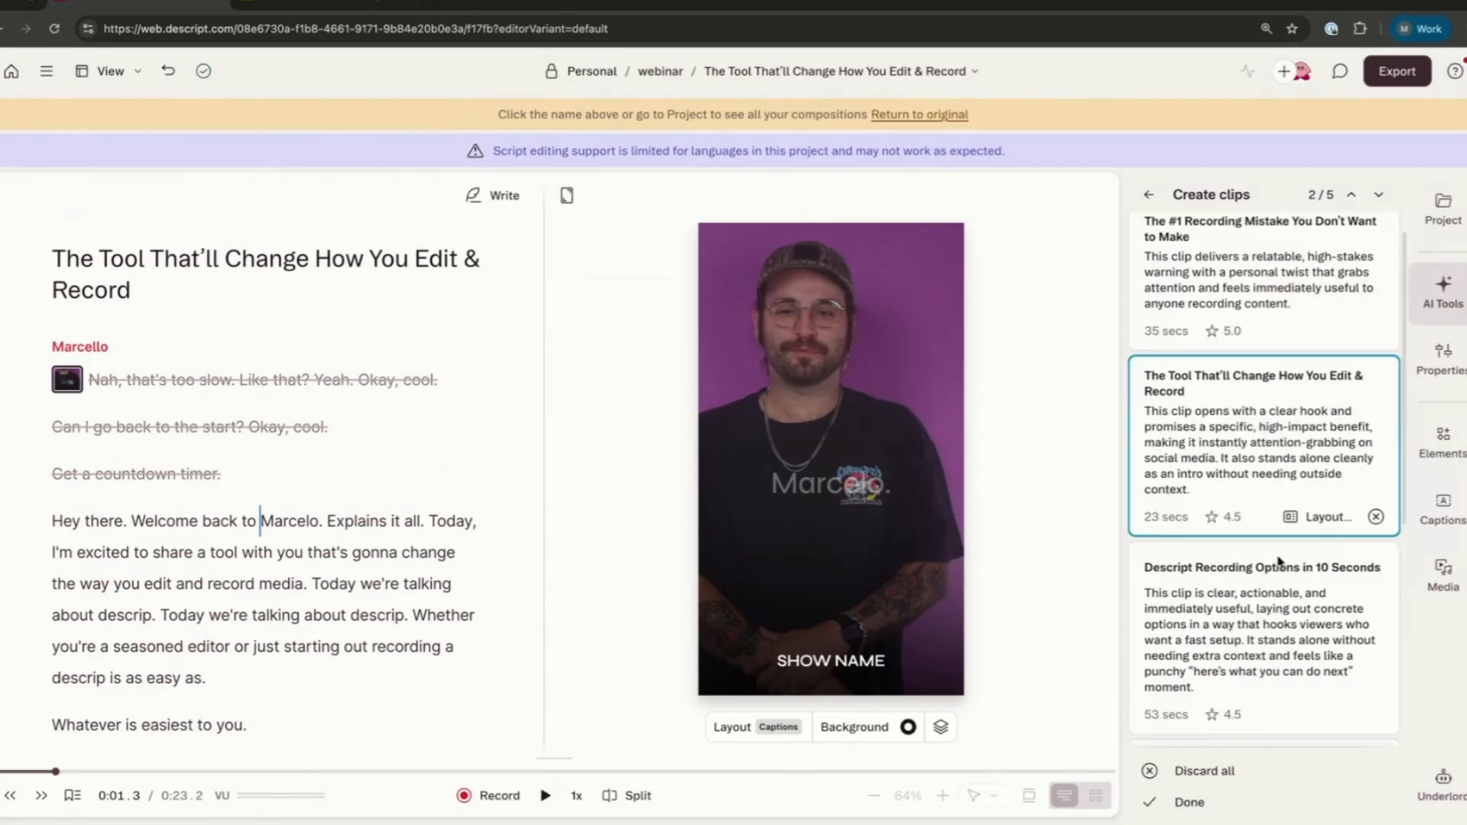
scroll(1281, 562, "down", 3)
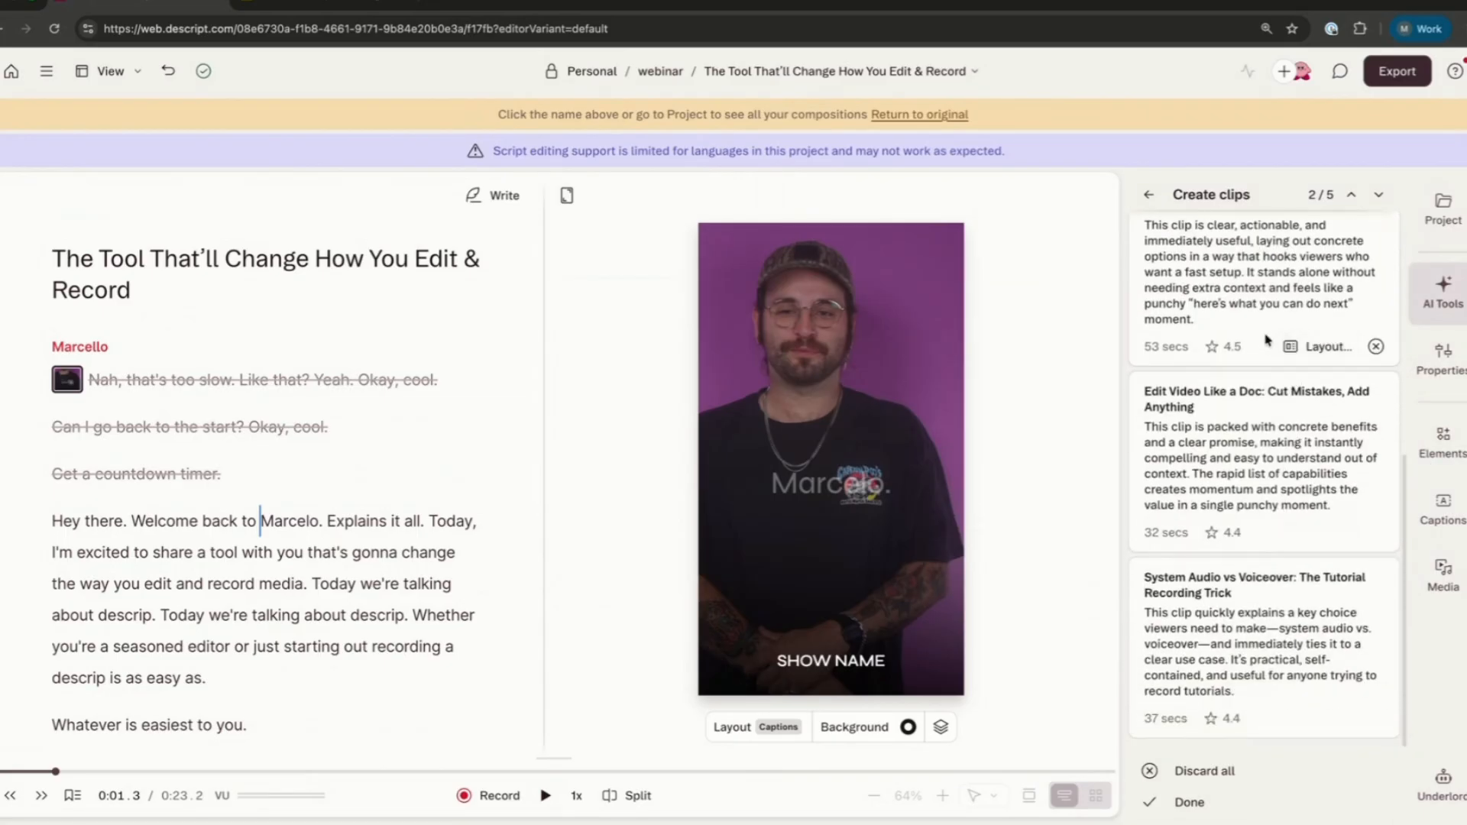
left_click(1219, 800)
Open the composition "The #1 Recording Mistake You Don't Want to Make" from the project's folder of tutorial guide clips
scroll(1295, 331, "down", 1)
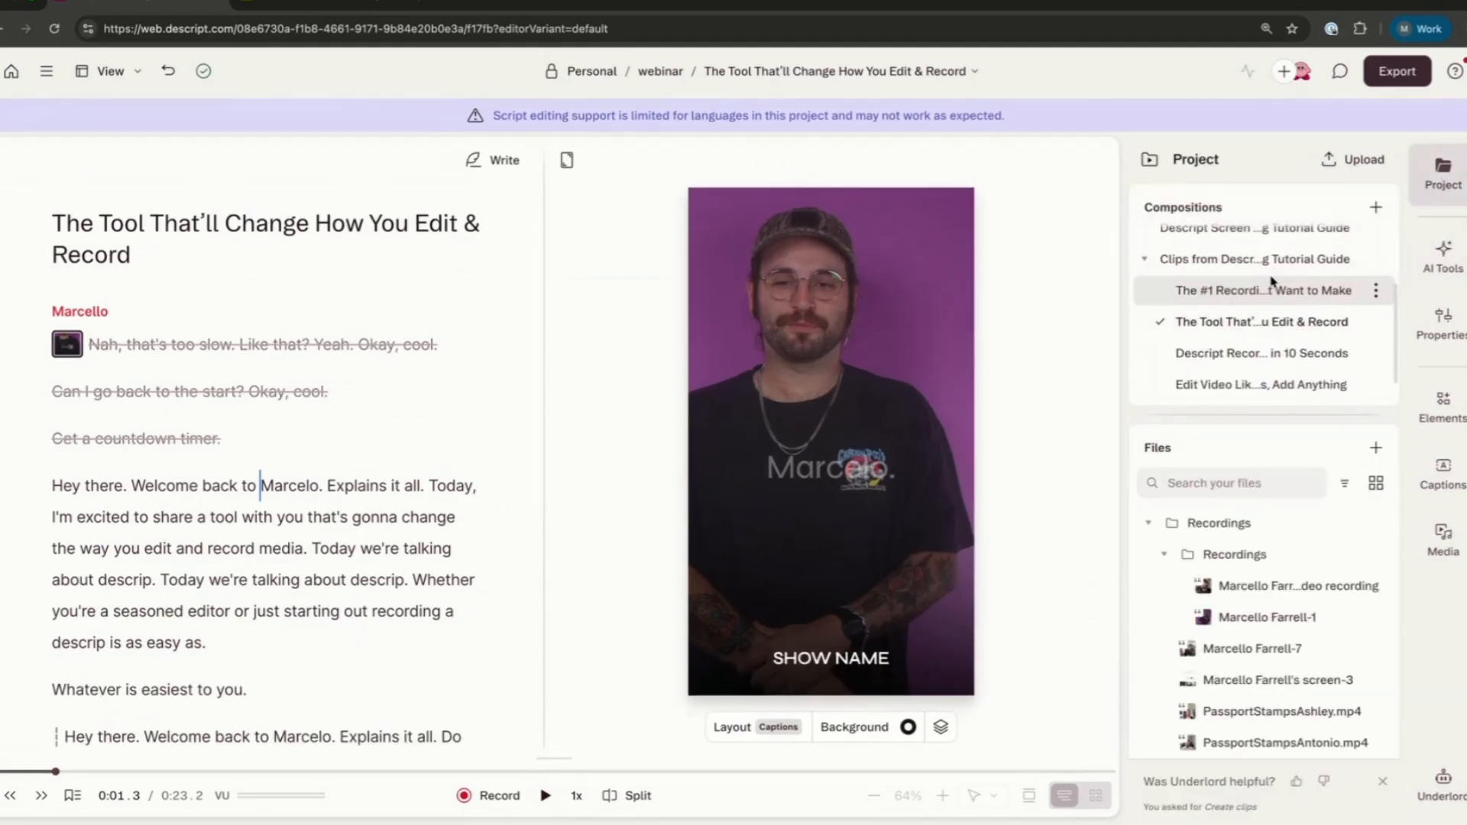
scroll(1272, 281, "down", 1)
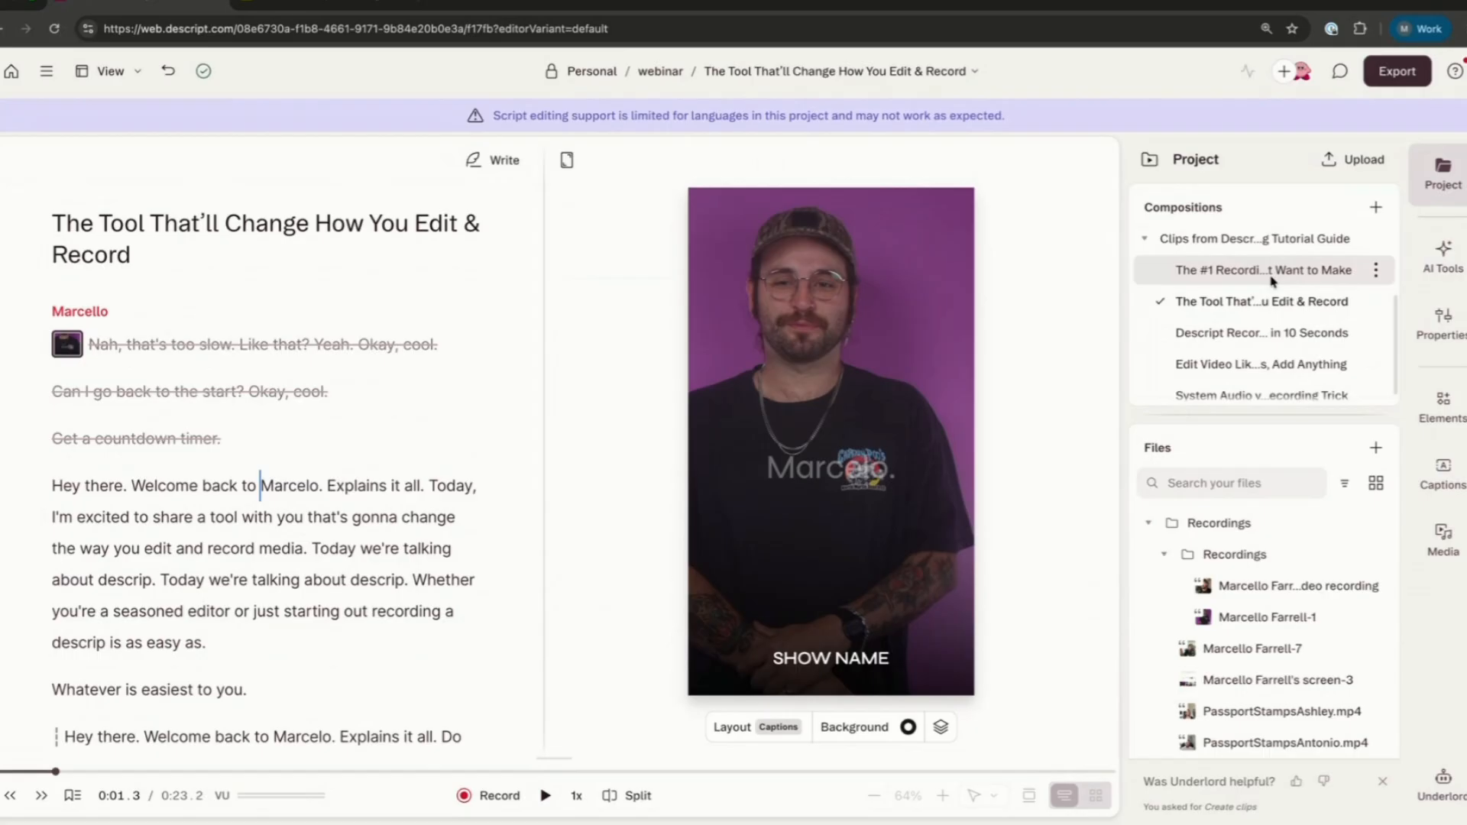
scroll(1272, 282, "down", 1)
scroll(1272, 282, "up", 1)
left_click(1261, 277)
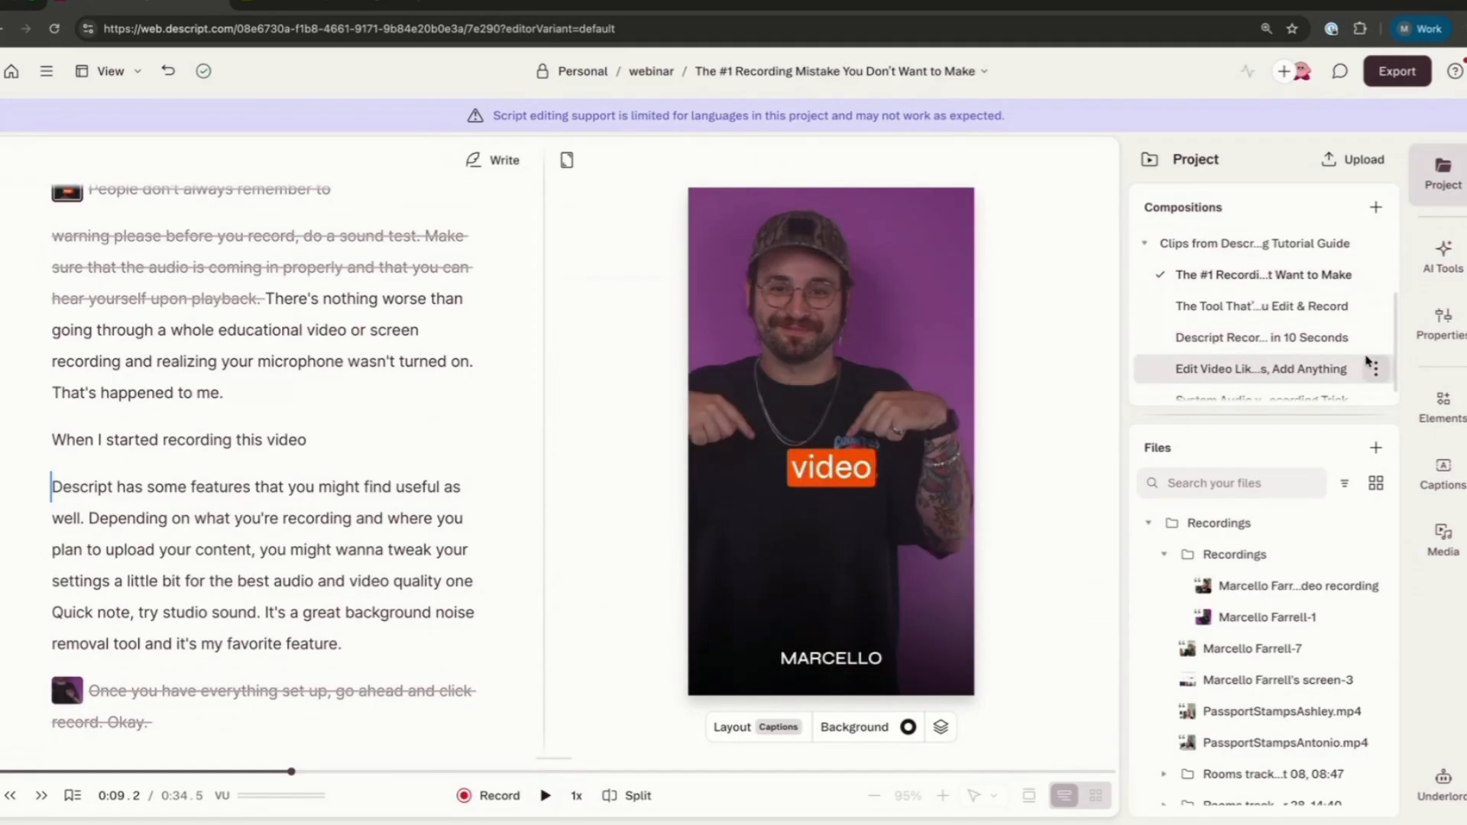
Look through the clip's video export destinations, from web link and local export to YouTube and Google Drive, and close the export options
left_click(1397, 71)
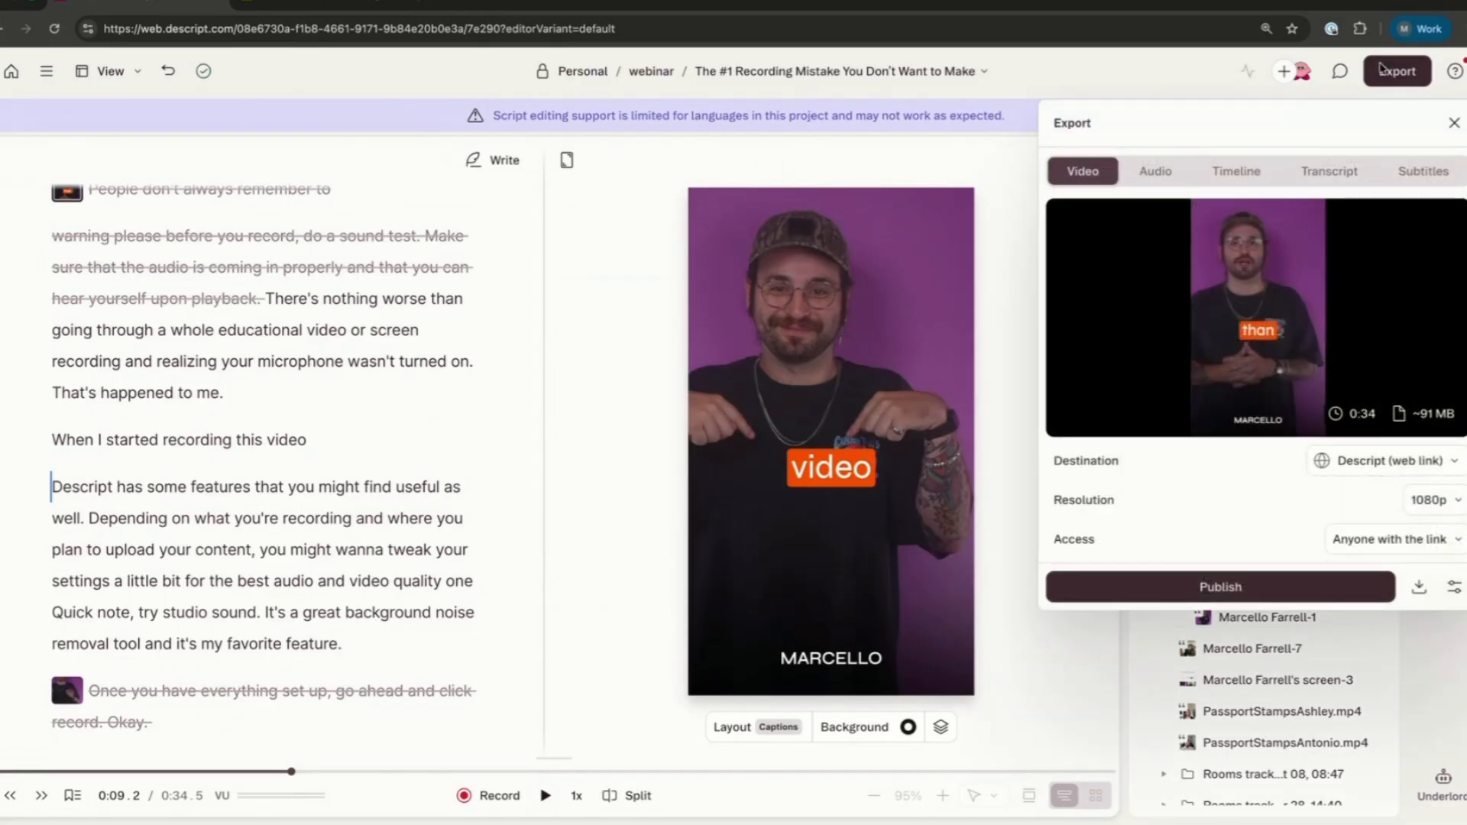
left_click(1408, 461)
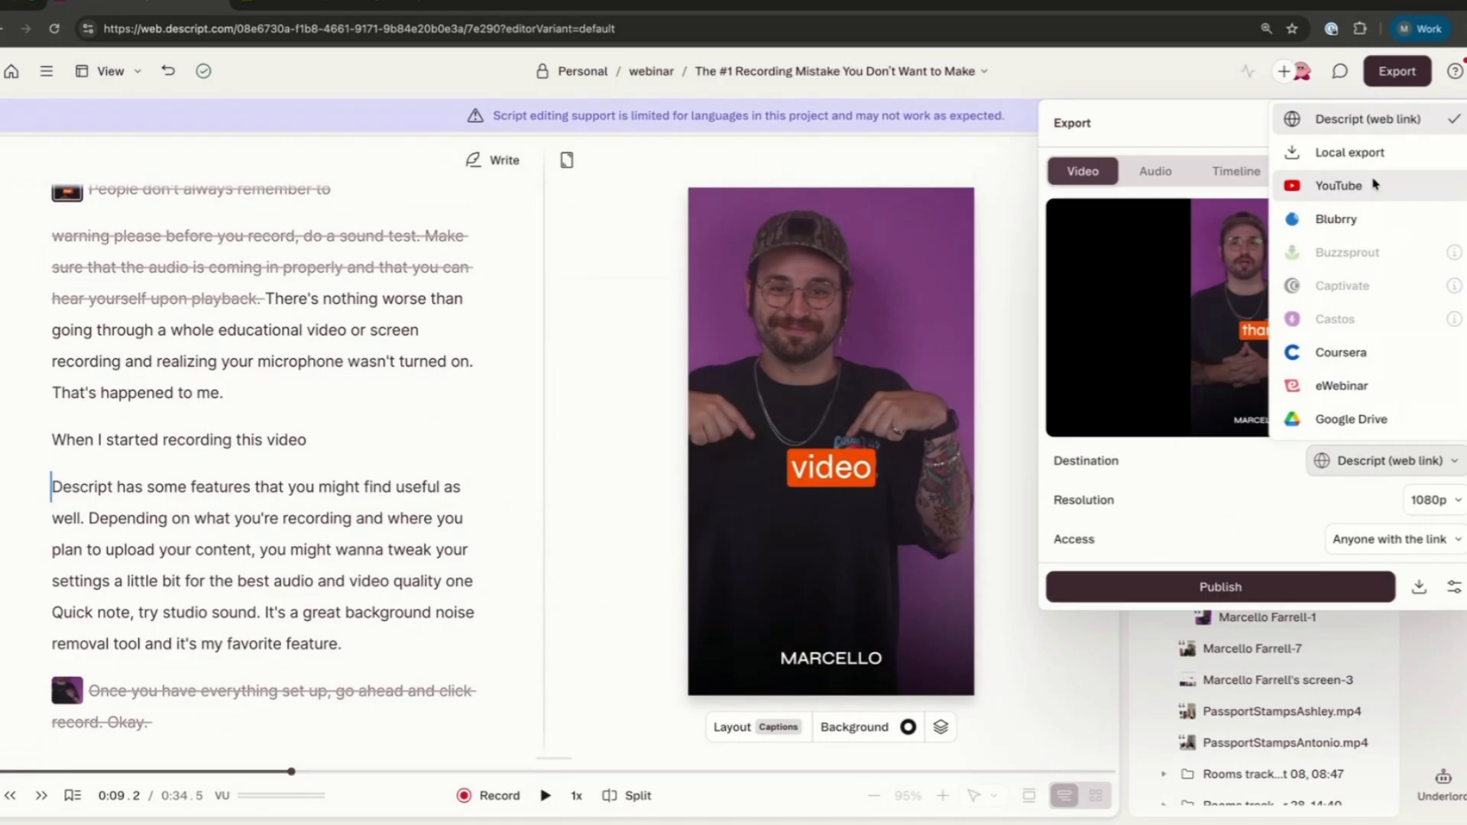
scroll(1337, 229, "down", 3)
scroll(1337, 229, "up", 3)
left_click(1243, 140)
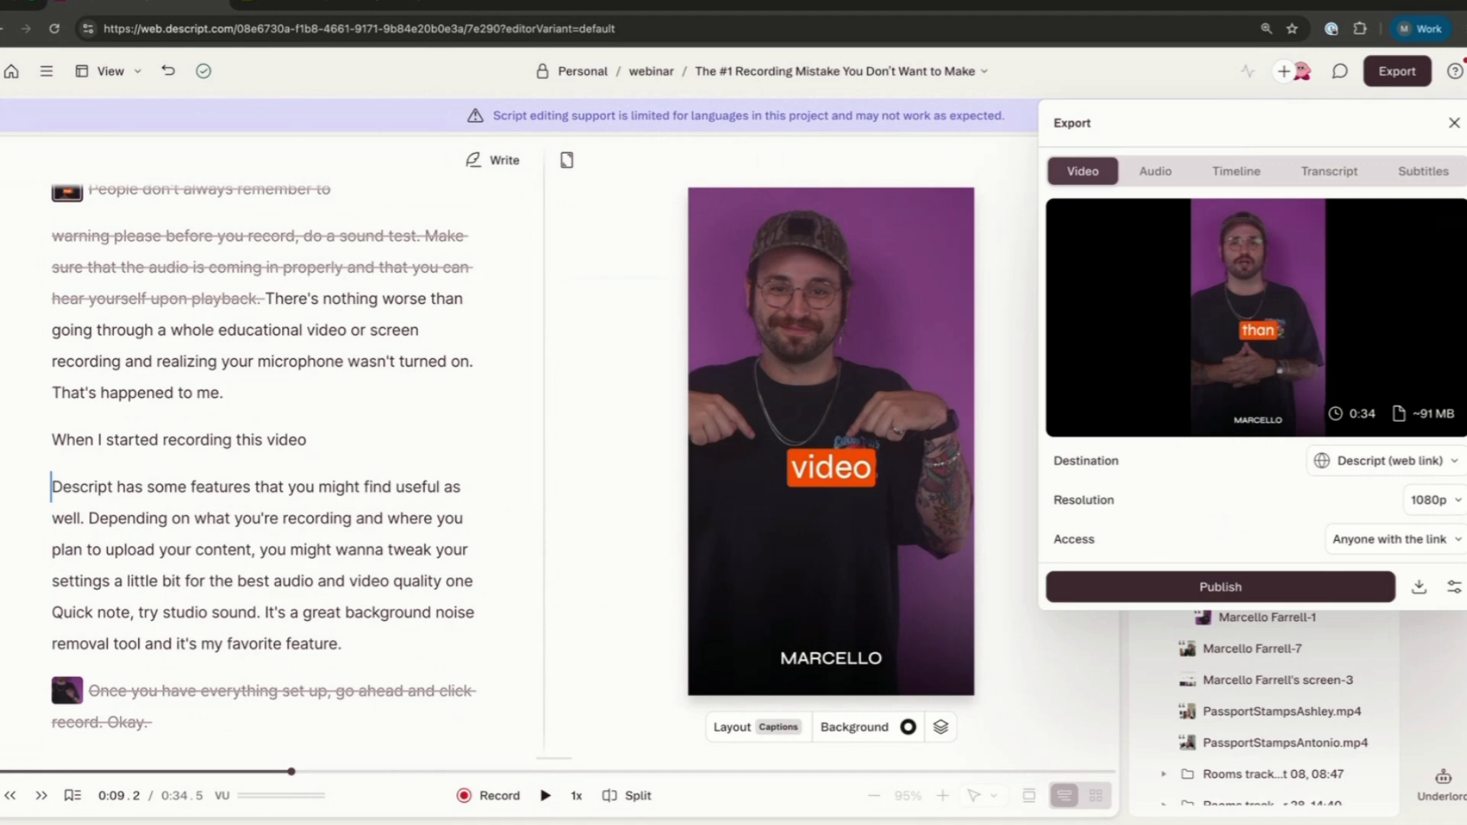
left_click(1154, 662)
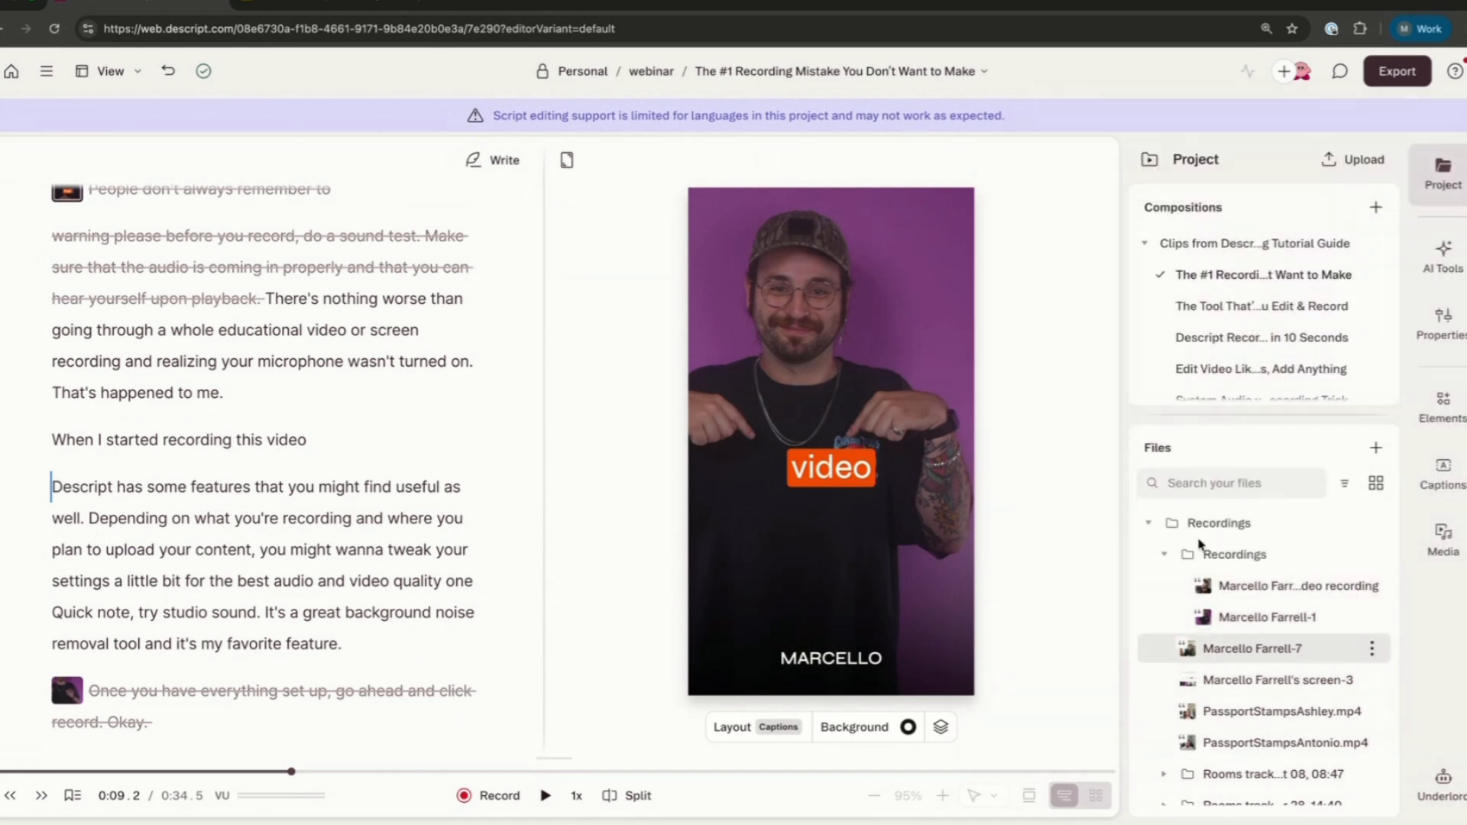
Browse the AI tools for improving and repurposing video, and examine the Create clips settings, including the topic "Editing in Descript"
left_click(1443, 168)
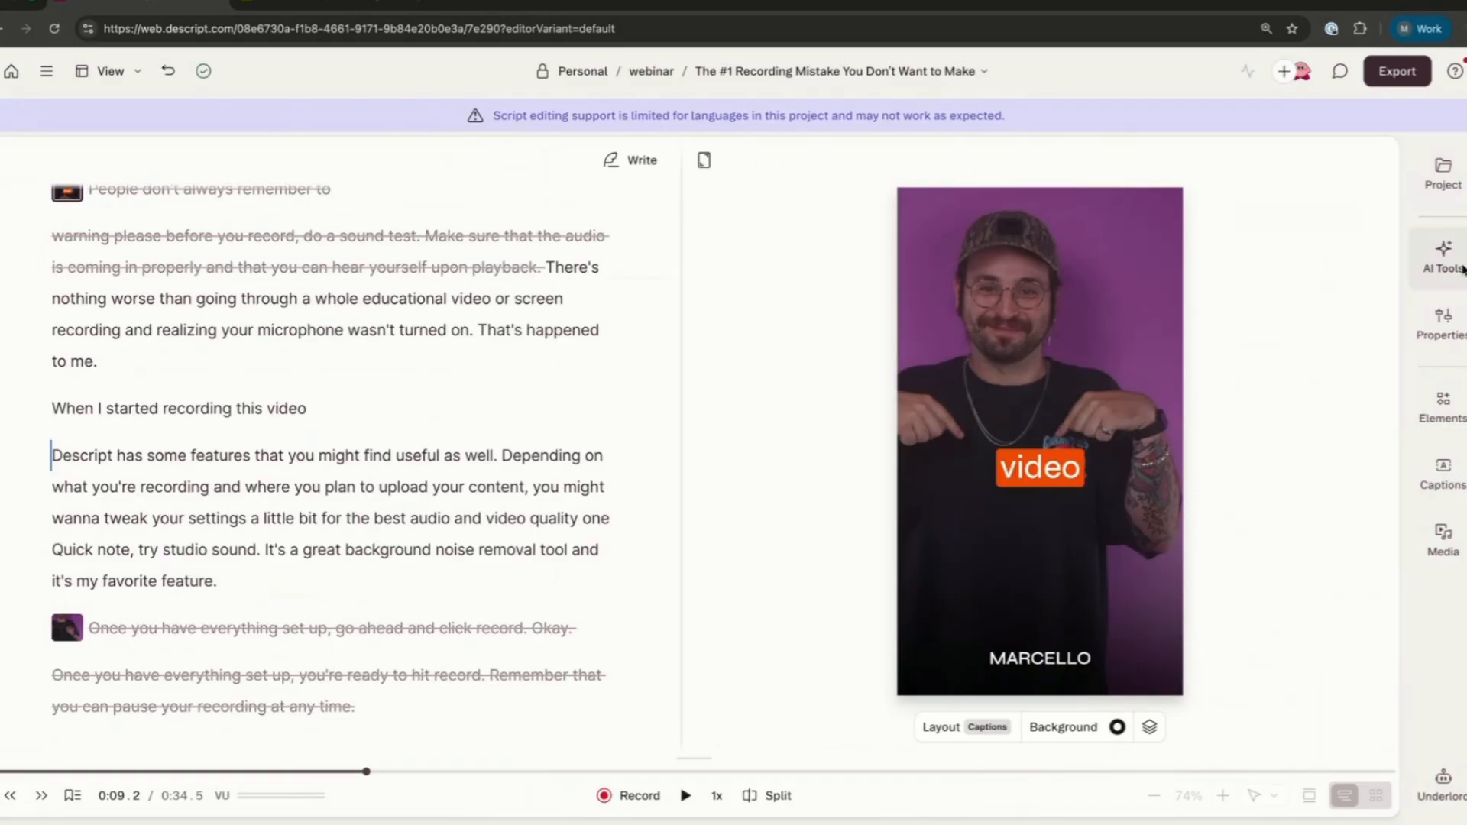
left_click(1444, 258)
scroll(1223, 413, "down", 5)
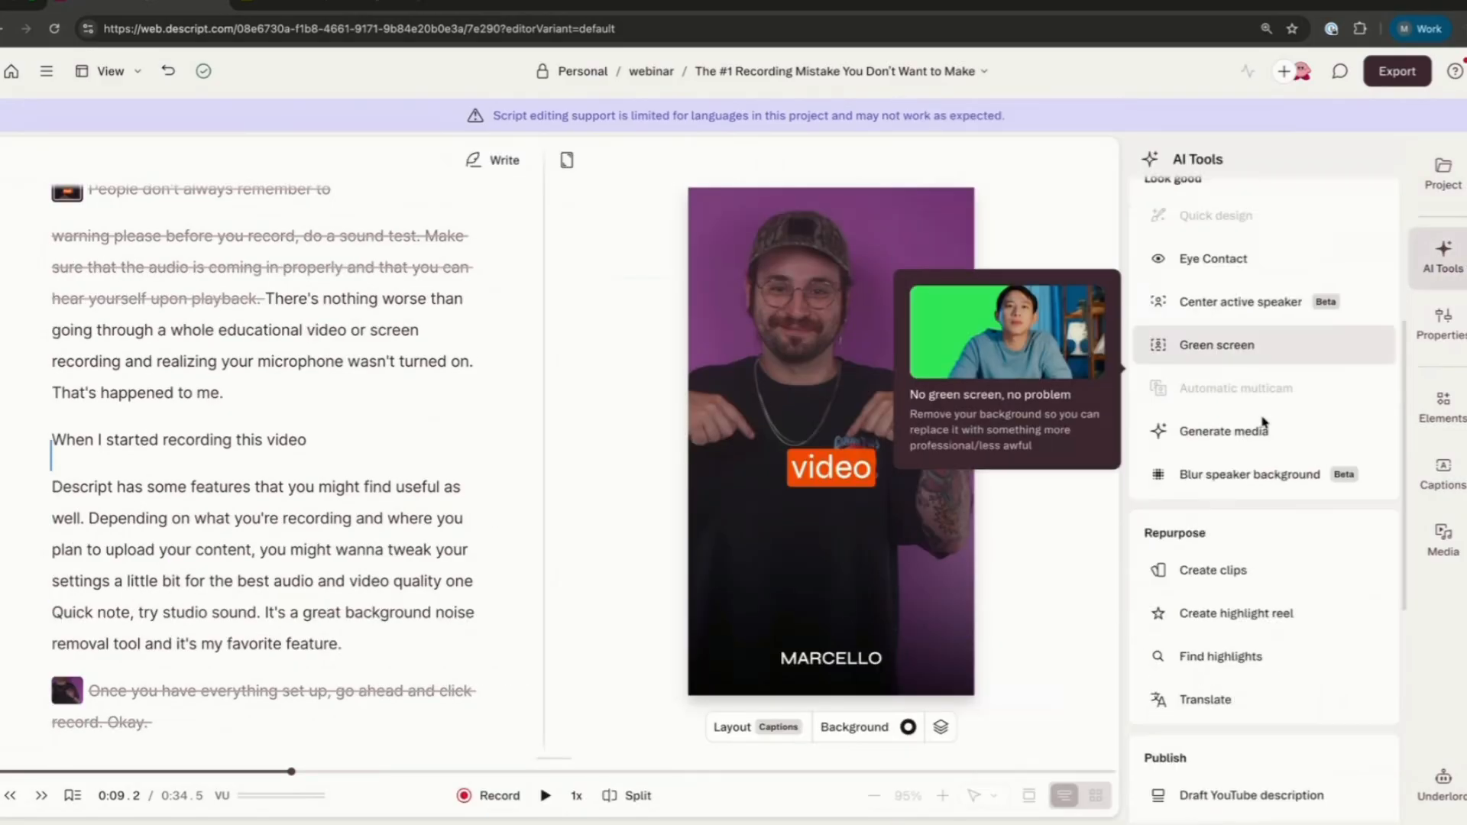
scroll(1265, 422, "down", 1)
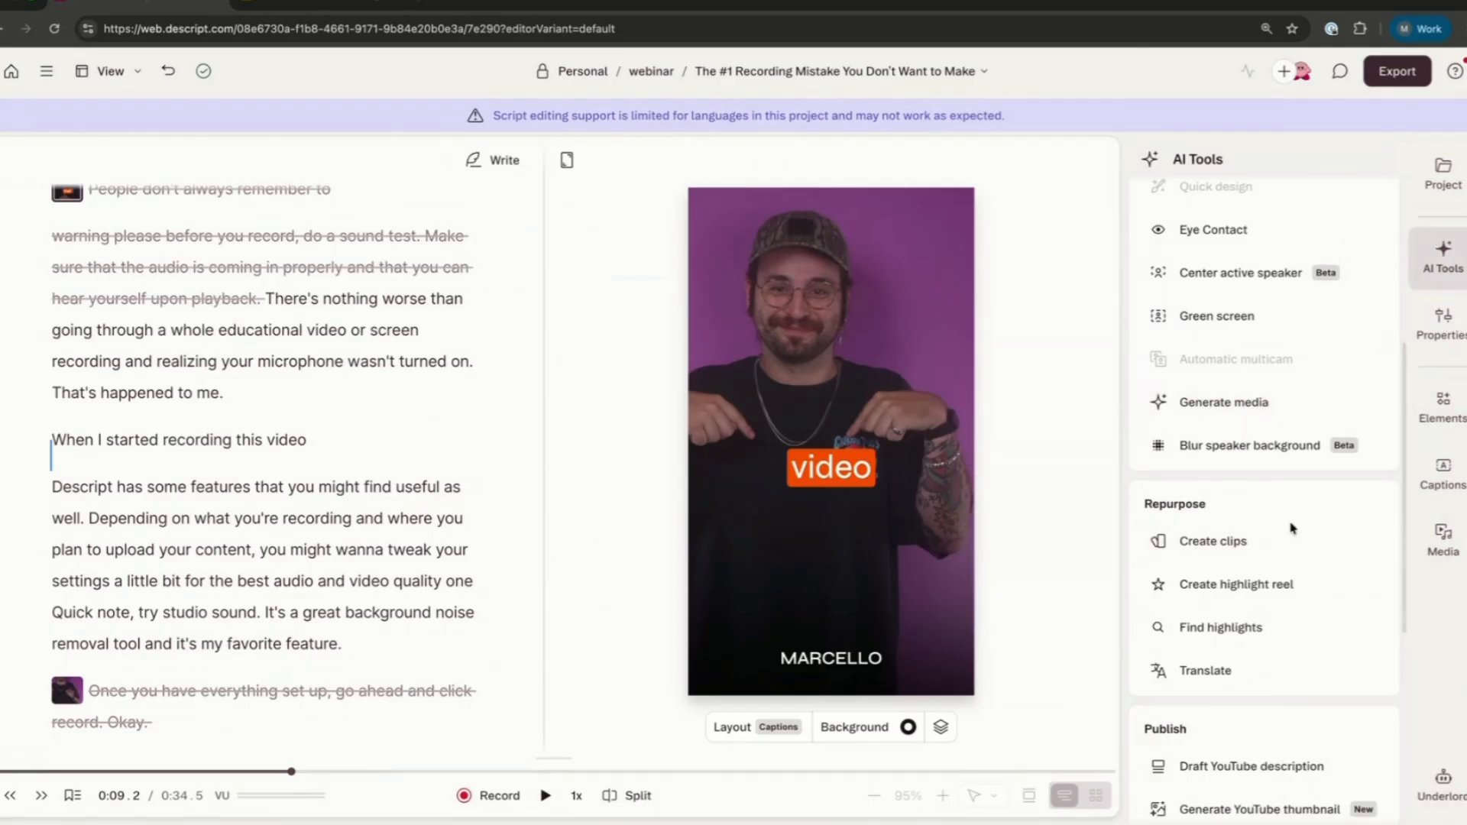
mouse_move(1297, 536)
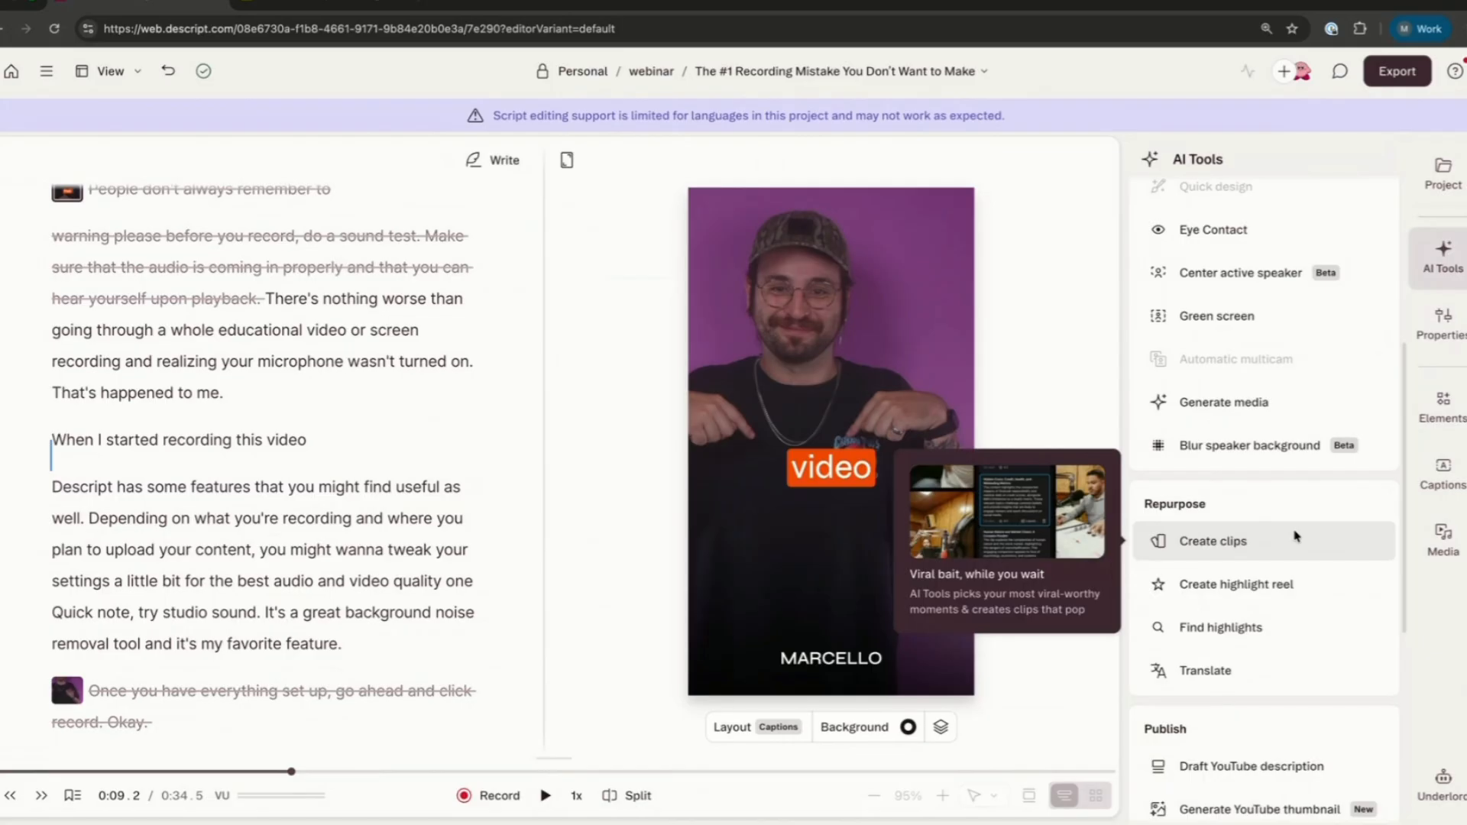
left_click(1297, 537)
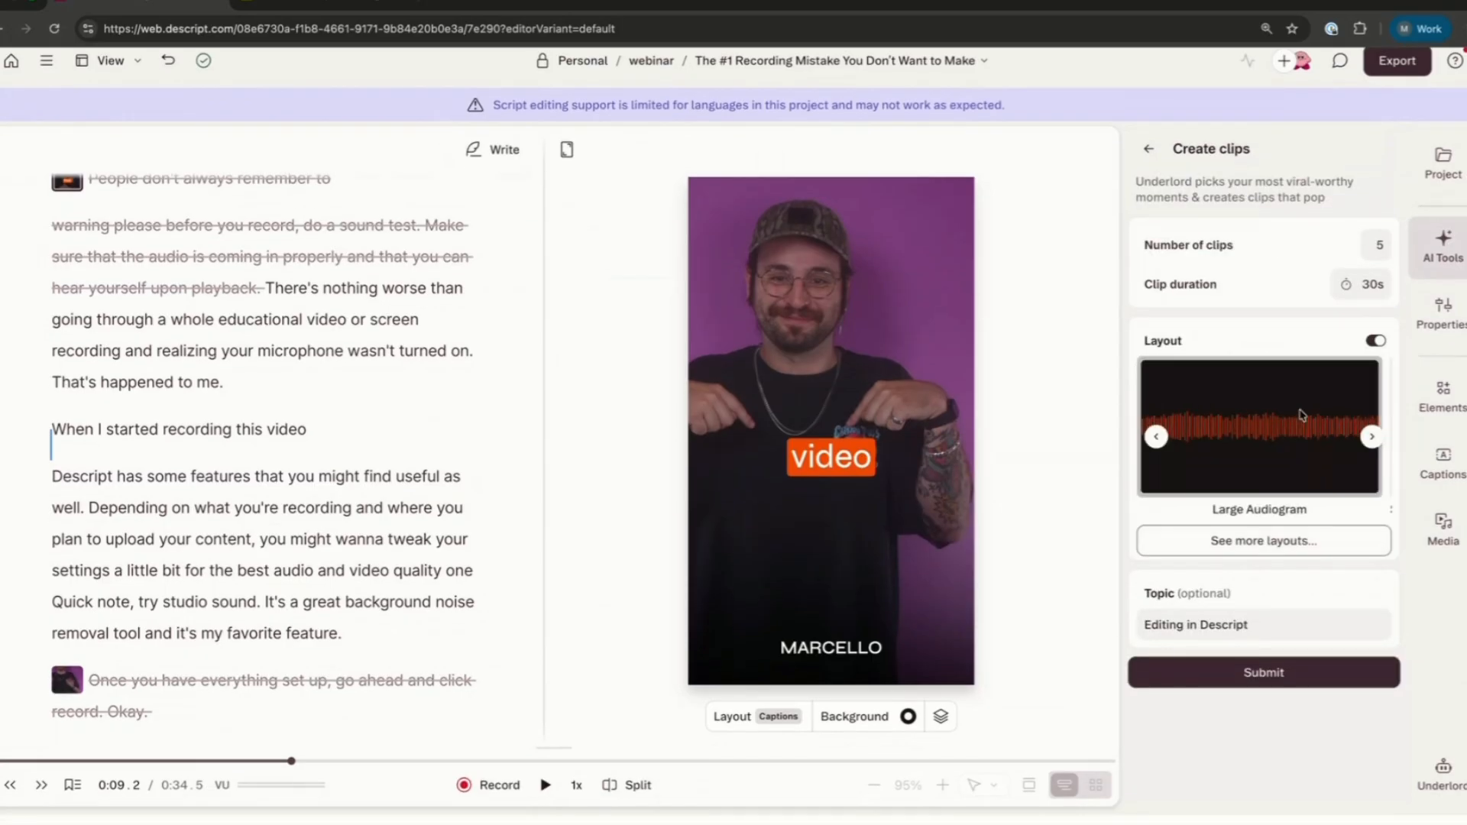
double_click(1227, 626)
triple_click(1231, 625)
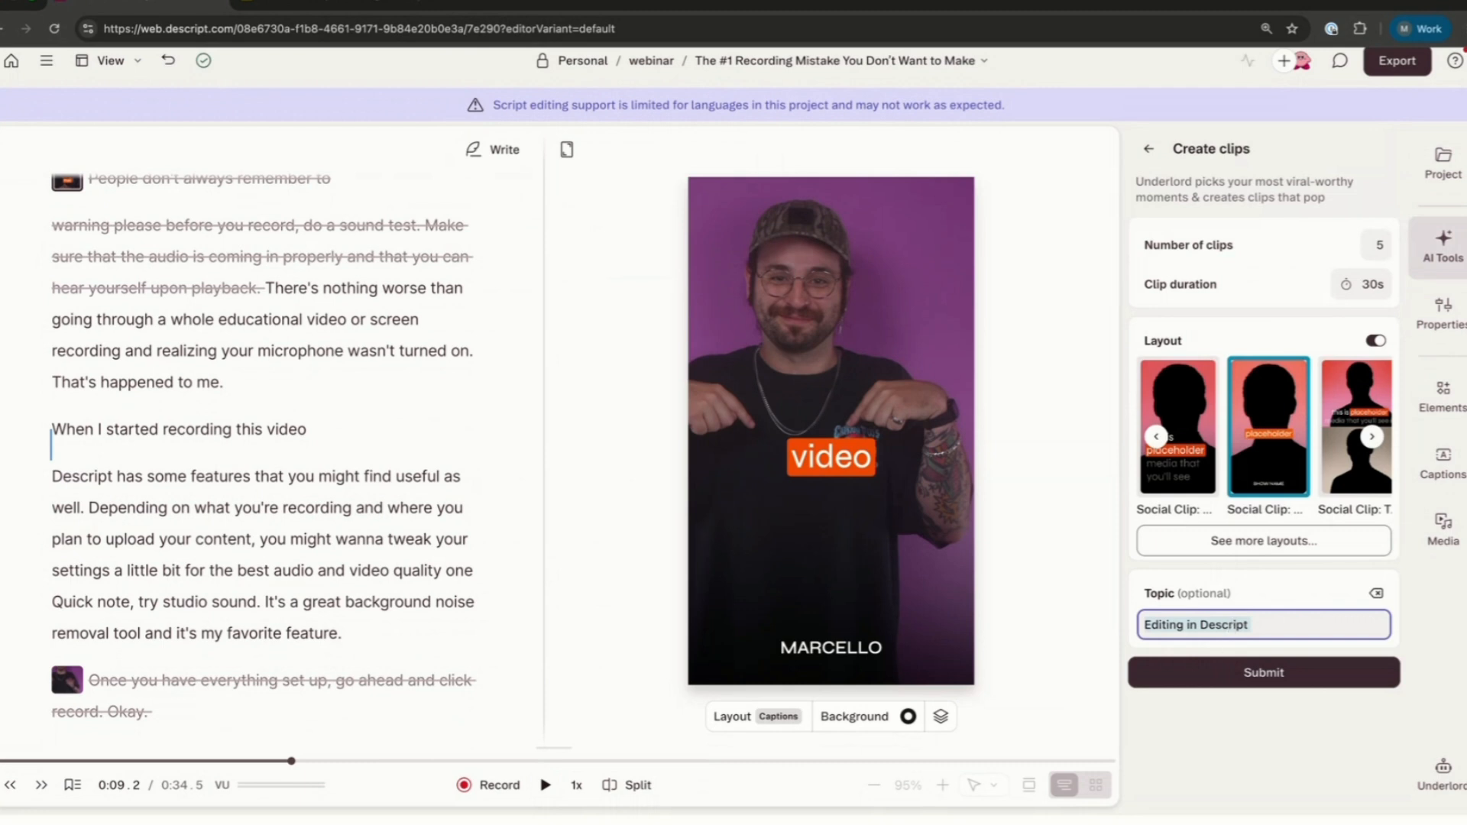
left_click(1449, 699)
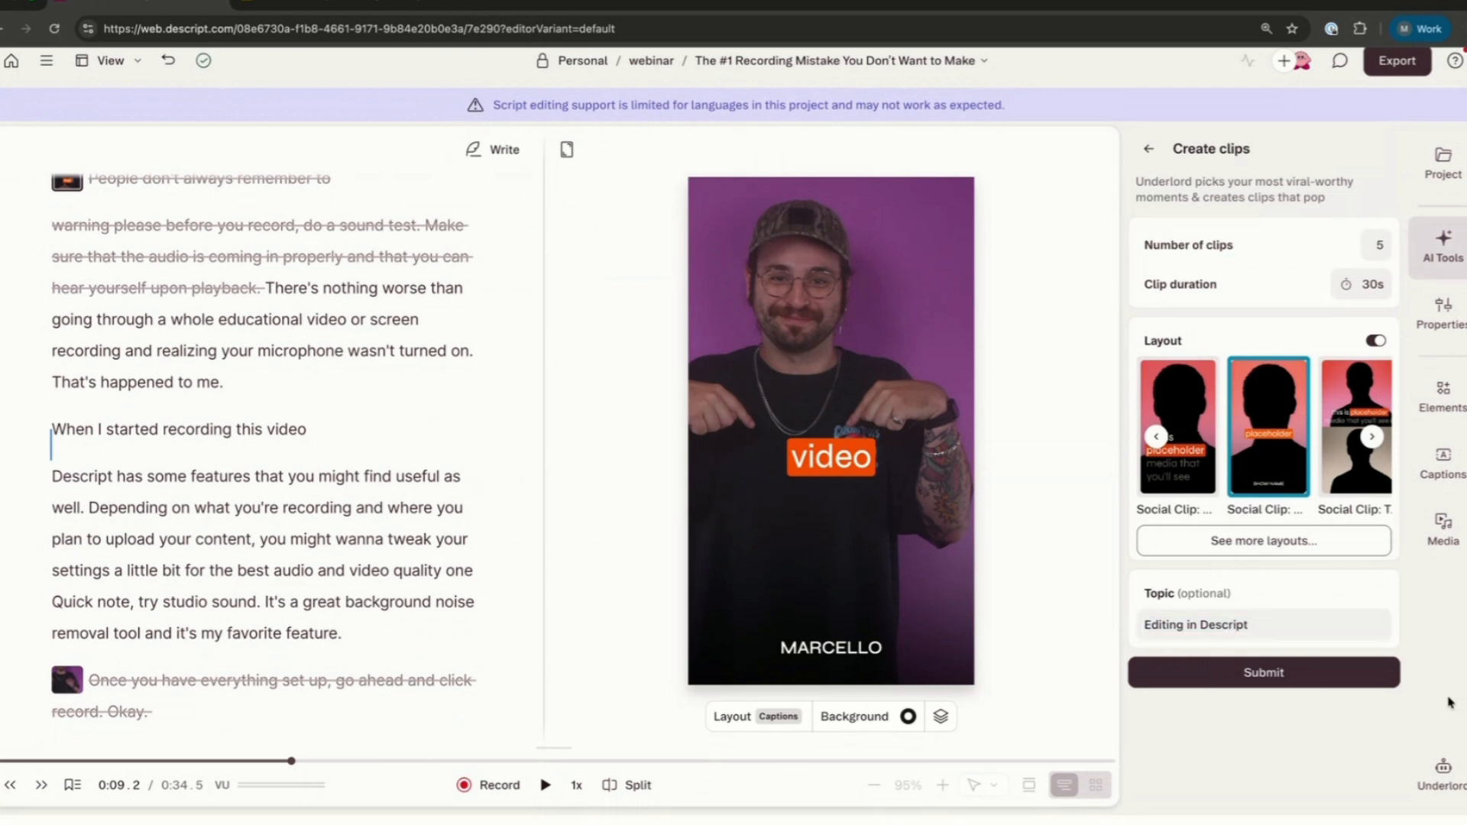
Open the Underlord AI co-editor and switch to the "101 Webinar - Main" composition
left_click(1434, 789)
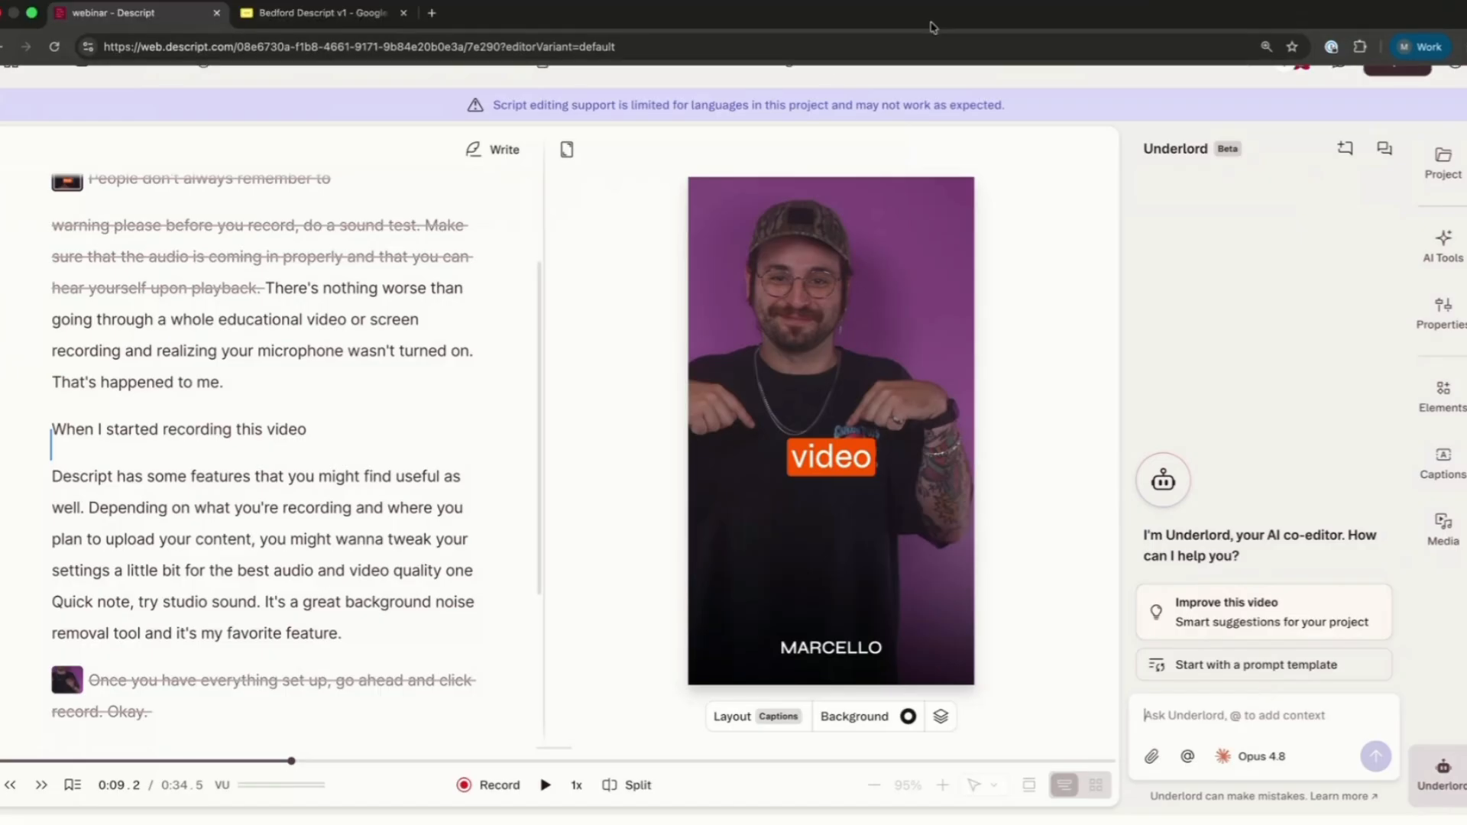
left_click(889, 61)
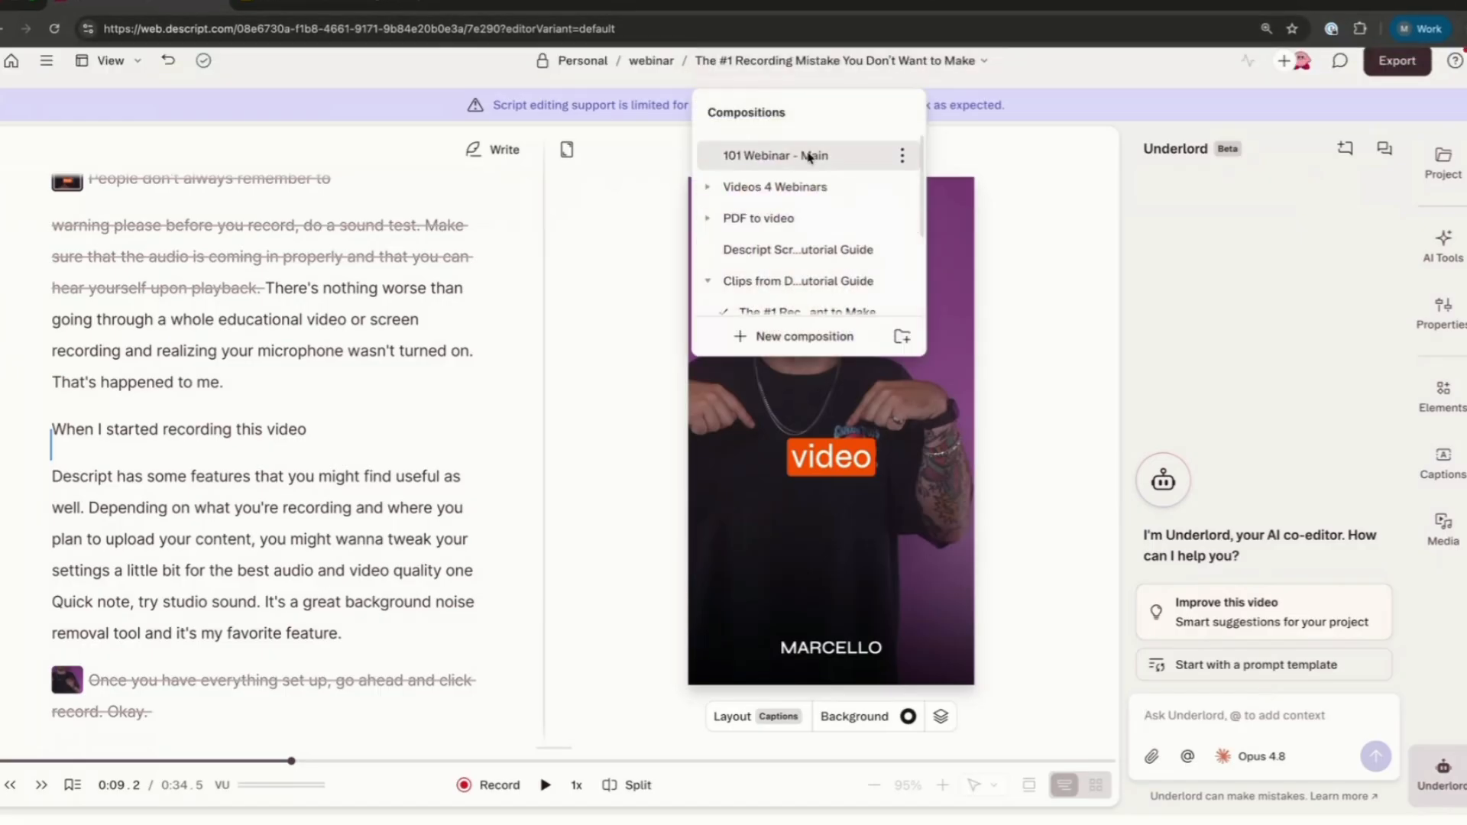
left_click(810, 145)
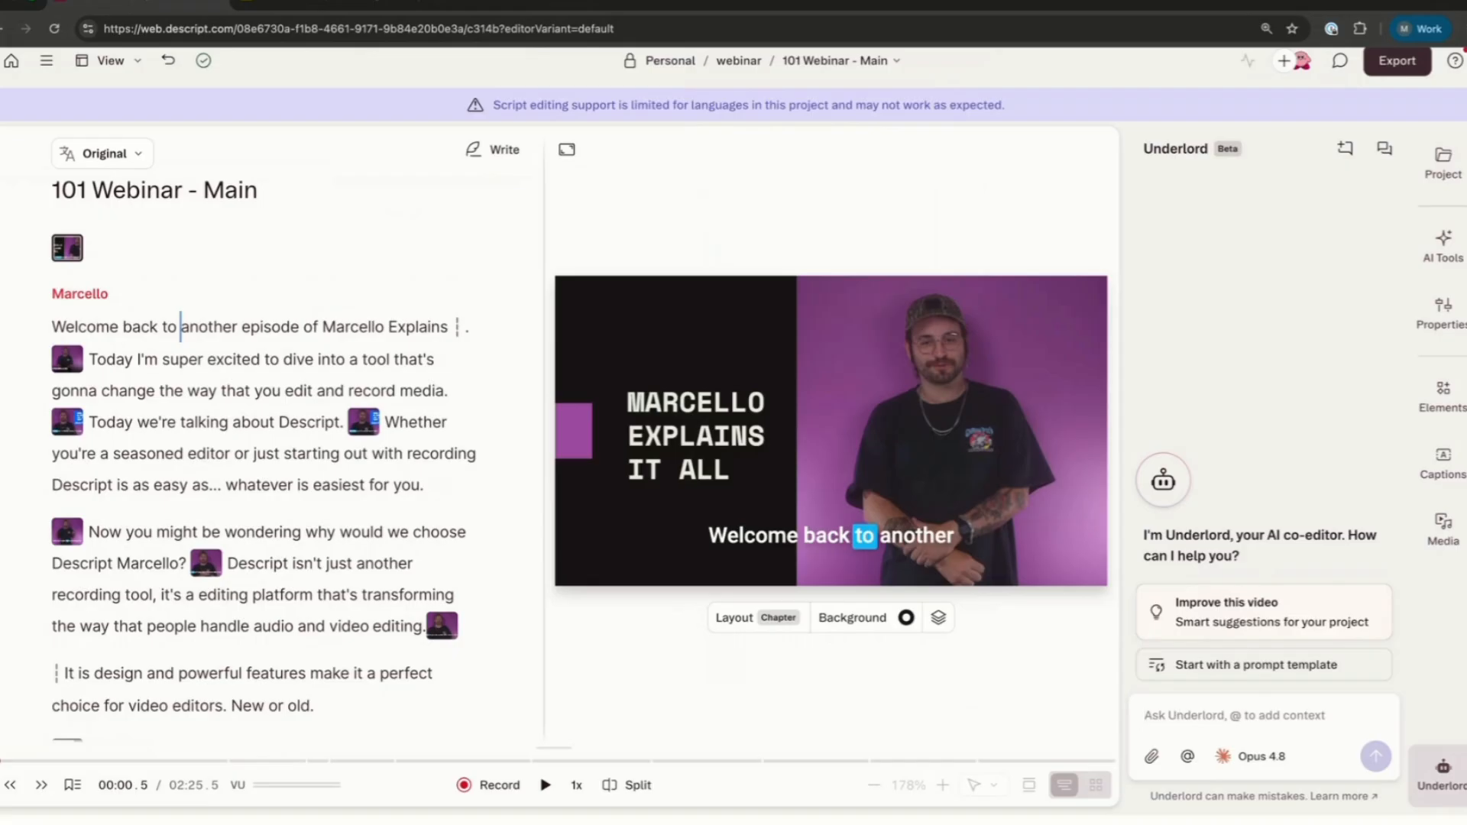
left_click(1179, 712)
type("Hey can you find me")
key("BackSpace")
key("BackSpace")
type("good background miusic for this video?")
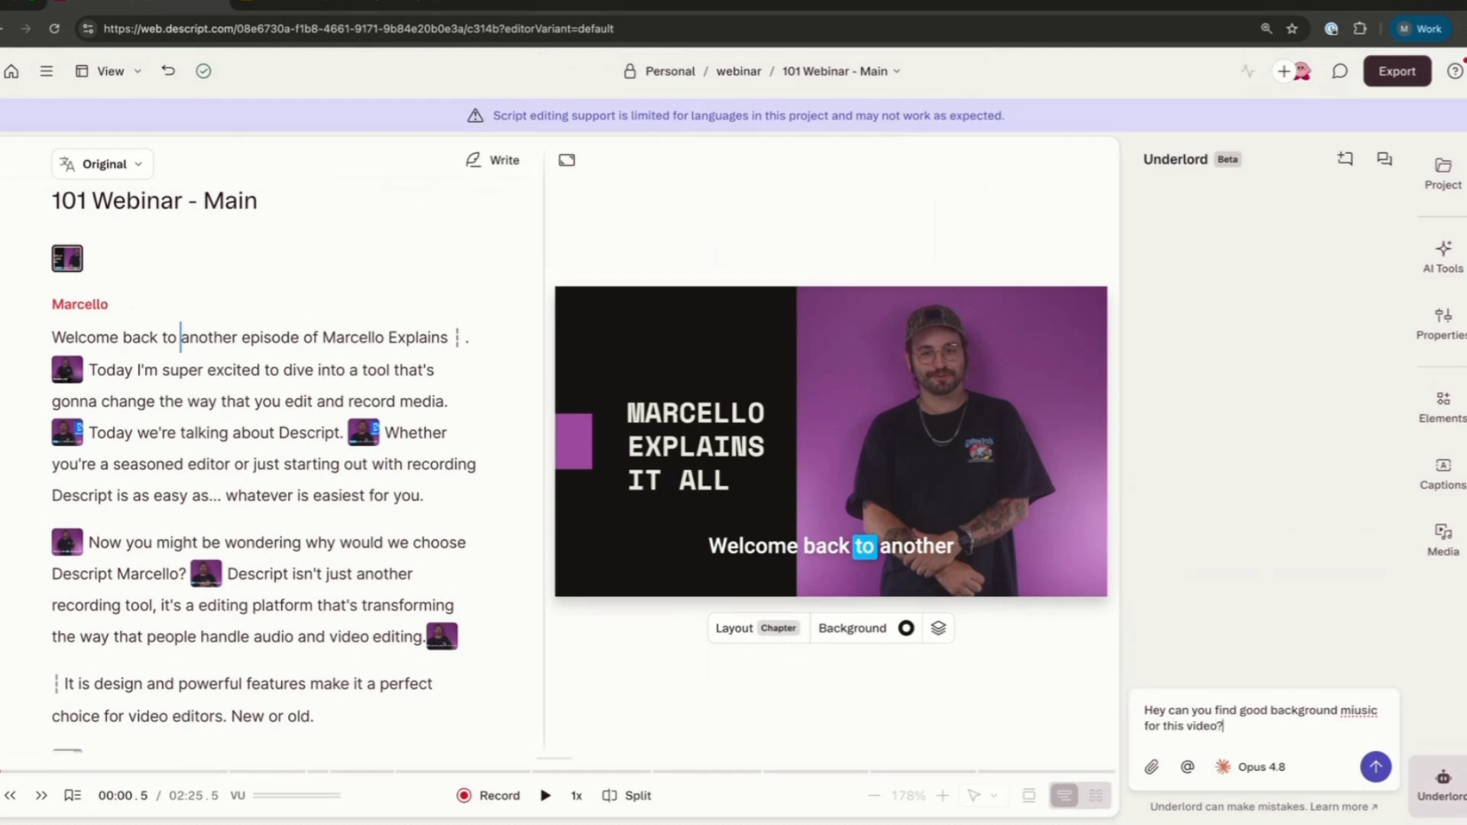
key("ctrl+a")
key("BackSpace")
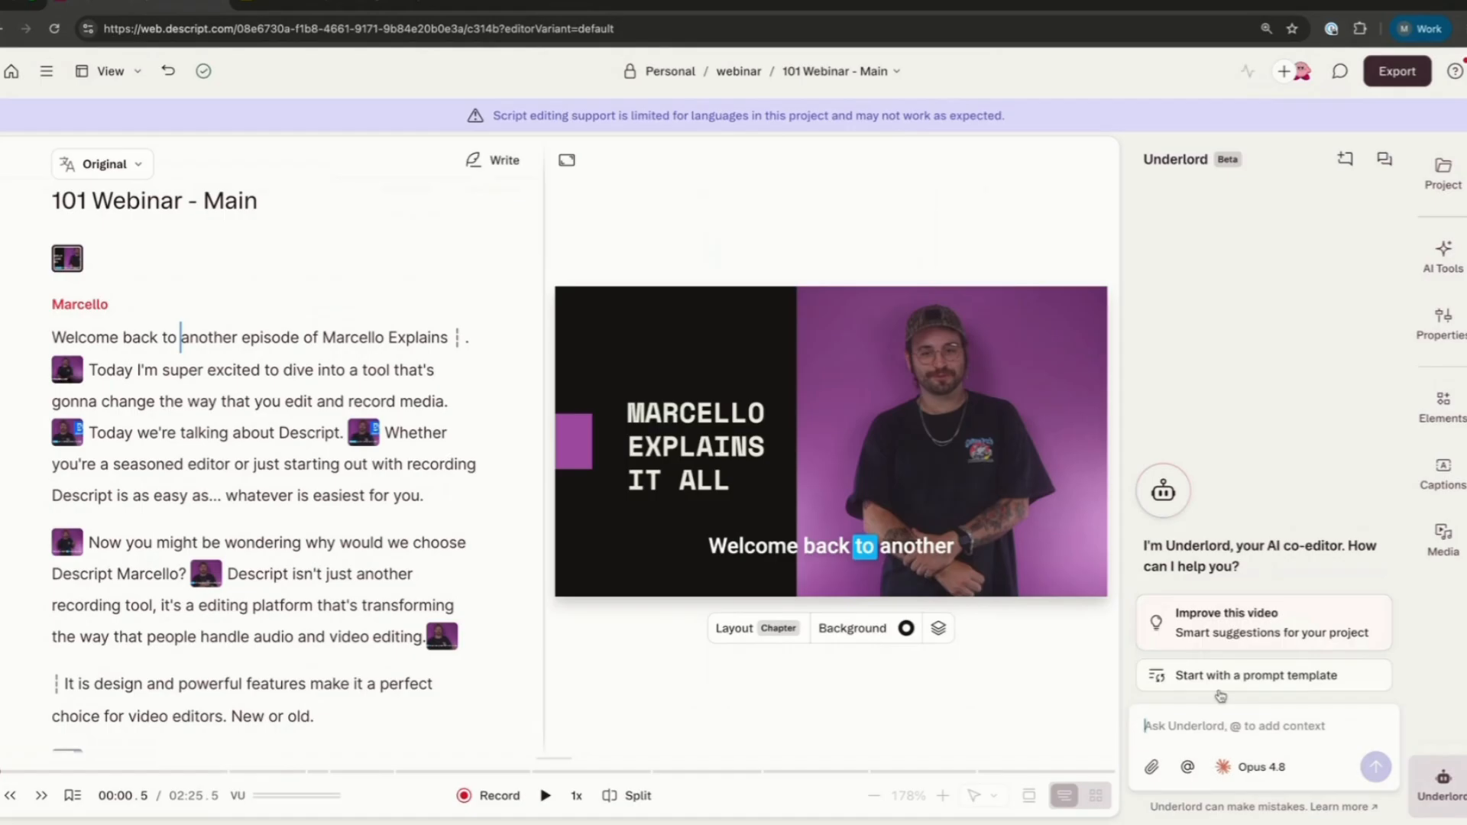
Browse Underlord's ready-made prompt templates and open the details of "Create social clips"
left_click(1278, 686)
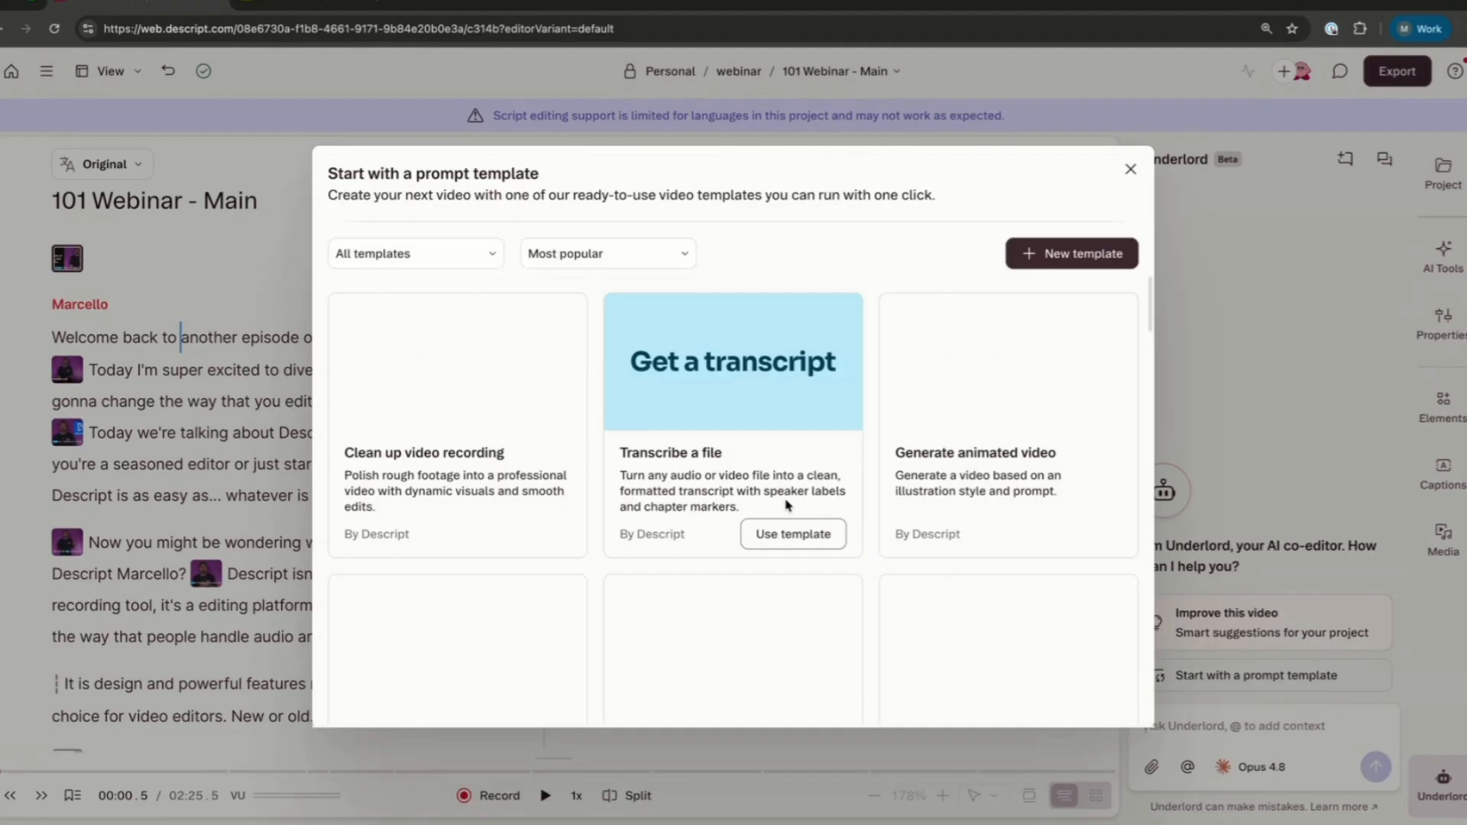
scroll(788, 504, "down", 3)
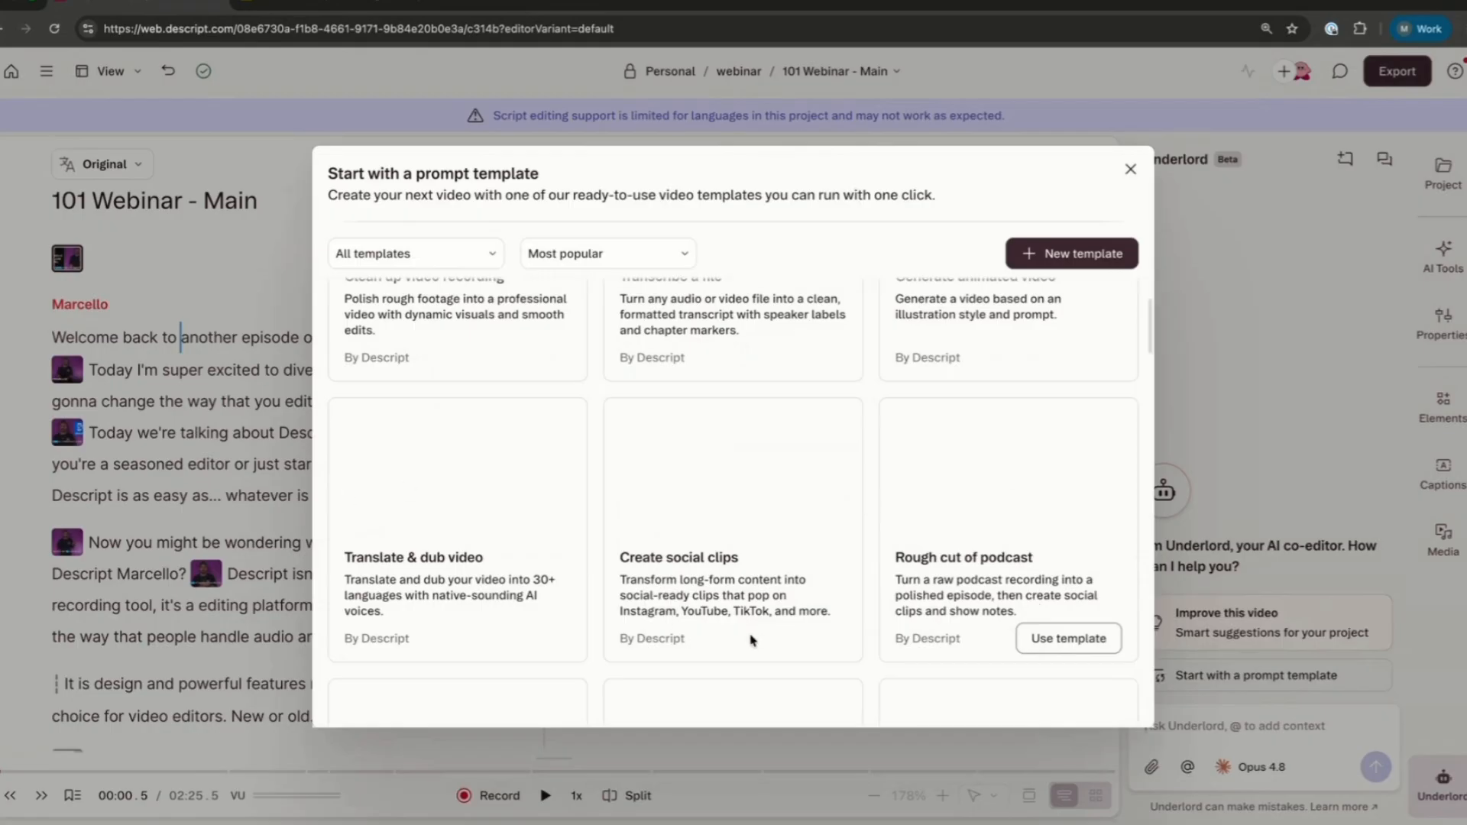
scroll(750, 642, "down", 3)
scroll(750, 642, "up", 3)
mouse_move(795, 626)
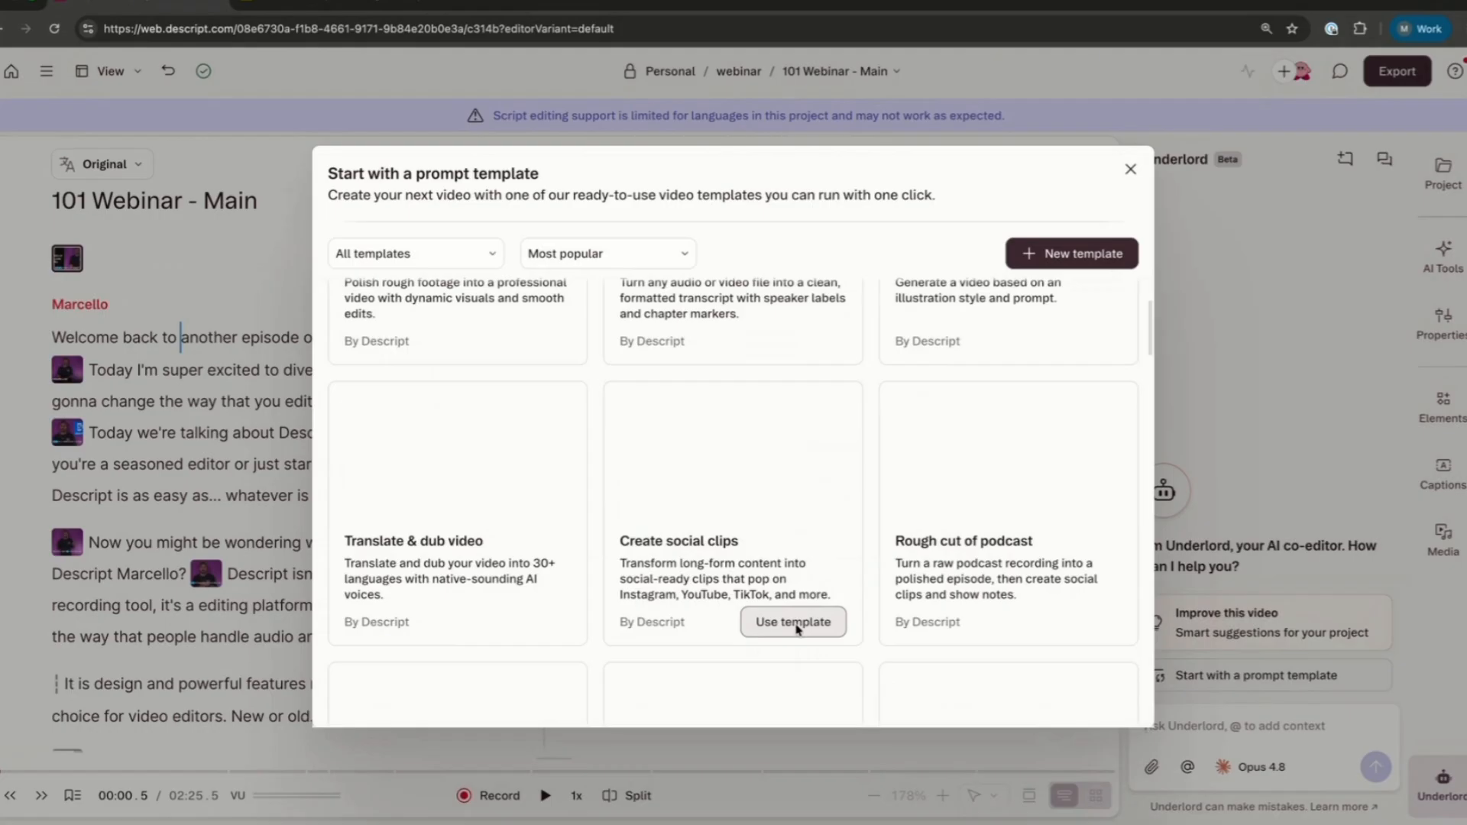
left_click(749, 565)
Read through the set-up and workflow sections of the "Create social clips" prompt and run the template on the webinar
scroll(690, 570, "down", 4)
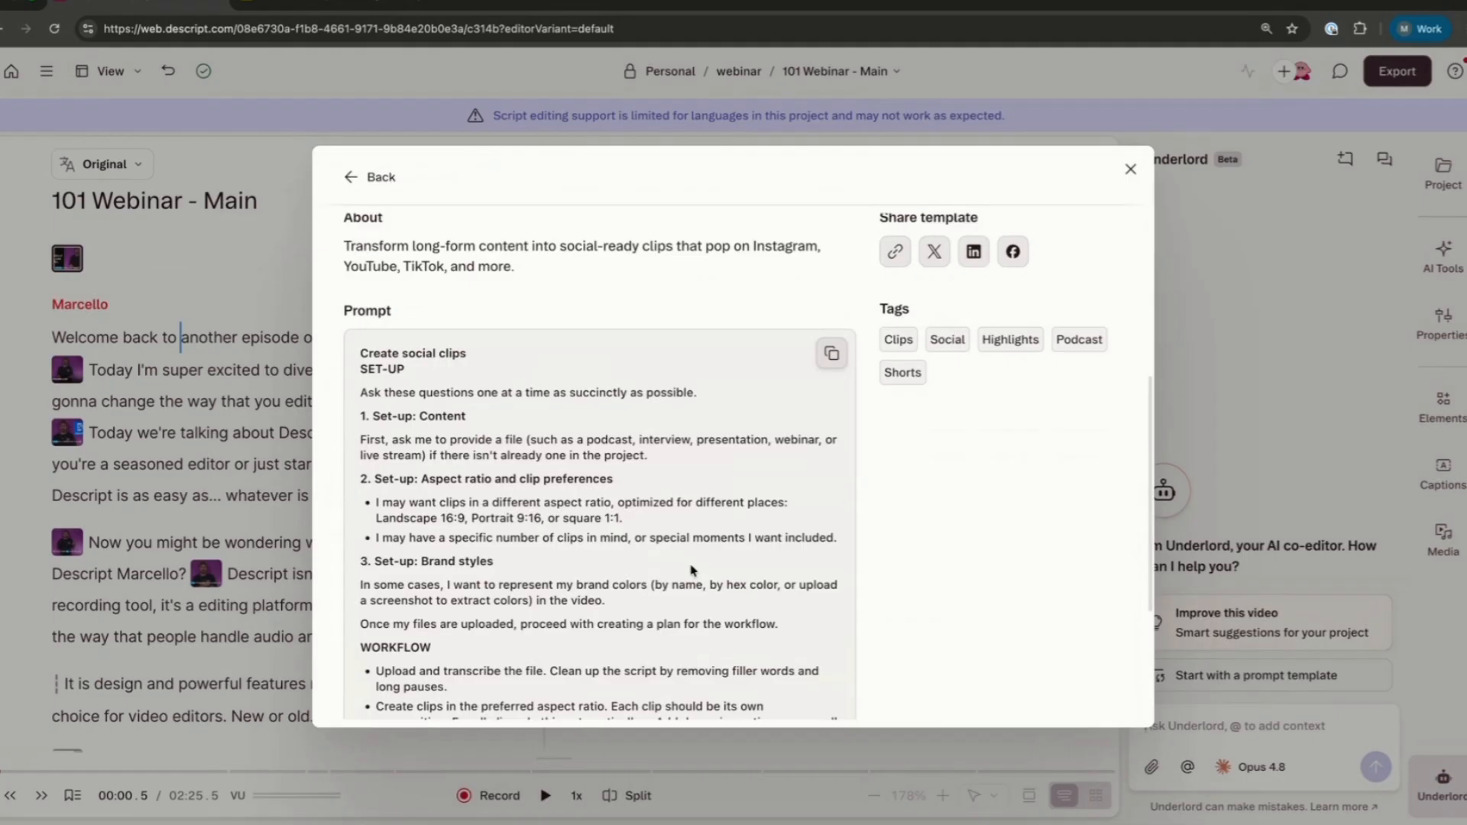
scroll(691, 570, "down", 3)
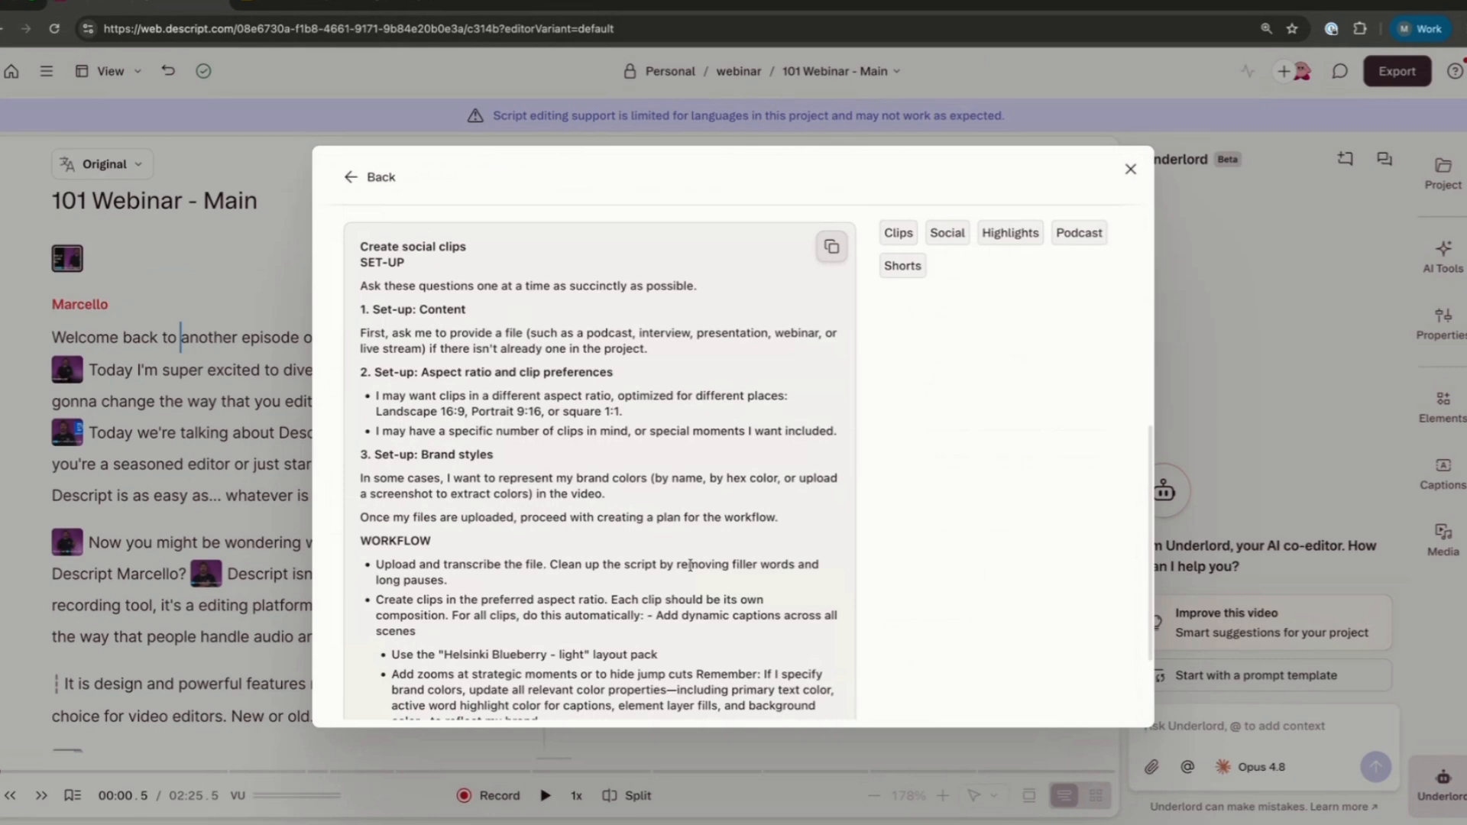
scroll(755, 436, "up", 2)
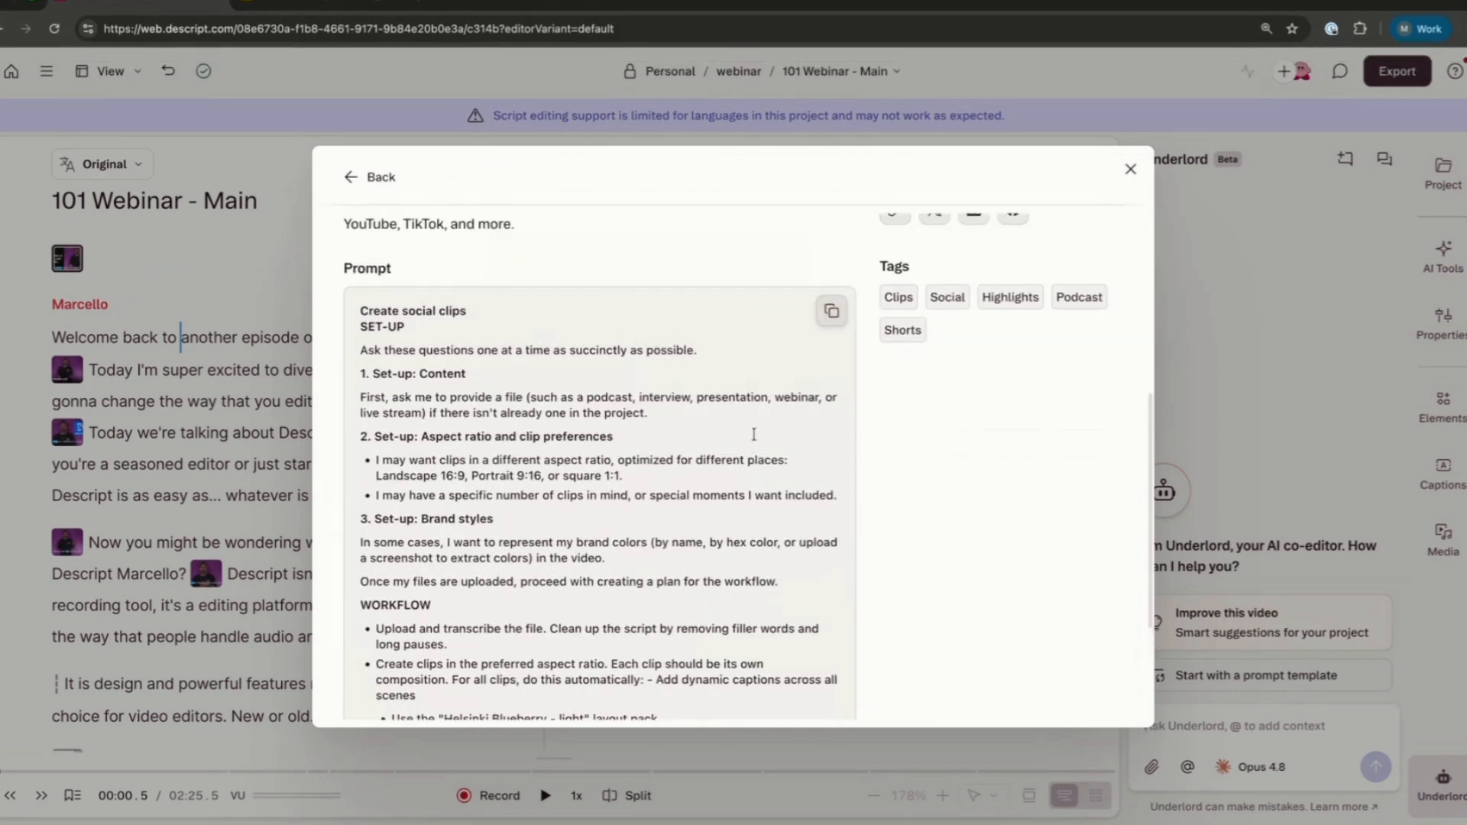
scroll(754, 434, "down", 3)
scroll(754, 434, "down", 1)
scroll(612, 424, "up", 10)
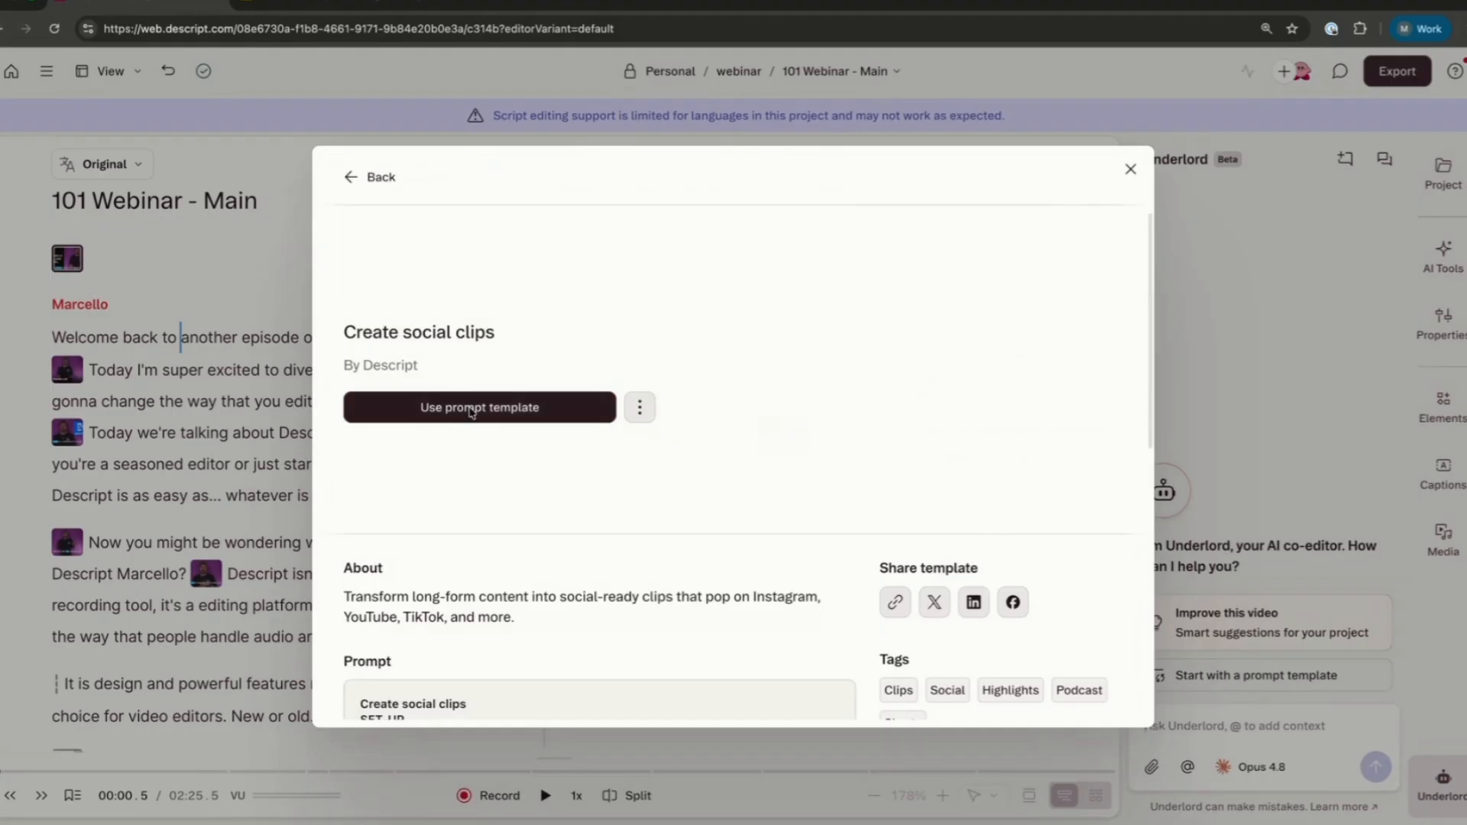
left_click(469, 408)
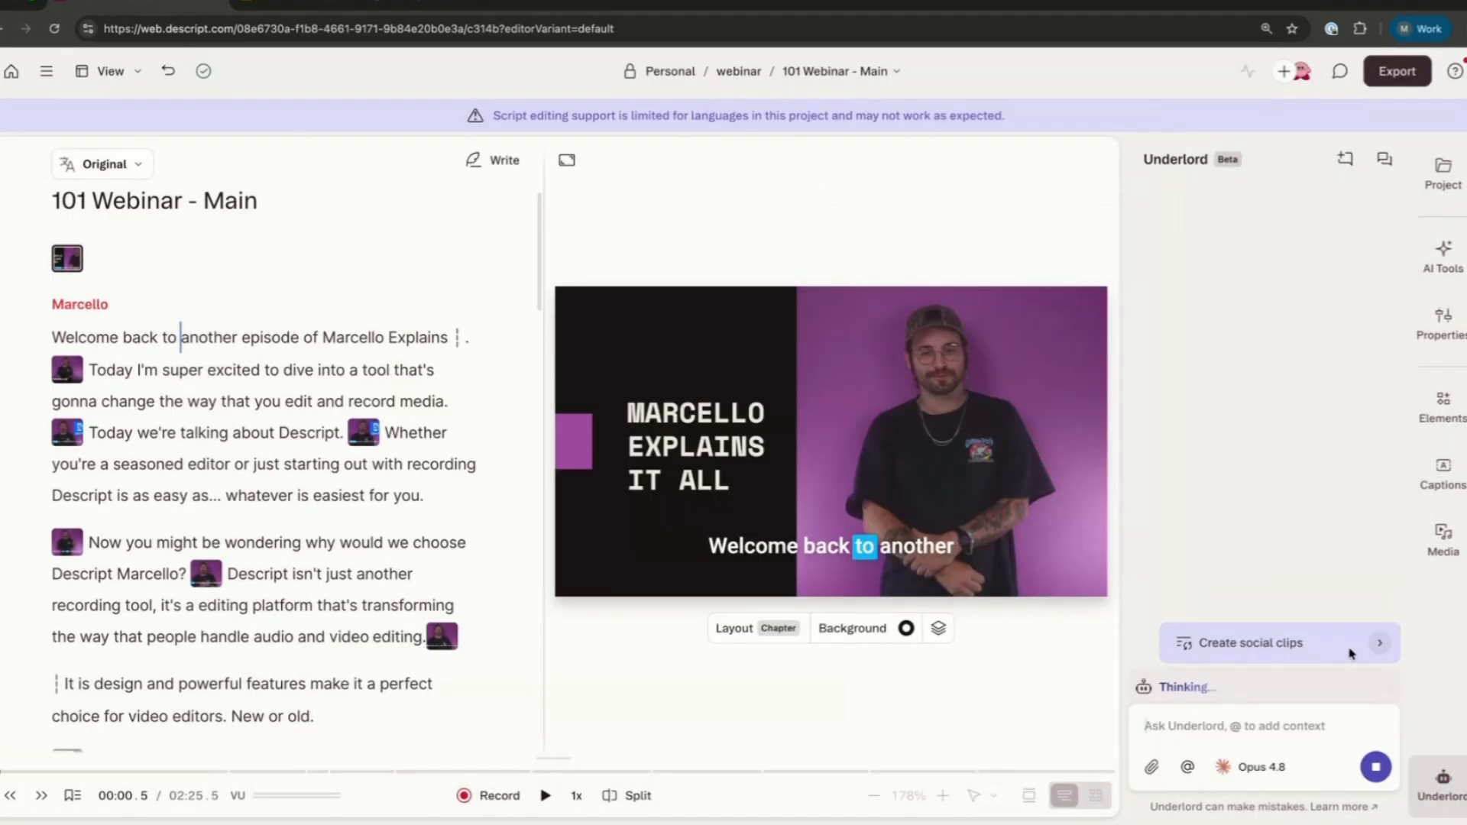
Reread the submitted "Create social clips" prompt in the conversation down to Underlord's first question about the clips' aspect ratio
scroll(1334, 442, "down", 5)
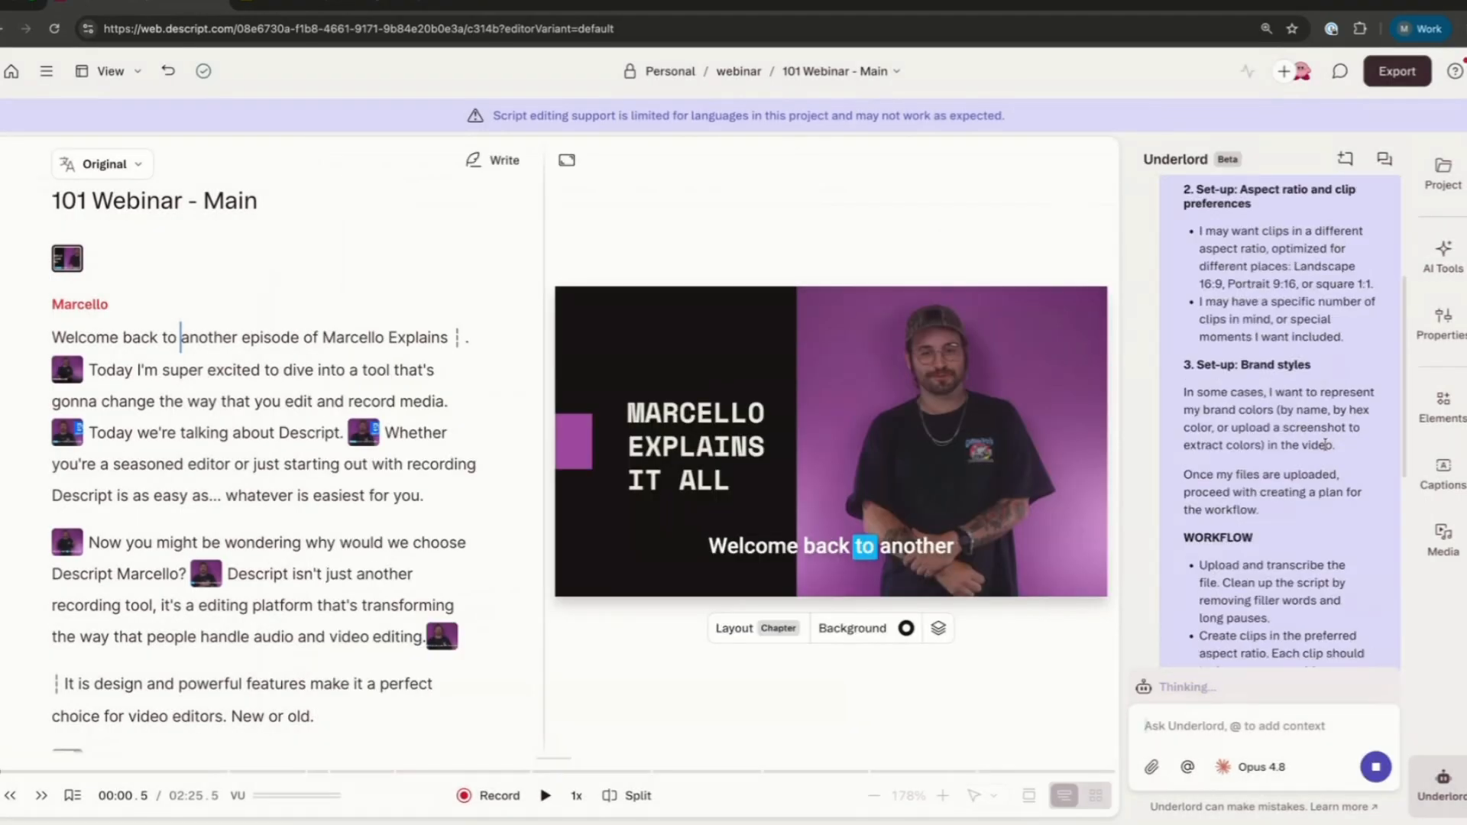
scroll(1292, 359, "up", 6)
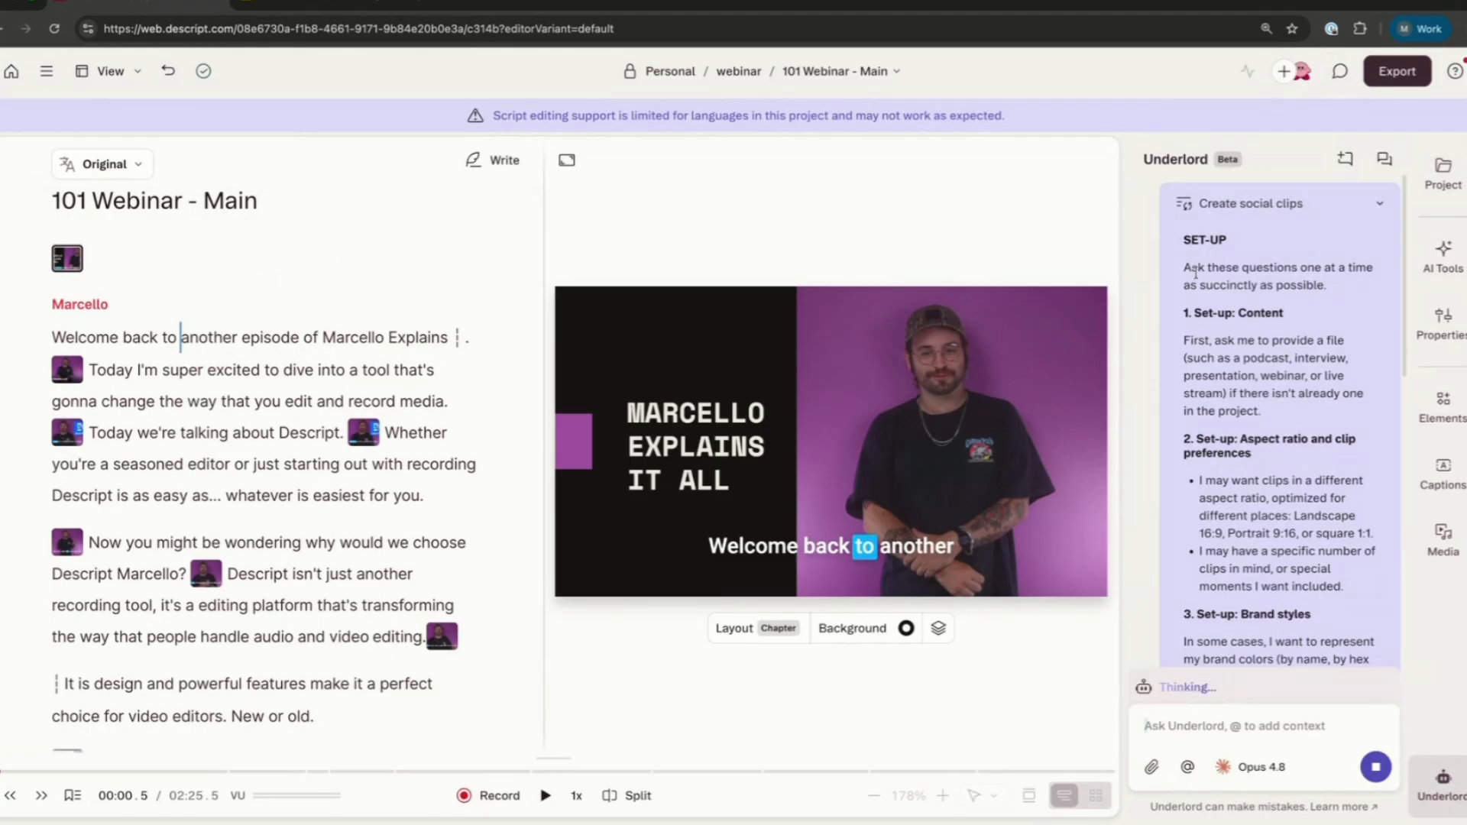
left_click_drag(1186, 267, 1328, 286)
left_click(1290, 324)
scroll(1226, 375, "down", 5)
scroll(1226, 376, "down", 10)
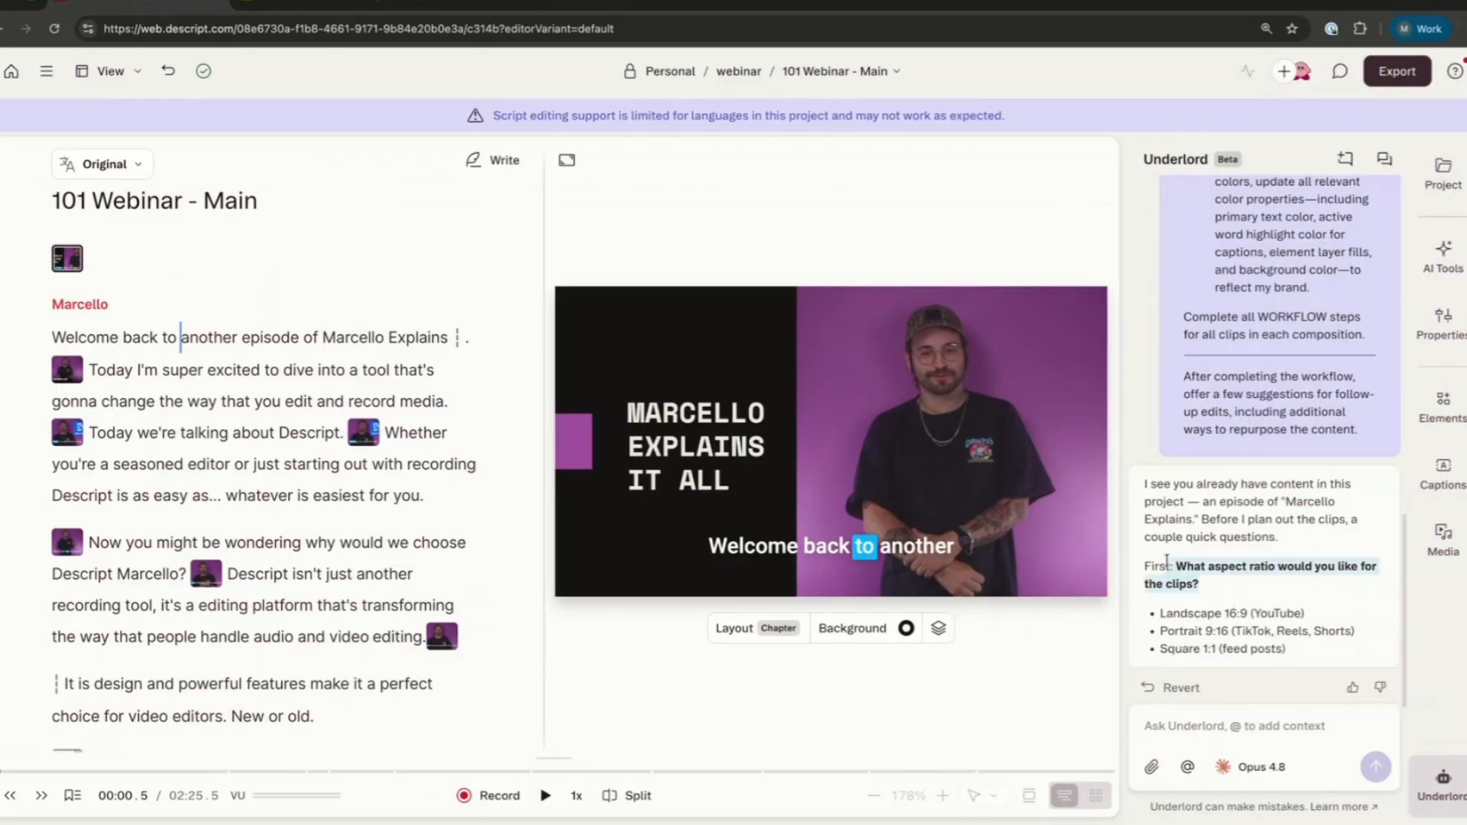
Highlight the aspect ratio options listed in Underlord's question and the opening sentence of the webinar script
left_click(1212, 728)
left_click_drag(1293, 651, 1155, 611)
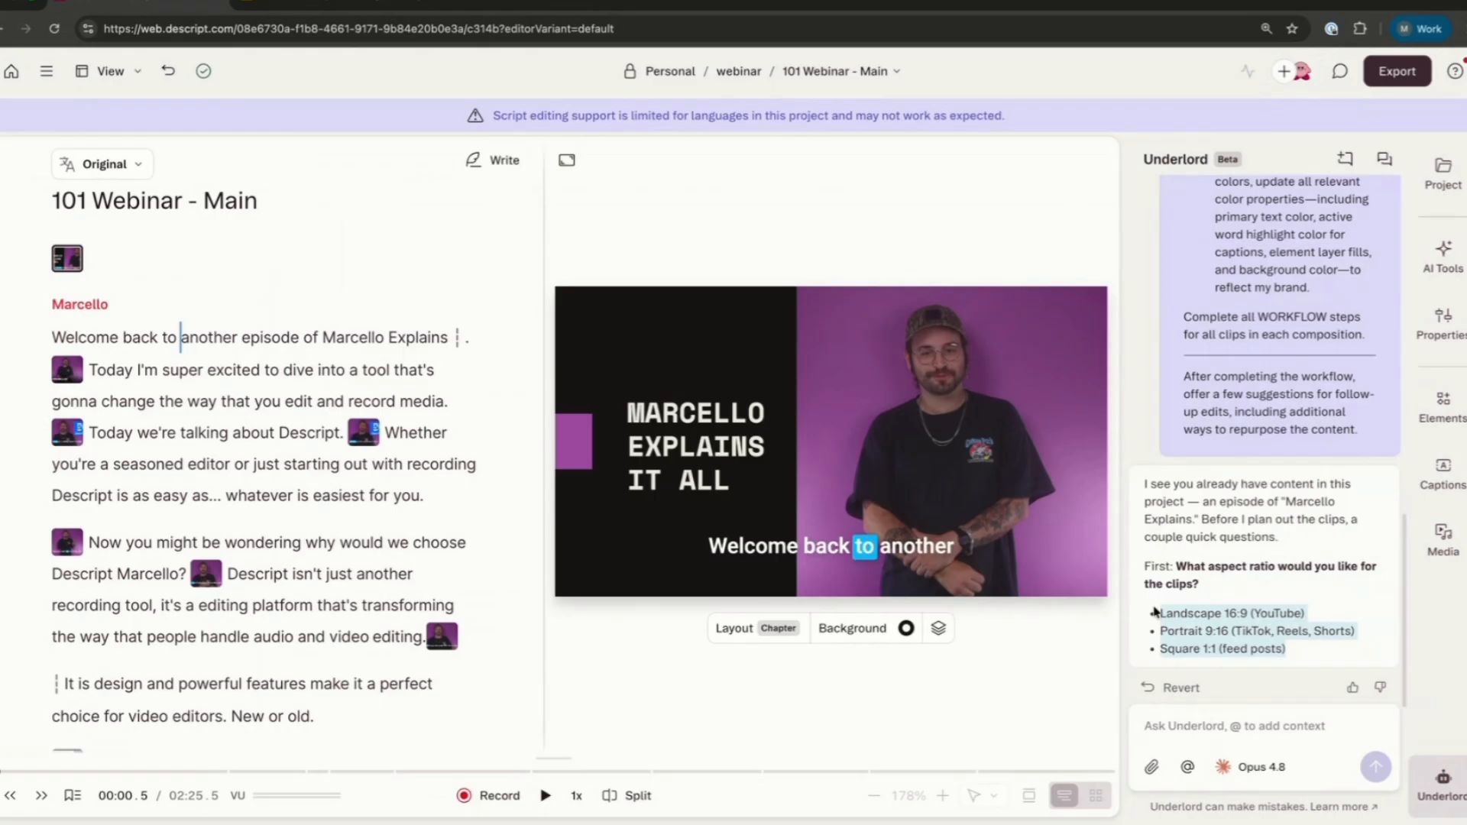
left_click(160, 370)
left_click_drag(52, 337, 399, 331)
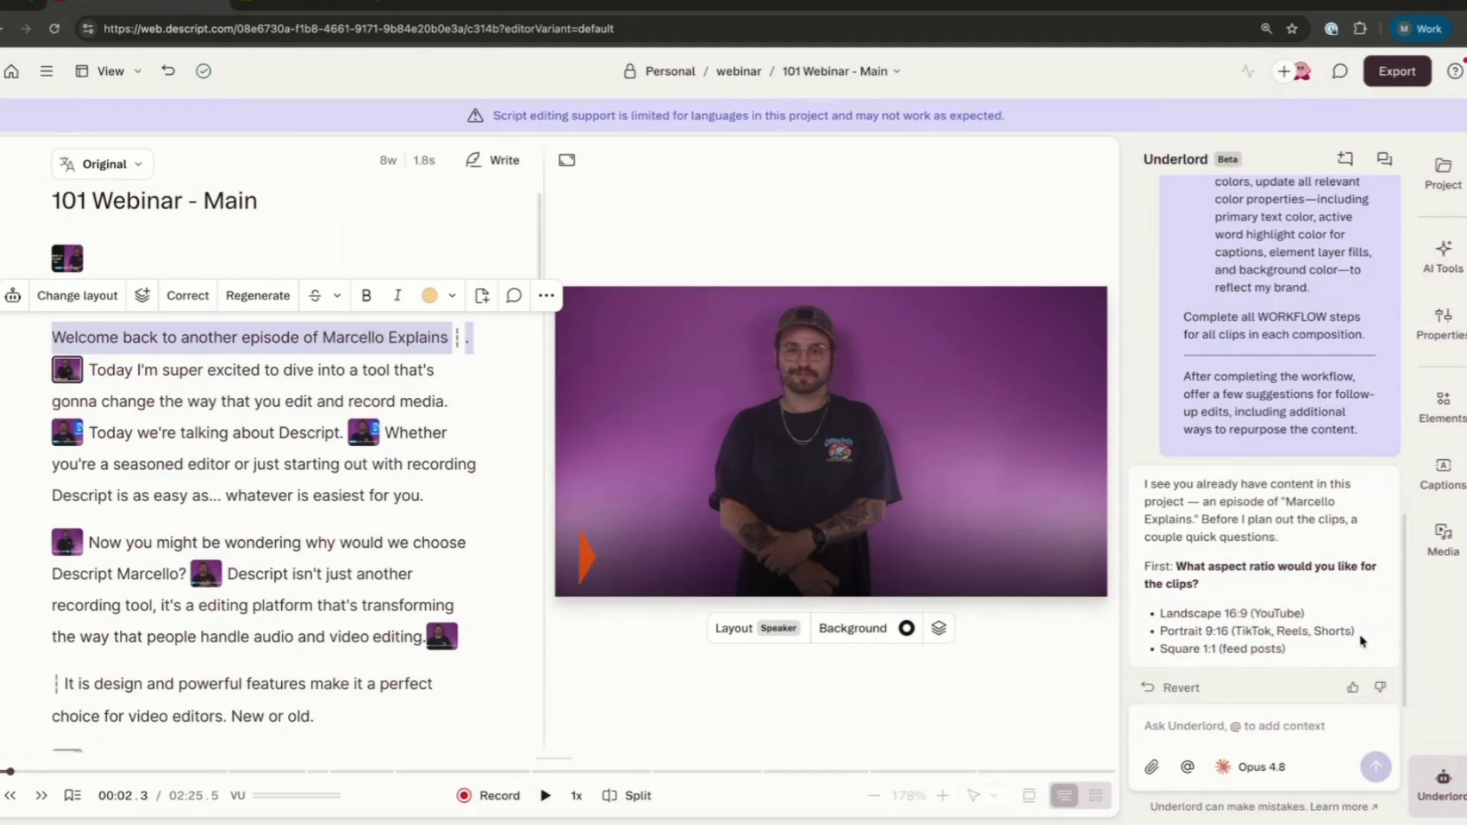
Answer Underlord's aspect ratio question with "youtube short"
left_click(1196, 711)
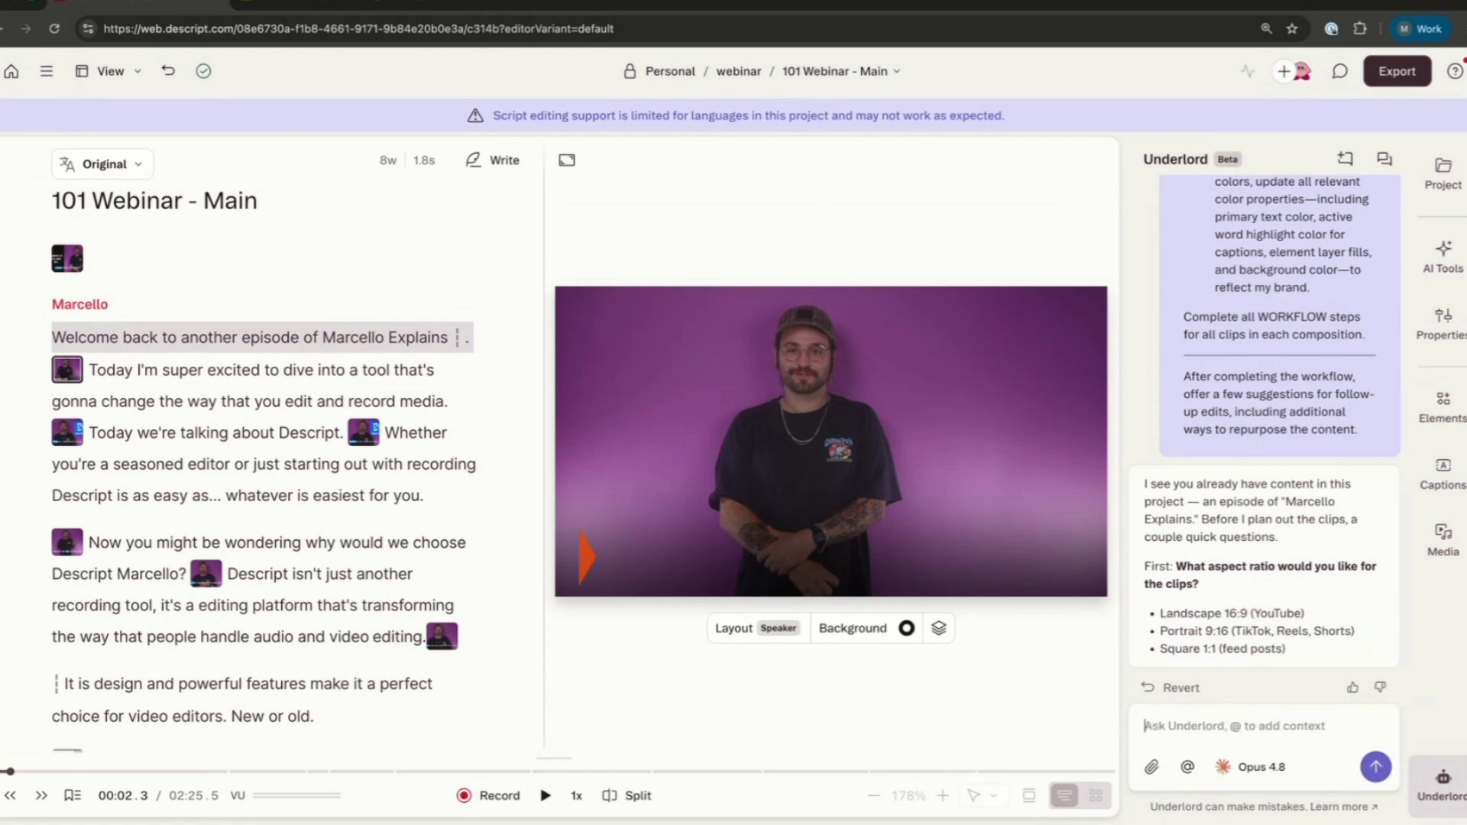
type("short")
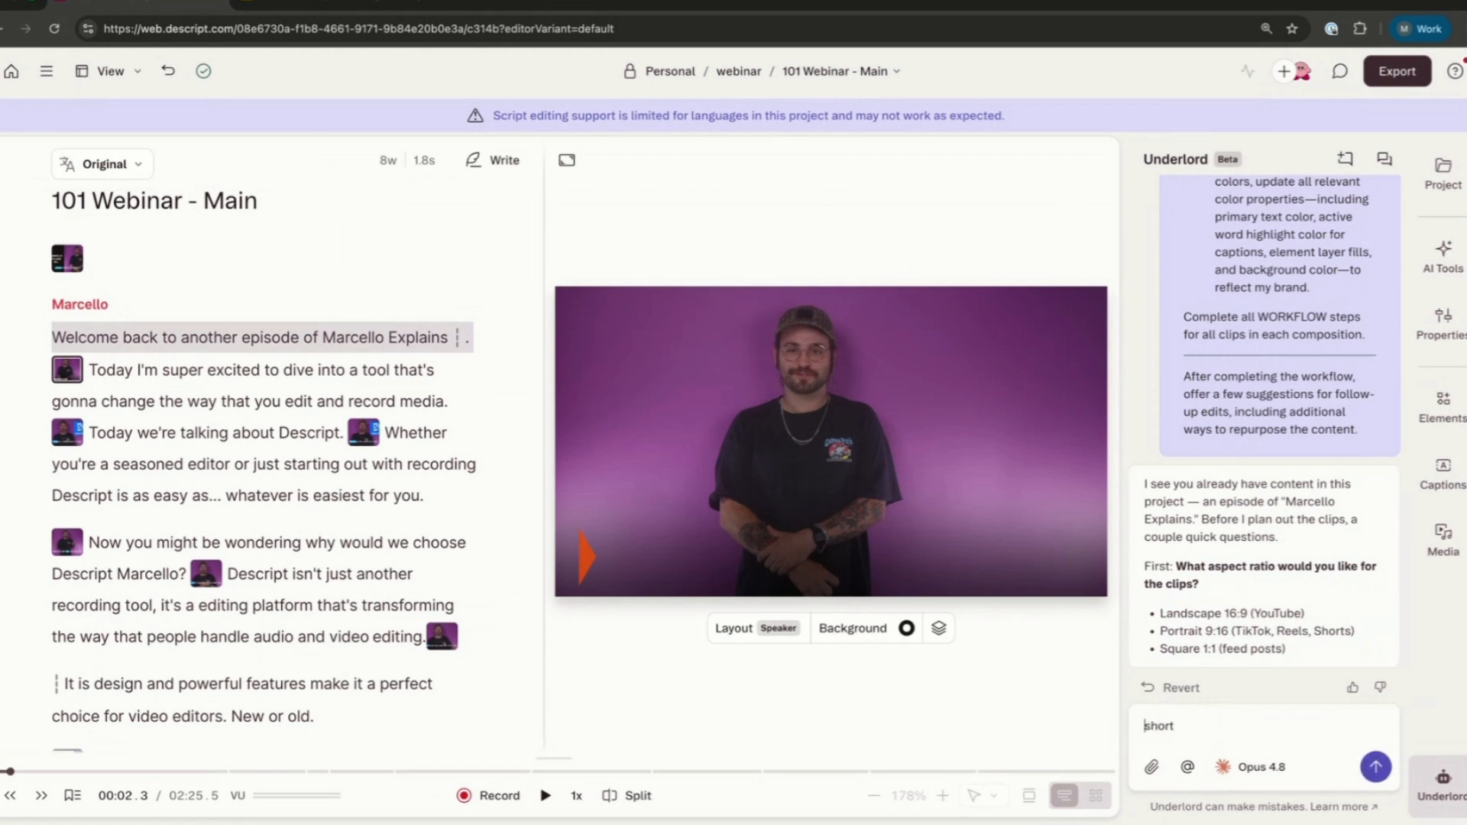
key("Home")
type("youtube")
key("Return")
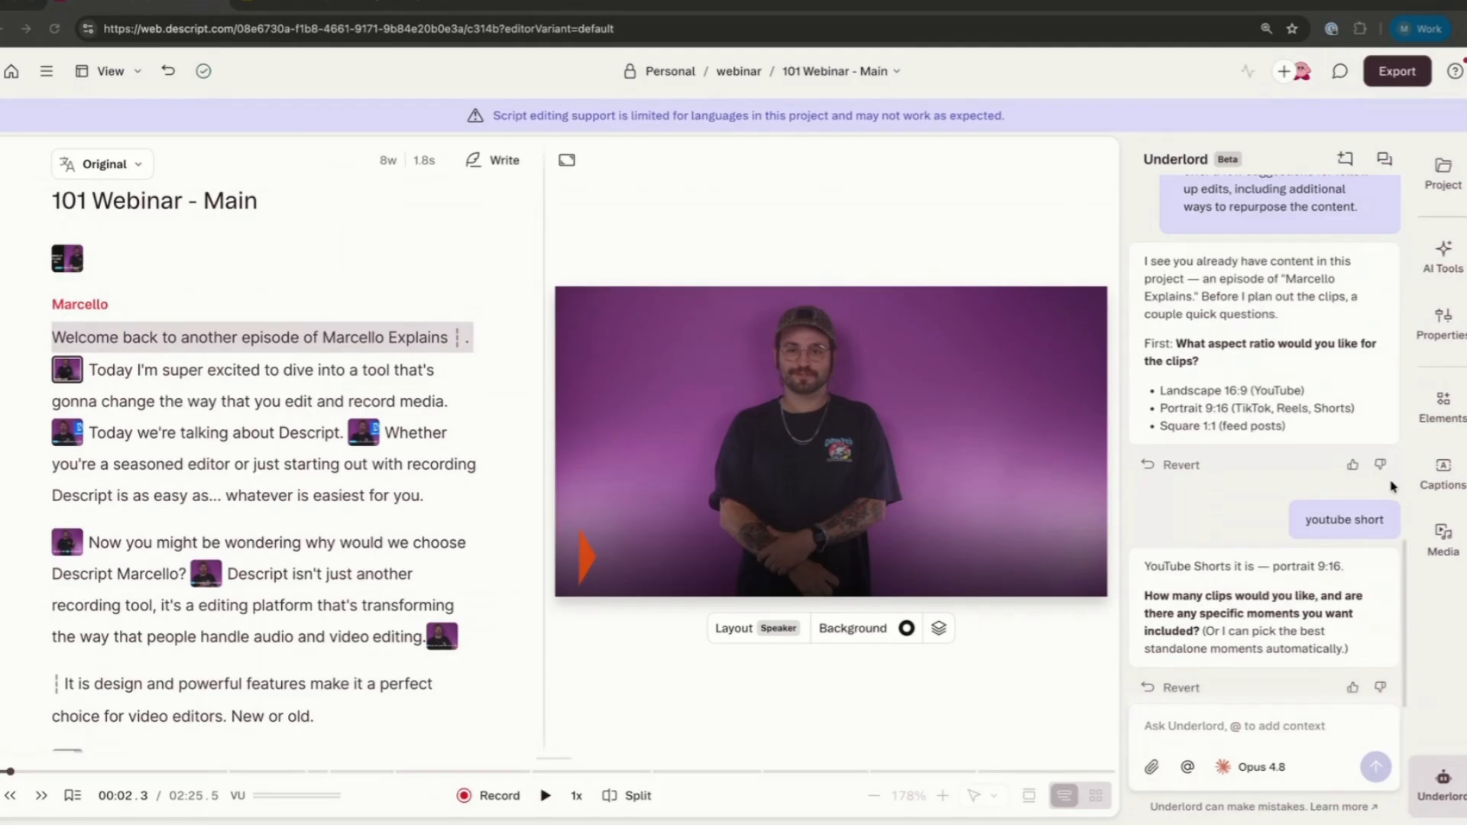
Answer Underlord's question about the number of clips with 5
left_click(1233, 723)
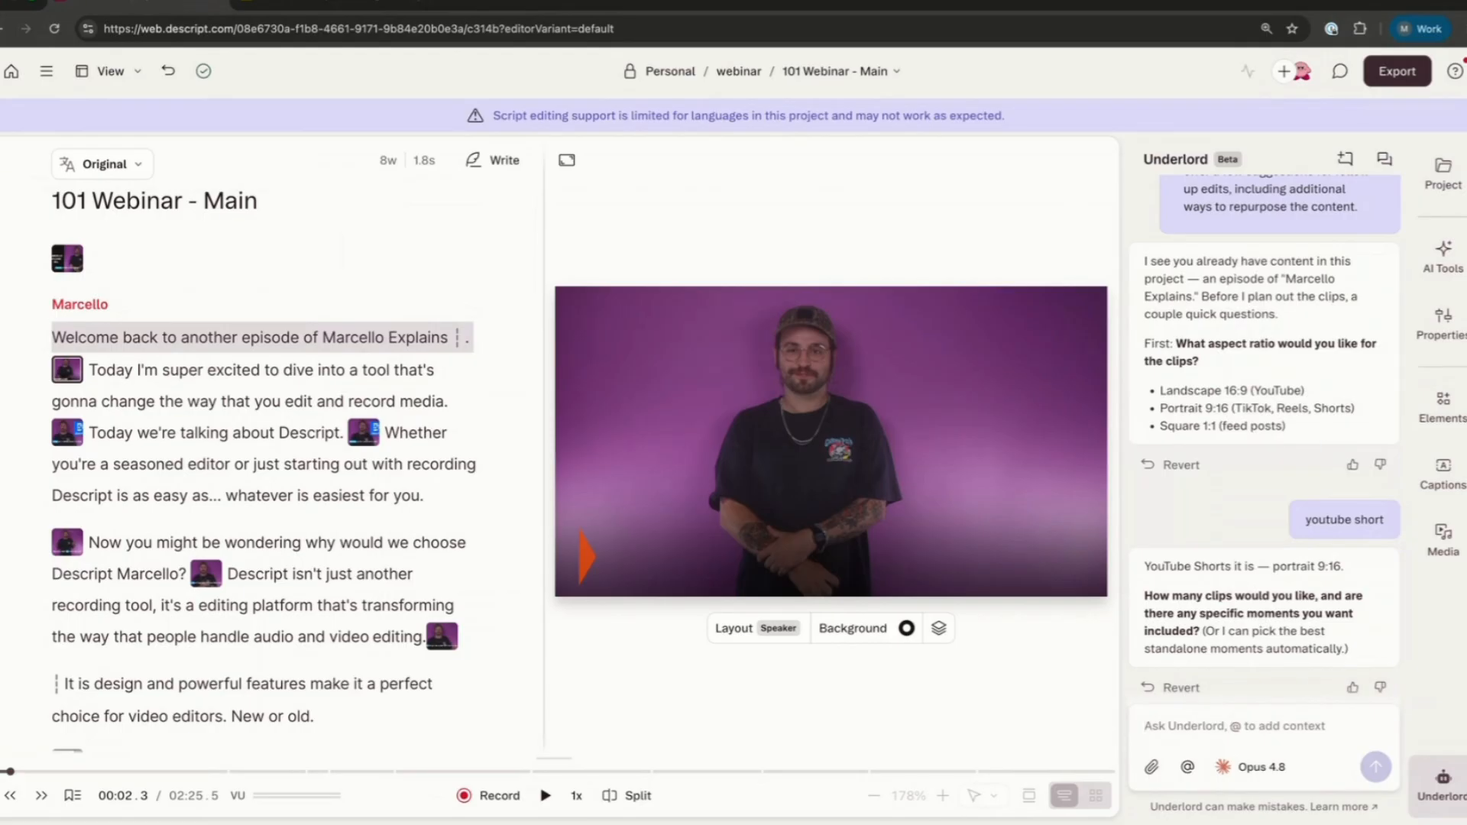
type("5")
key("Return")
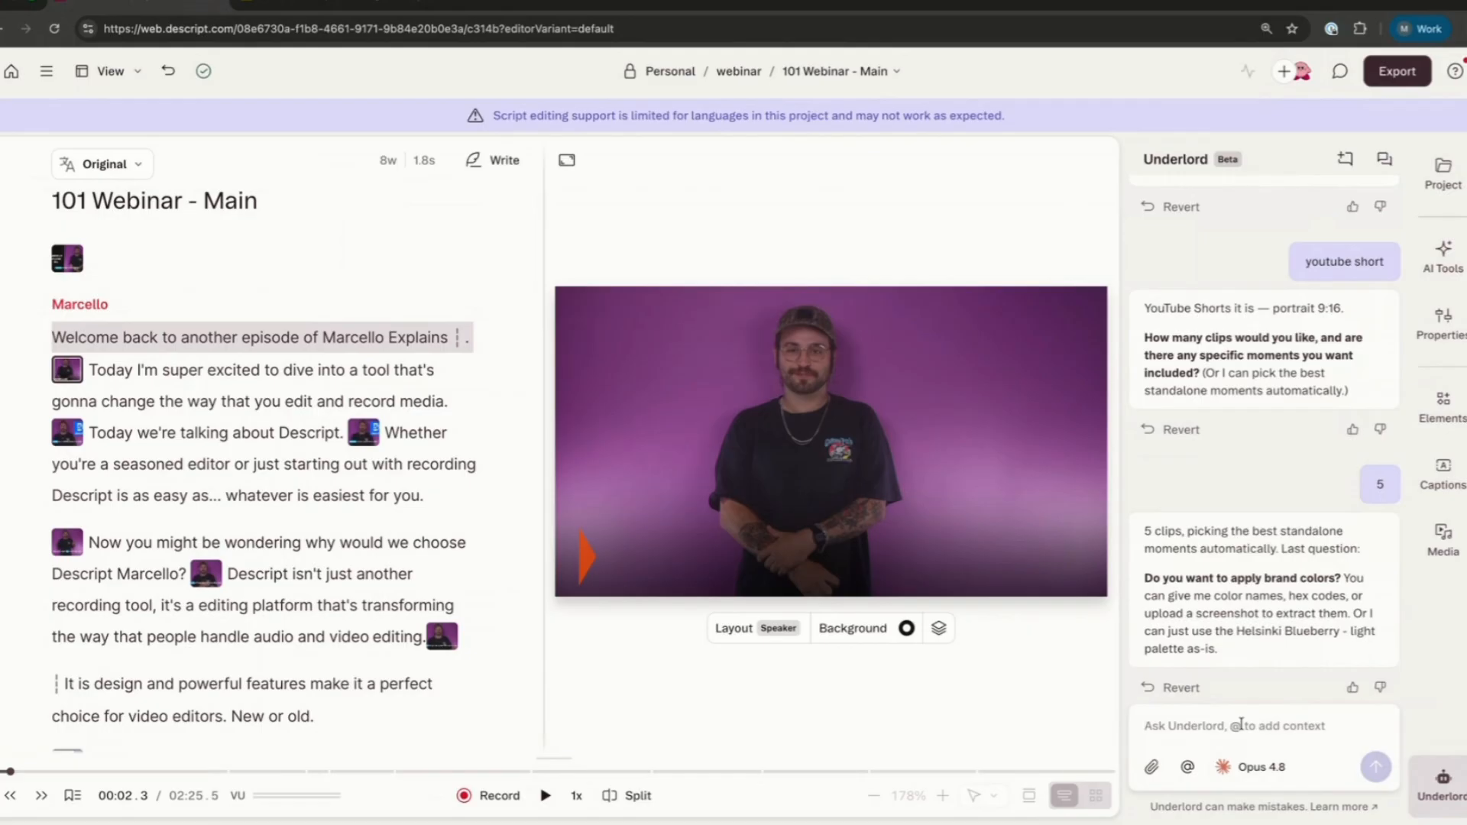
Check the file attachment options, and answer Underlord's brand color question with "continue here"
left_click(1152, 766)
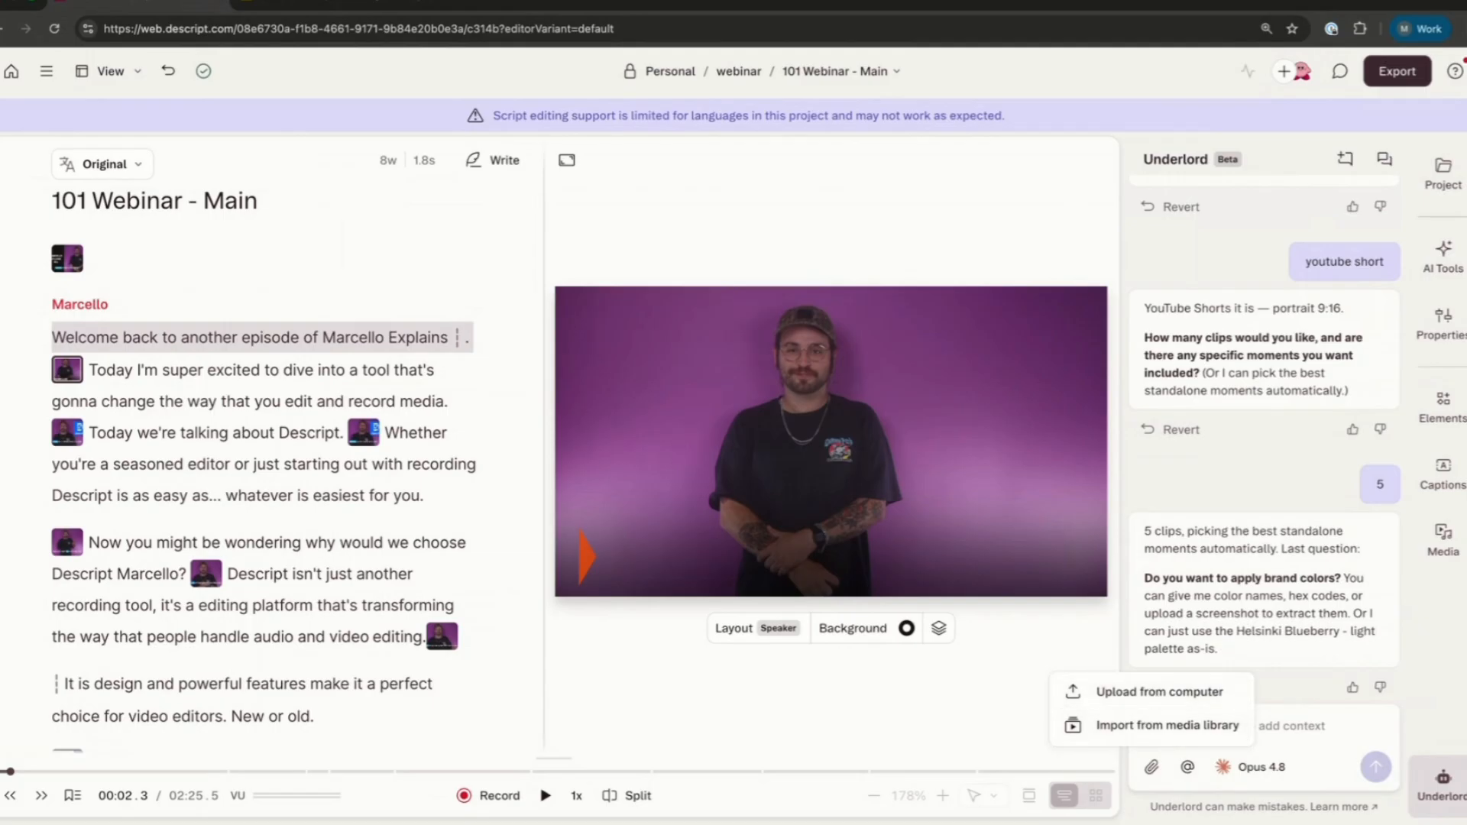
left_click(1326, 726)
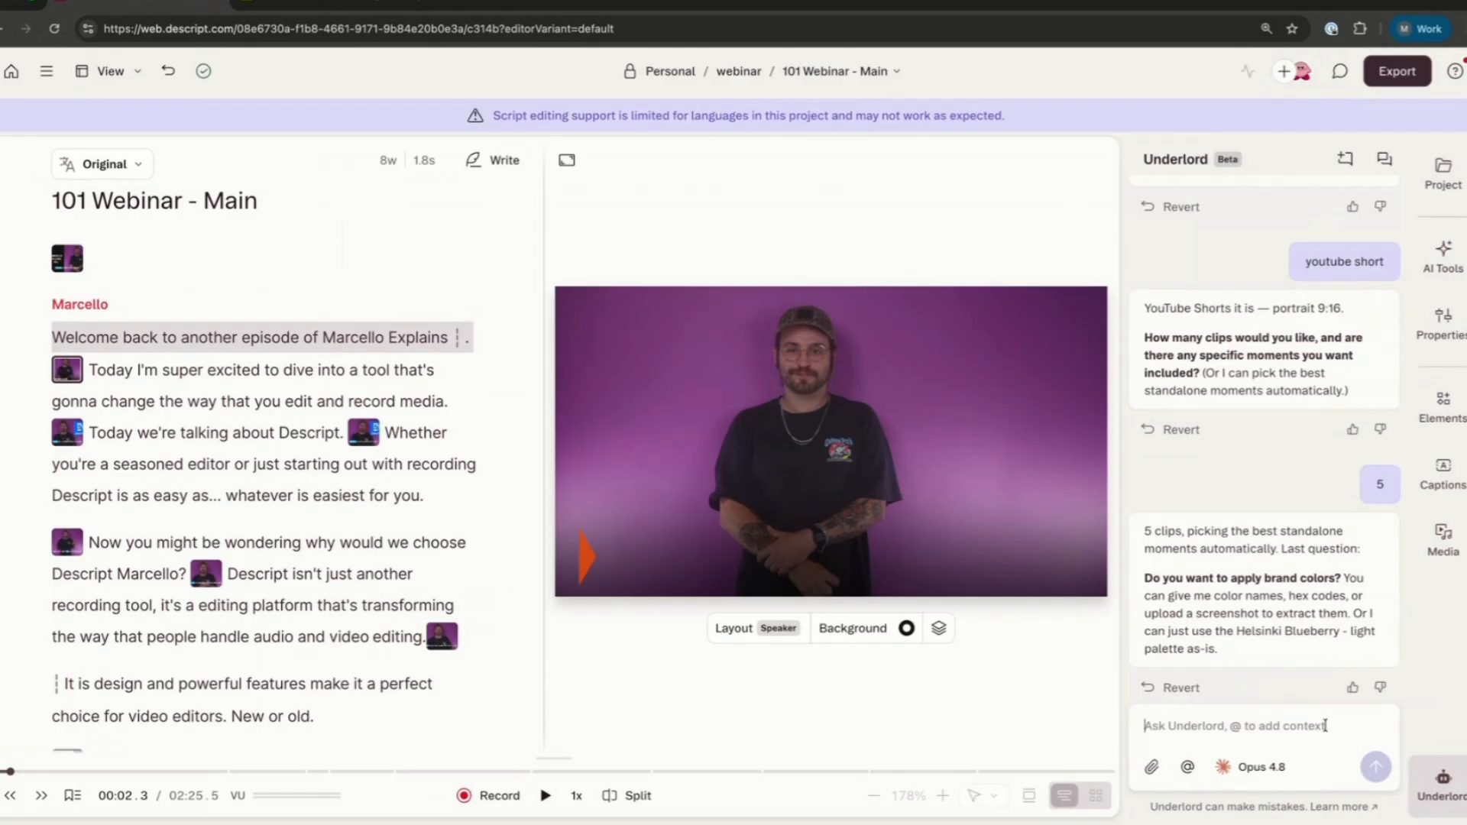
type("con")
type("ontue here")
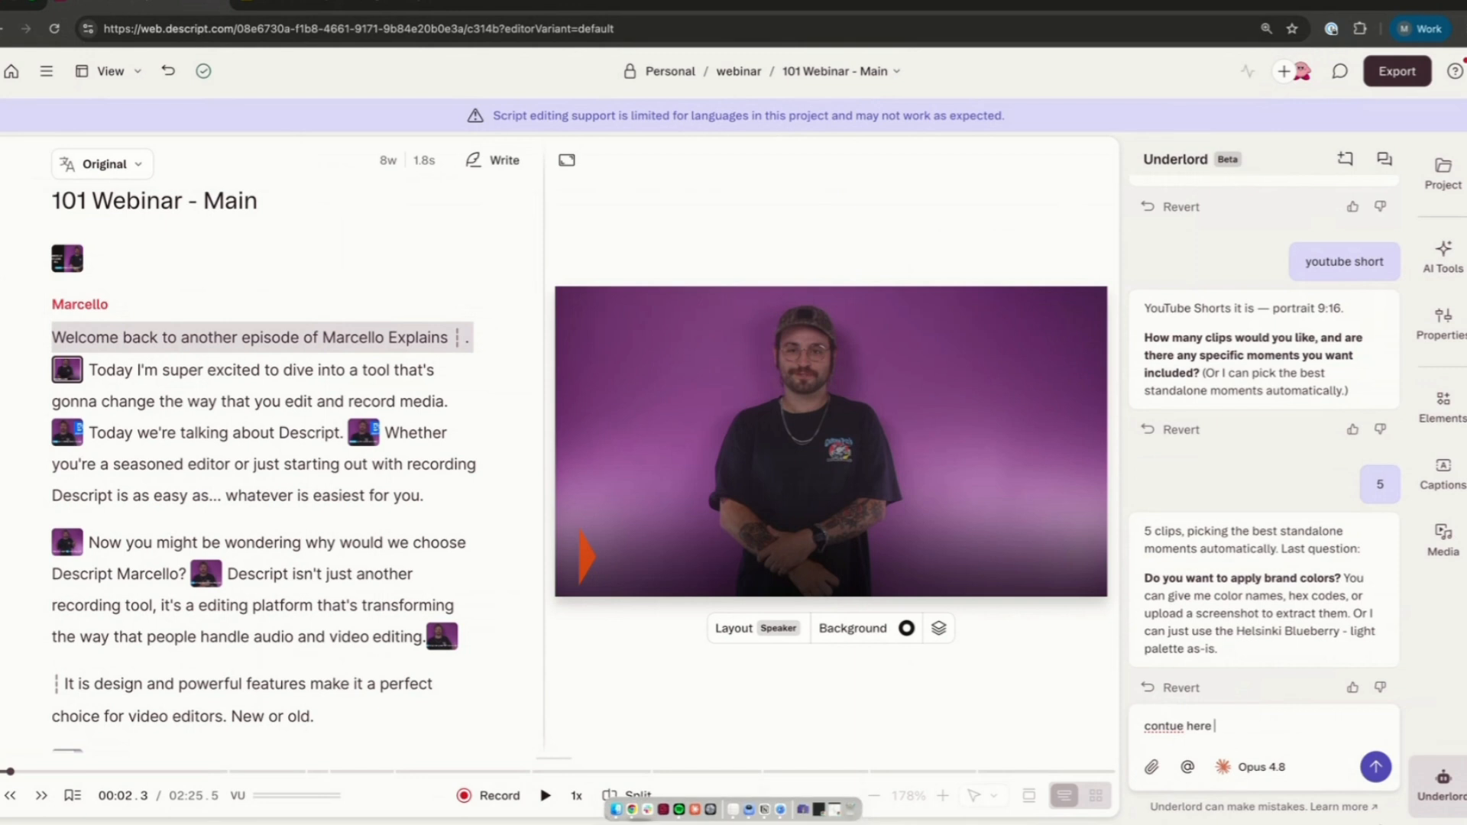
right_click(1161, 725)
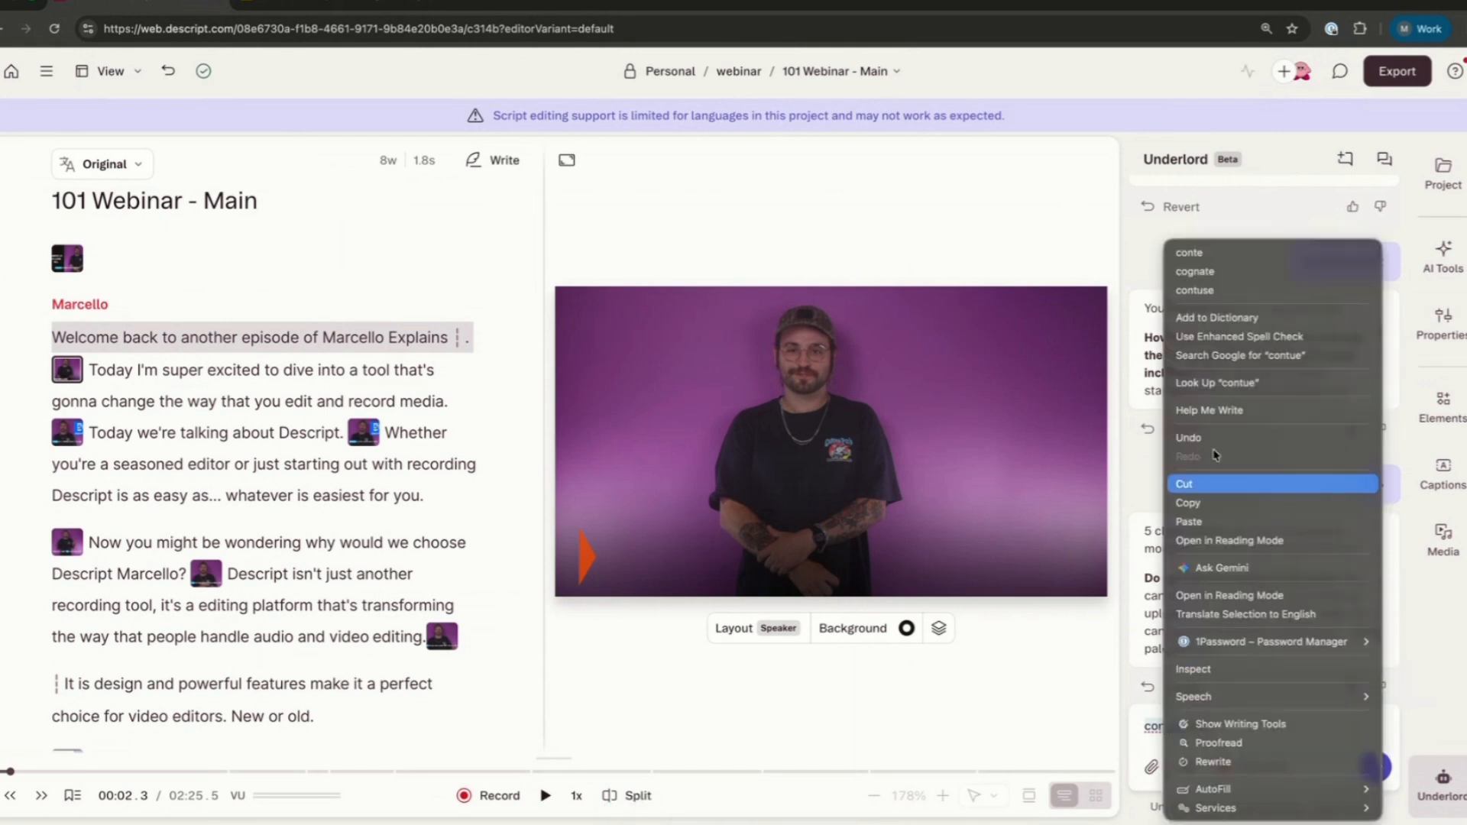
key("Escape")
type("contiune")
key("BackSpace")
key("BackSpace")
key("BackSpace")
type("nue")
key("Return")
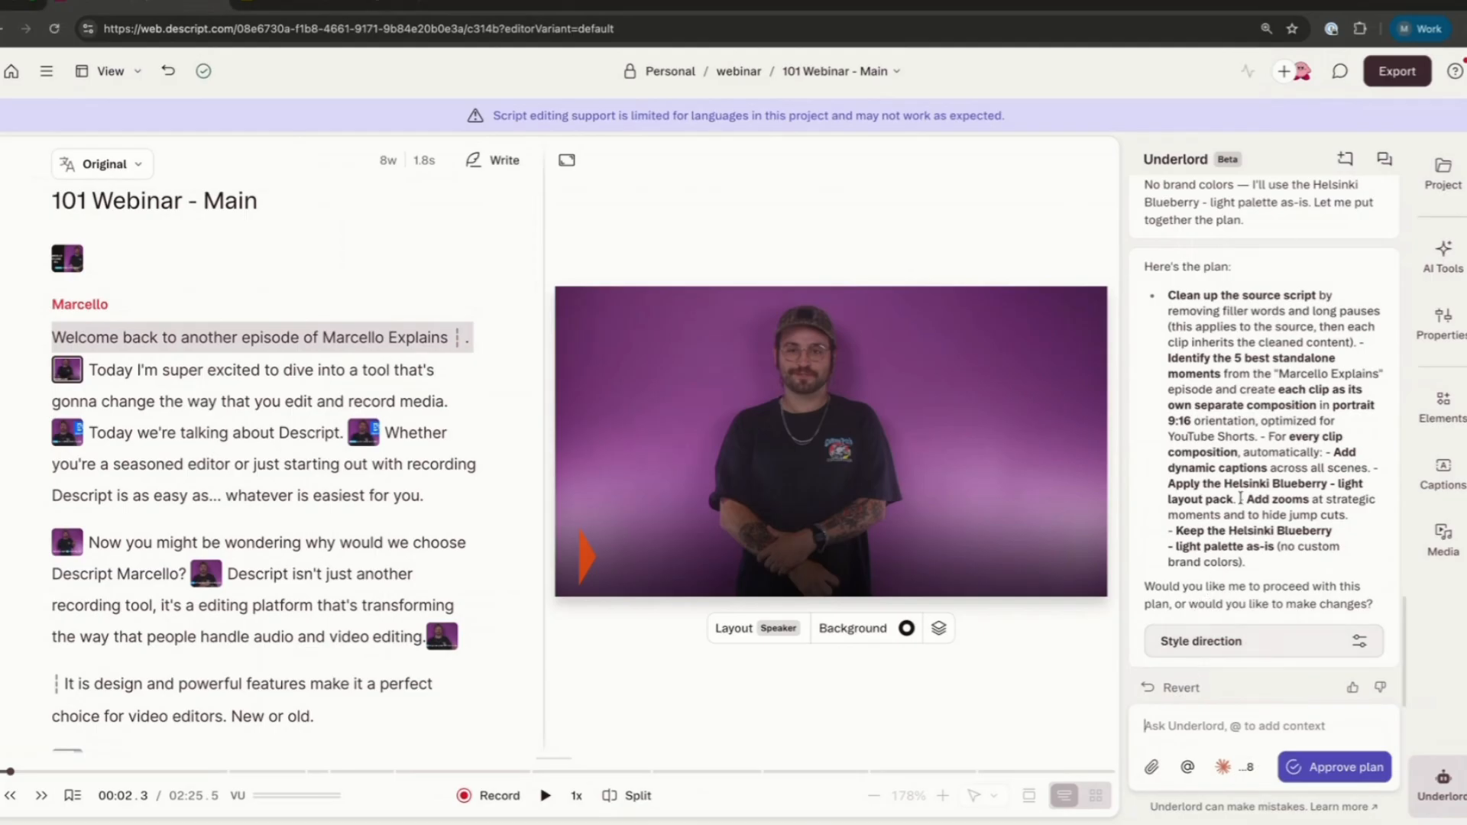
Check the plan's style direction settings for aspect ratio and layout pack, and approve the plan
left_click(1243, 642)
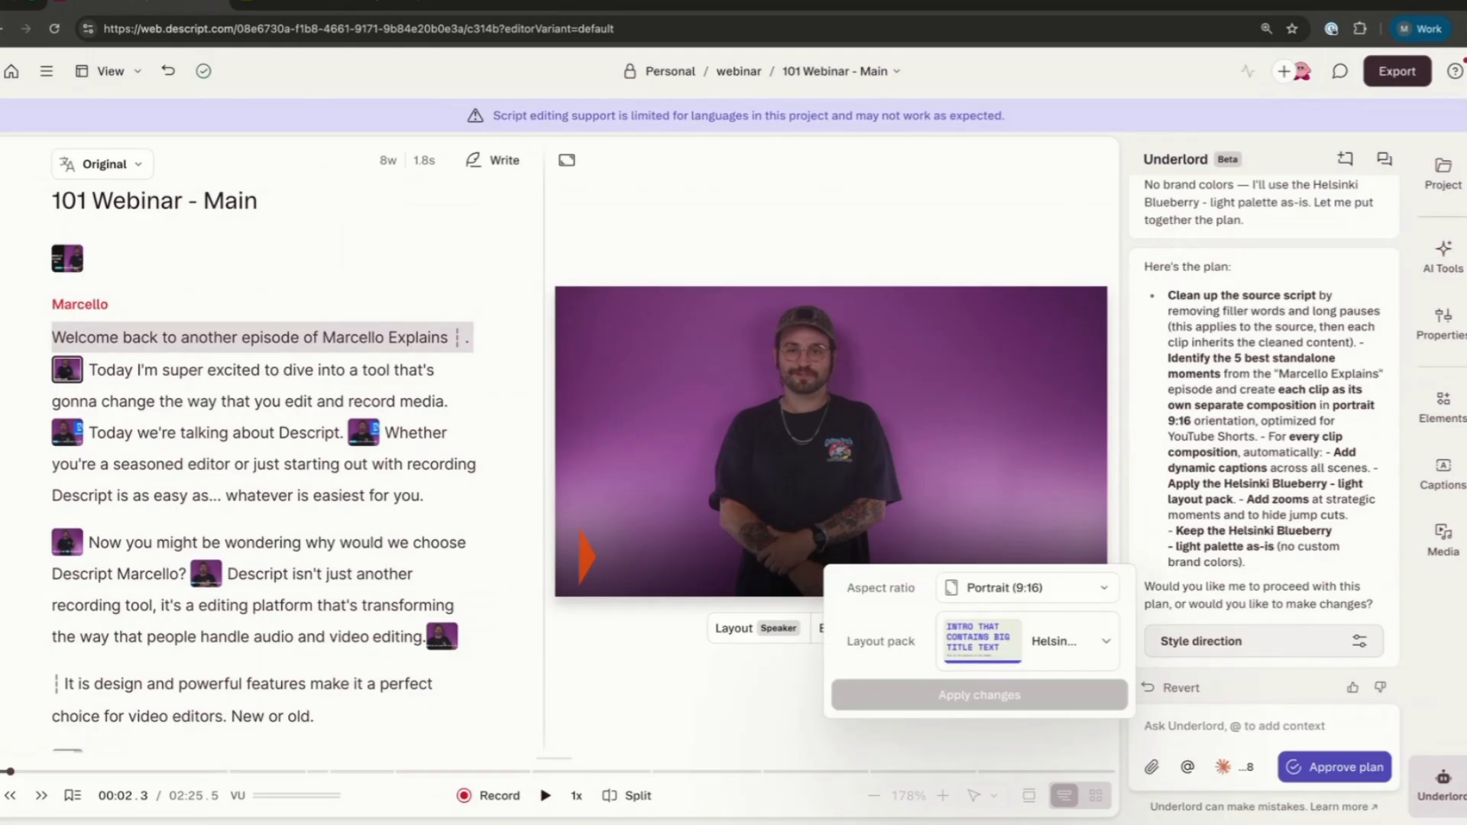
left_click(1335, 767)
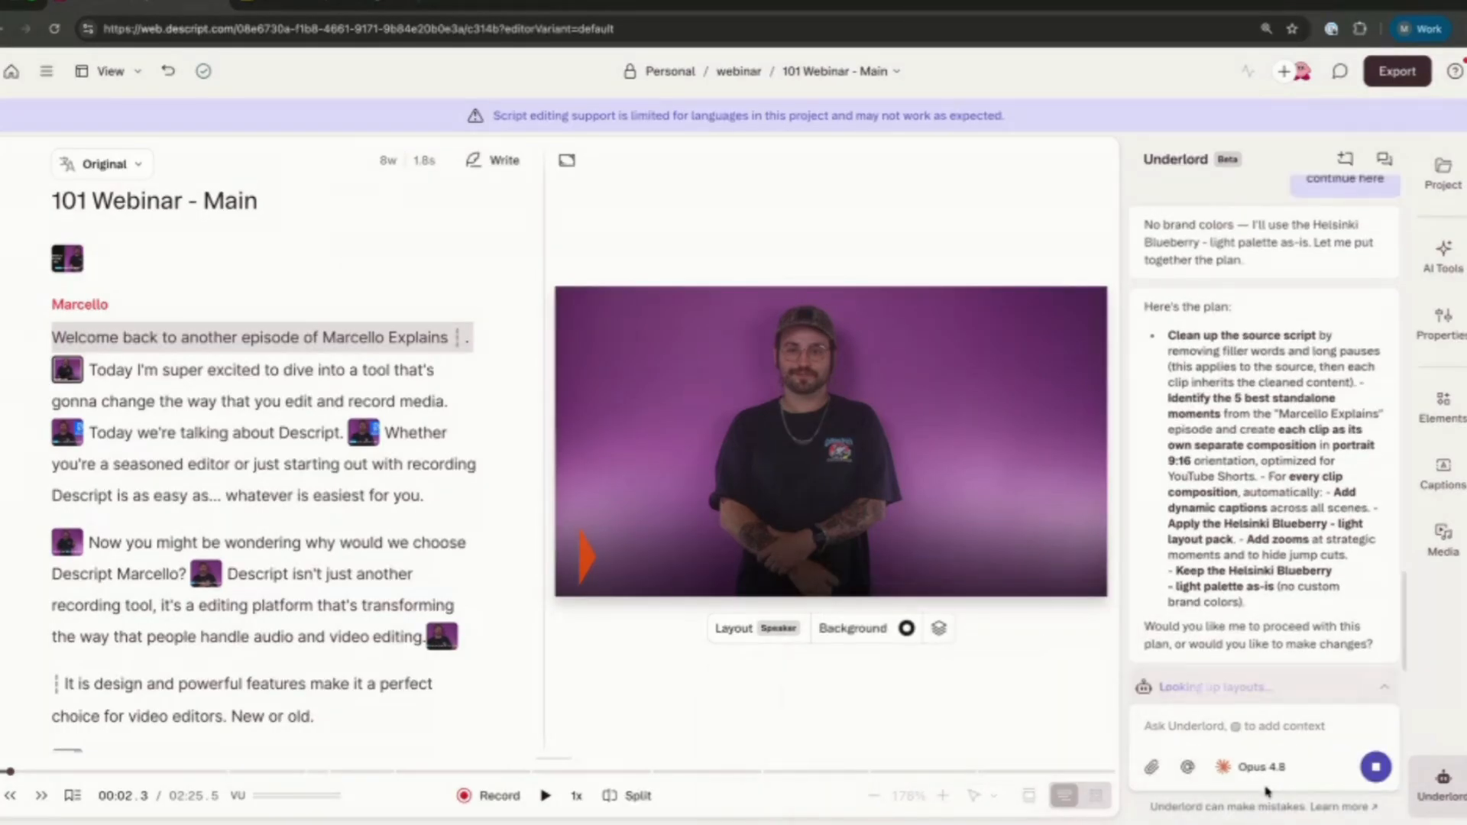
View the AI models available for Underlord, and close the list without switching models
left_click(1257, 767)
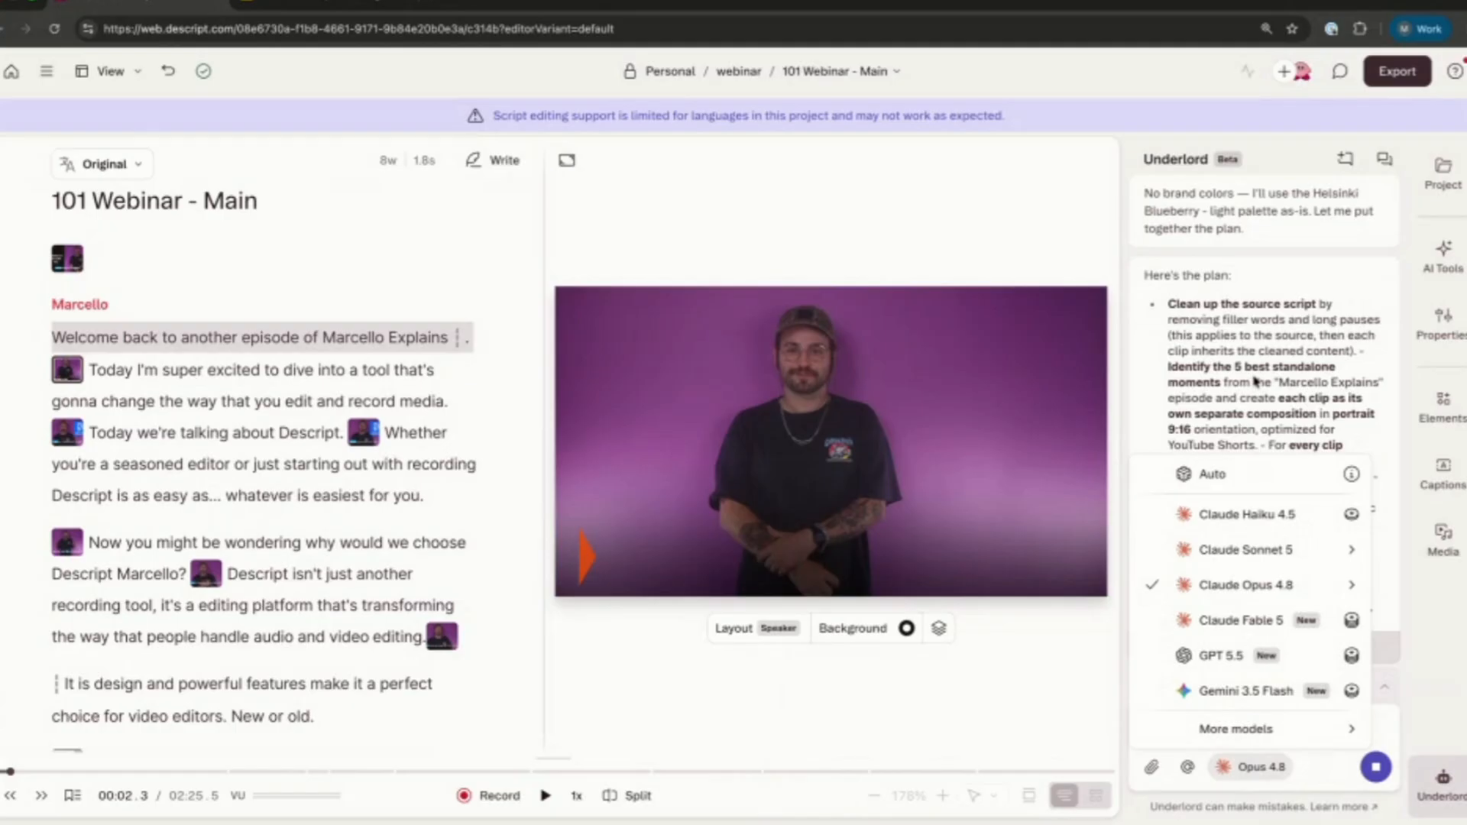
scroll(1254, 381, "up", 3)
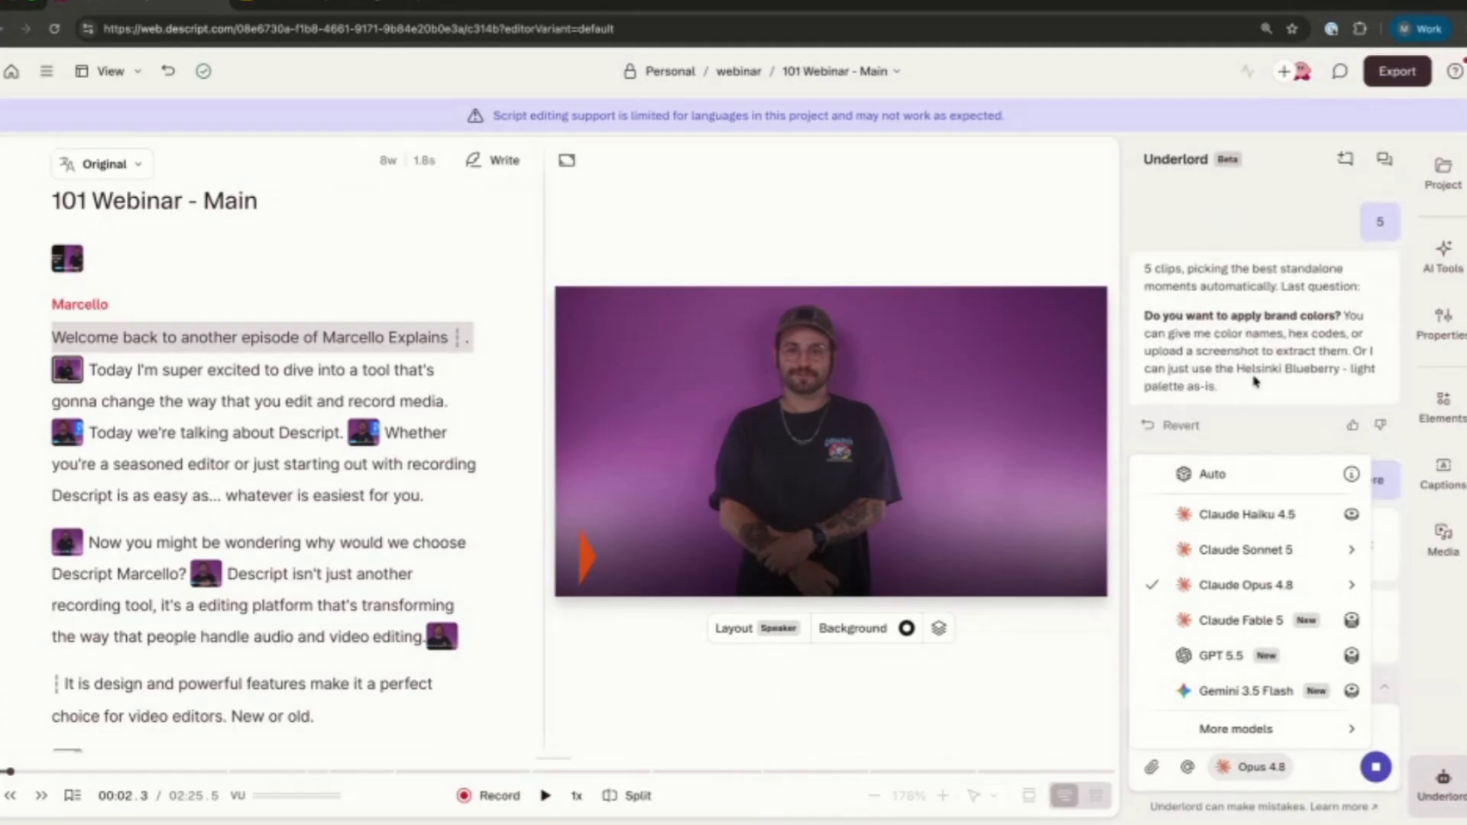
left_click(1255, 381)
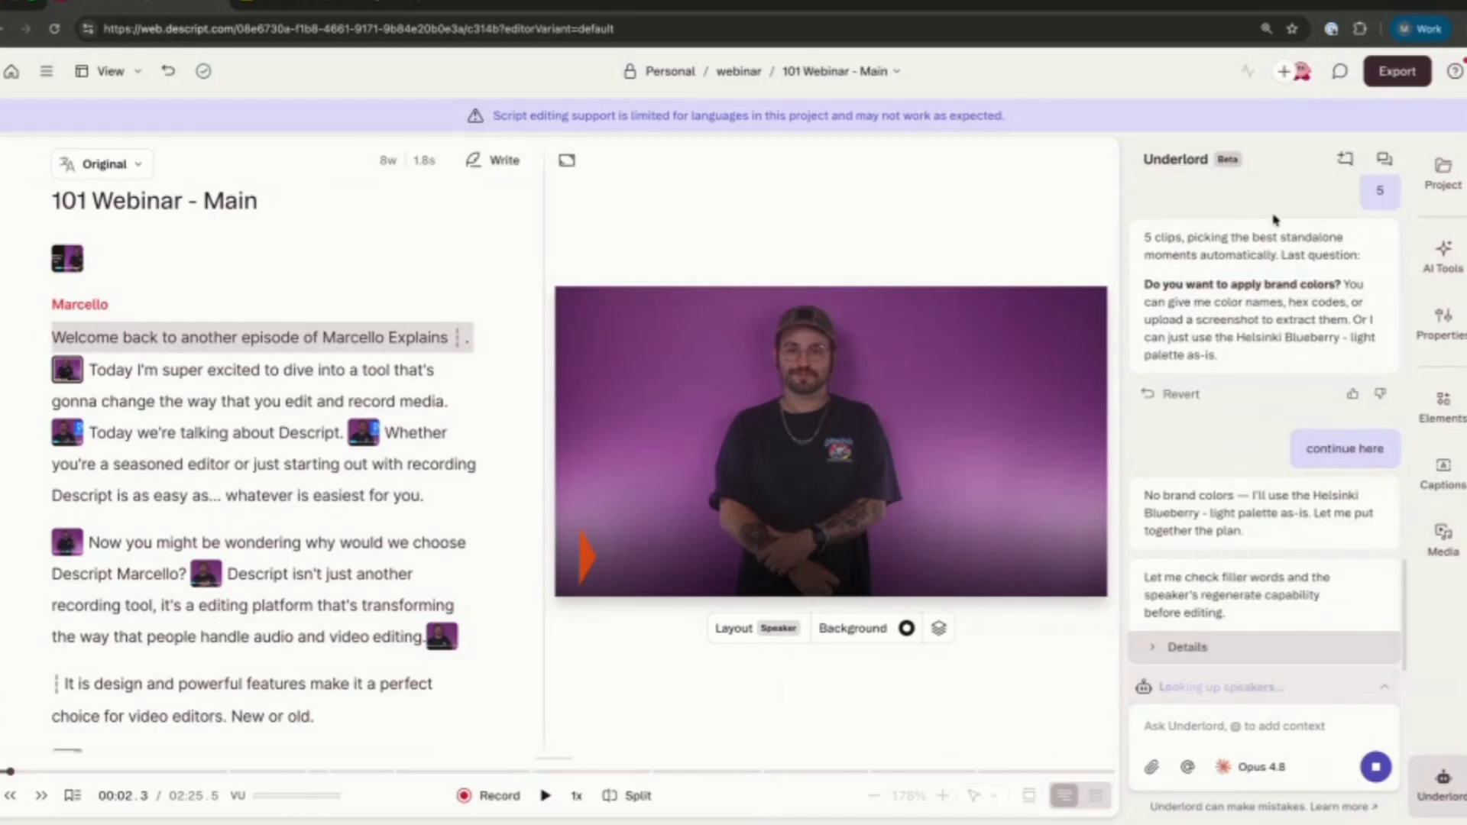
Start a new Underlord conversation and open the prompt template gallery
left_click(1345, 163)
key("Return")
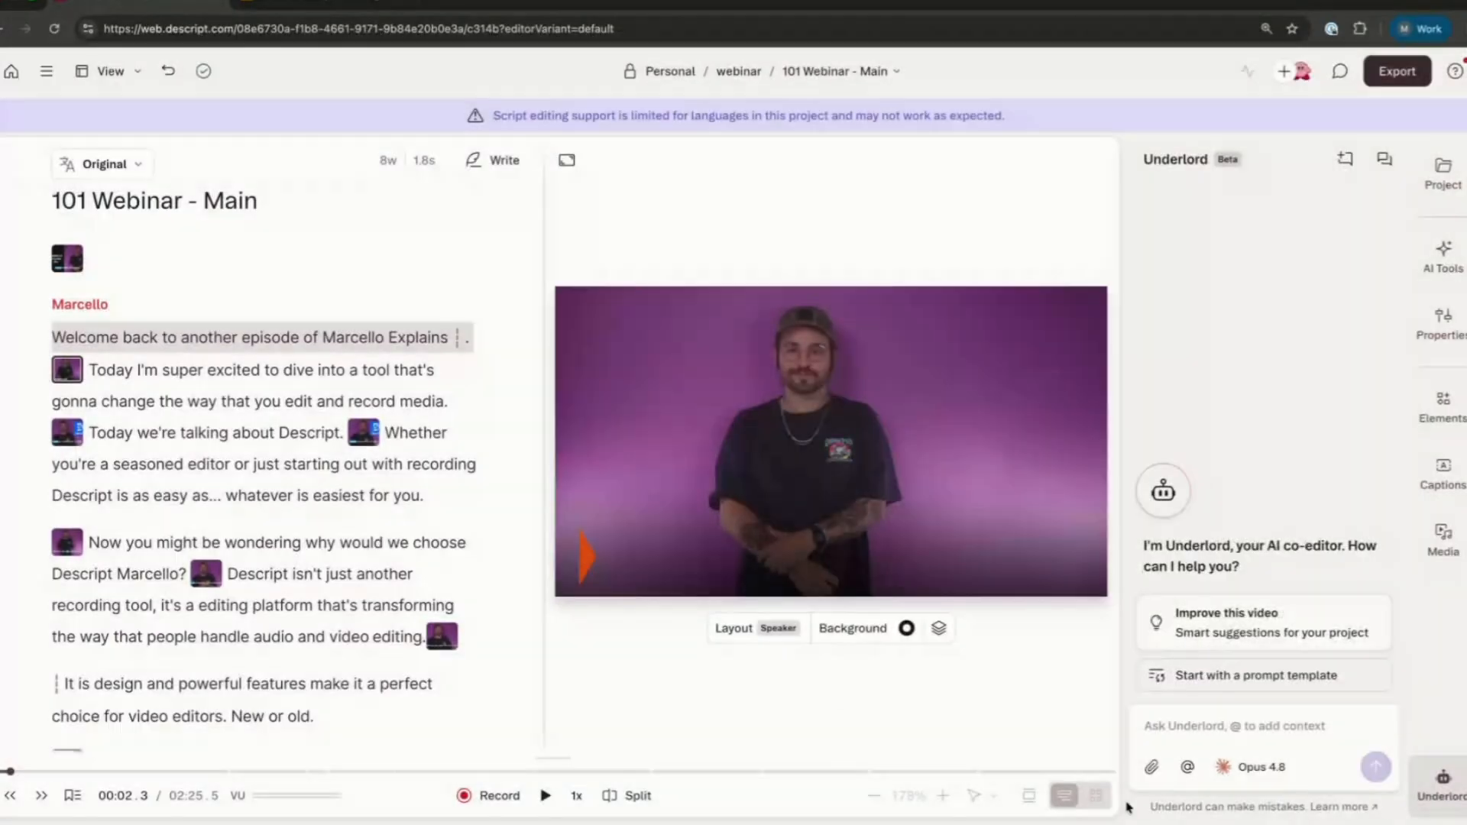
left_click(1260, 683)
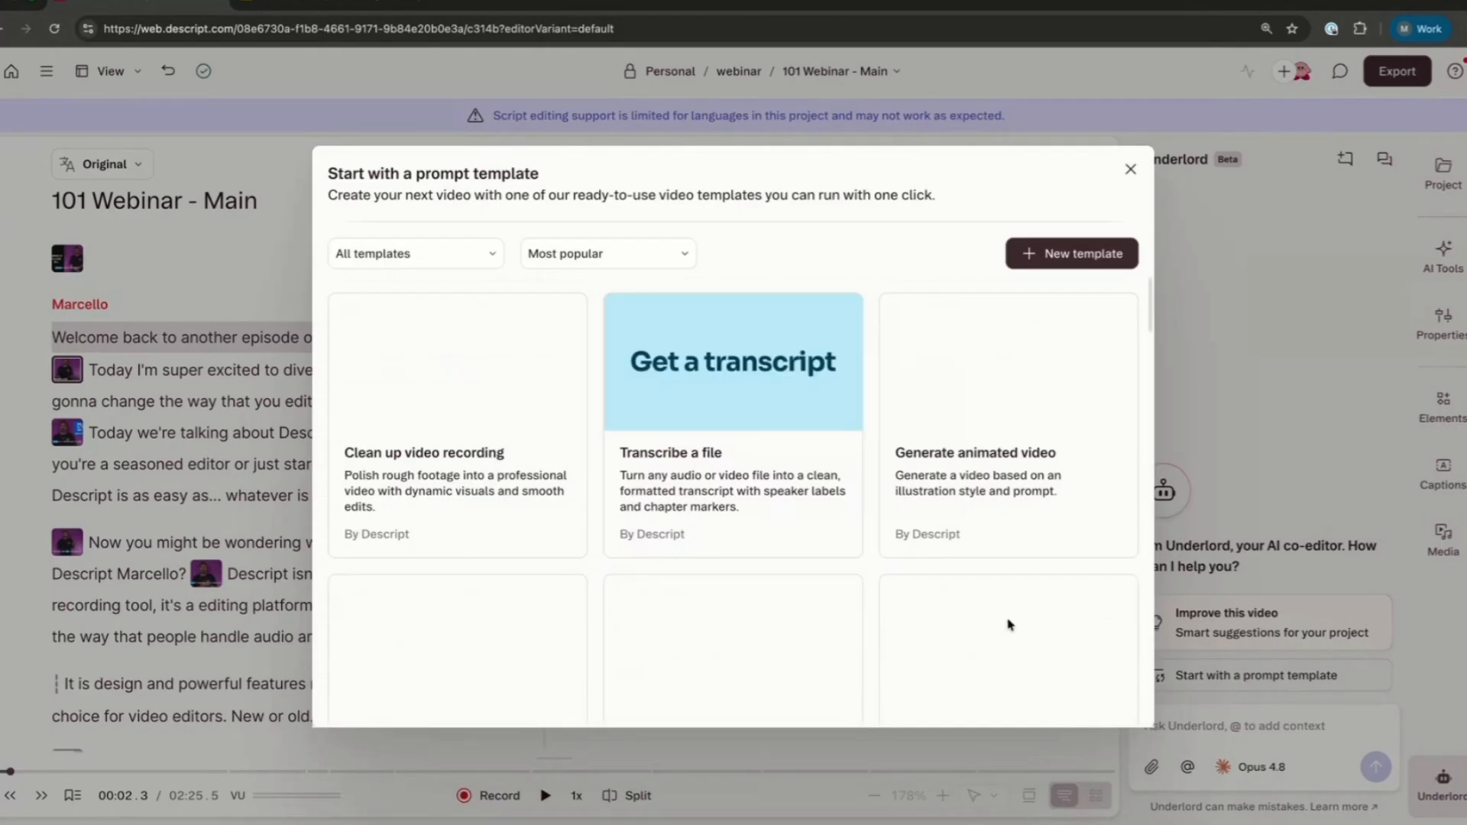
Start a new prompt template, look over its customized "Create social clips" prompt and continue to the template details
mouse_move(974, 365)
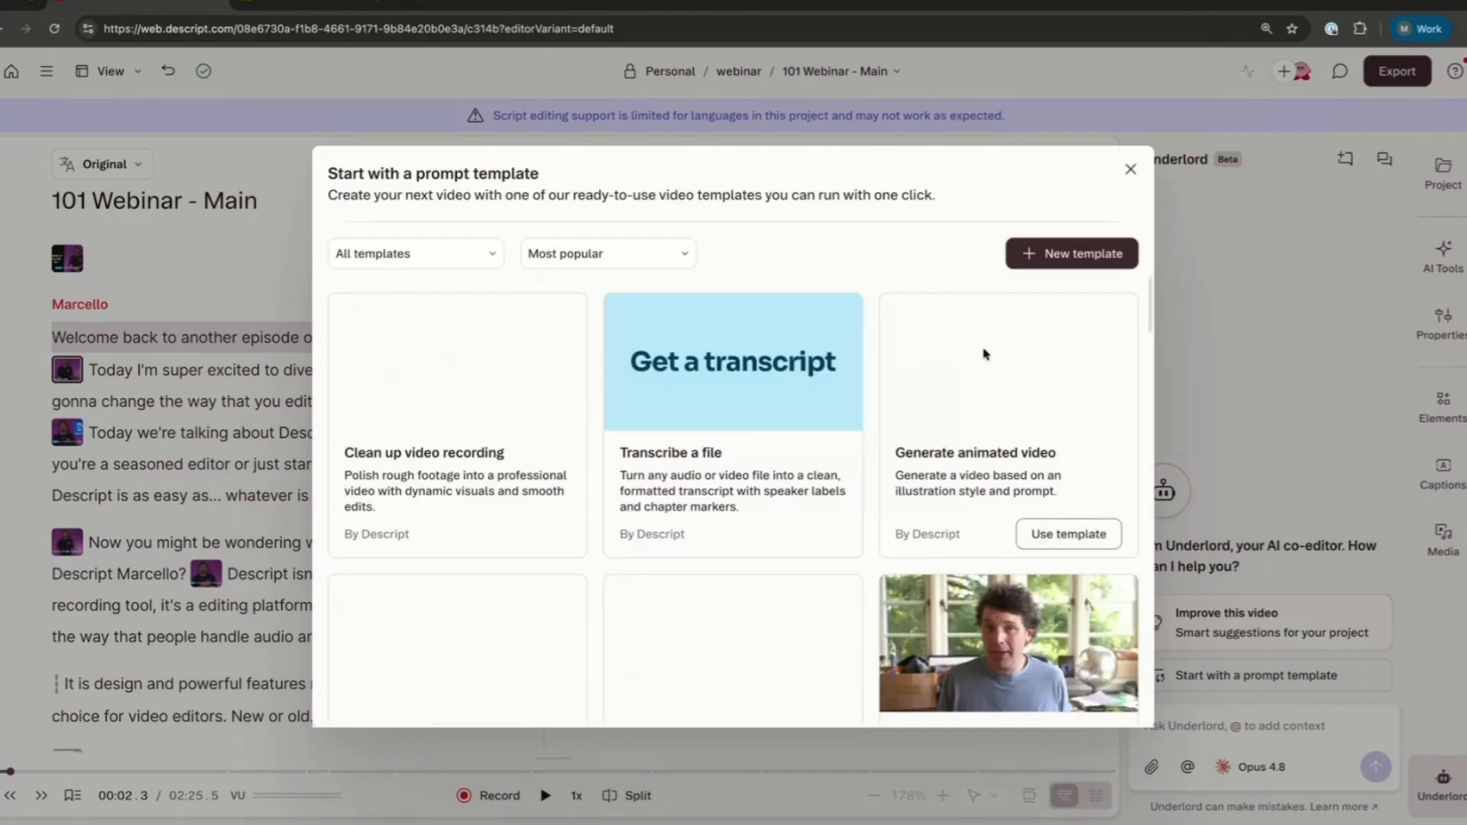
left_click(1060, 265)
left_click(508, 303)
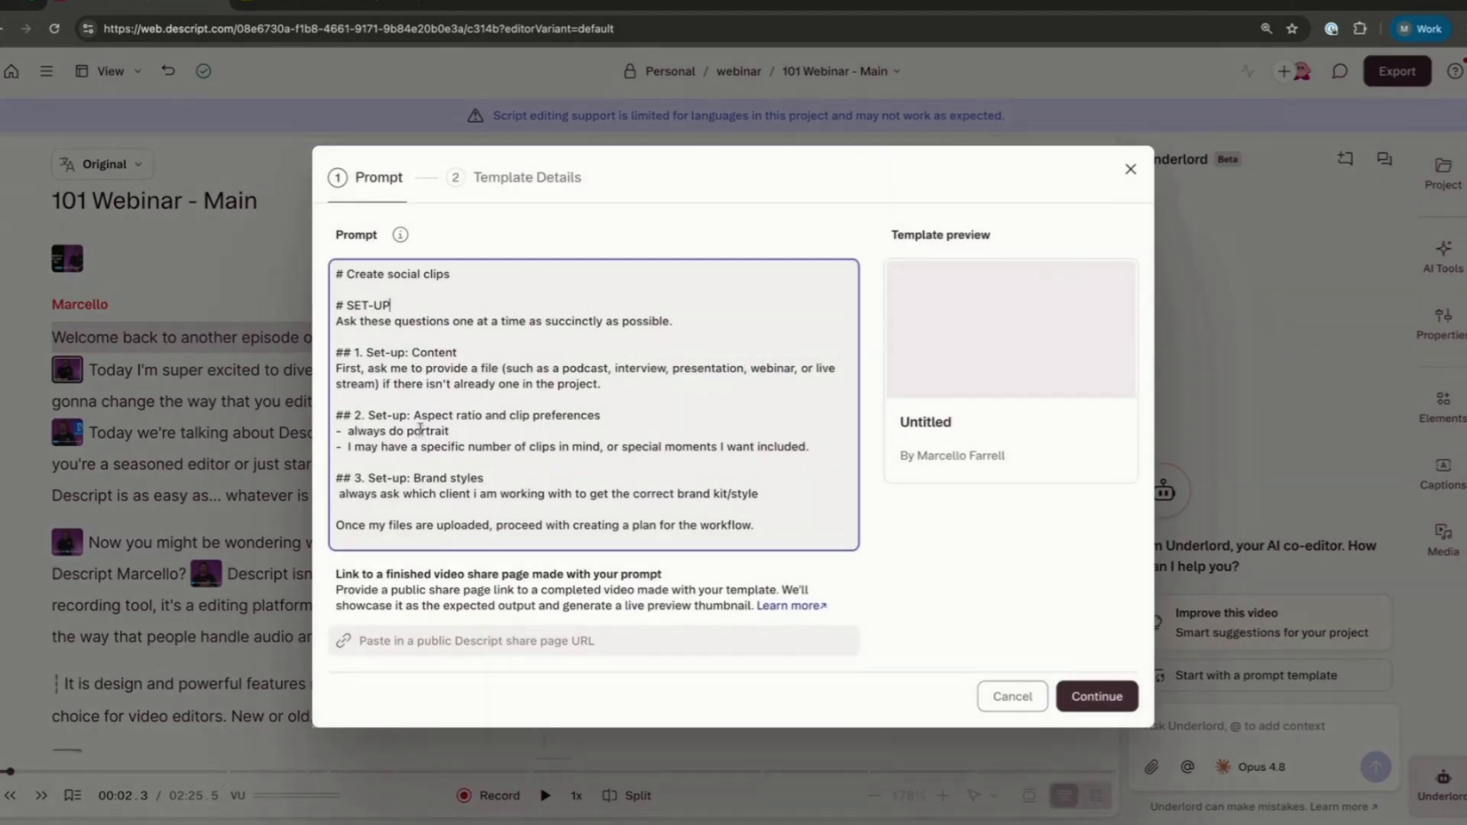
left_click(1095, 697)
Examine the new template's title, description, thumbnail, tags and access options, and close the template gallery without publishing
left_click(426, 264)
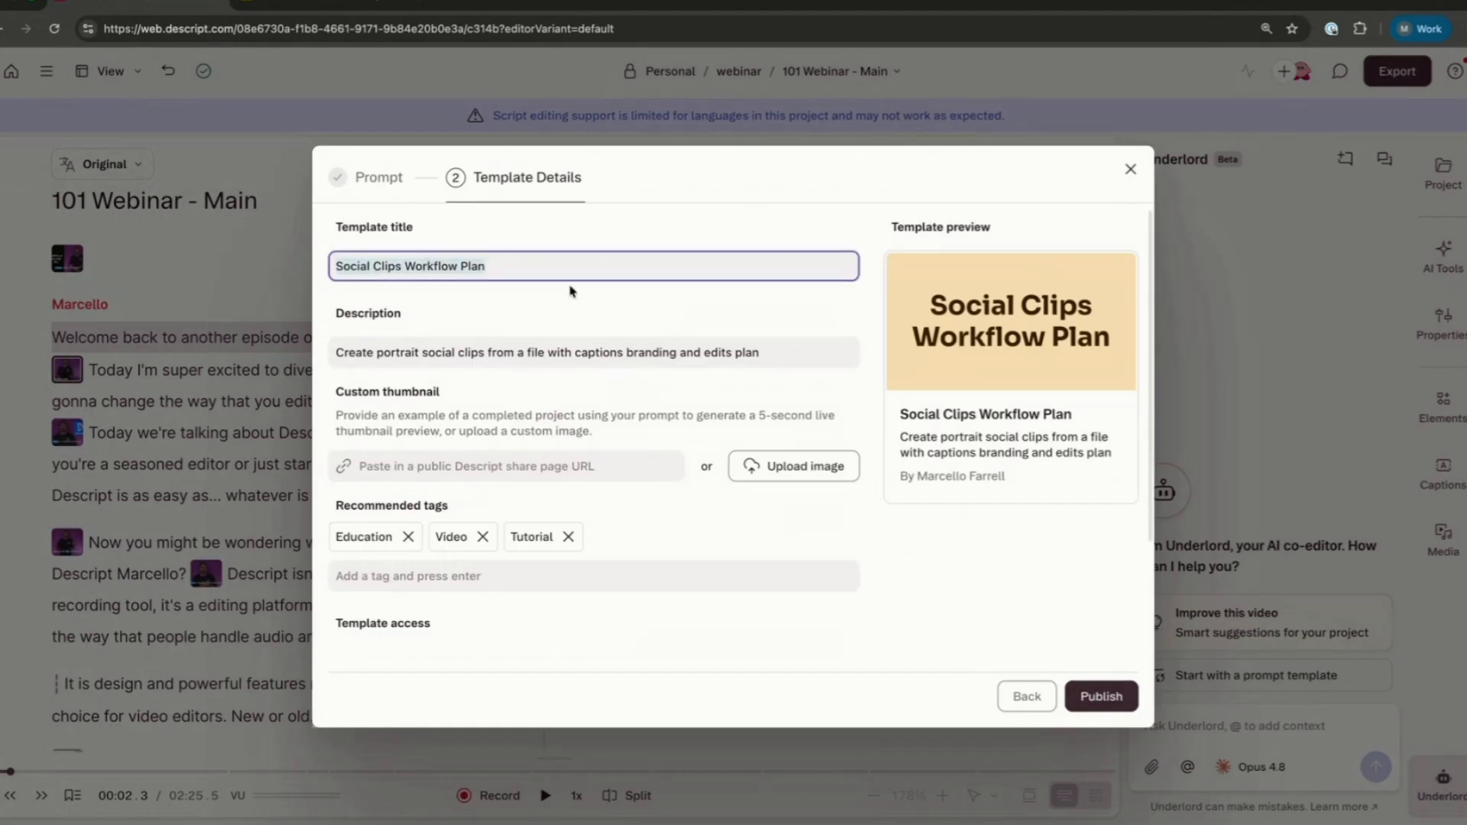
left_click(469, 342)
left_click(468, 468)
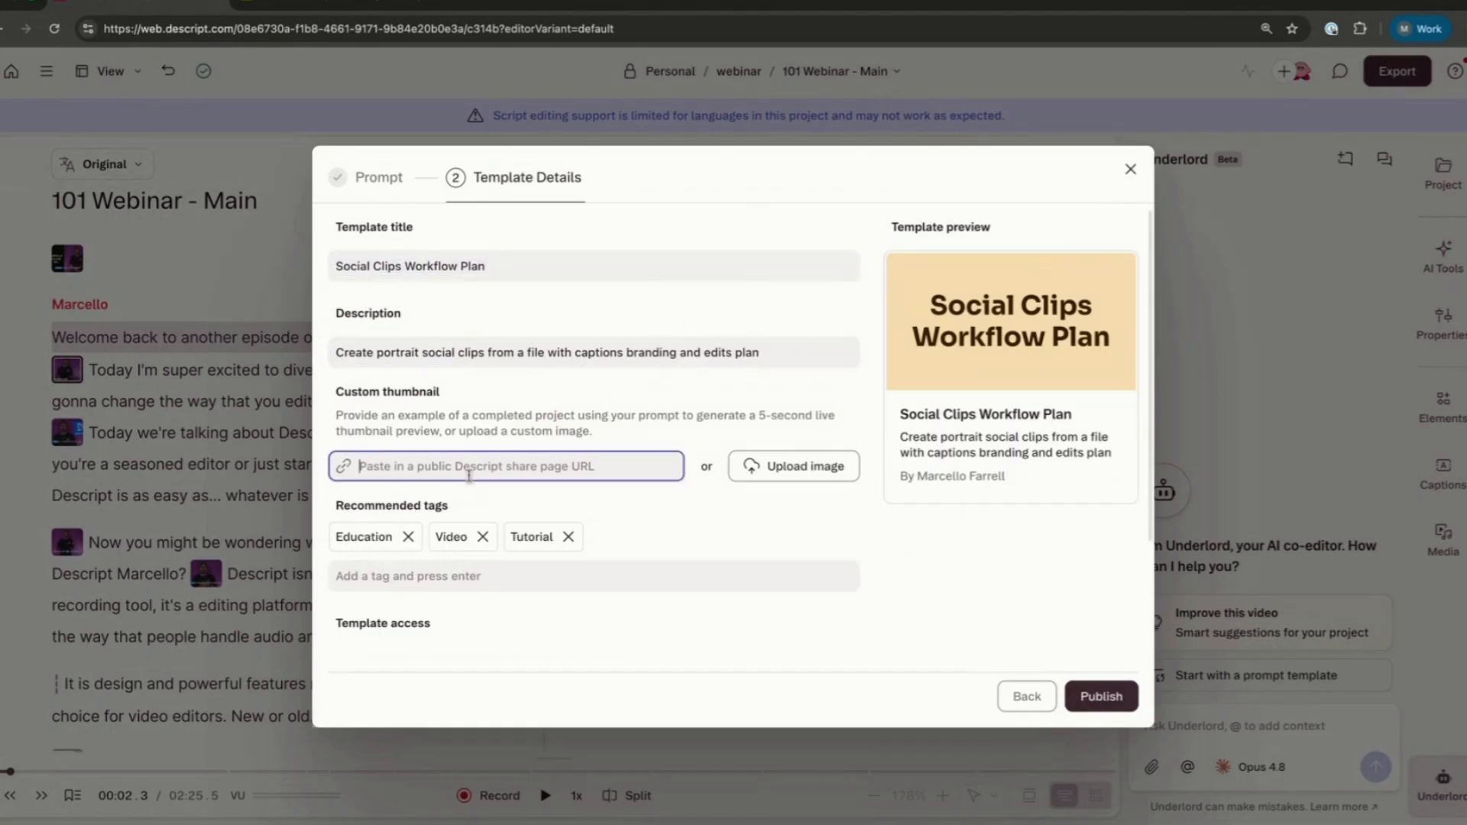
scroll(468, 476, "down", 2)
scroll(468, 476, "down", 1)
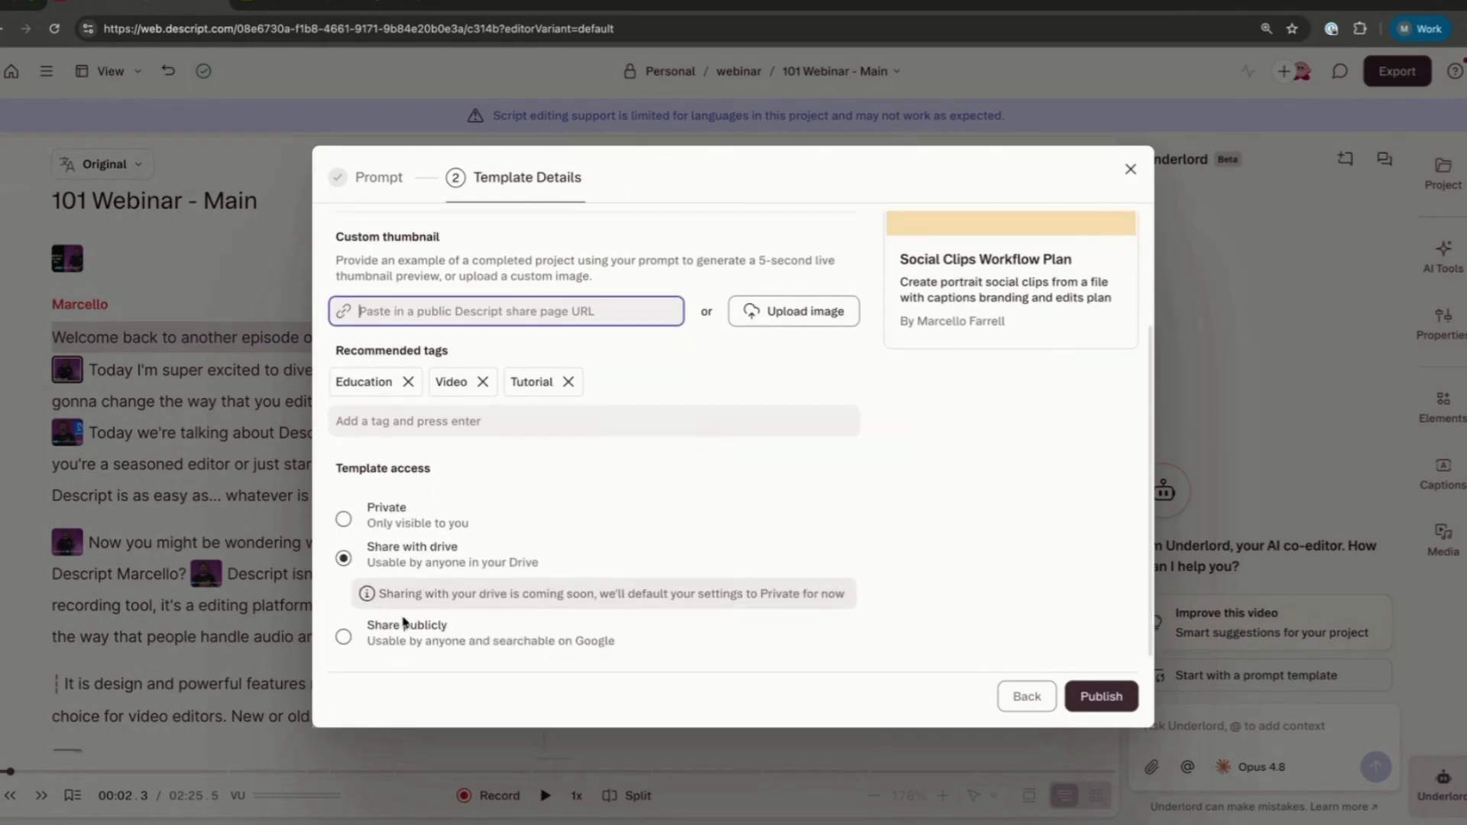
left_click(382, 623)
scroll(428, 468, "up", 3)
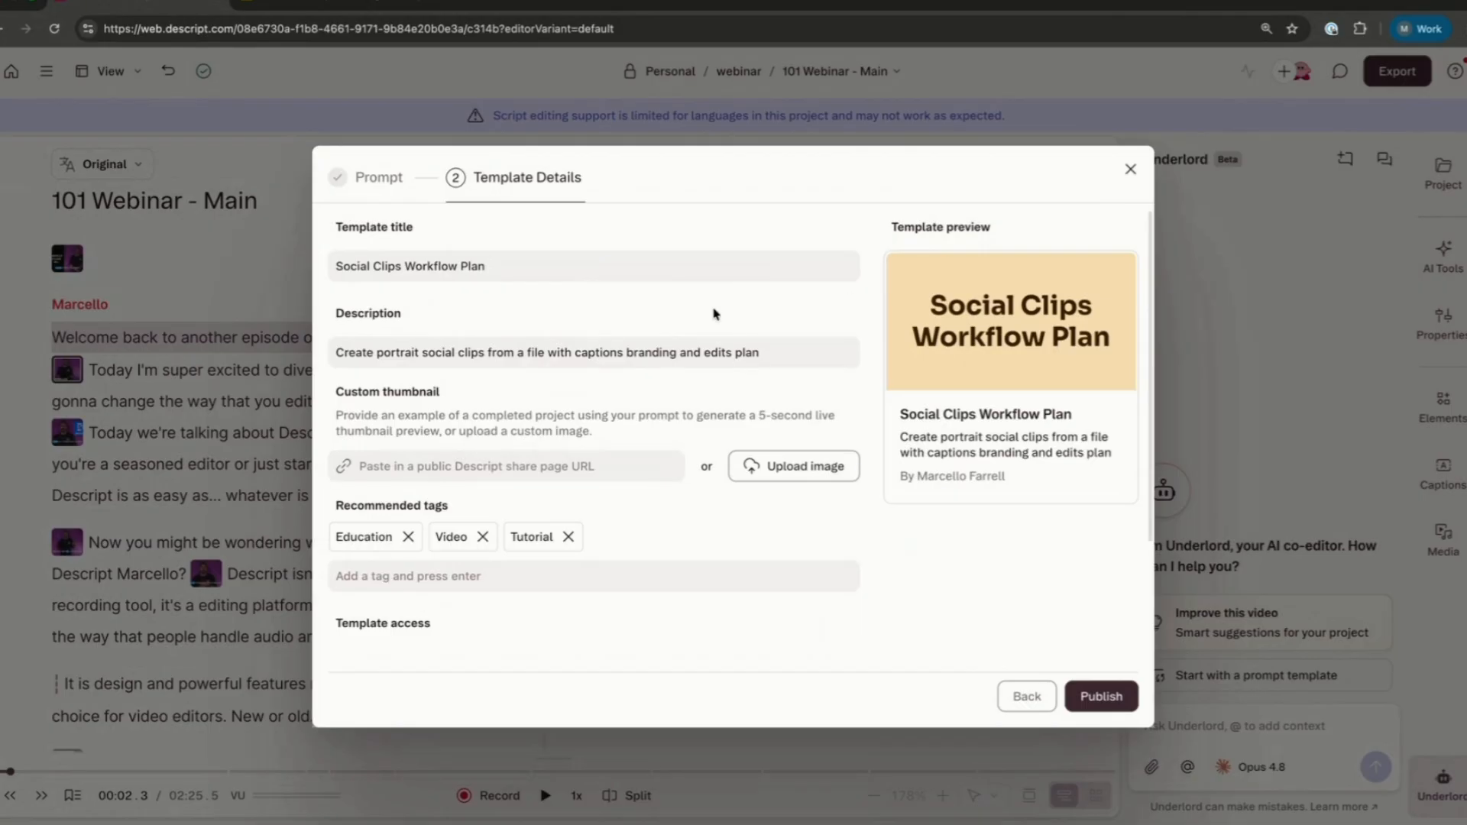
left_click(1126, 173)
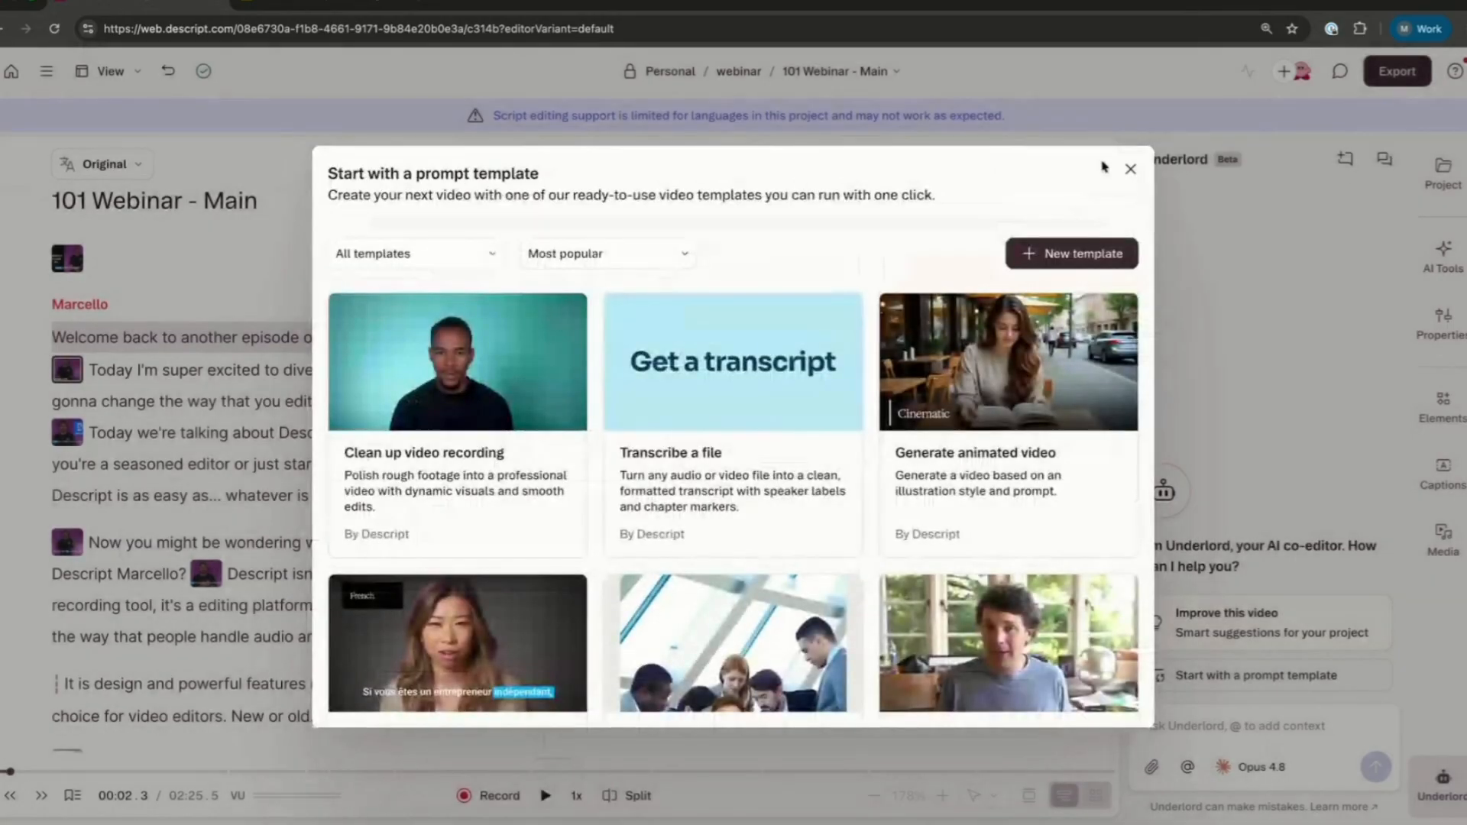
left_click(1130, 165)
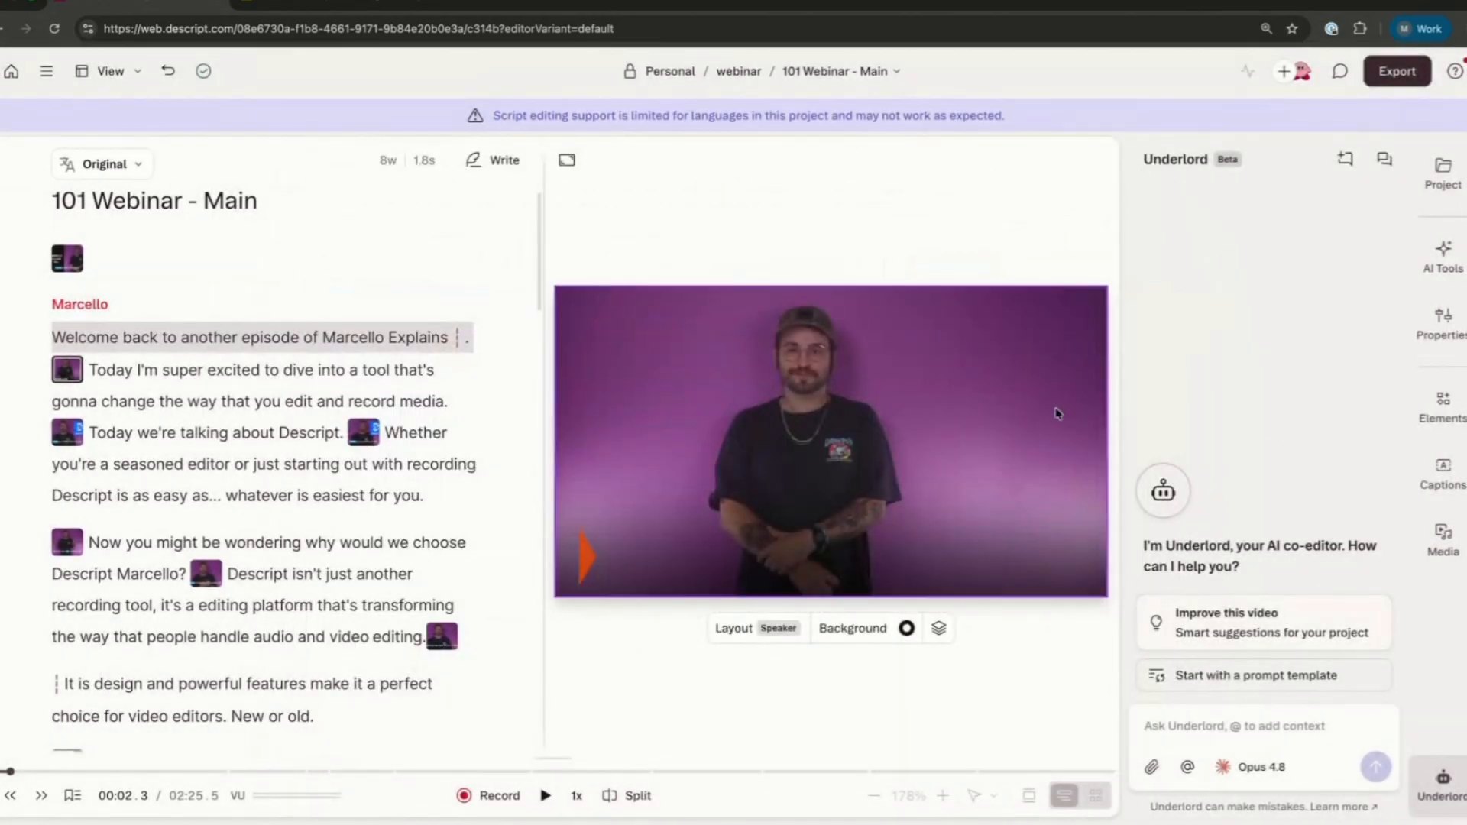
Open the "Descript Recording Options in 10 Seconds" clip from the project's compositions
left_click(1443, 178)
scroll(1200, 381, "down", 3)
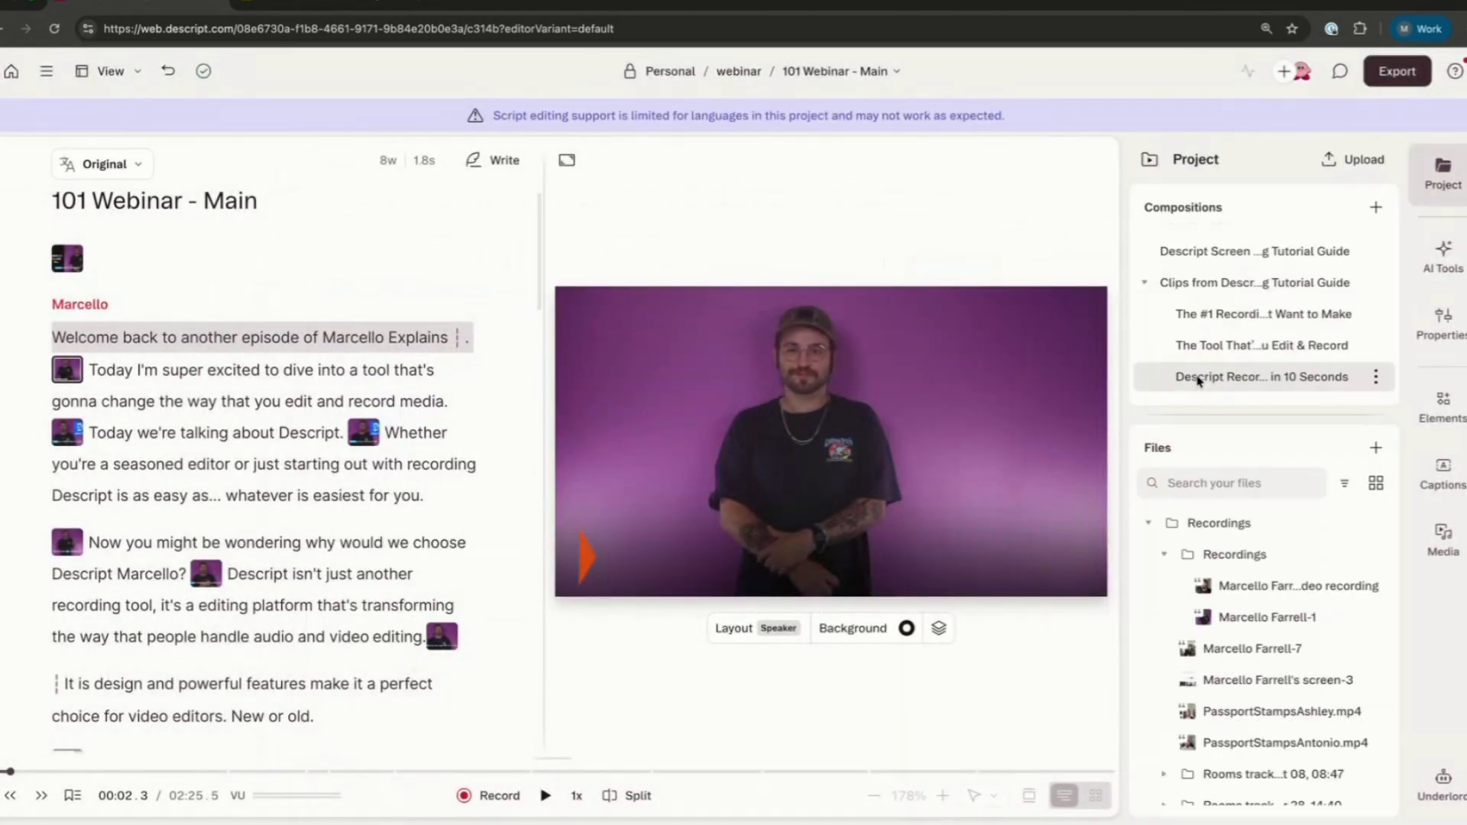
left_click(1212, 315)
scroll(1219, 336, "down", 3)
left_click(1221, 340)
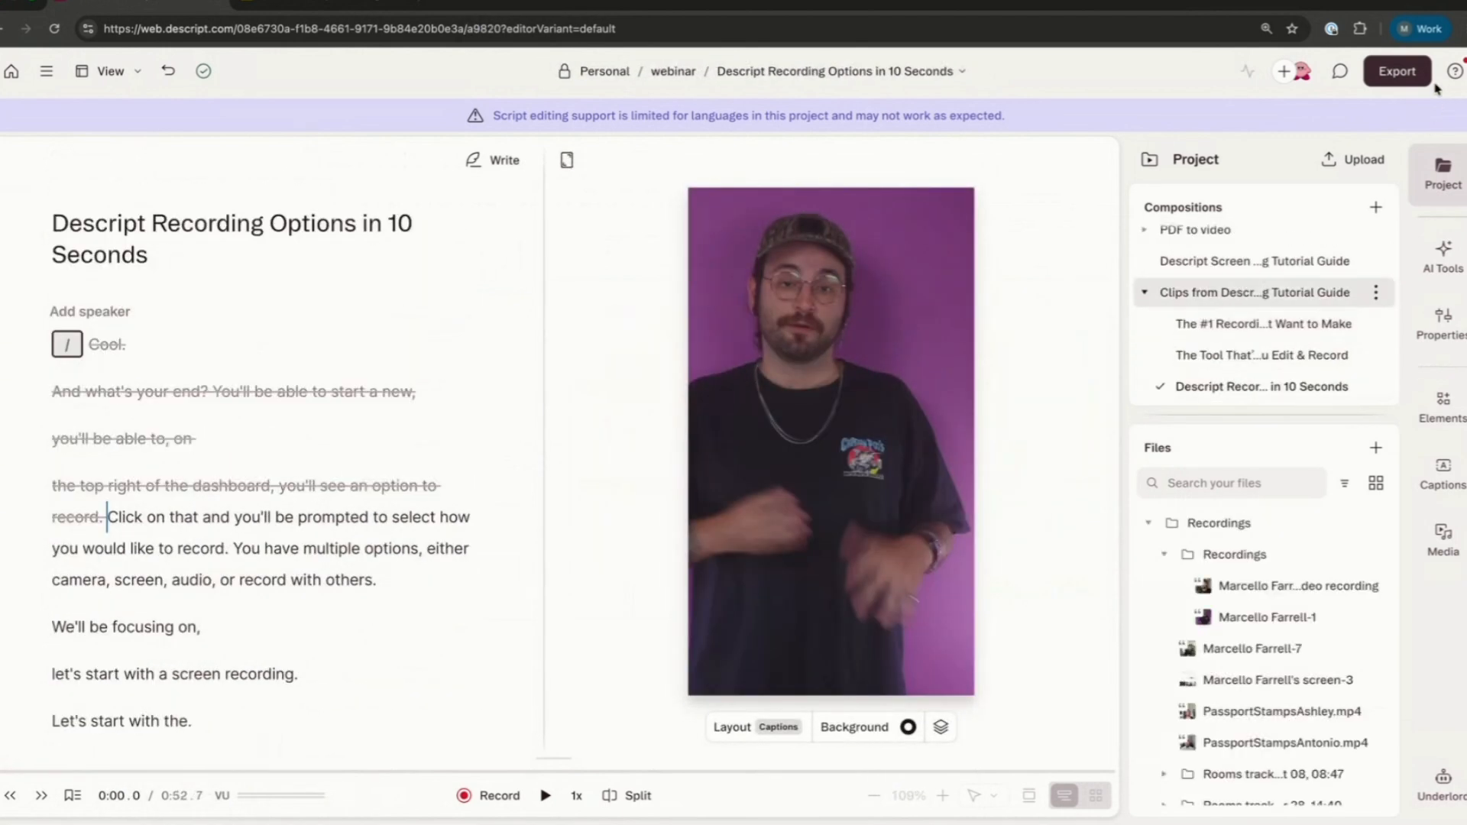
Open the clip's video export settings and browse the available destinations, keeping Descript (web link)
left_click(1396, 72)
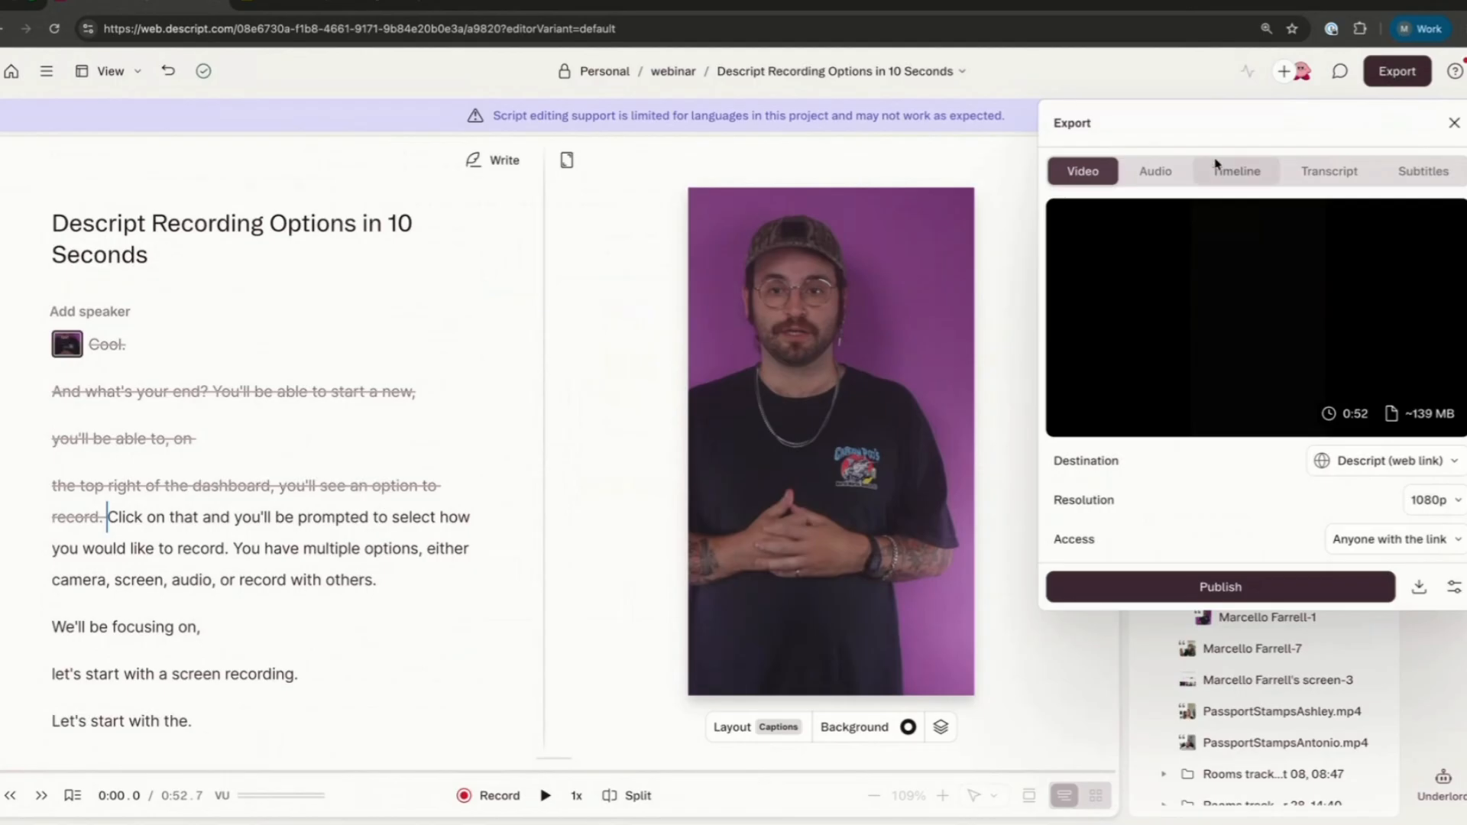
left_click(1355, 462)
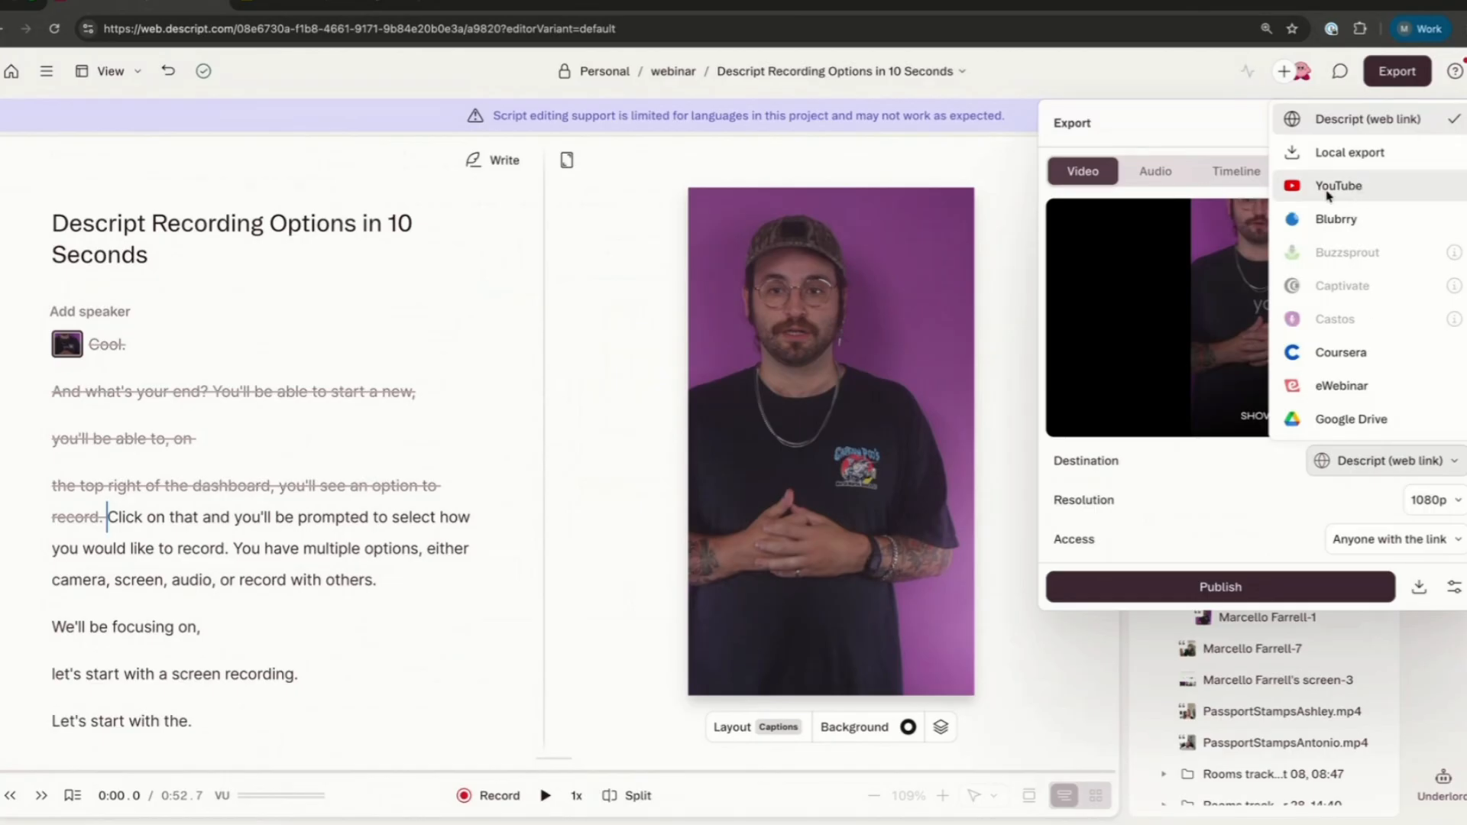
left_click(1404, 128)
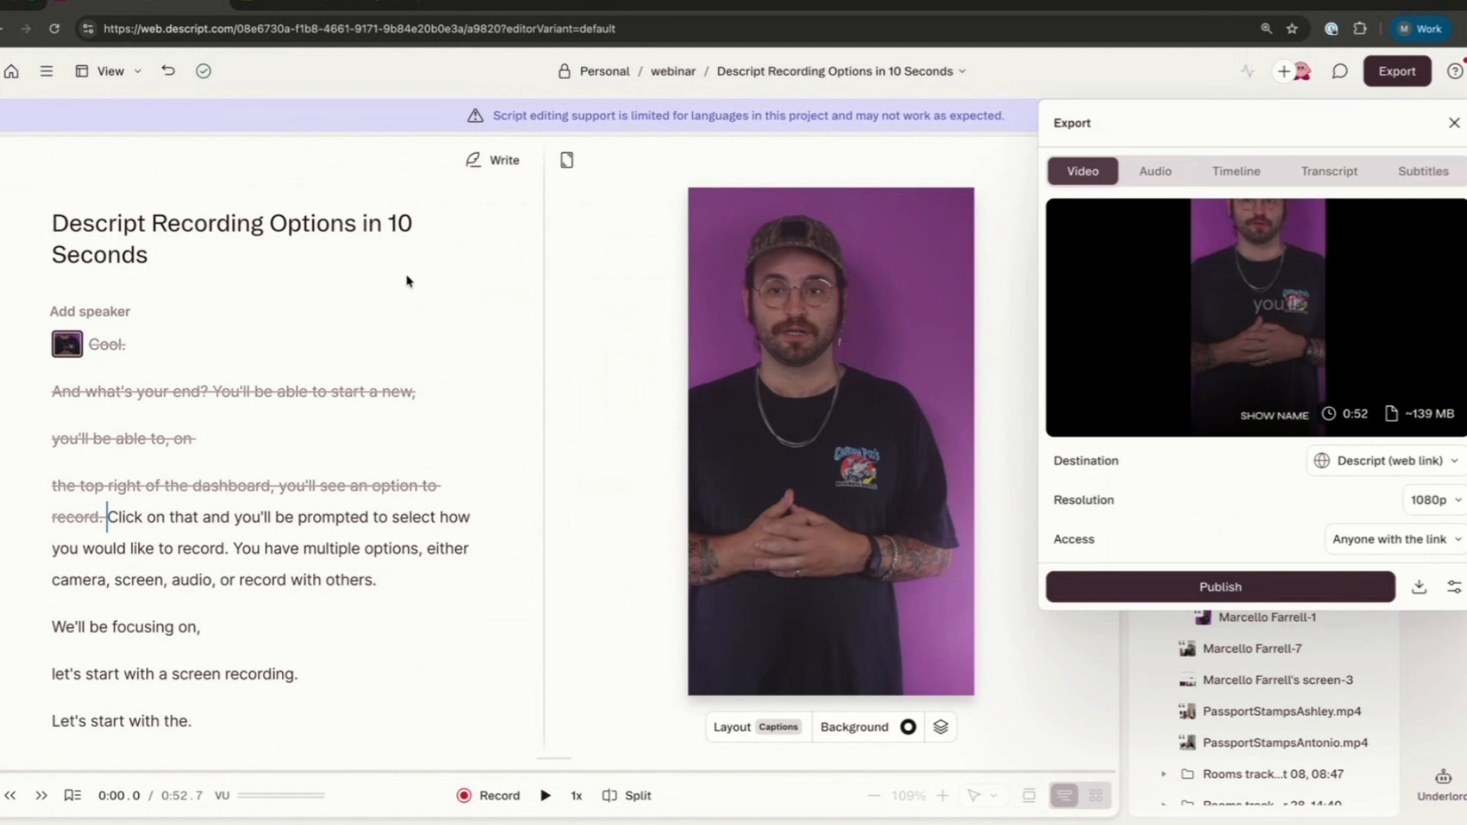
Set the video export destination to Local export and expand the advanced export options
left_click(1383, 461)
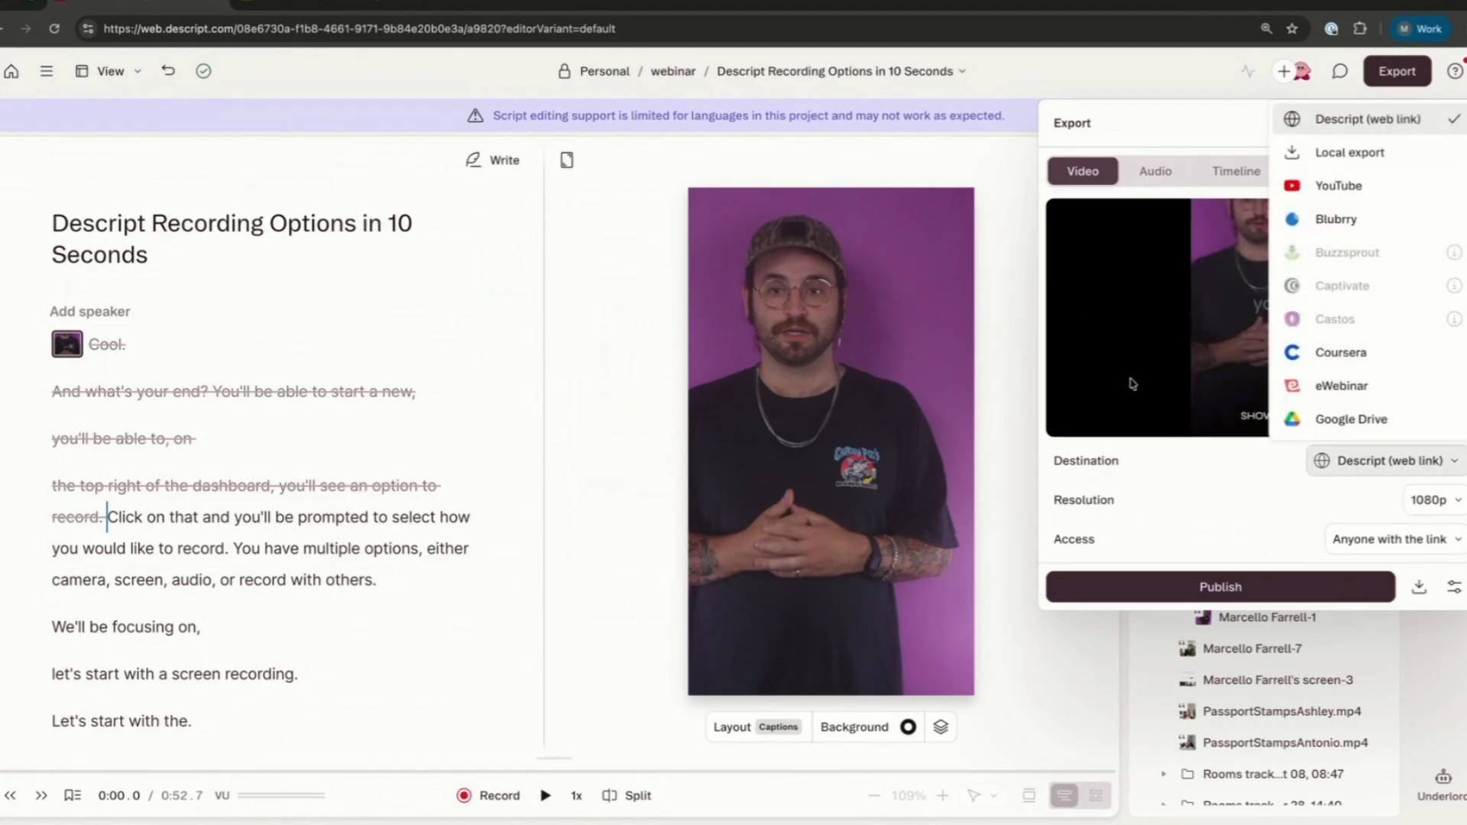
left_click(1382, 168)
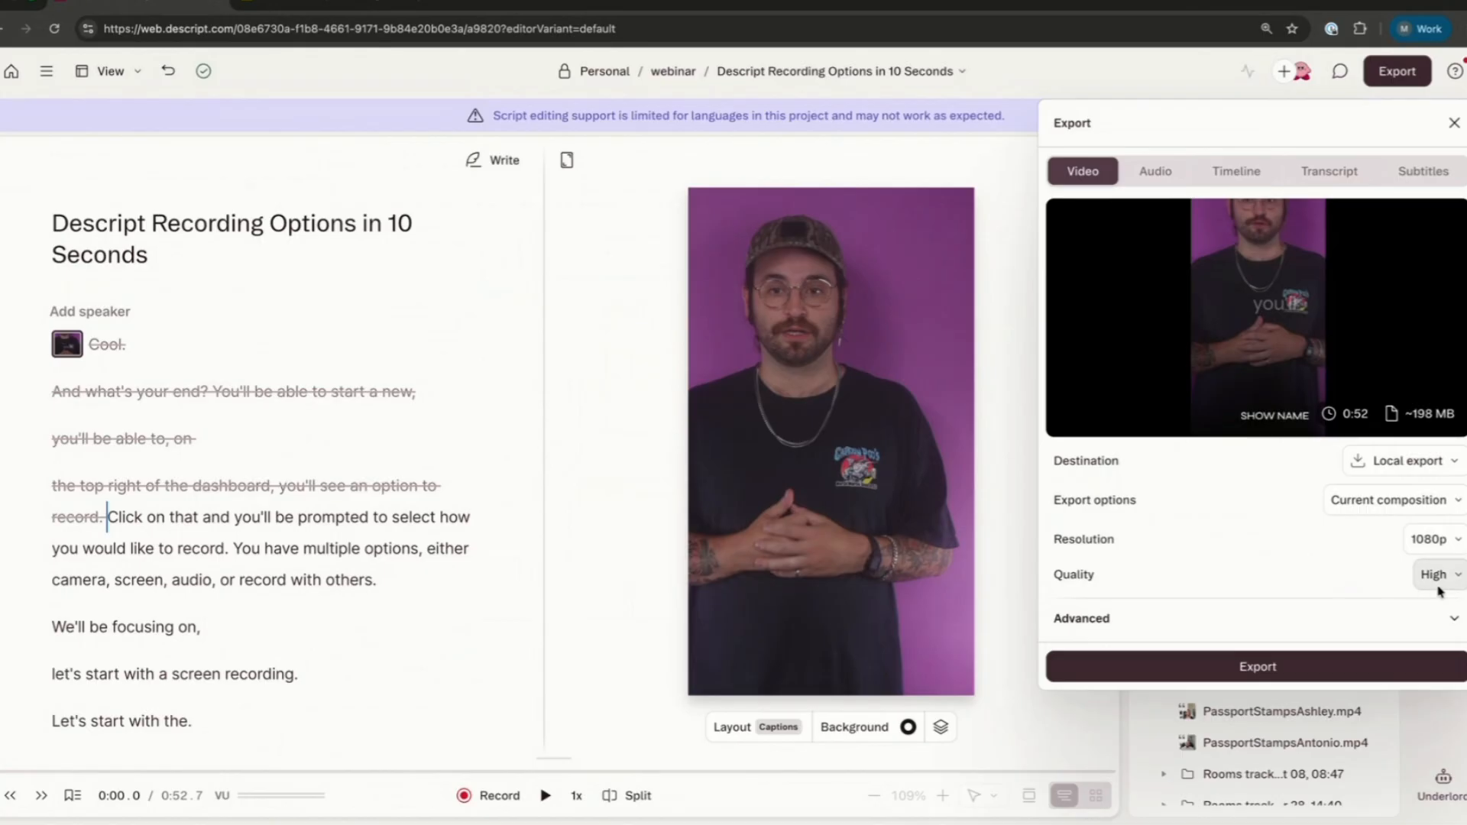
left_click(1435, 616)
scroll(1435, 616, "down", 2)
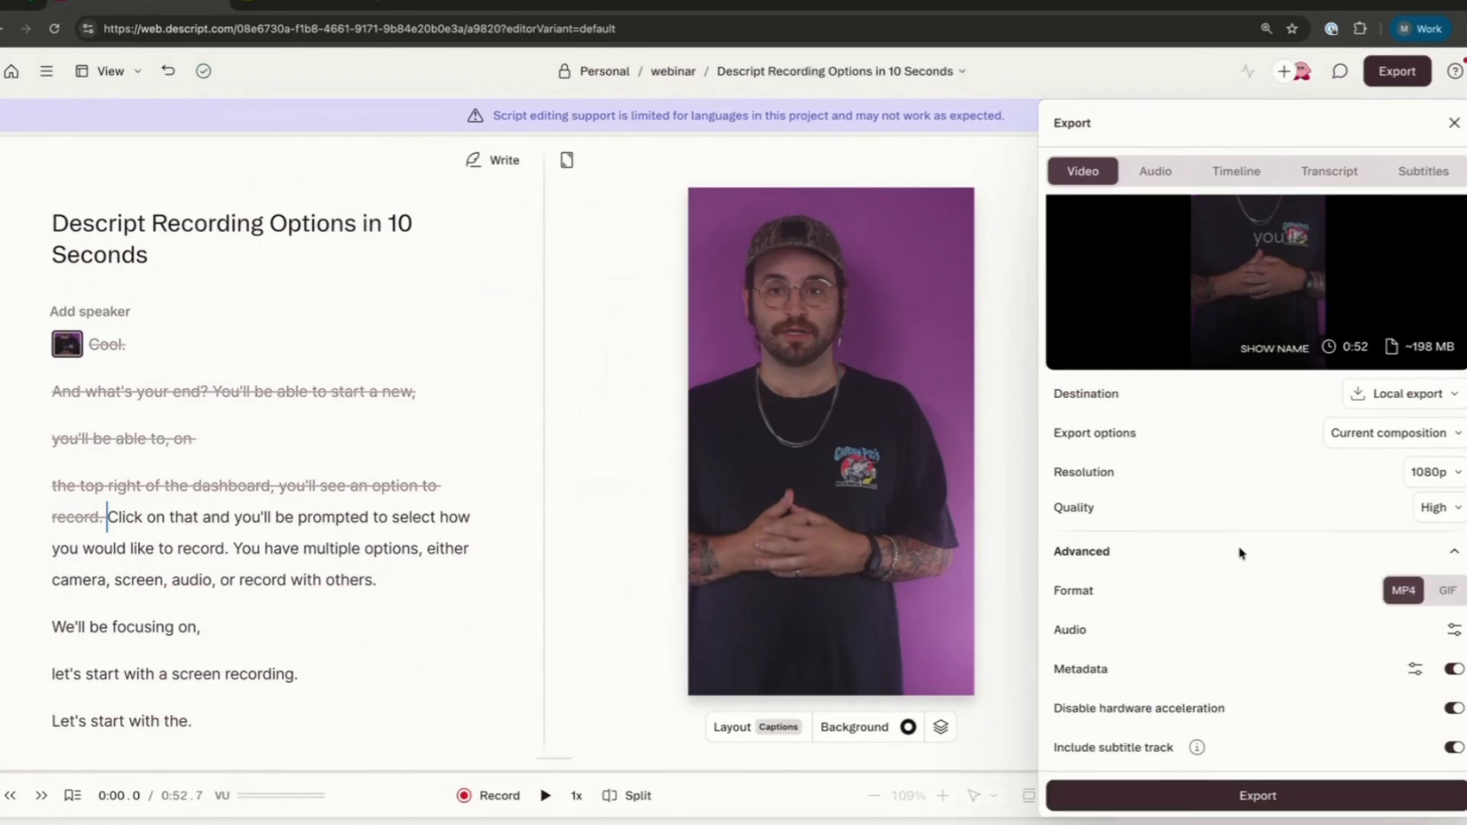
Set the export's audio bitrate to 160 kbps in the advanced audio settings
left_click(1454, 625)
left_click(1368, 627)
left_click(1454, 630)
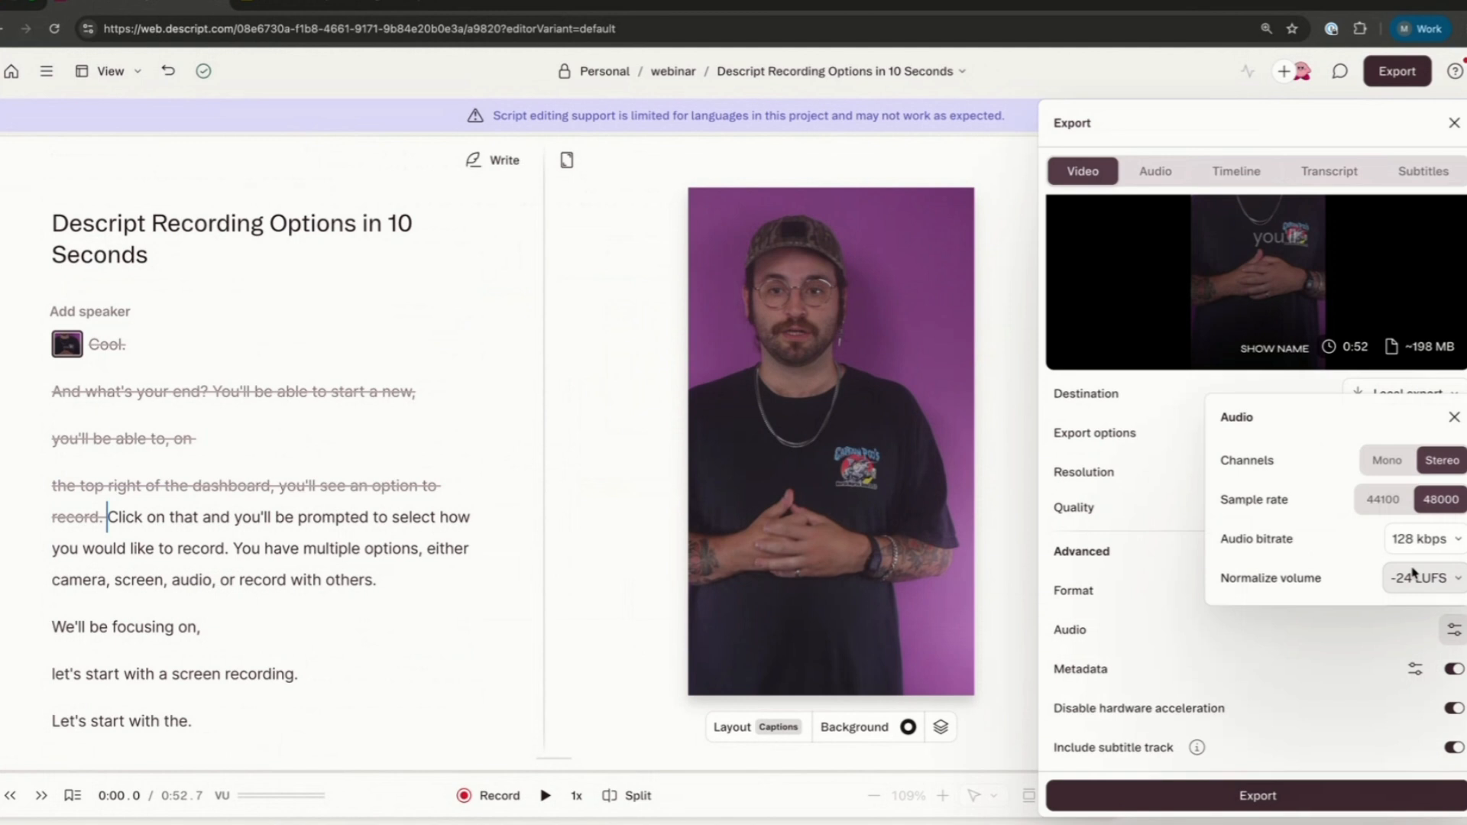
left_click(1445, 540)
left_click(1438, 429)
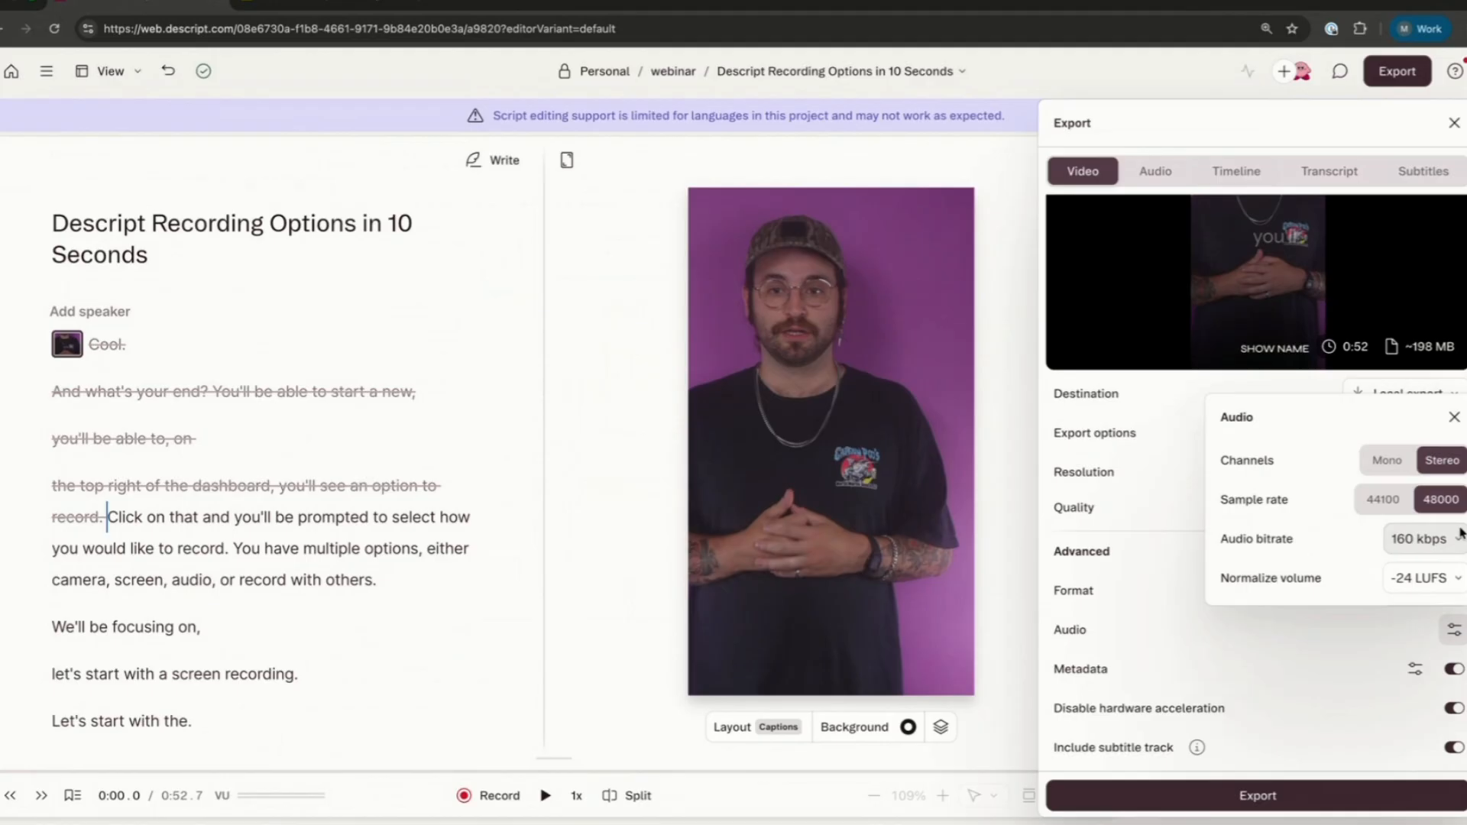
left_click(1455, 417)
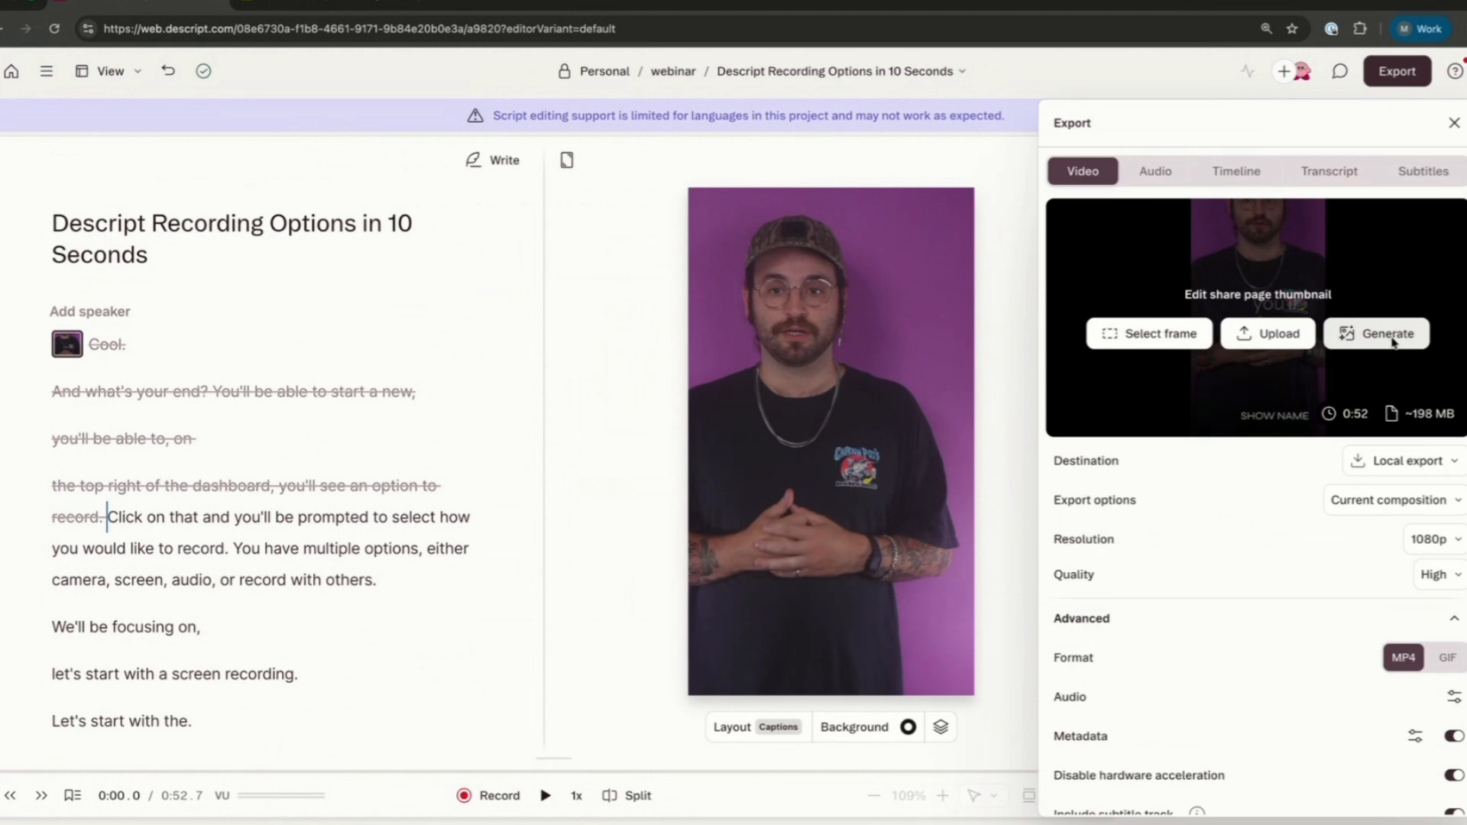
Look over the export range options, keeping Current composition, and close the export settings without exporting
left_click(1385, 501)
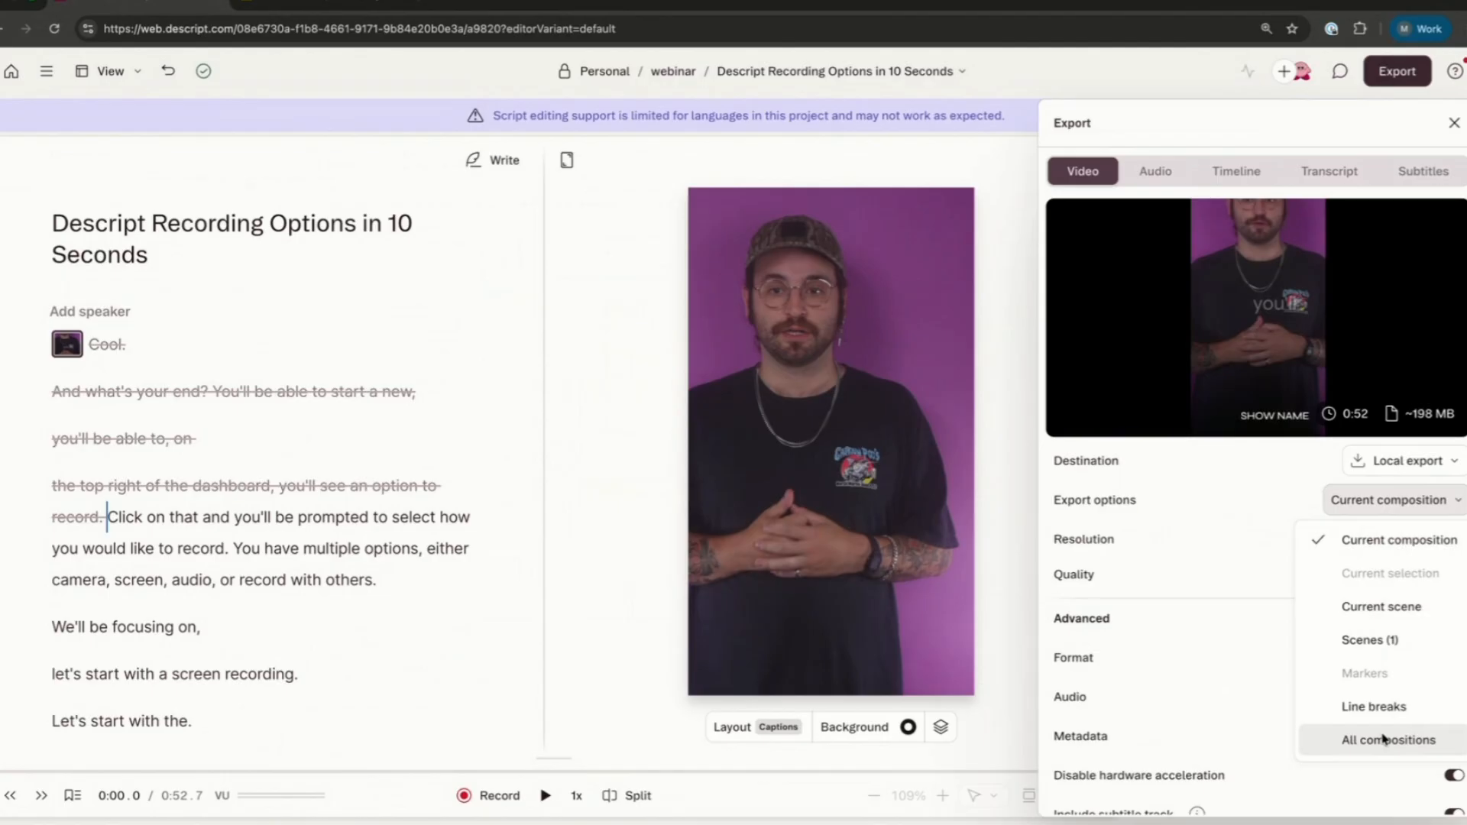
left_click(1453, 134)
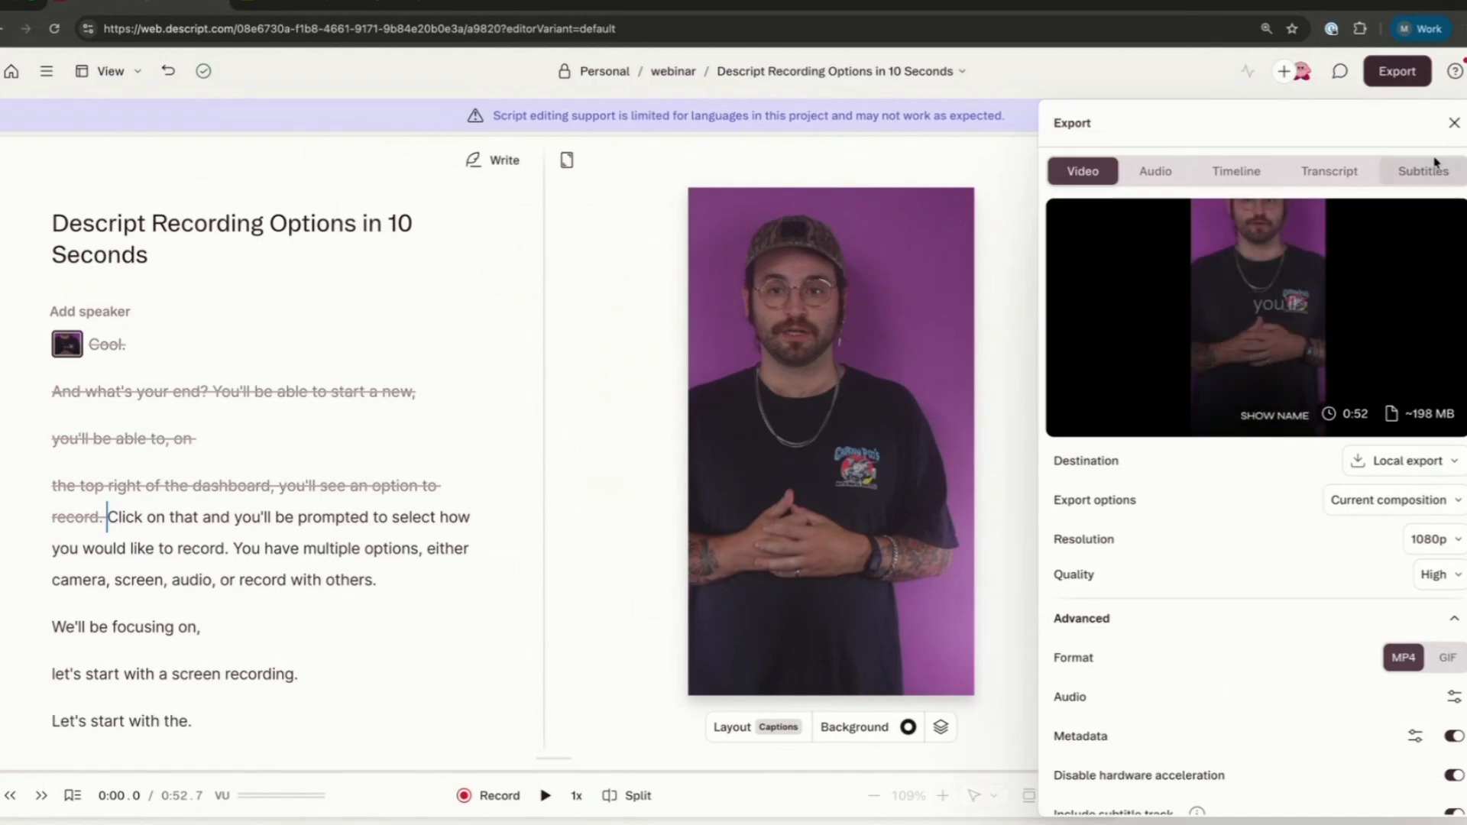
left_click(1453, 125)
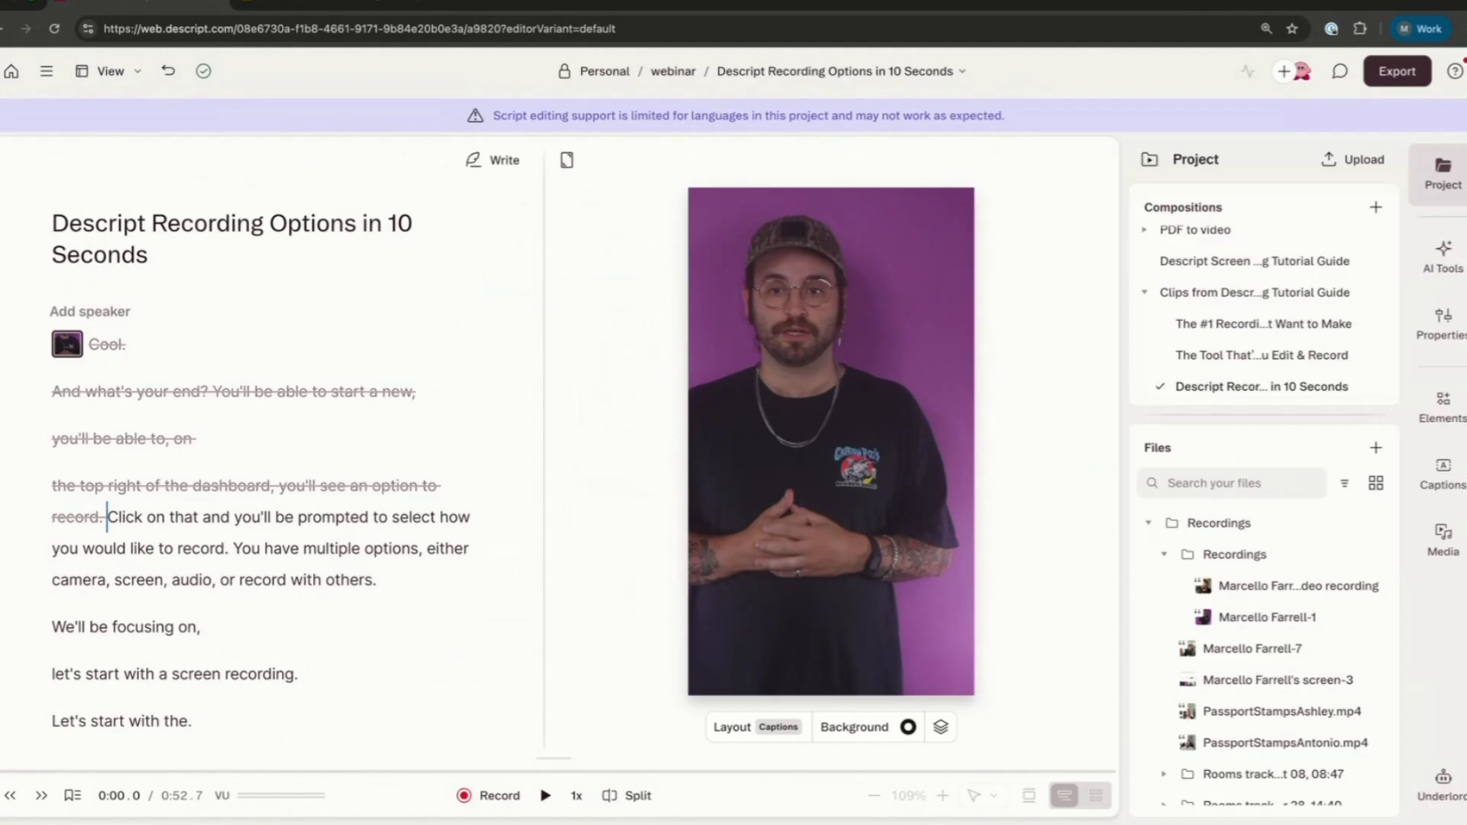
Look over the available AI tools and open the "101 Webinar - Main" composition
left_click(1444, 254)
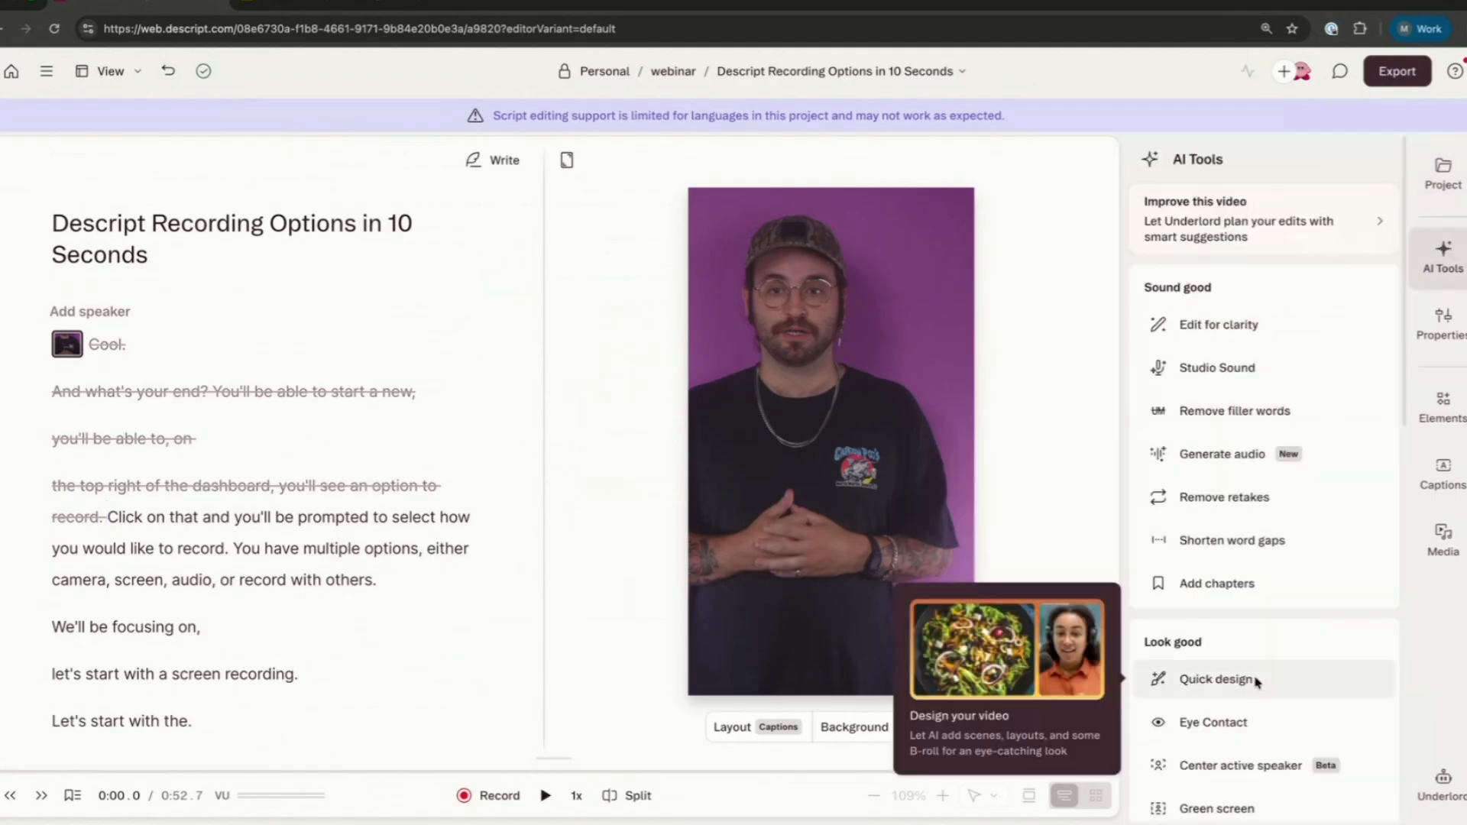
scroll(1256, 683, "down", 3)
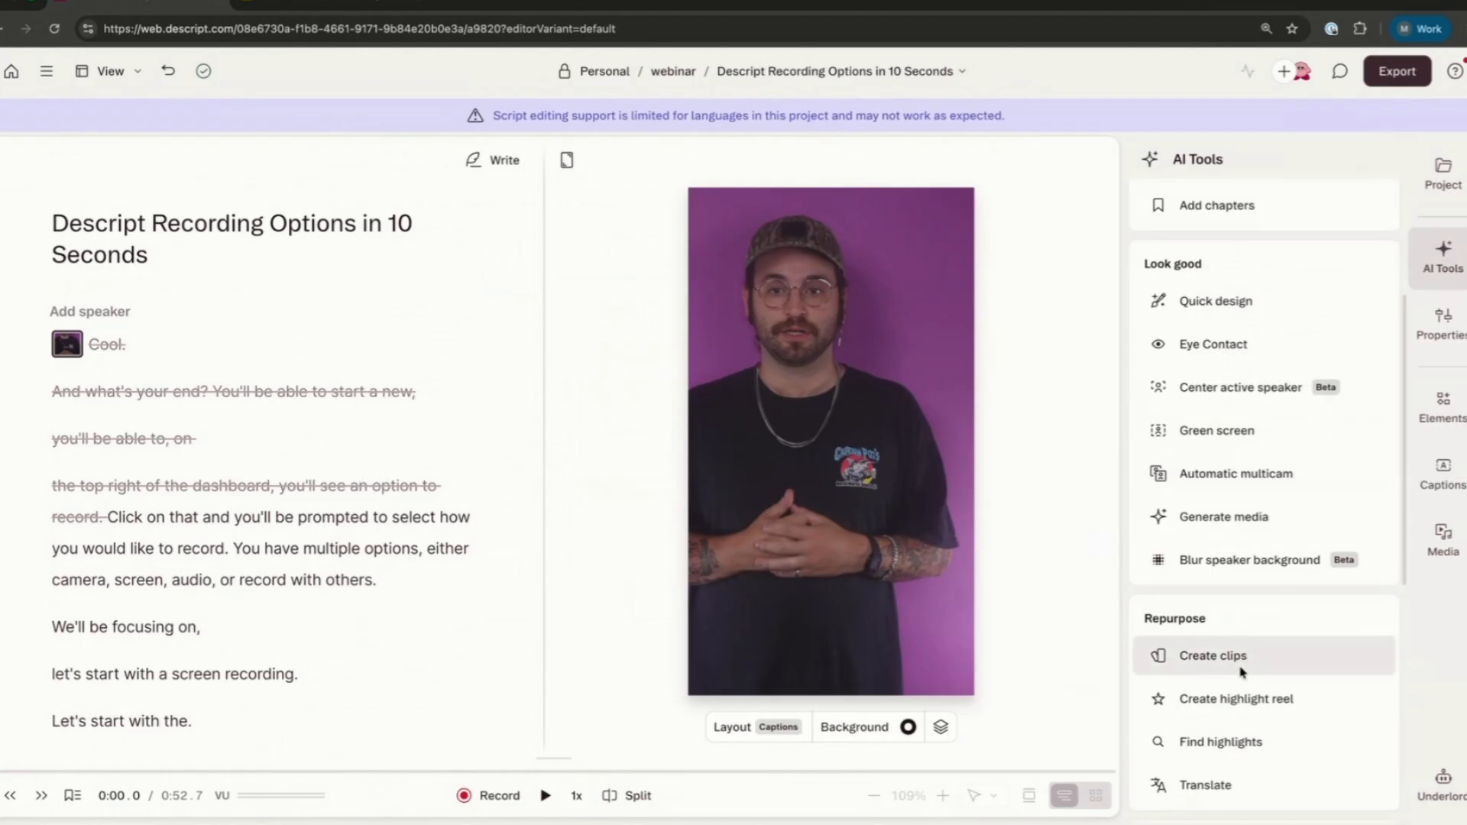
left_click(841, 71)
scroll(827, 171, "up", 3)
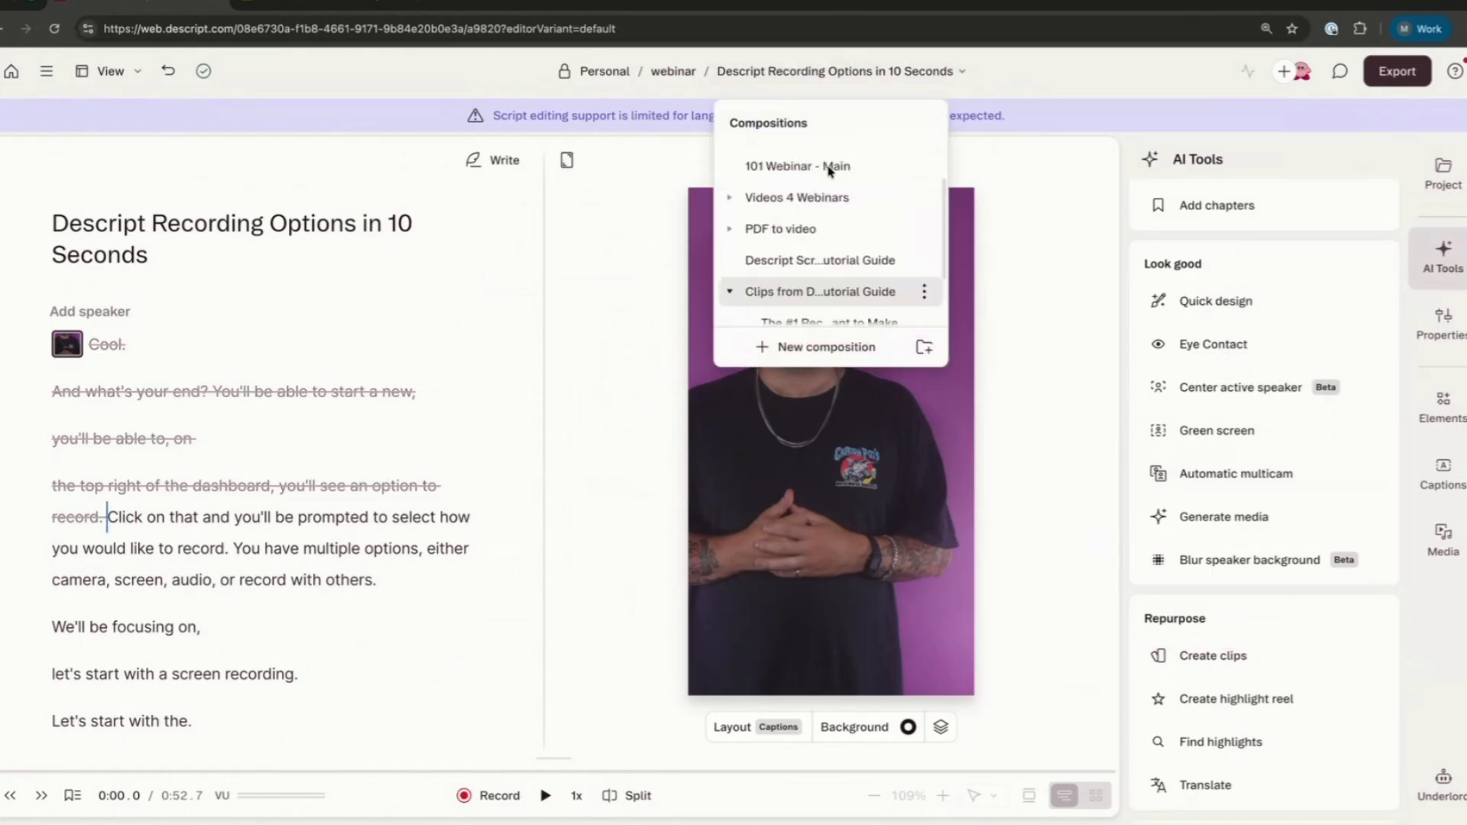
left_click(825, 167)
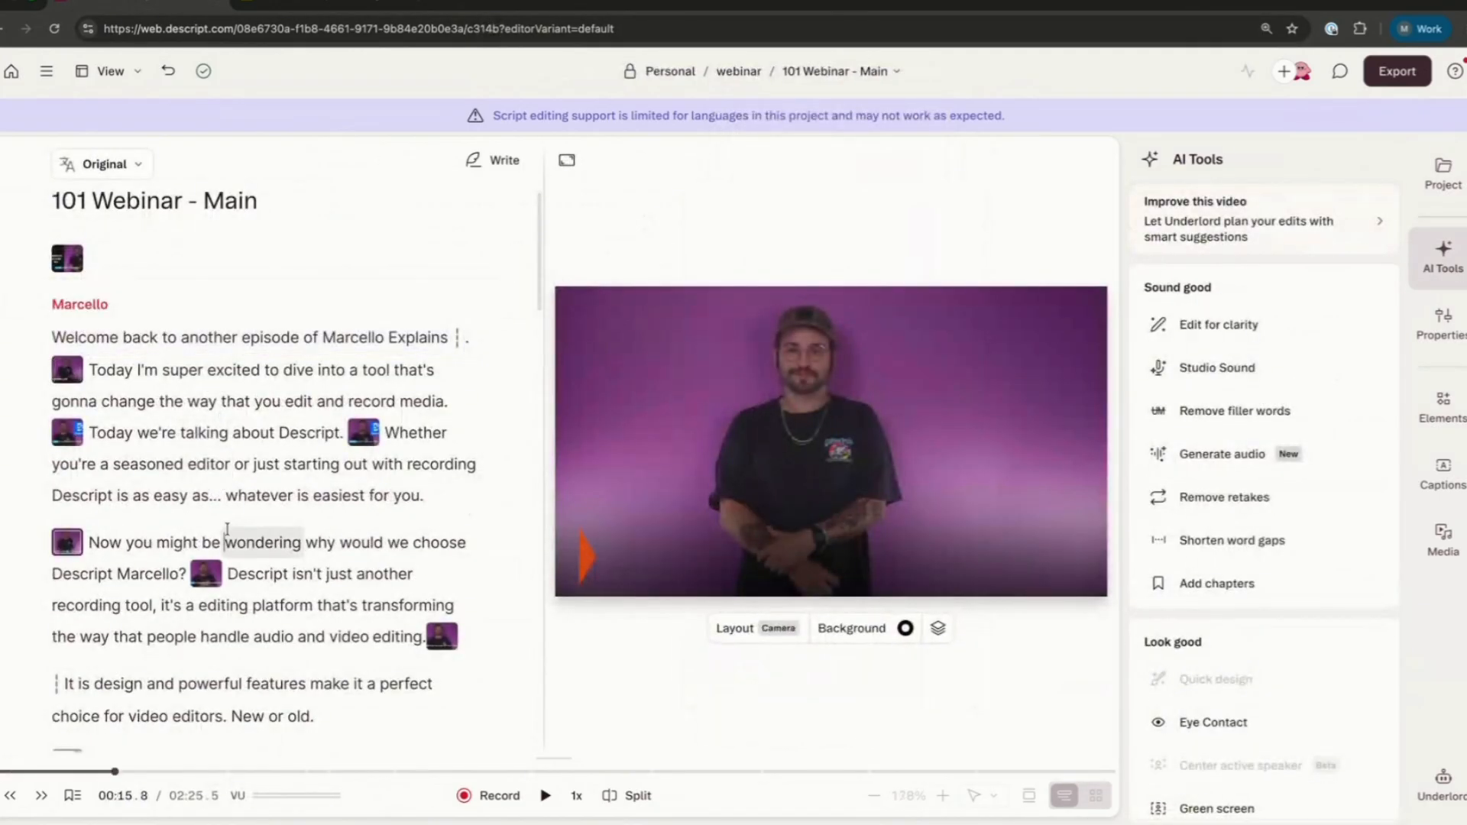
Select the "Whether you're a seasoned editor" sentence and single words in the script, and preview the "Today we're talking about Descript" scene
left_click_drag(426, 495, 407, 419)
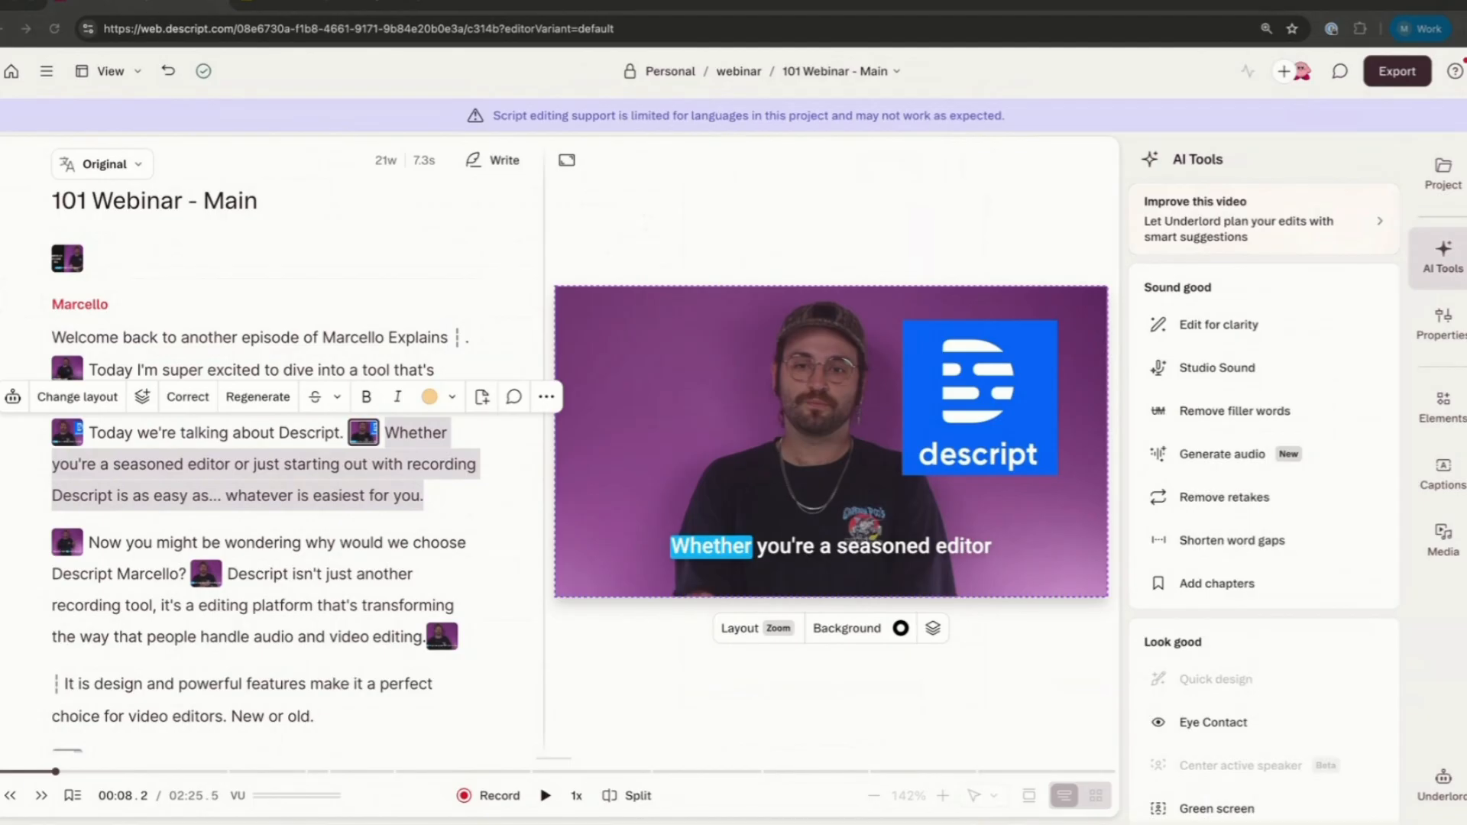
double_click(321, 494)
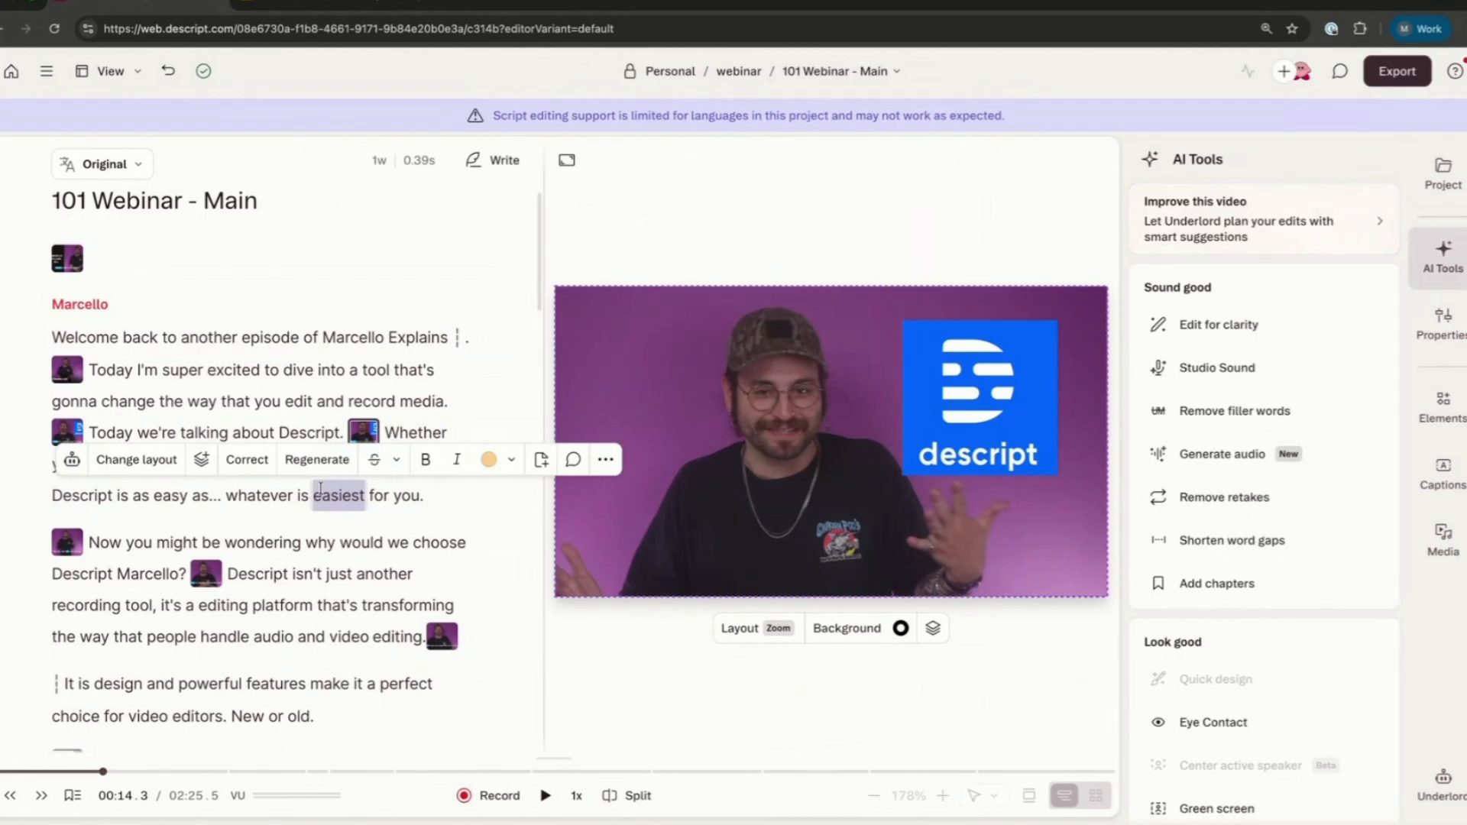
double_click(204, 336)
left_click(246, 427)
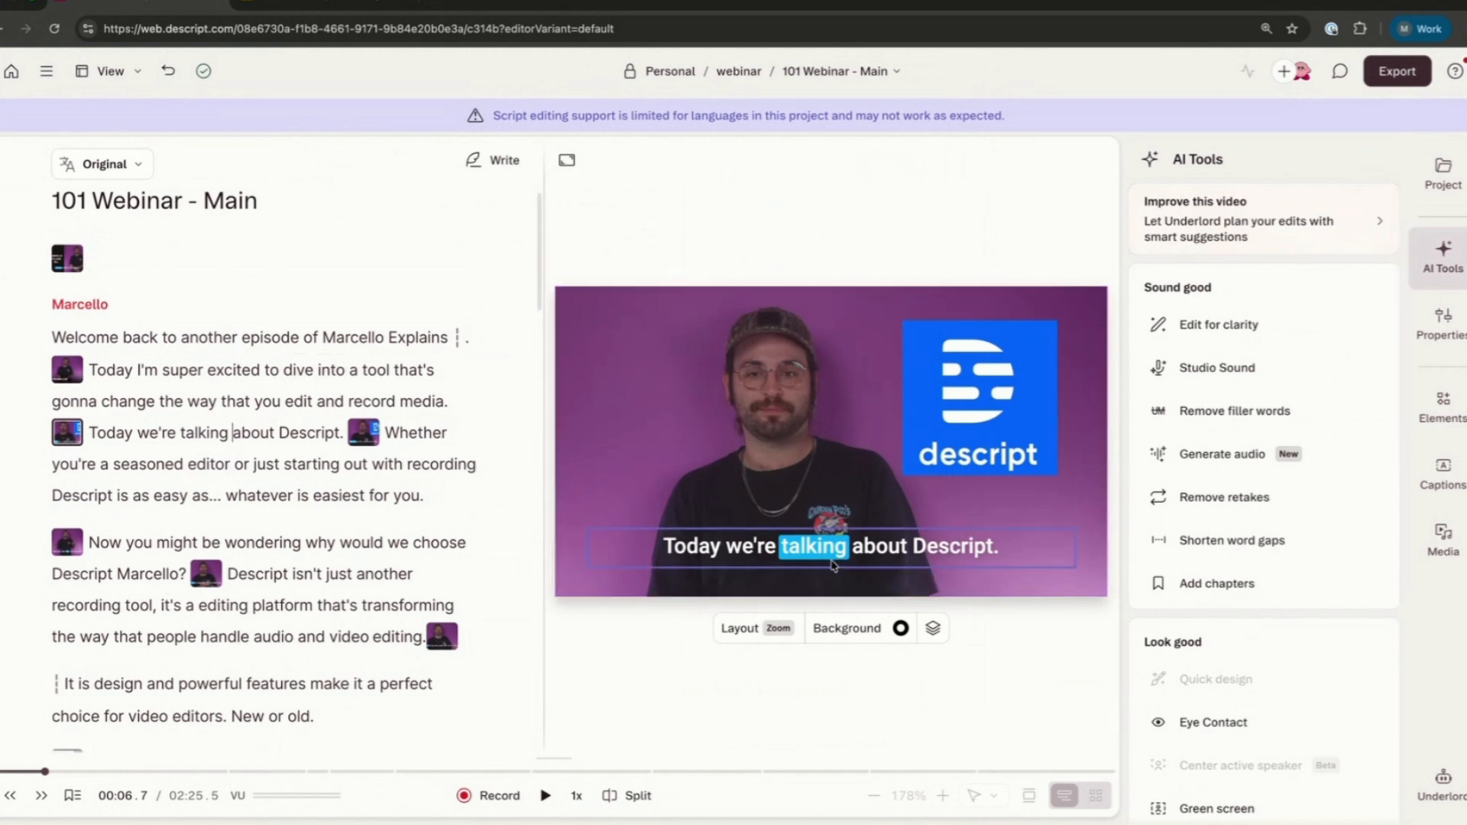
Look over the caption styles for all scenes and preview the captions at different words of the opening script
left_click(1456, 481)
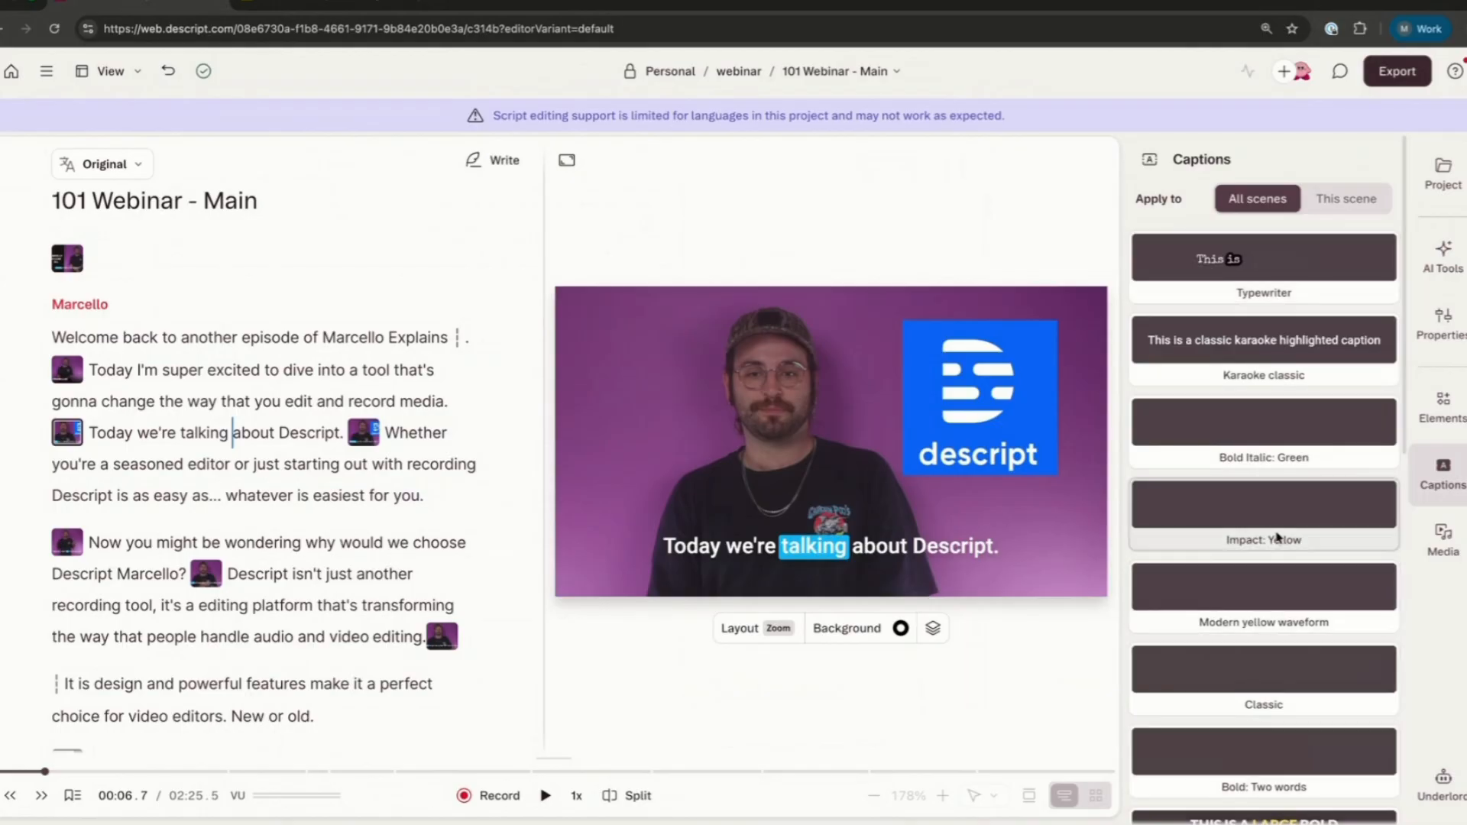
left_click(263, 368)
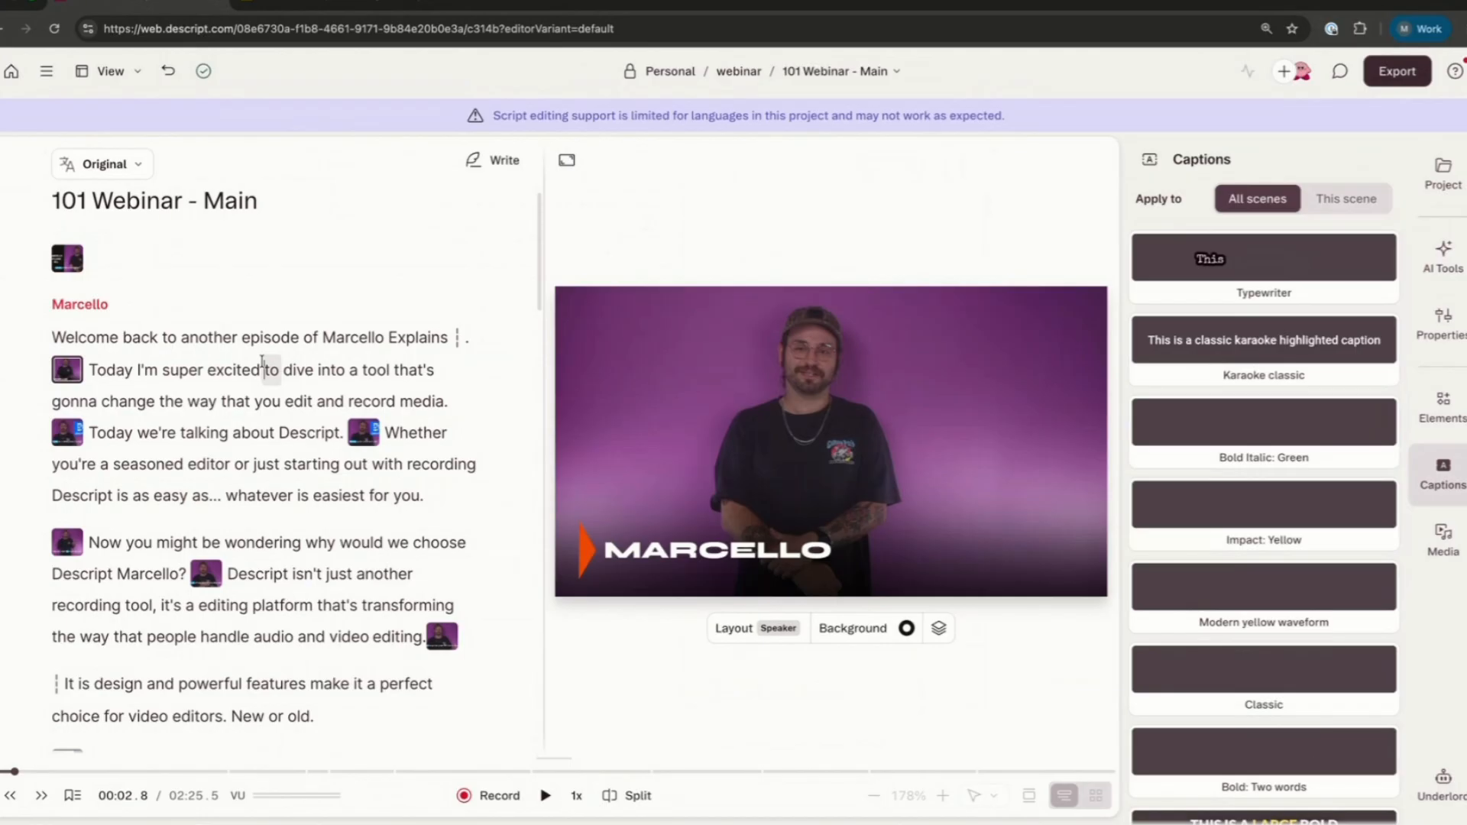
left_click(147, 472)
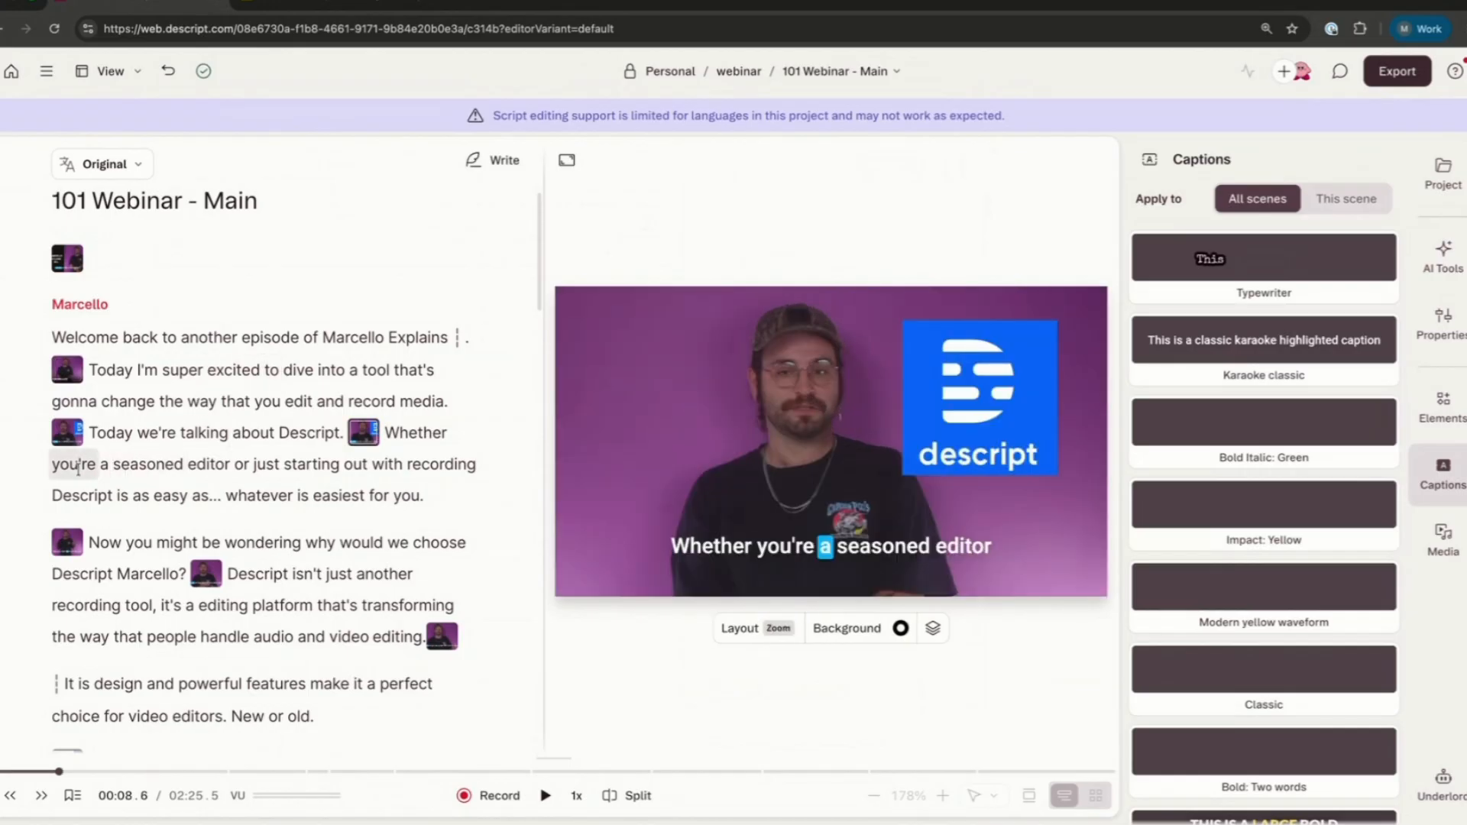
left_click(155, 468)
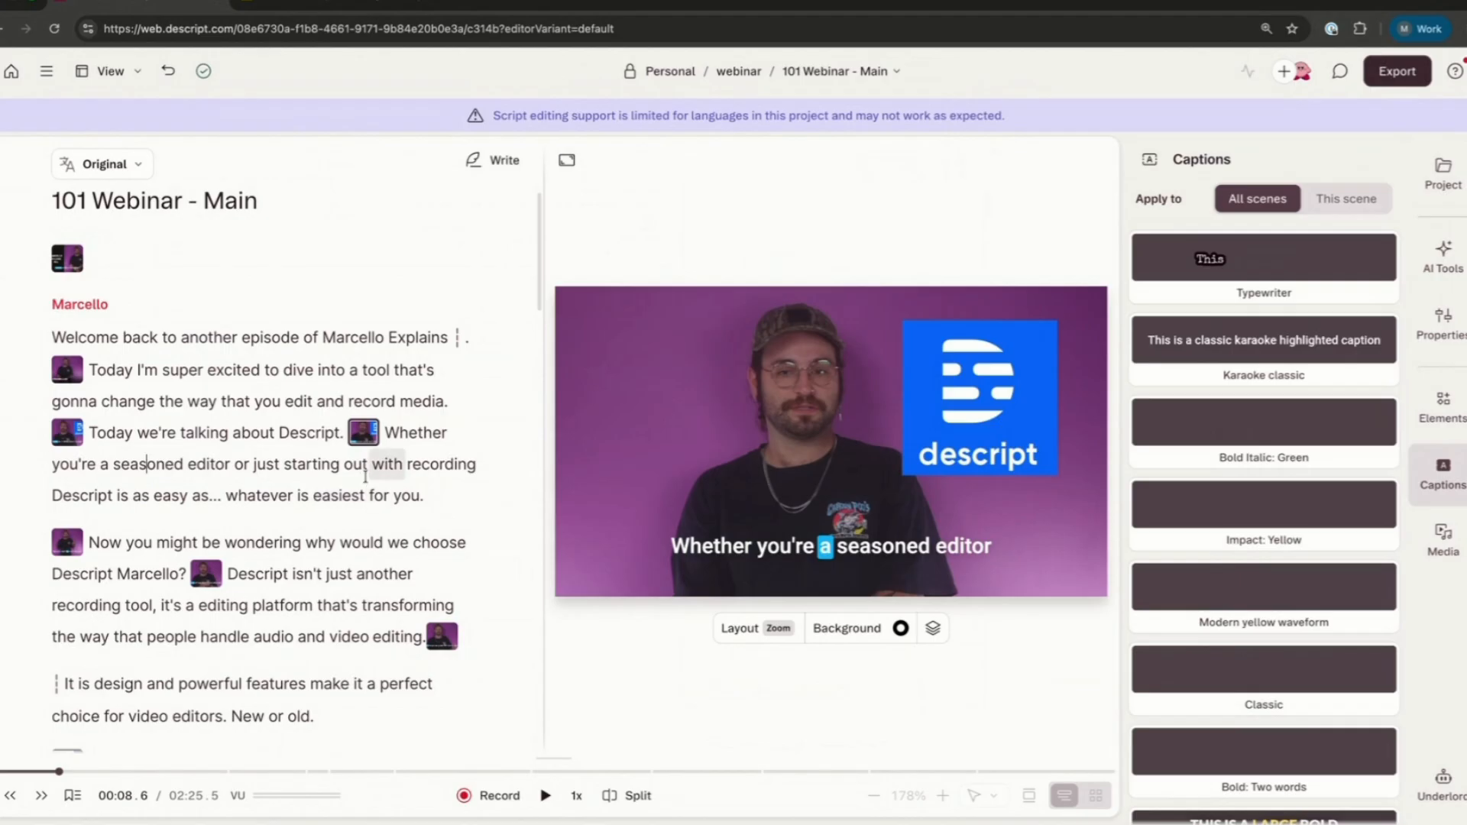
Regenerate the word "seasoned" in the script as "tenured"
double_click(143, 462)
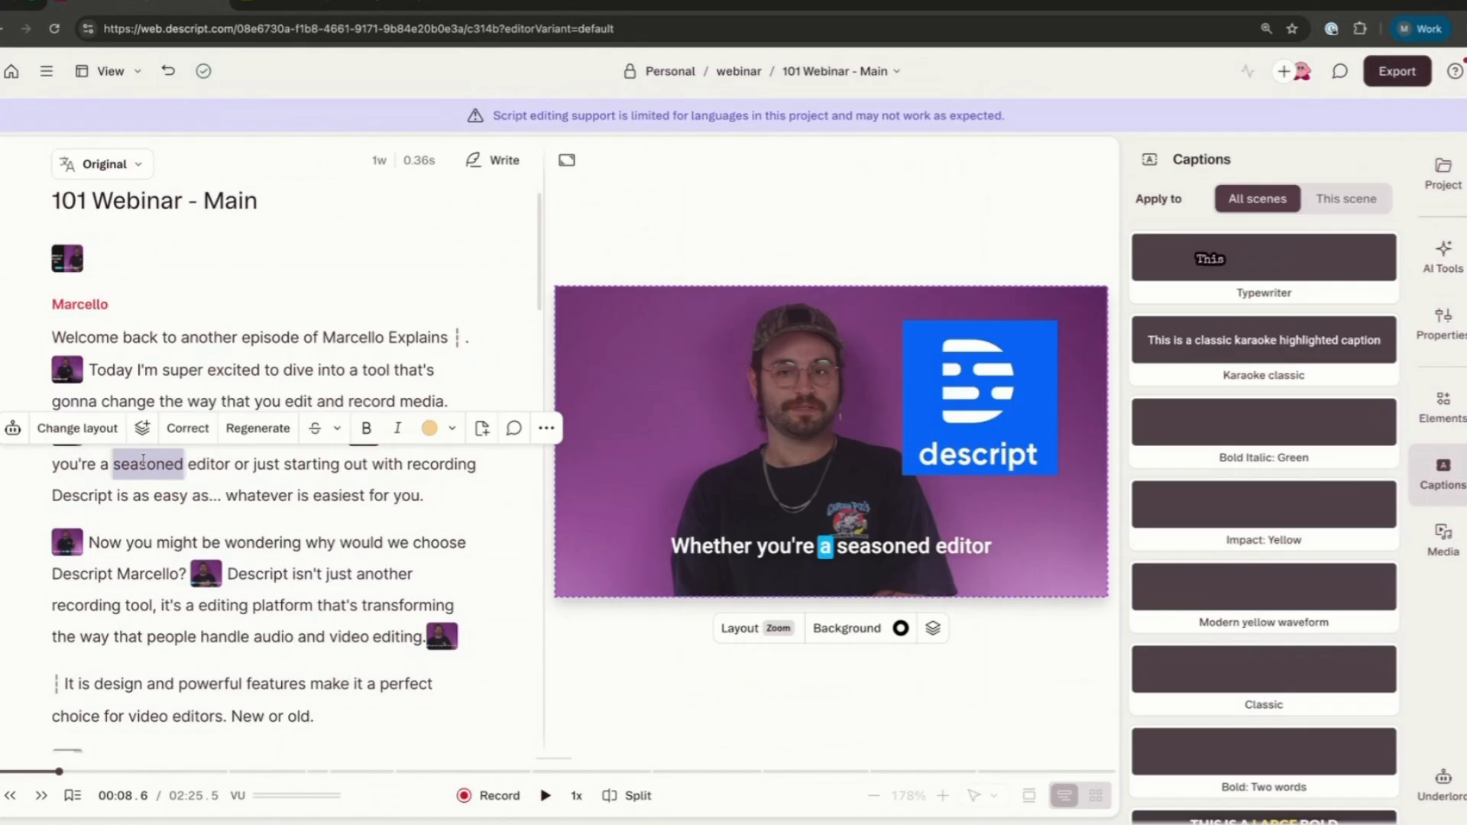
left_click(269, 428)
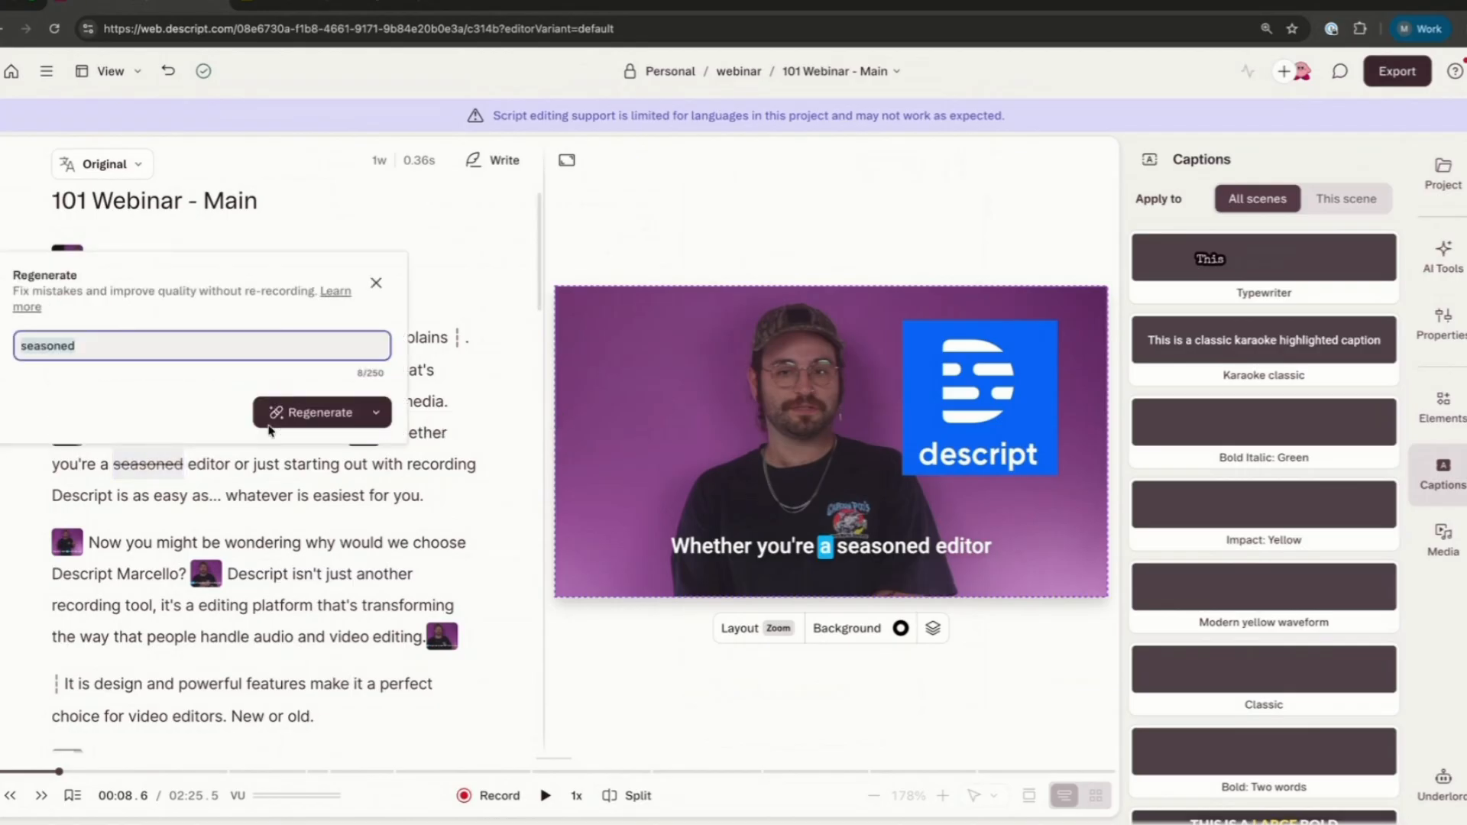
left_click(152, 347)
key("ctrl+a")
type("teur")
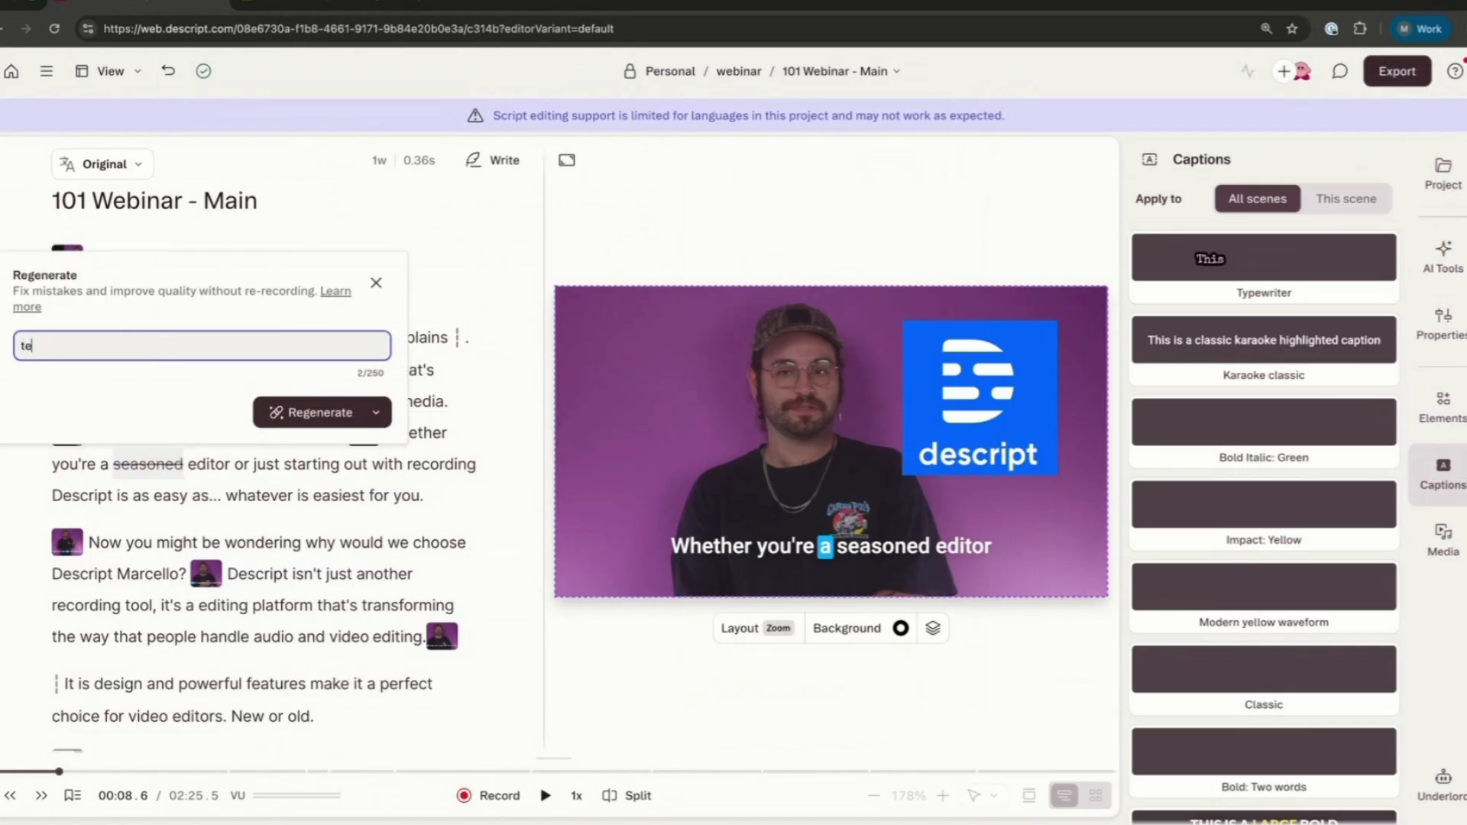
key("BackSpace")
key("BackSpace")
type("nured")
left_click(333, 417)
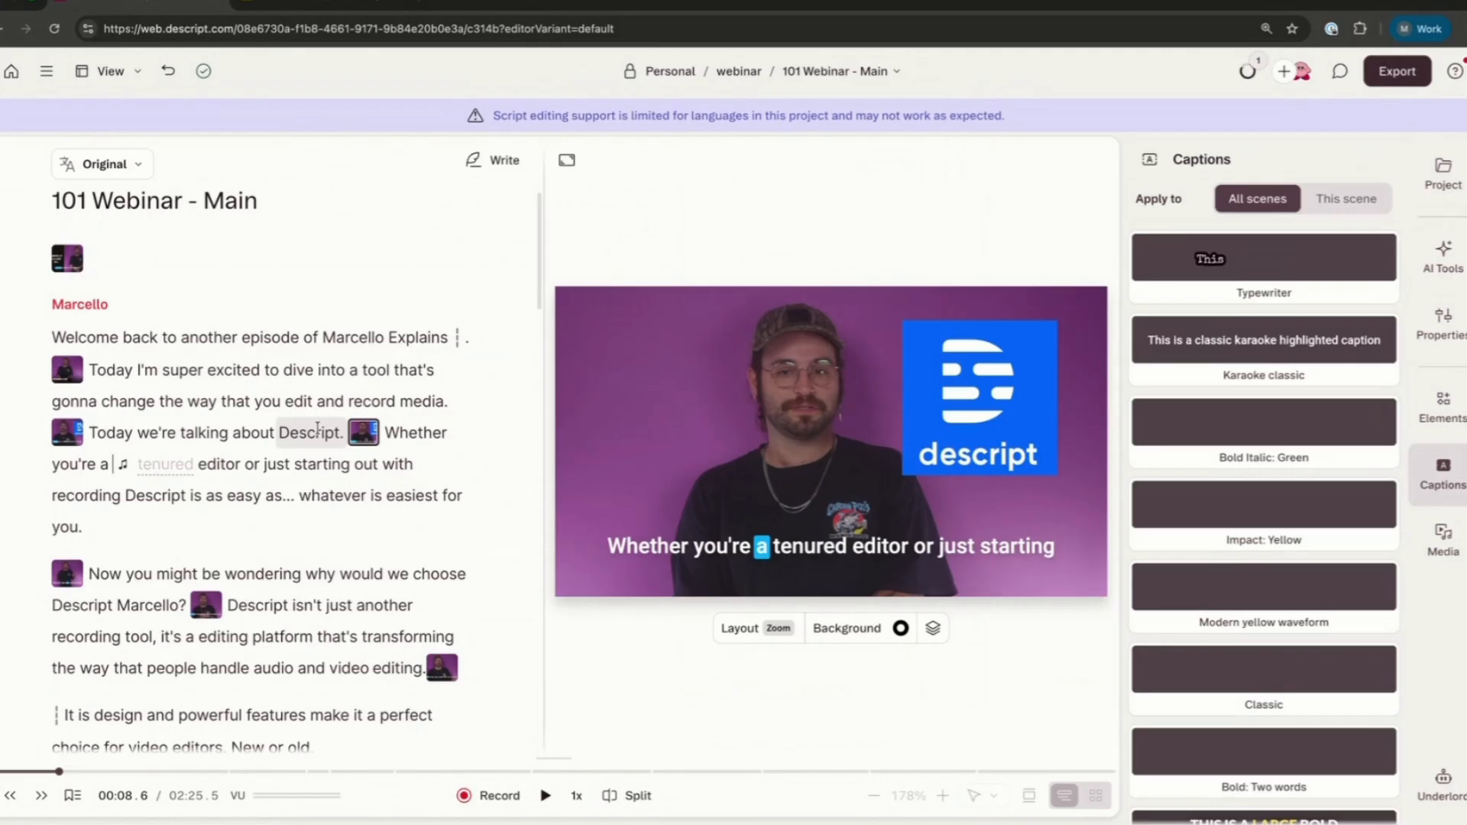
Play back the sentence with the regenerated word, starting from "Whether", and stop at its end
mouse_move(162, 475)
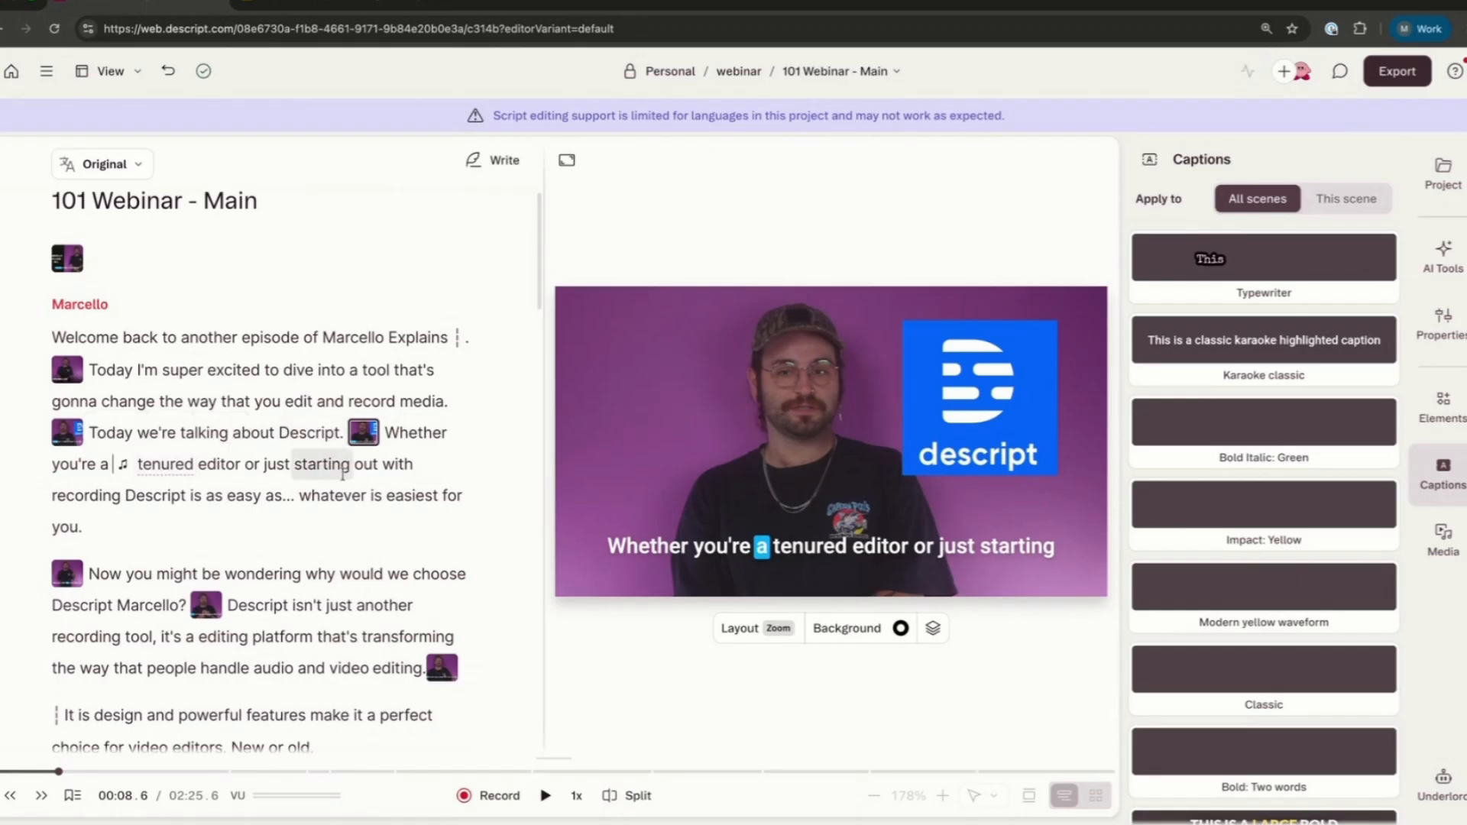
left_click(405, 432)
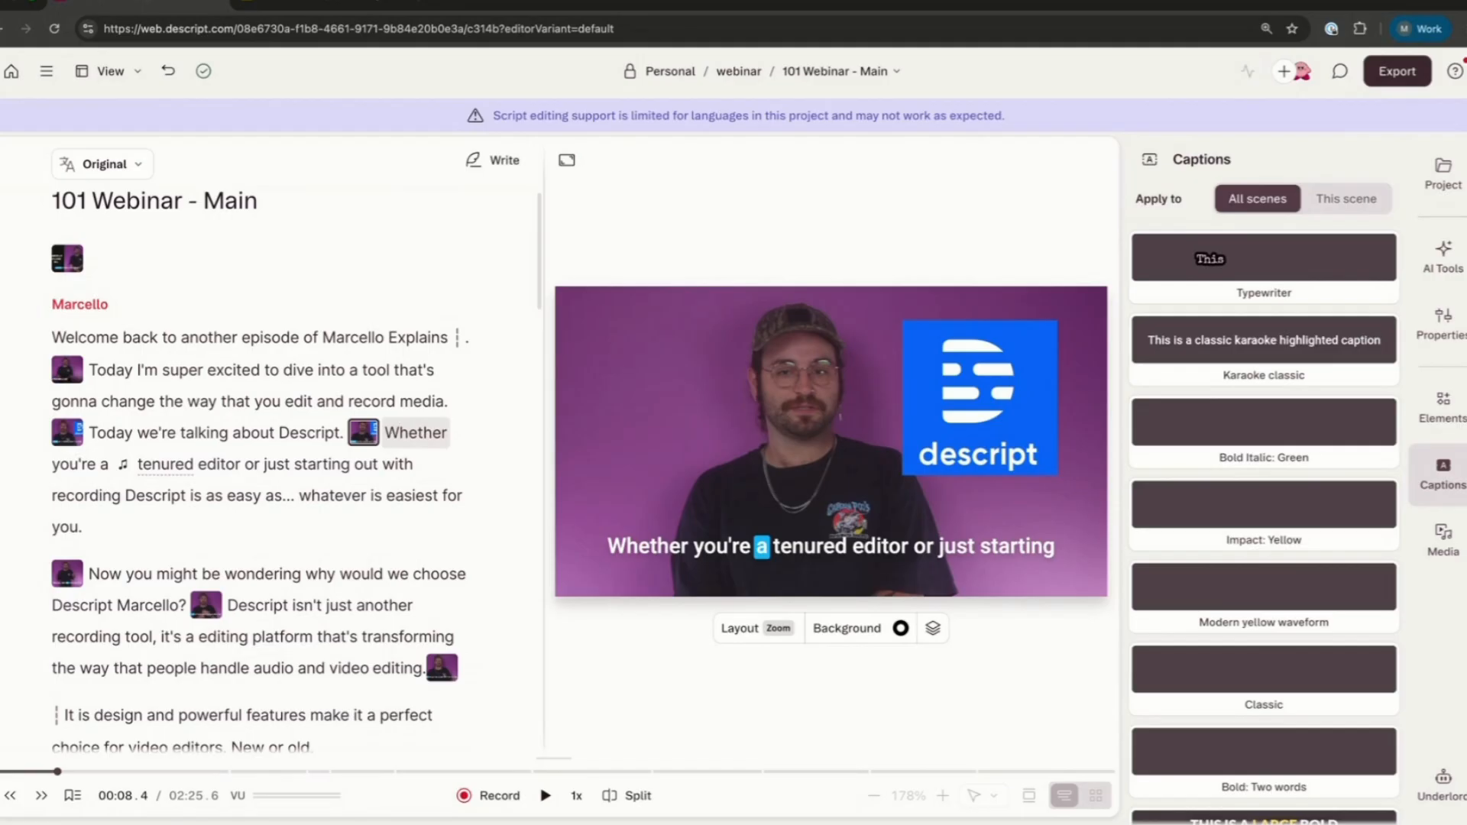
key("space")
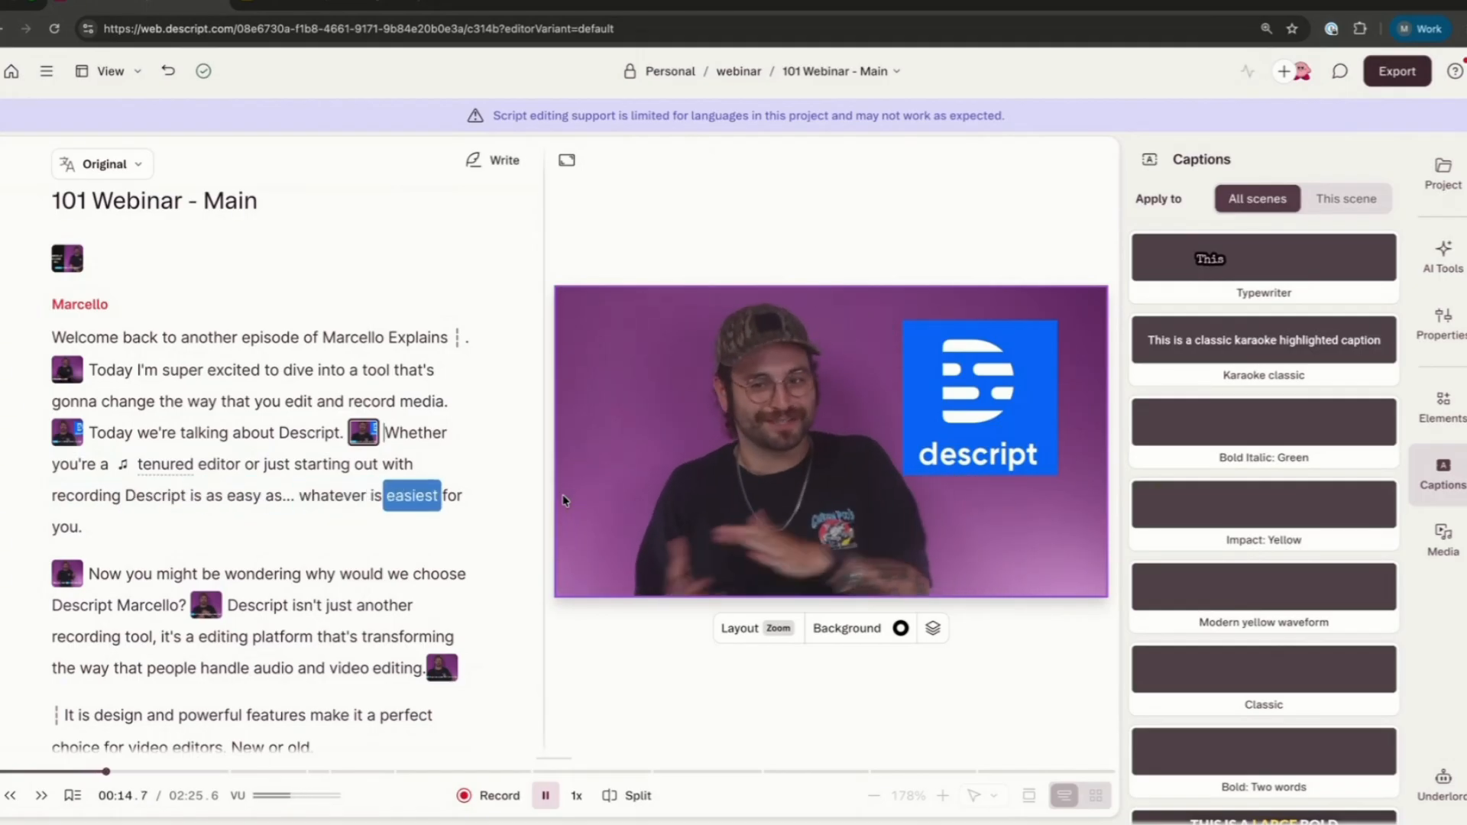
key("space")
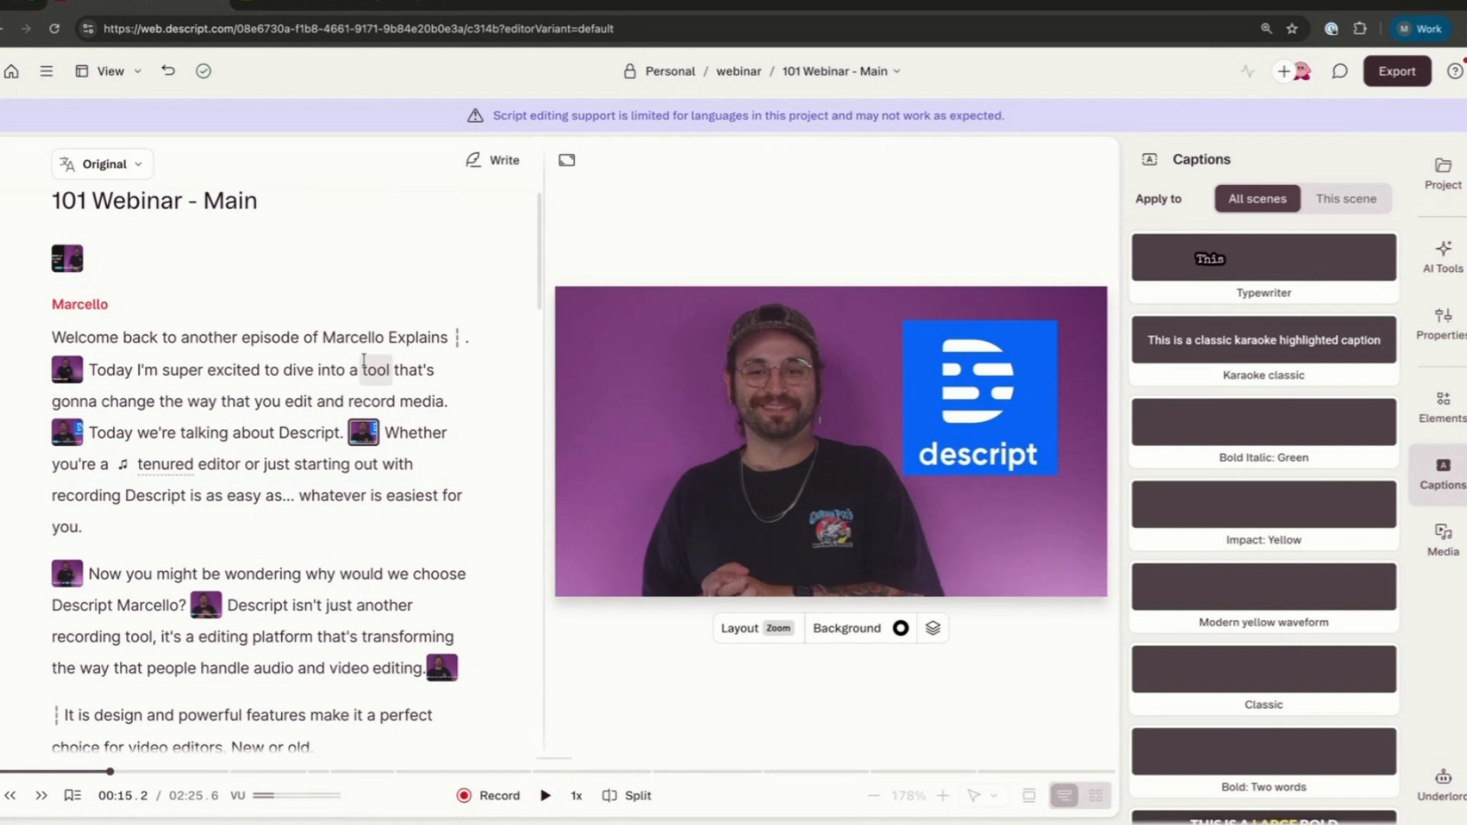
Open the "Product Demo - AI Voice" composition from the Videos 4 Webinars folder and go to the start of its script
left_click(871, 82)
scroll(845, 213, "down", 2)
scroll(822, 219, "up", 2)
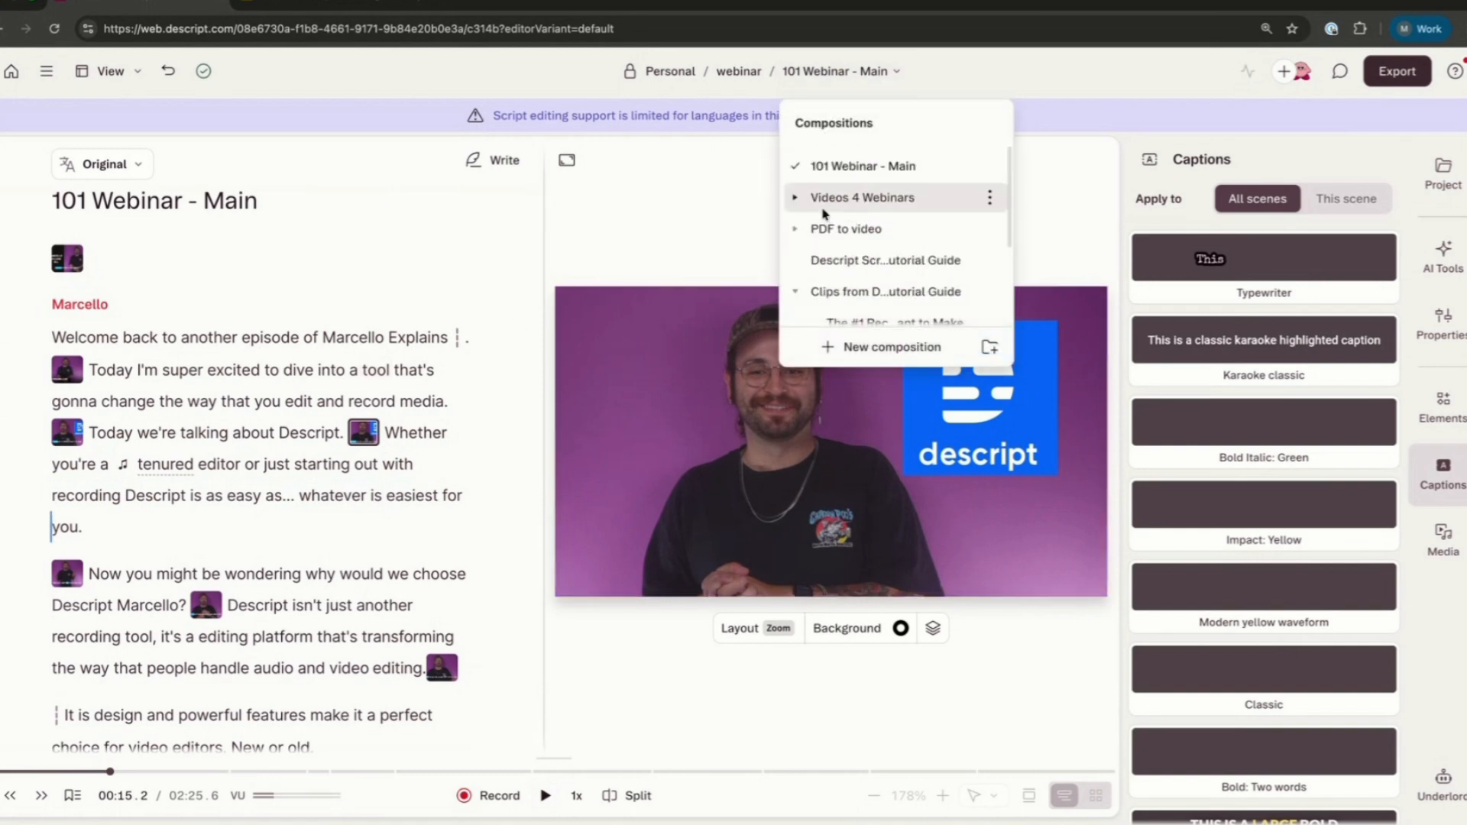
left_click(795, 201)
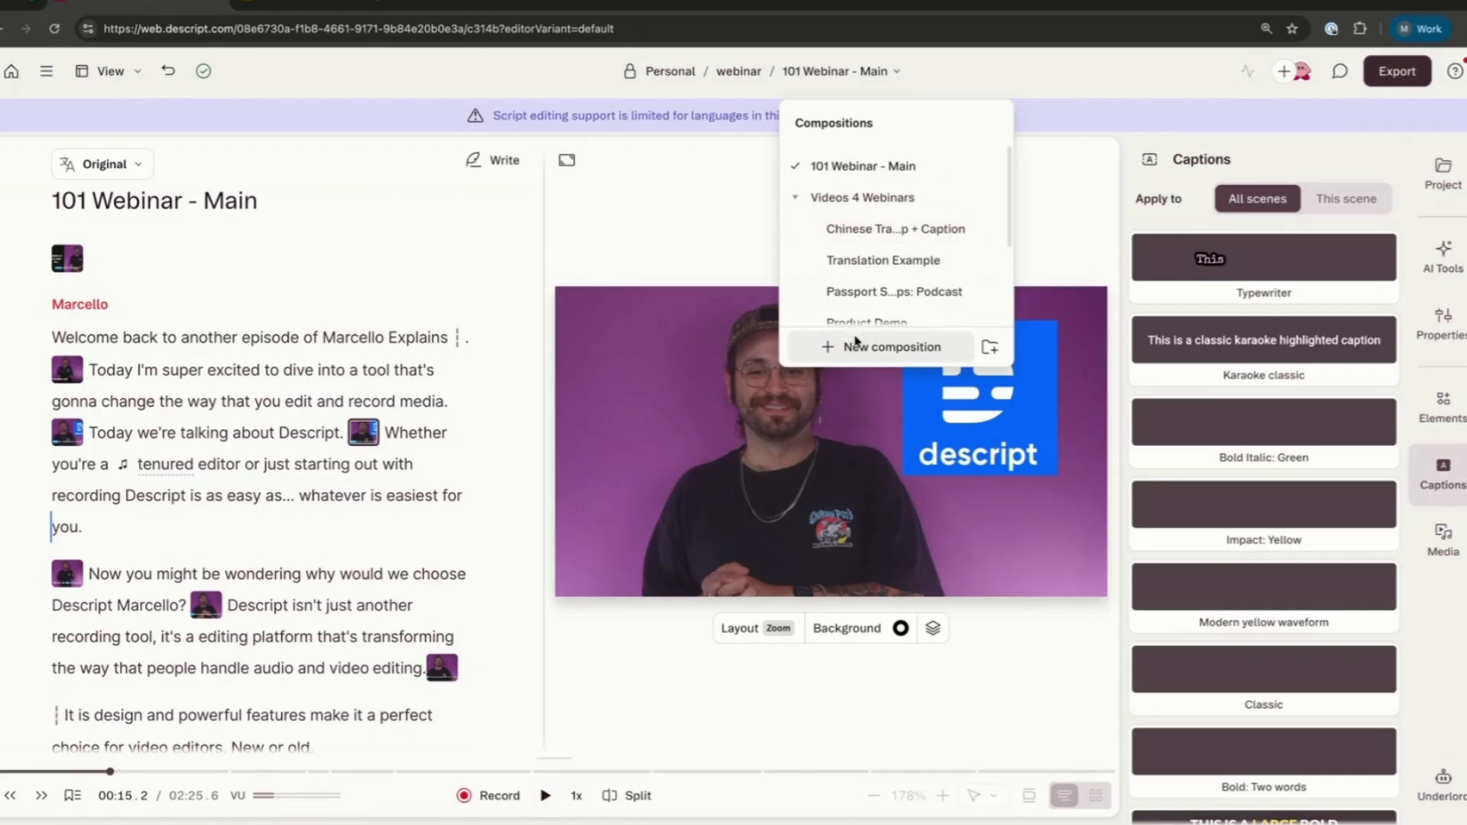
scroll(806, 236, "down", 2)
scroll(806, 235, "down", 2)
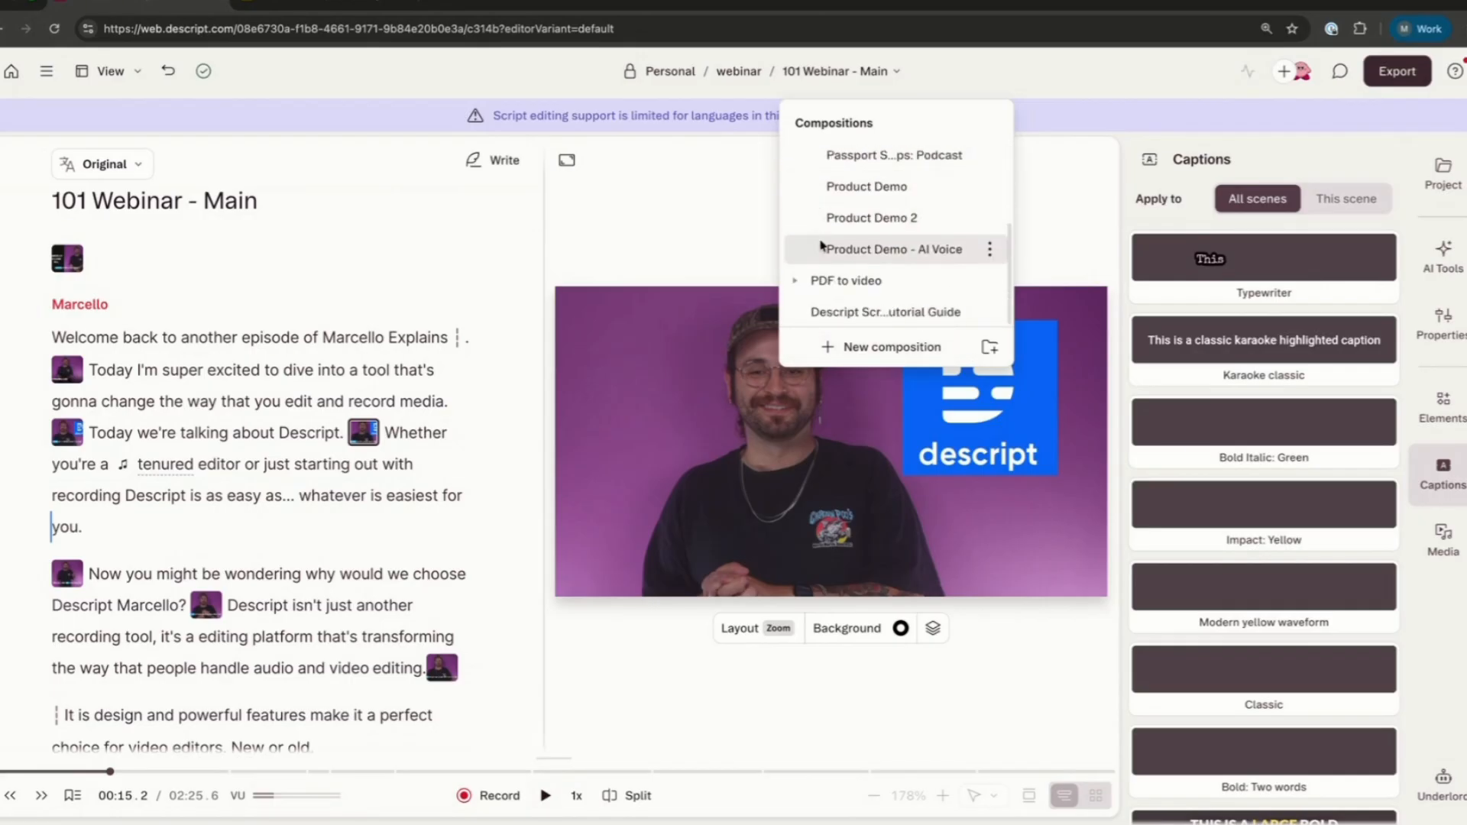
left_click(819, 246)
left_click(57, 360)
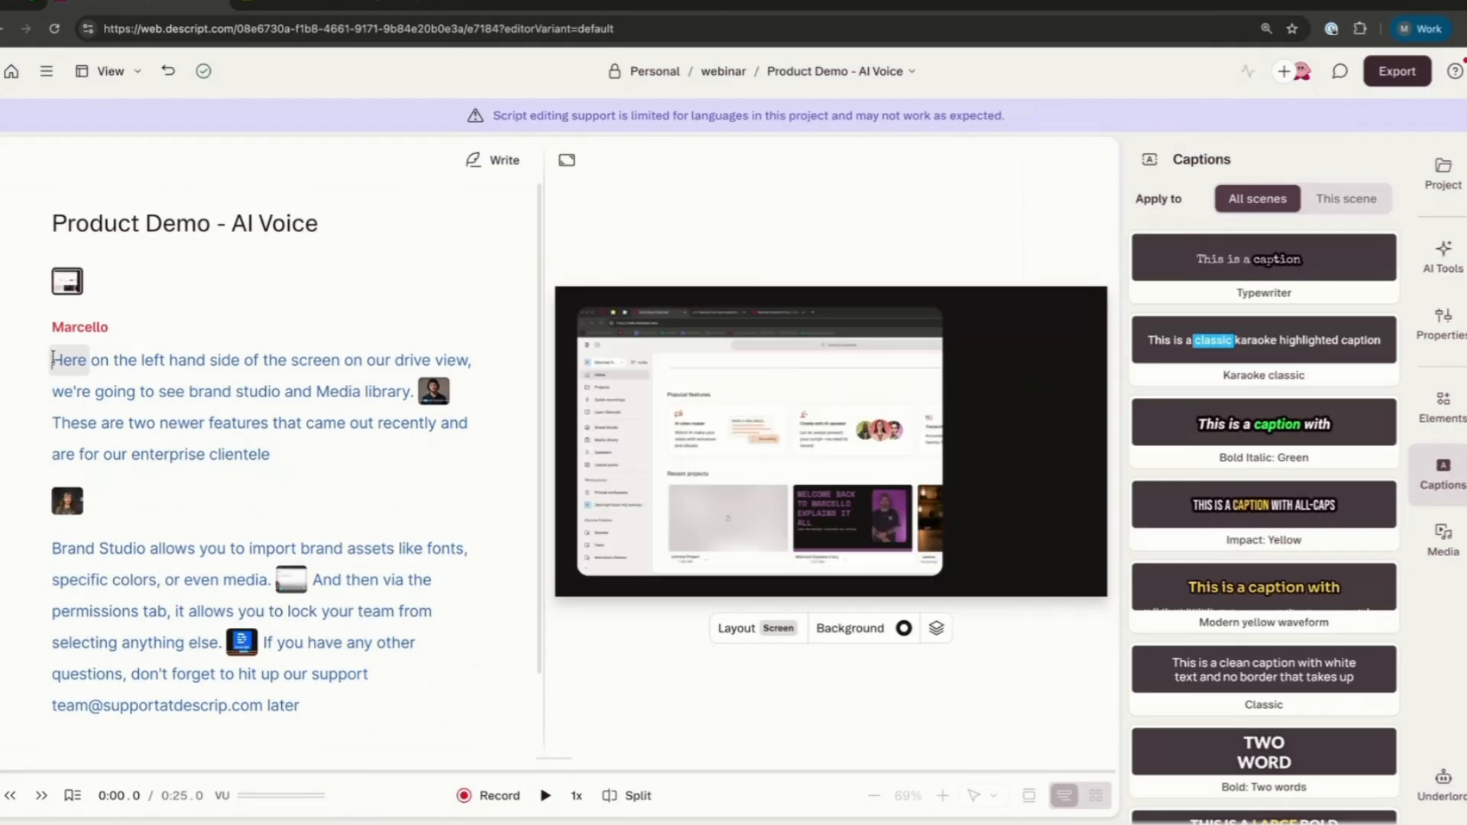
Preview the presenter scene at "These are two newer features", open Underlord, and preview the scene at "And then via the permissions tab"
left_click(433, 391)
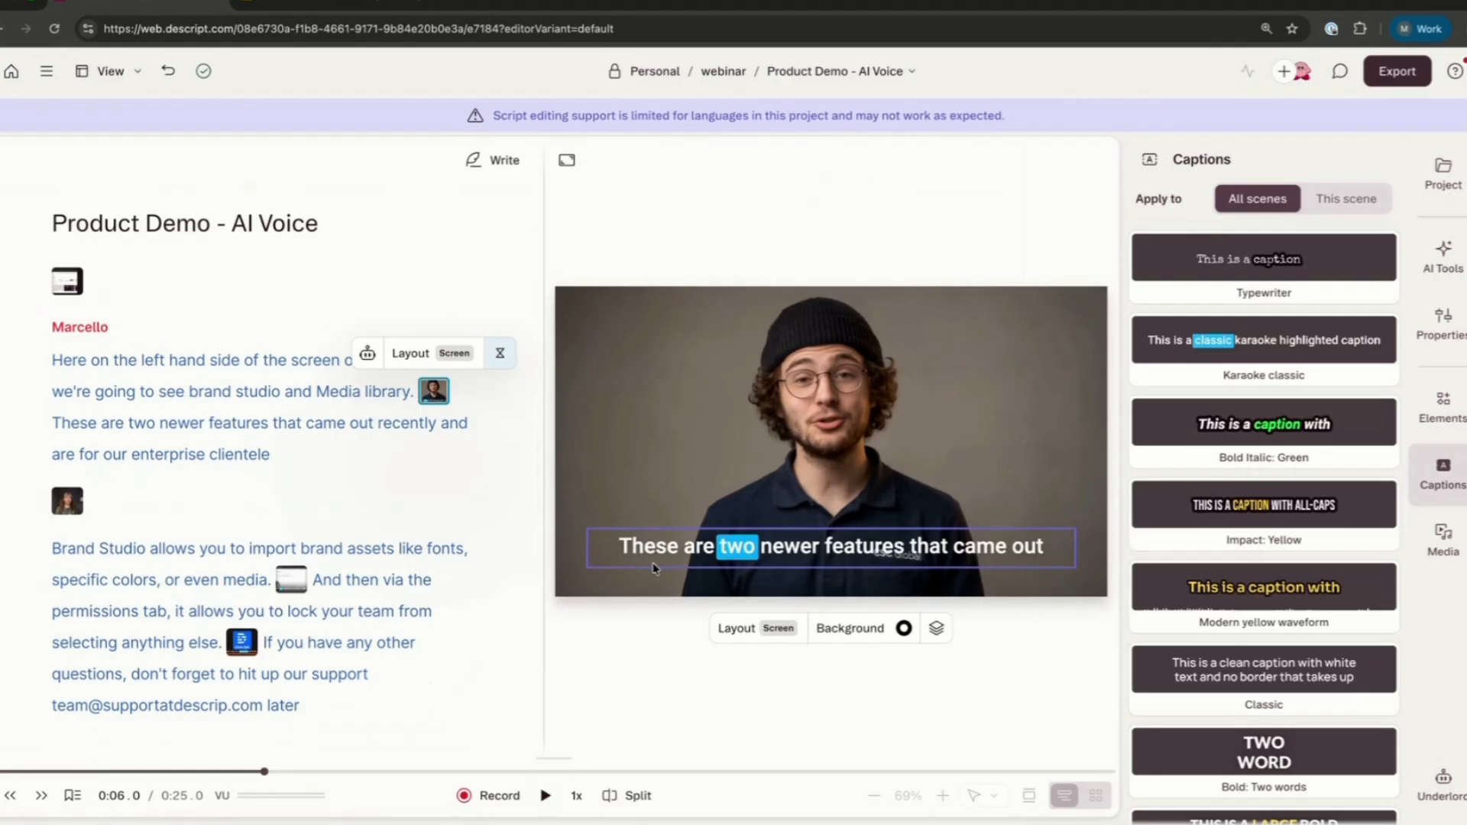
left_click(1434, 773)
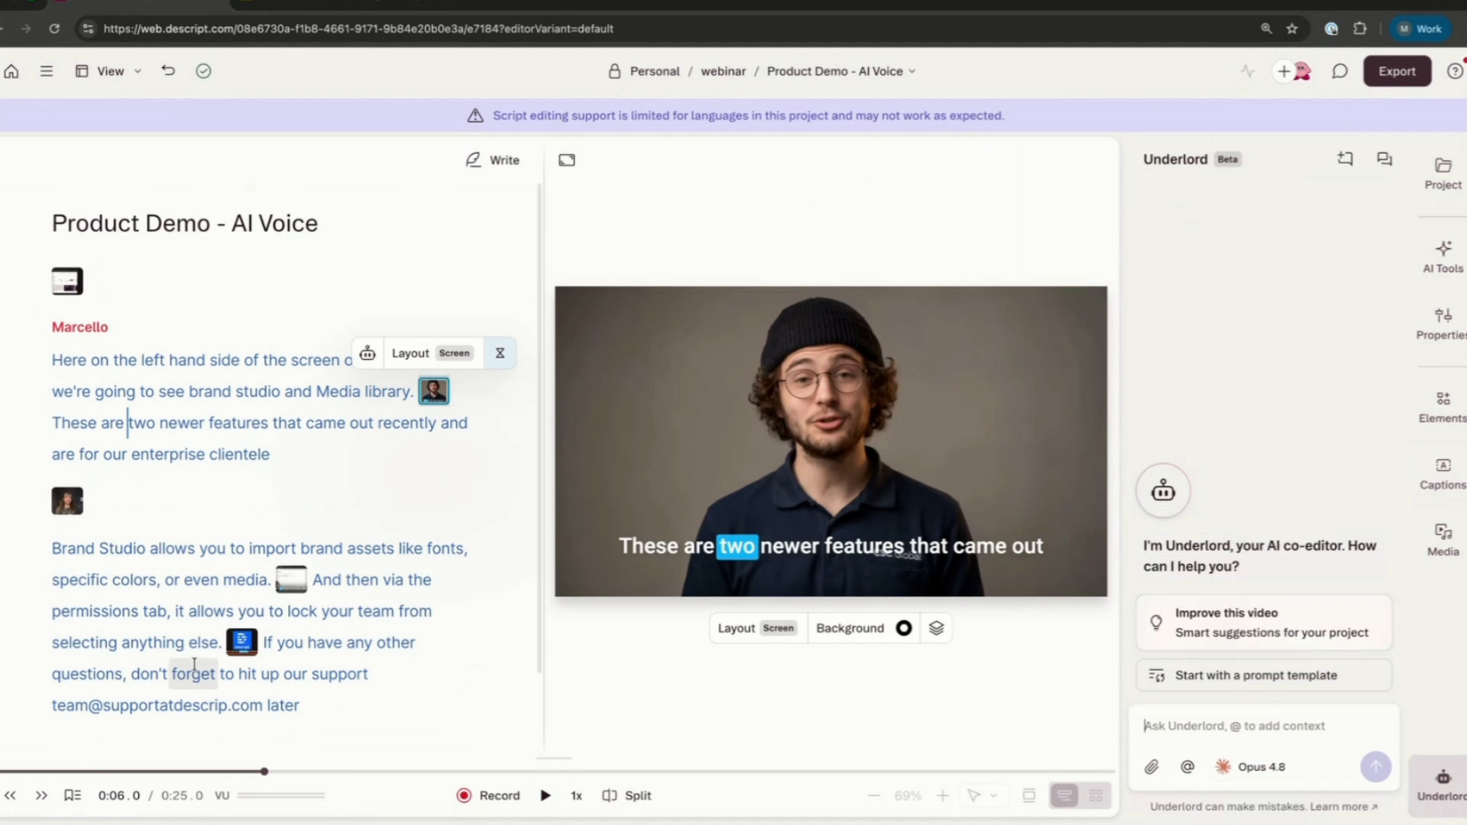
left_click(314, 580)
left_click(291, 579)
left_click(315, 580)
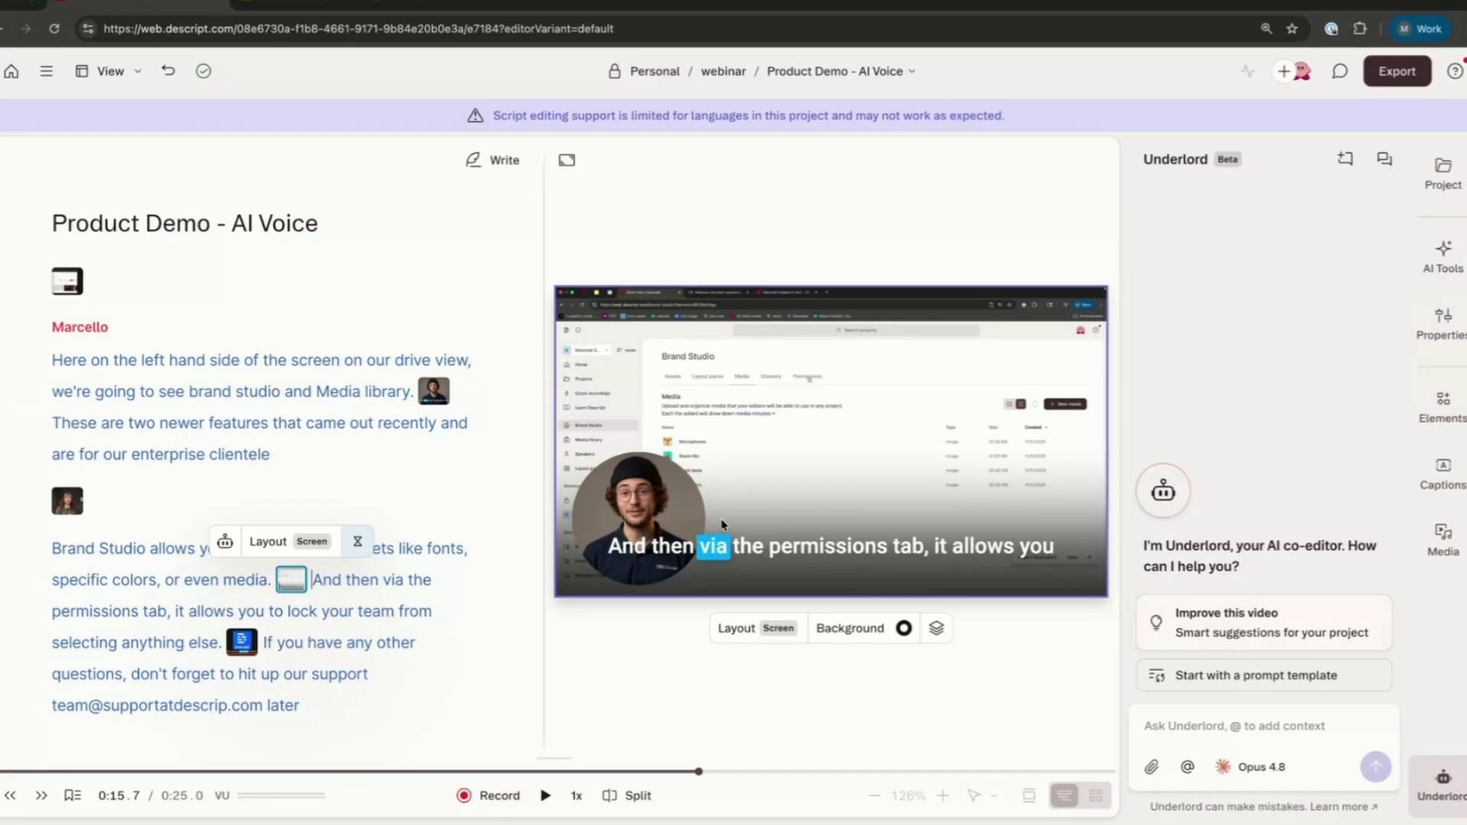
Show the stock media library, then switch to the "101 Webinar - Main" composition
left_click(1444, 538)
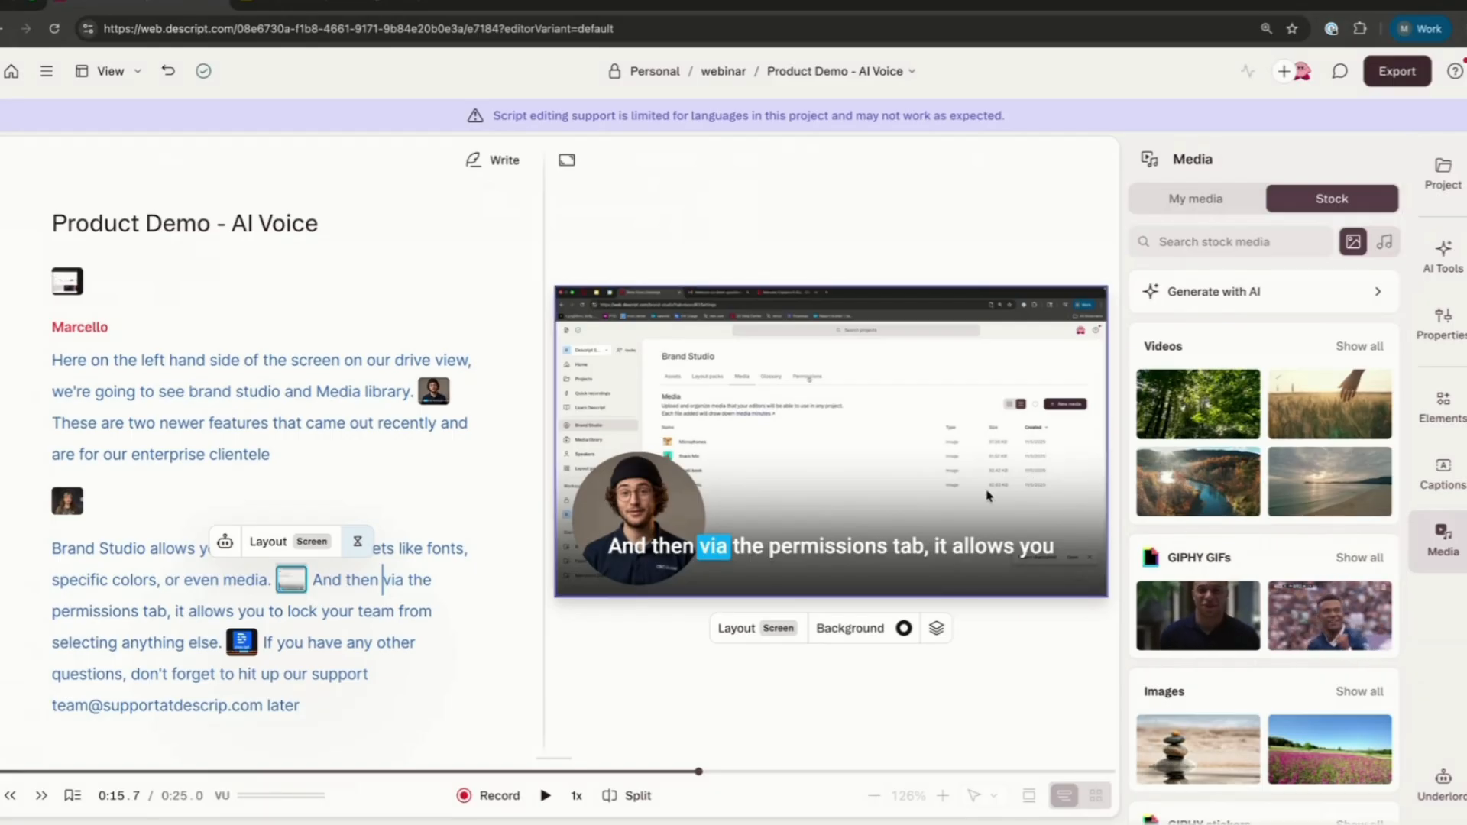
left_click(822, 70)
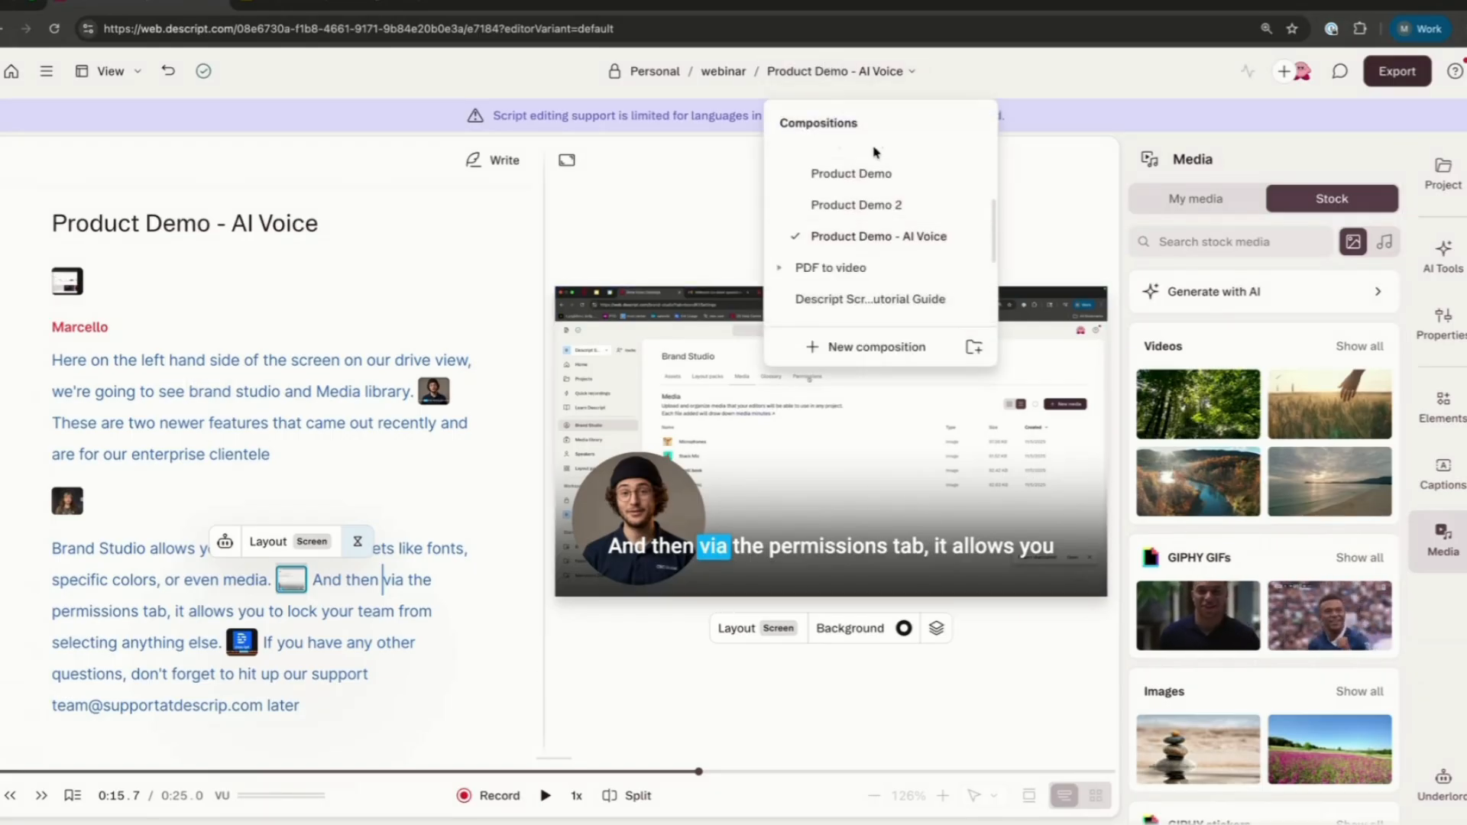
scroll(866, 253, "up", 3)
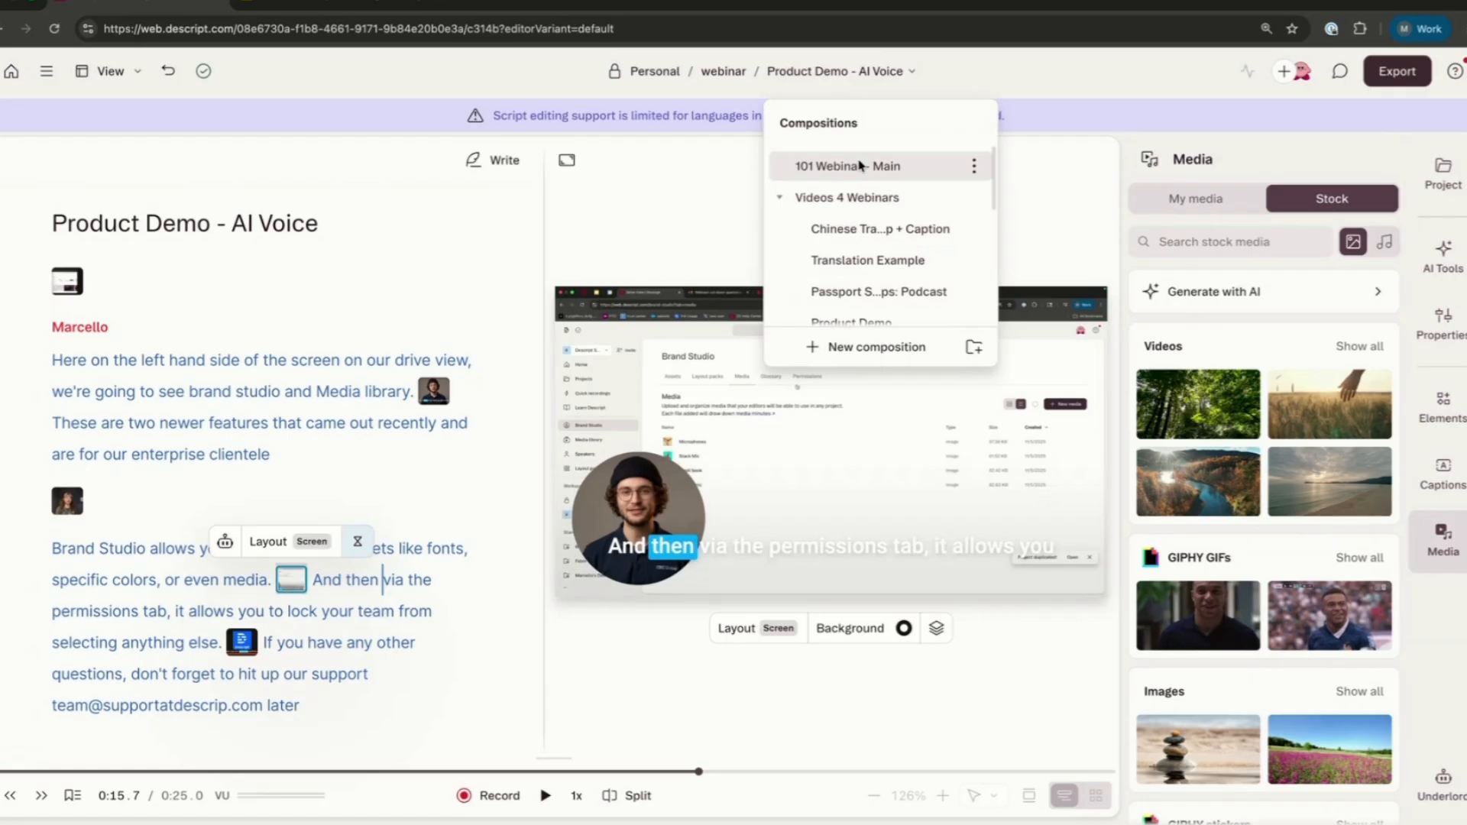
left_click(858, 163)
Open the "Edit Video Like a Doc: Cut Mistakes, Add Anything" clip from the project's compositions
left_click(1443, 174)
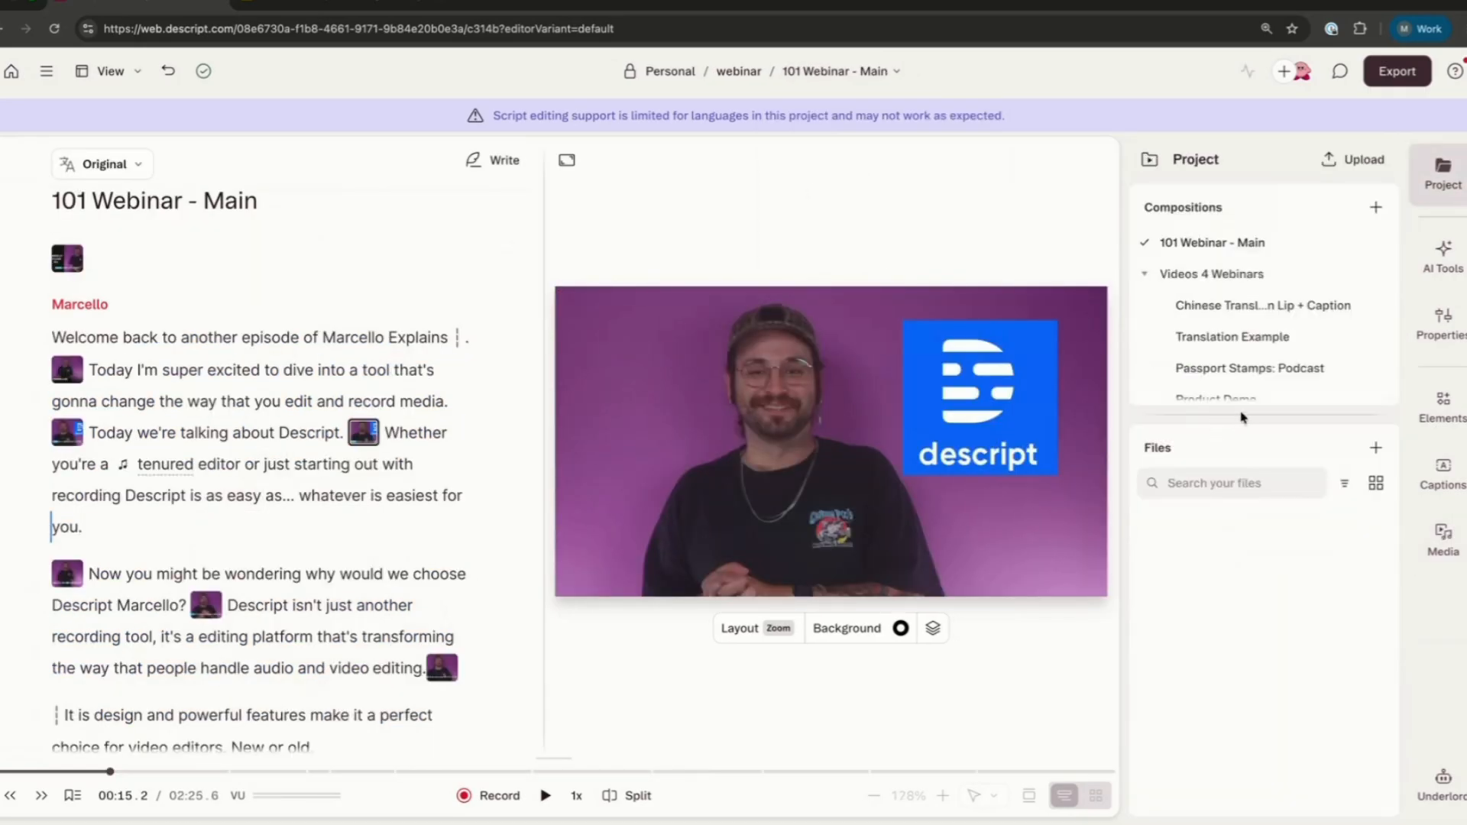
scroll(1223, 343, "down", 3)
left_click(1223, 353)
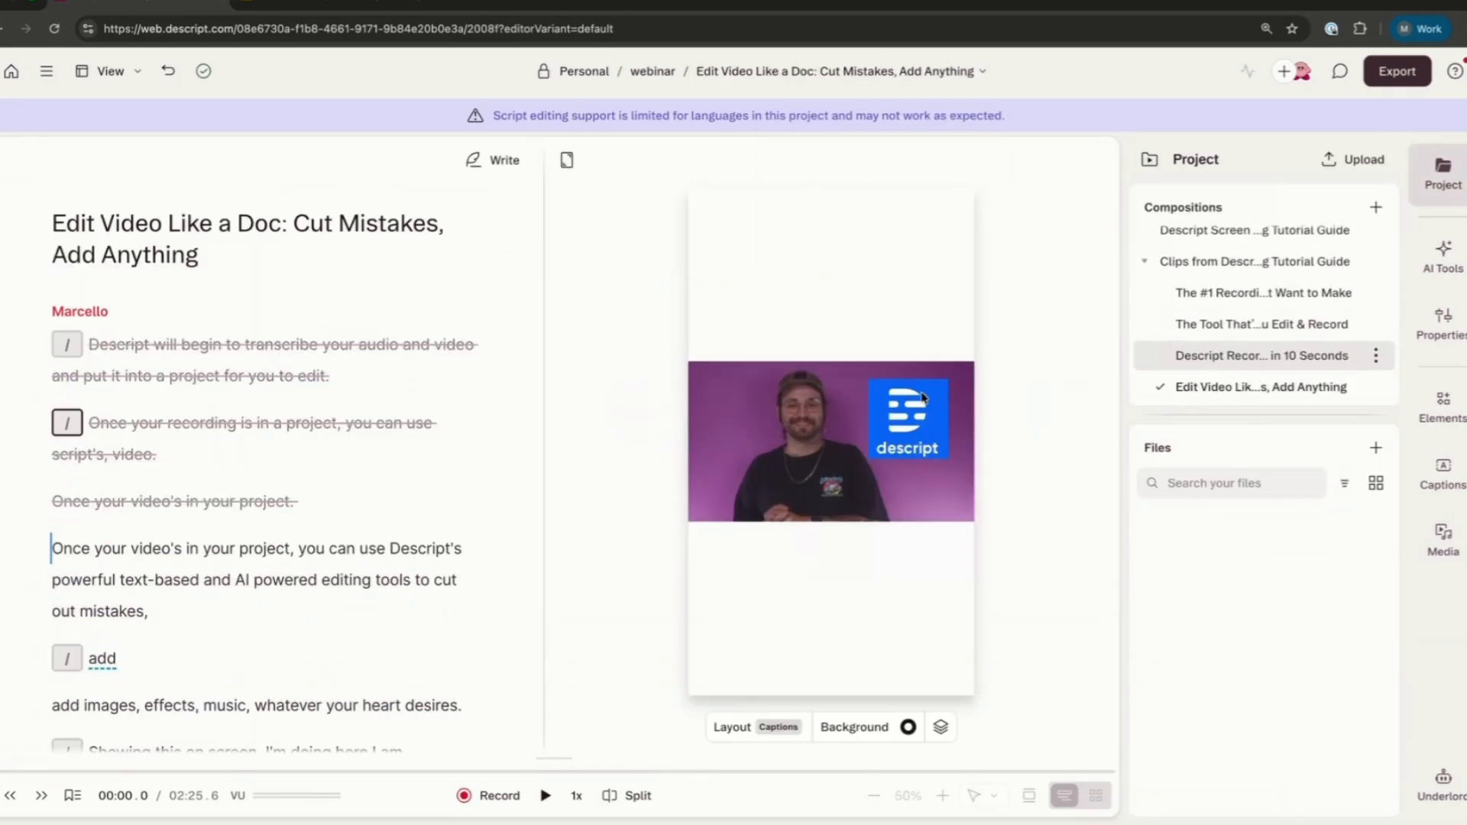
Select the word "editing" in the clip's script, and show and hide the Underlord assistant
double_click(340, 580)
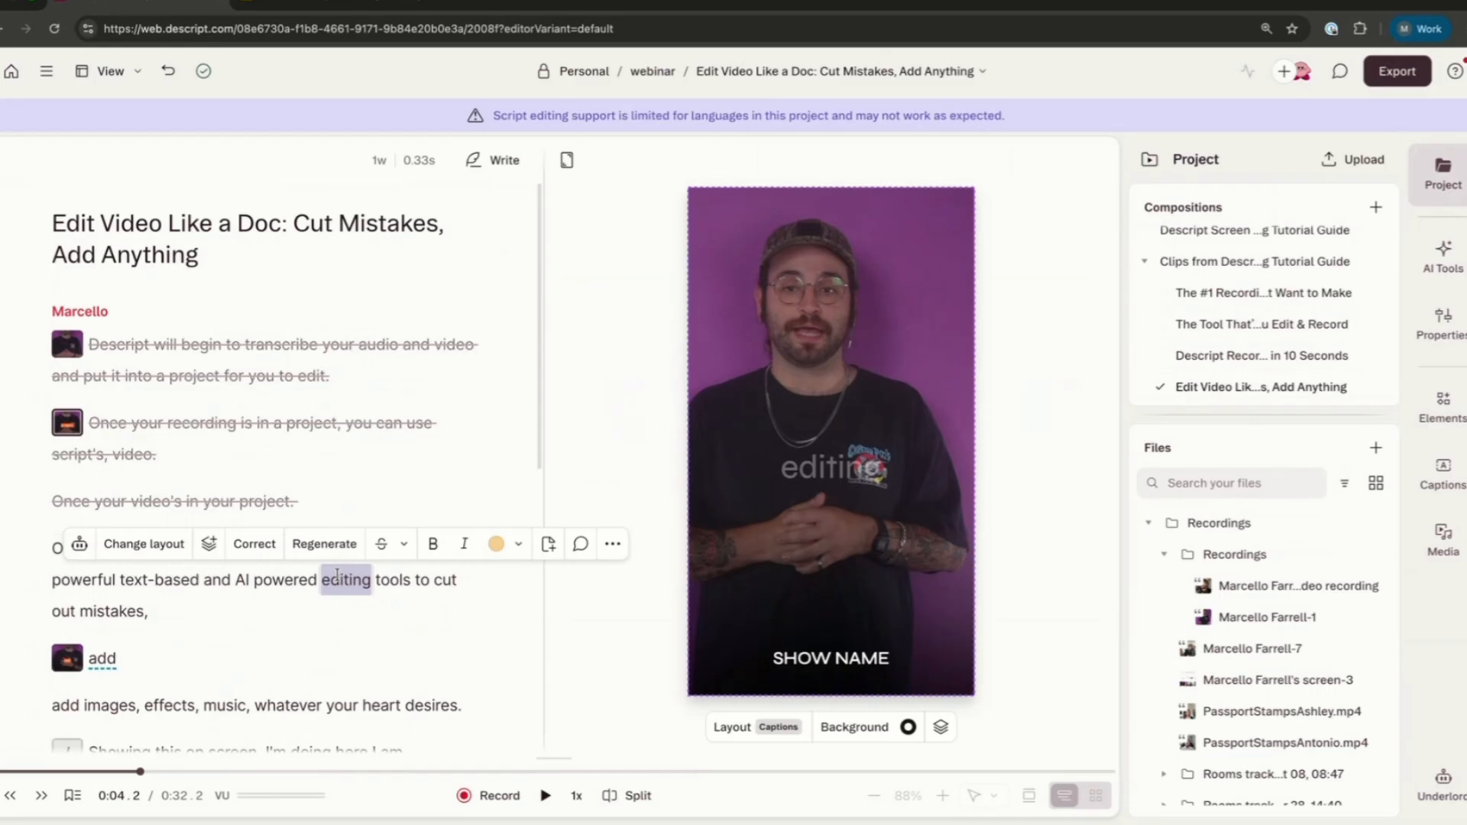
left_click(1443, 783)
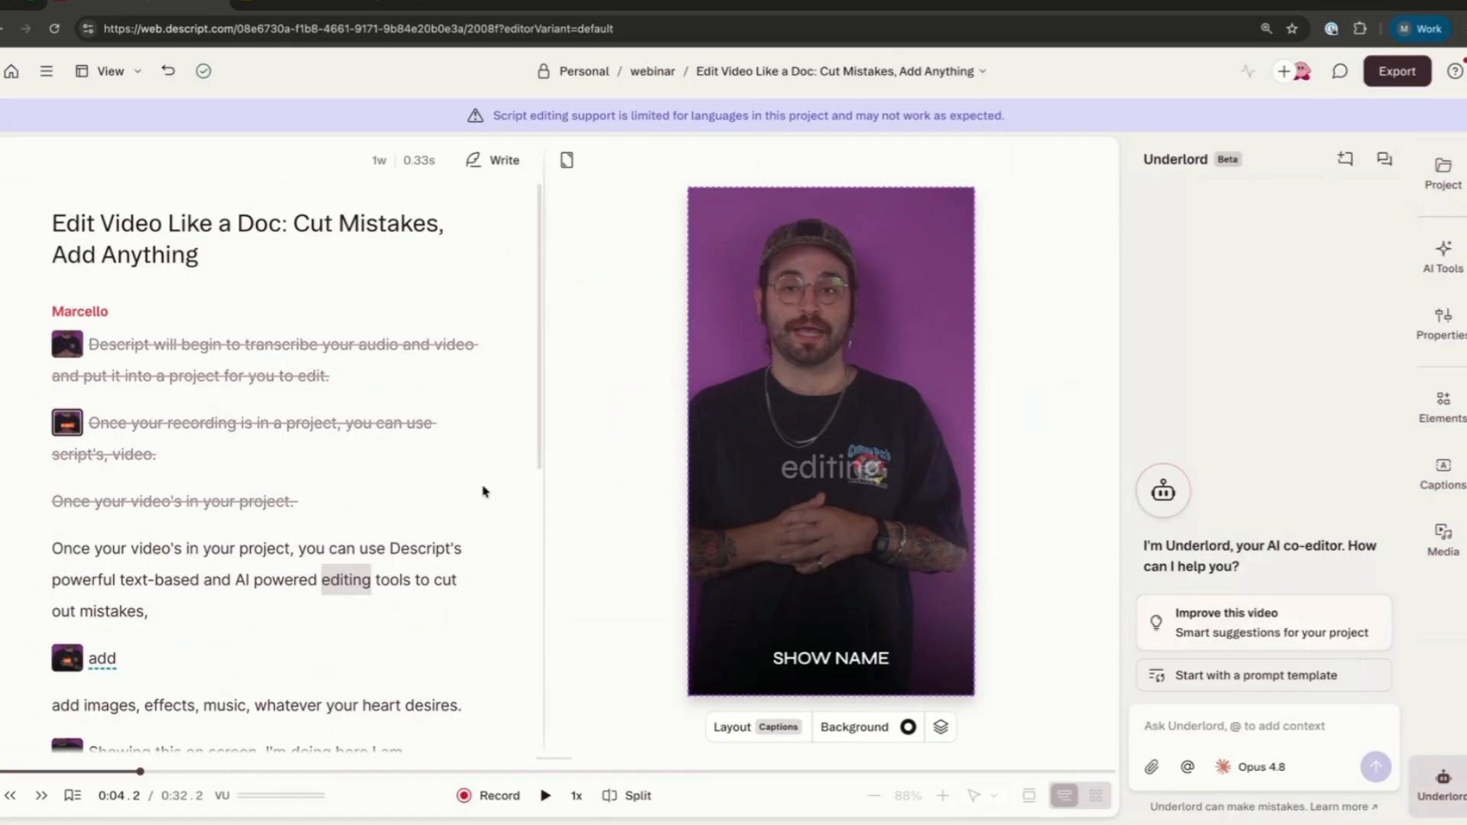
left_click(1458, 778)
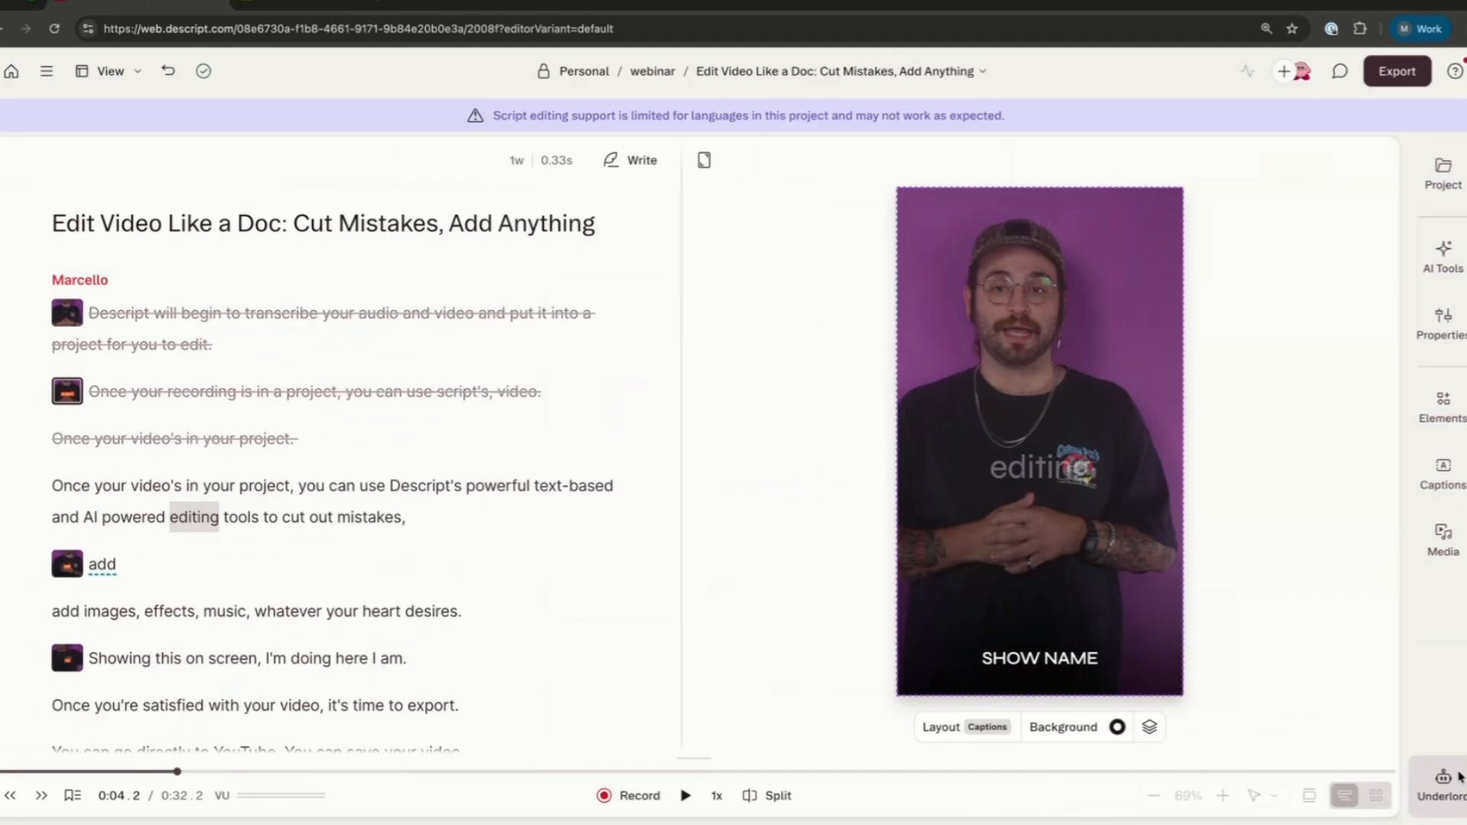
Leave the project, view Brand Studio, and go to the AI speakers page
left_click(9, 71)
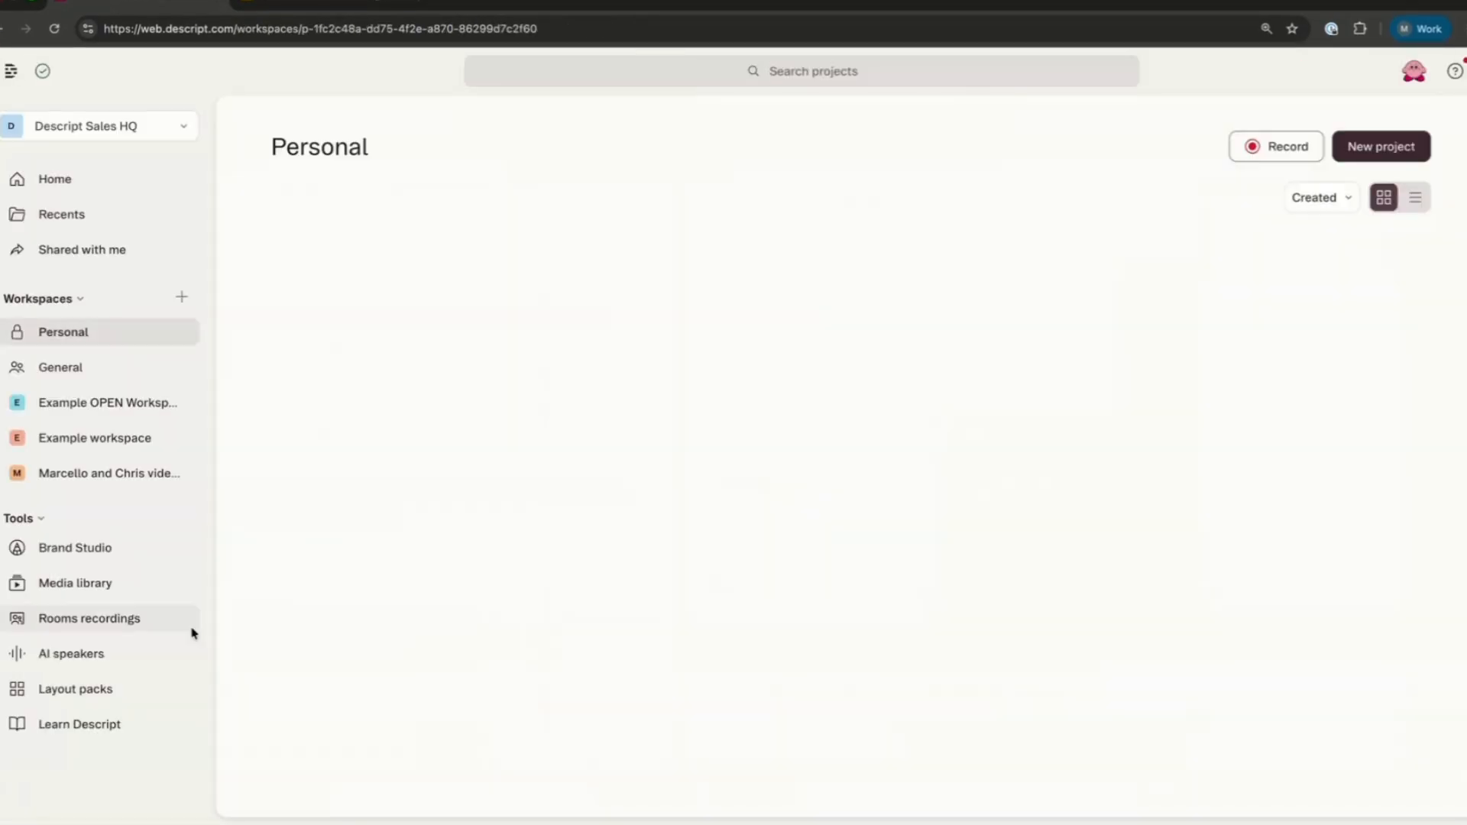
scroll(76, 615, "down", 2)
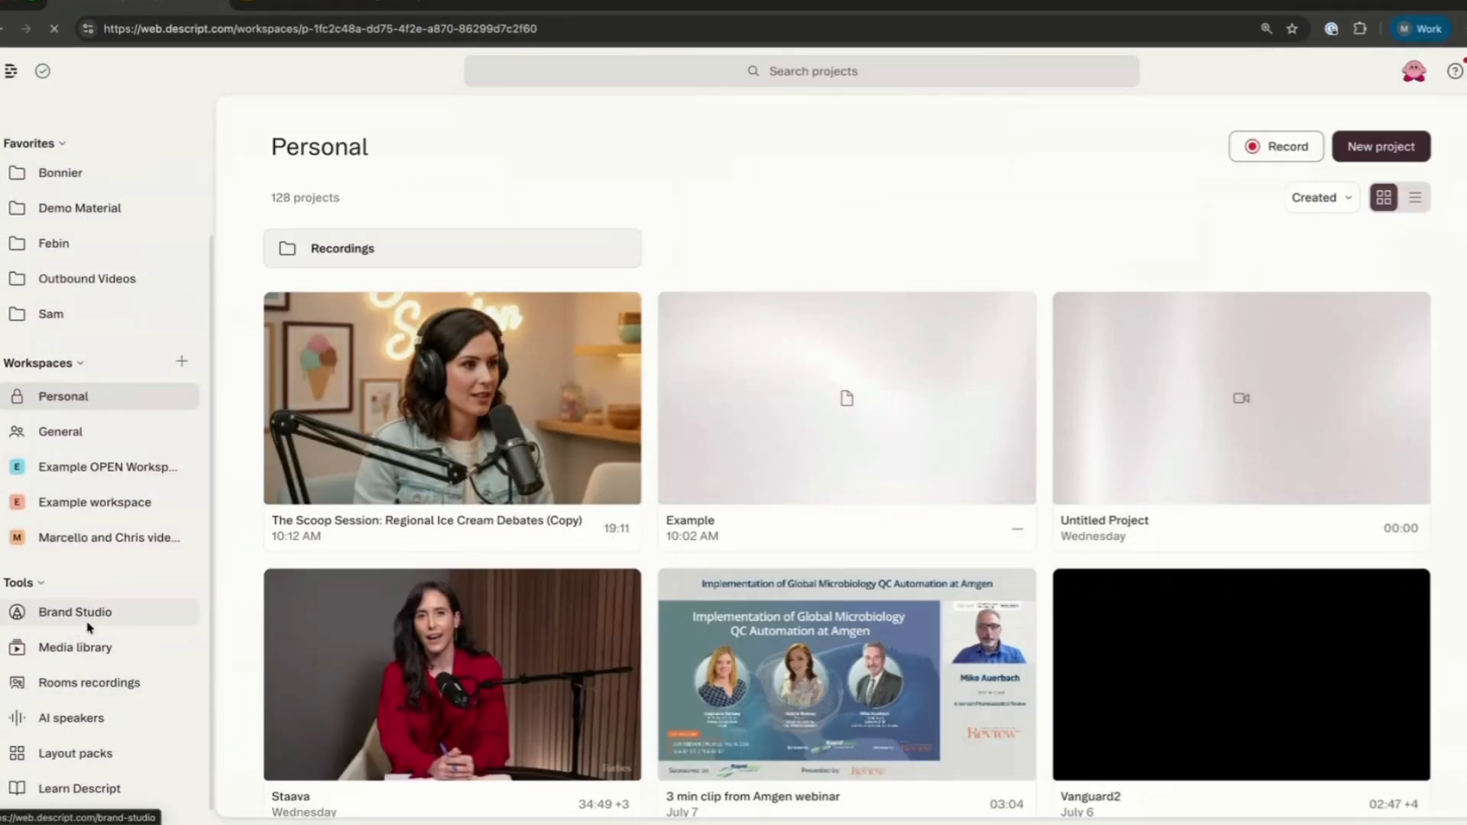
left_click(89, 612)
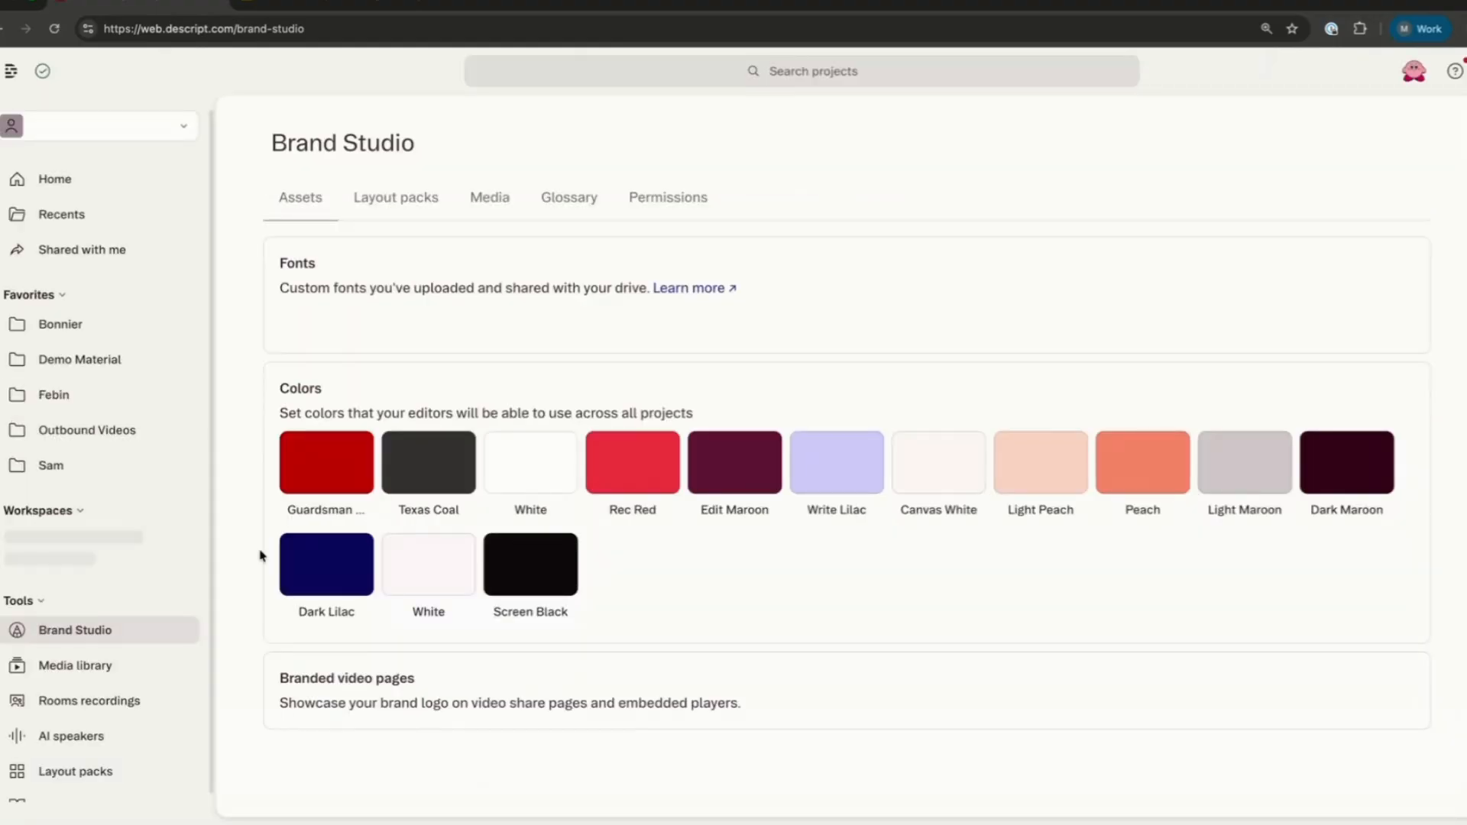
scroll(99, 714, "down", 2)
left_click(85, 719)
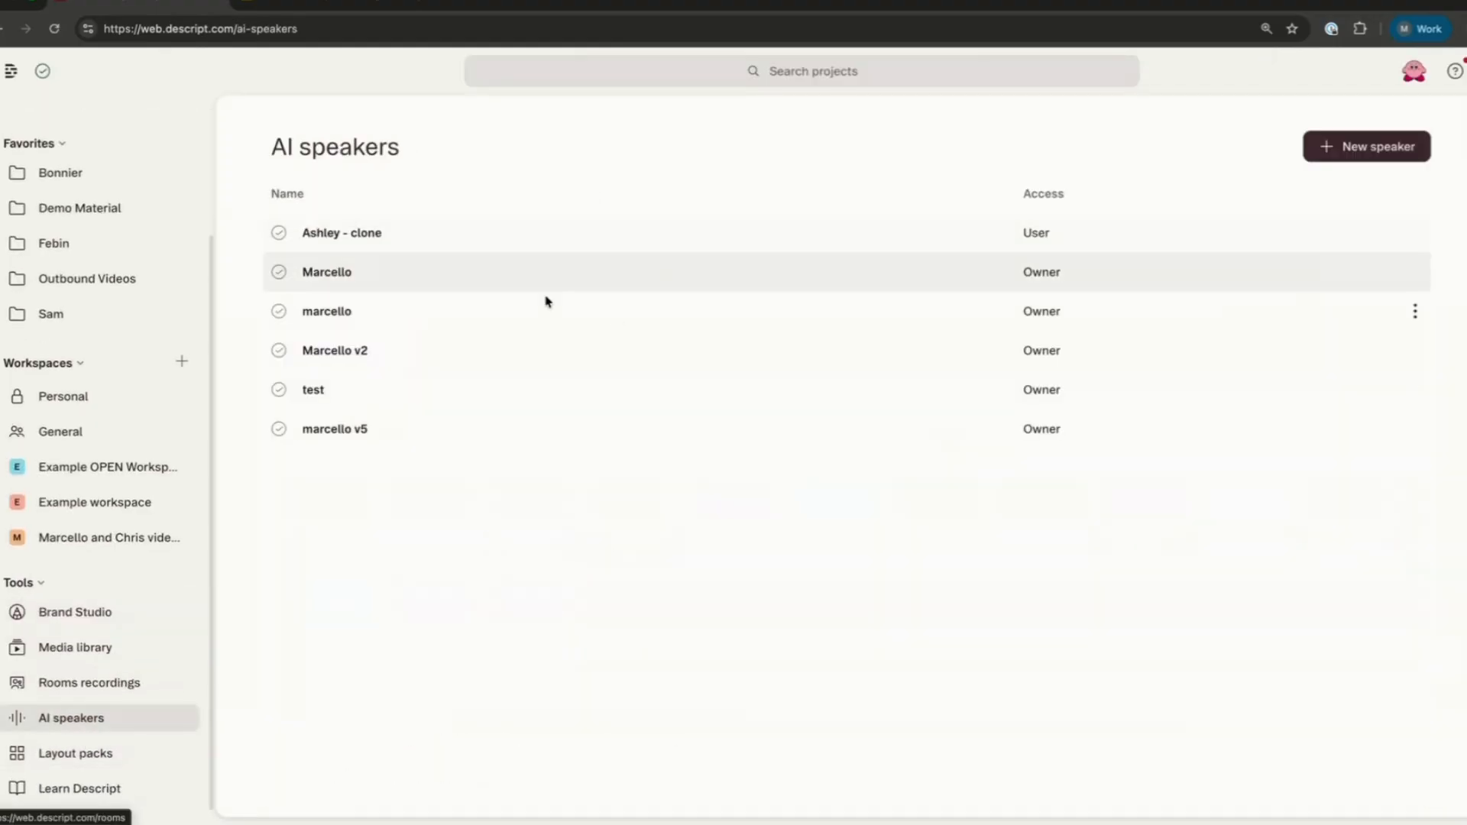
Start a new AI speaker with the suggested name, review the voice training statement, and close it without recording
left_click(1393, 157)
left_click(882, 526)
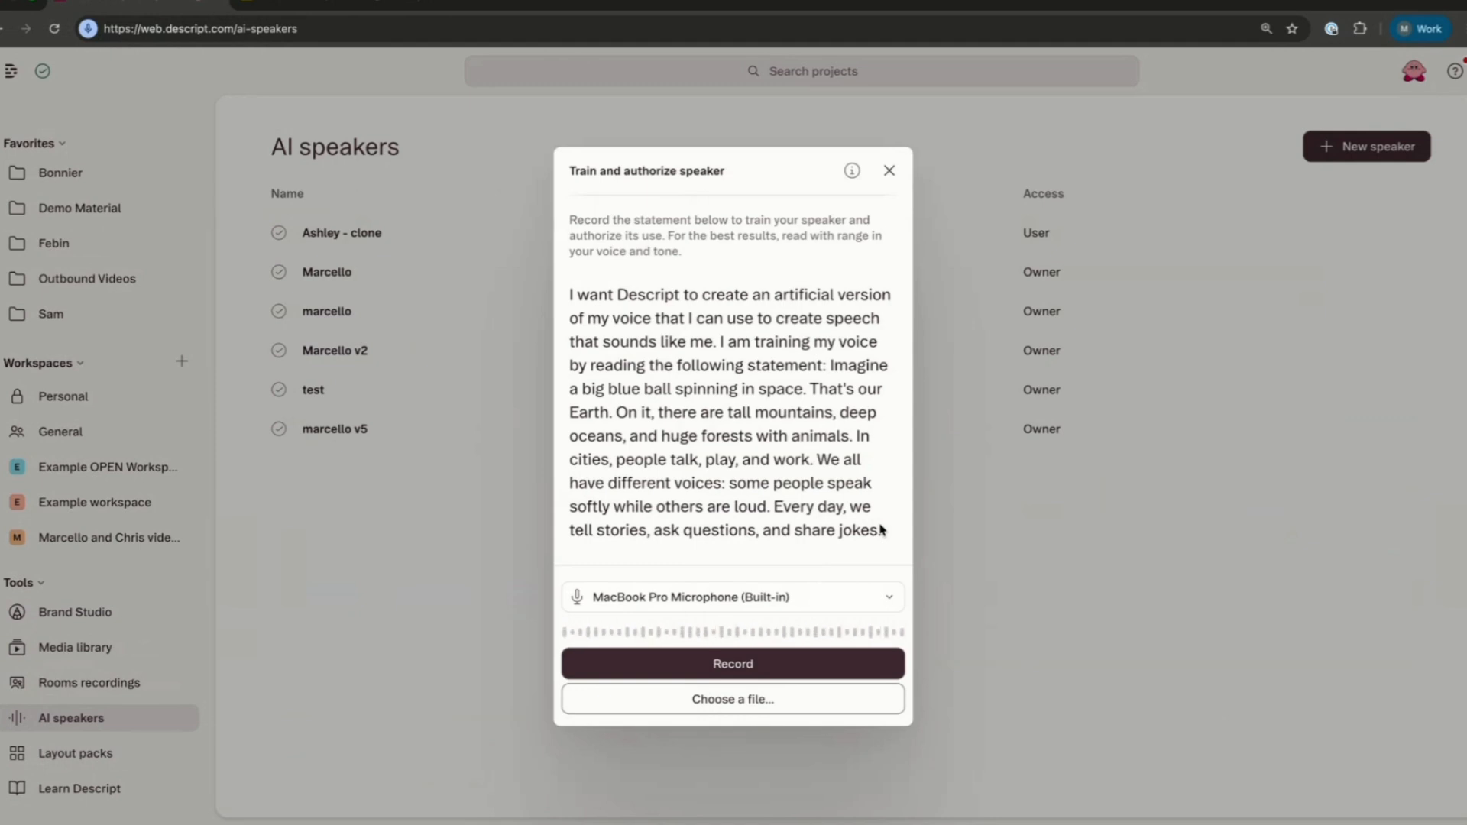
left_click(889, 170)
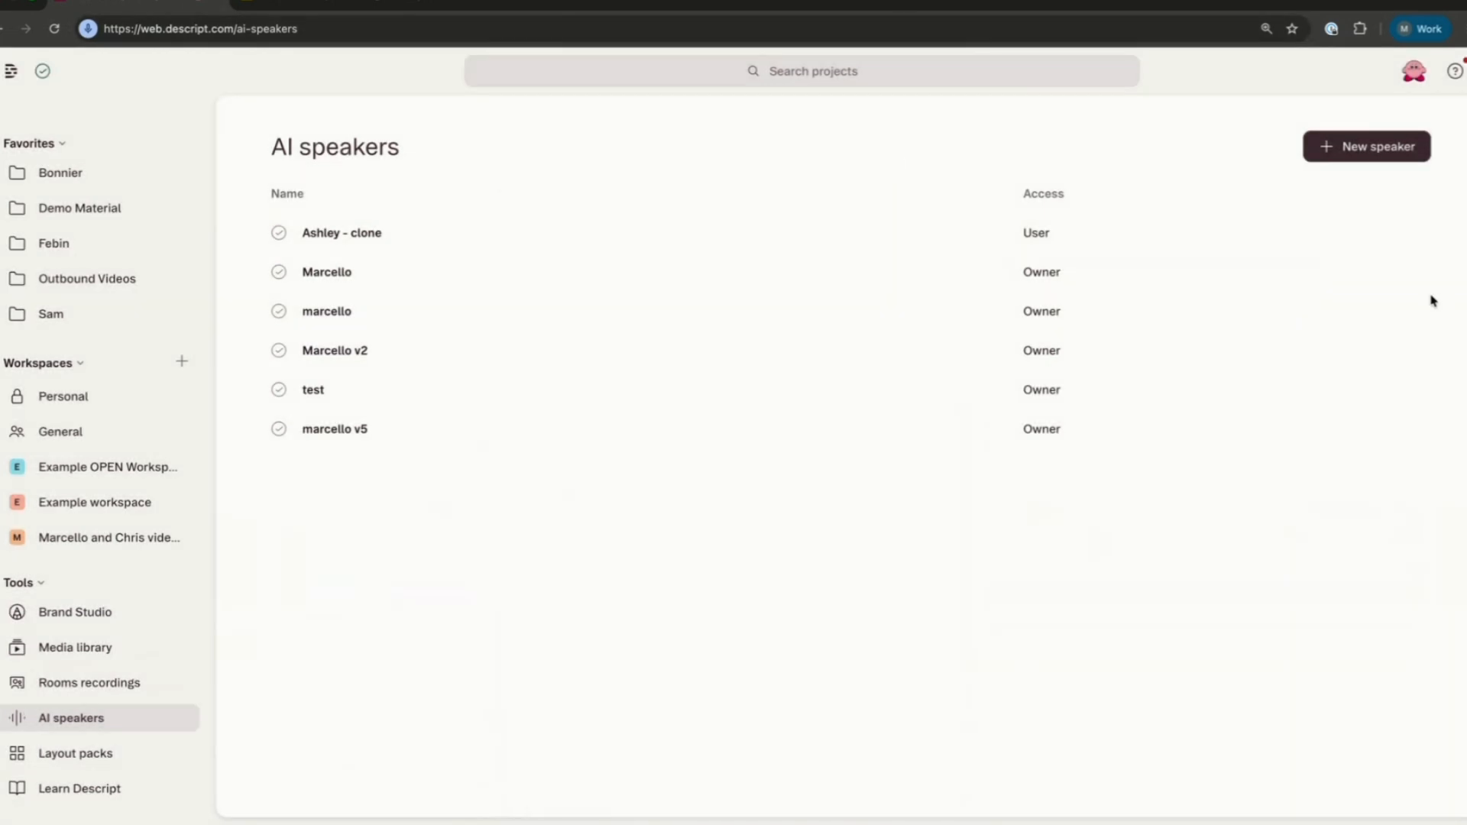
Review who has access to the second AI speaker in its sharing settings, then close them
left_click(1415, 272)
left_click(1410, 311)
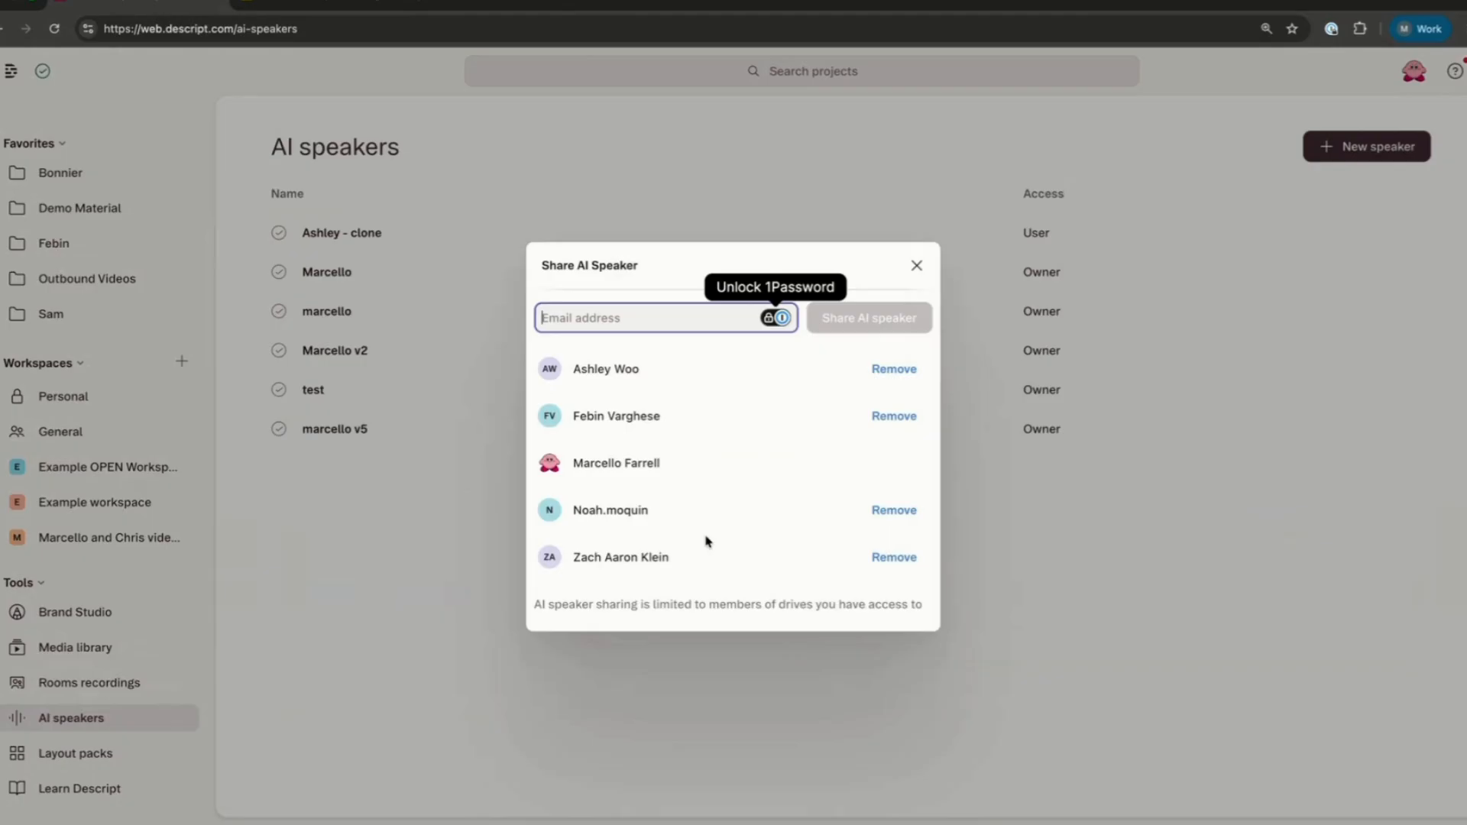
left_click(917, 265)
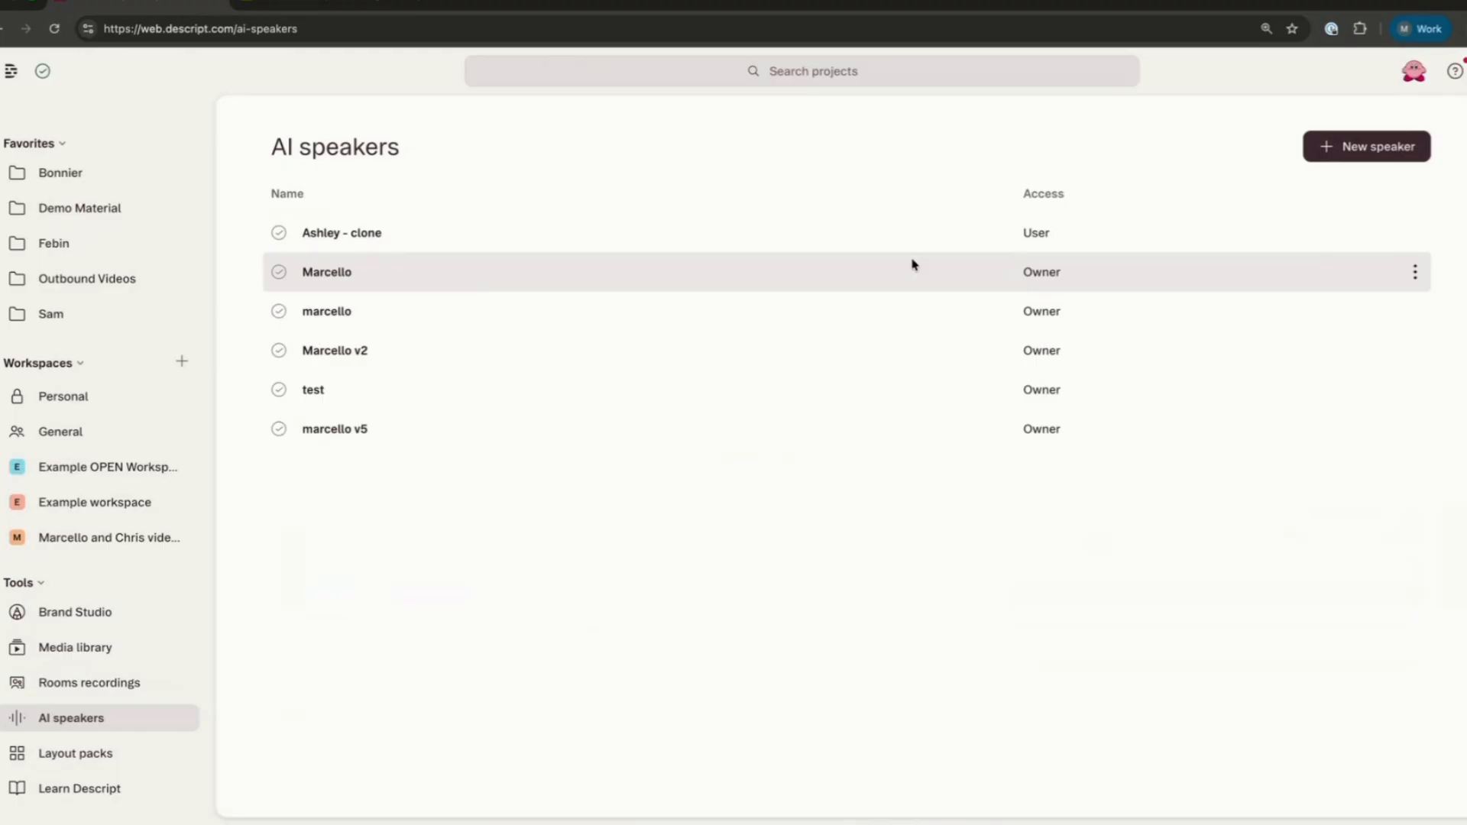
Bring up the training and authorization form for a new AI speaker again, examine its recording and file options, and dismiss it
left_click(1367, 158)
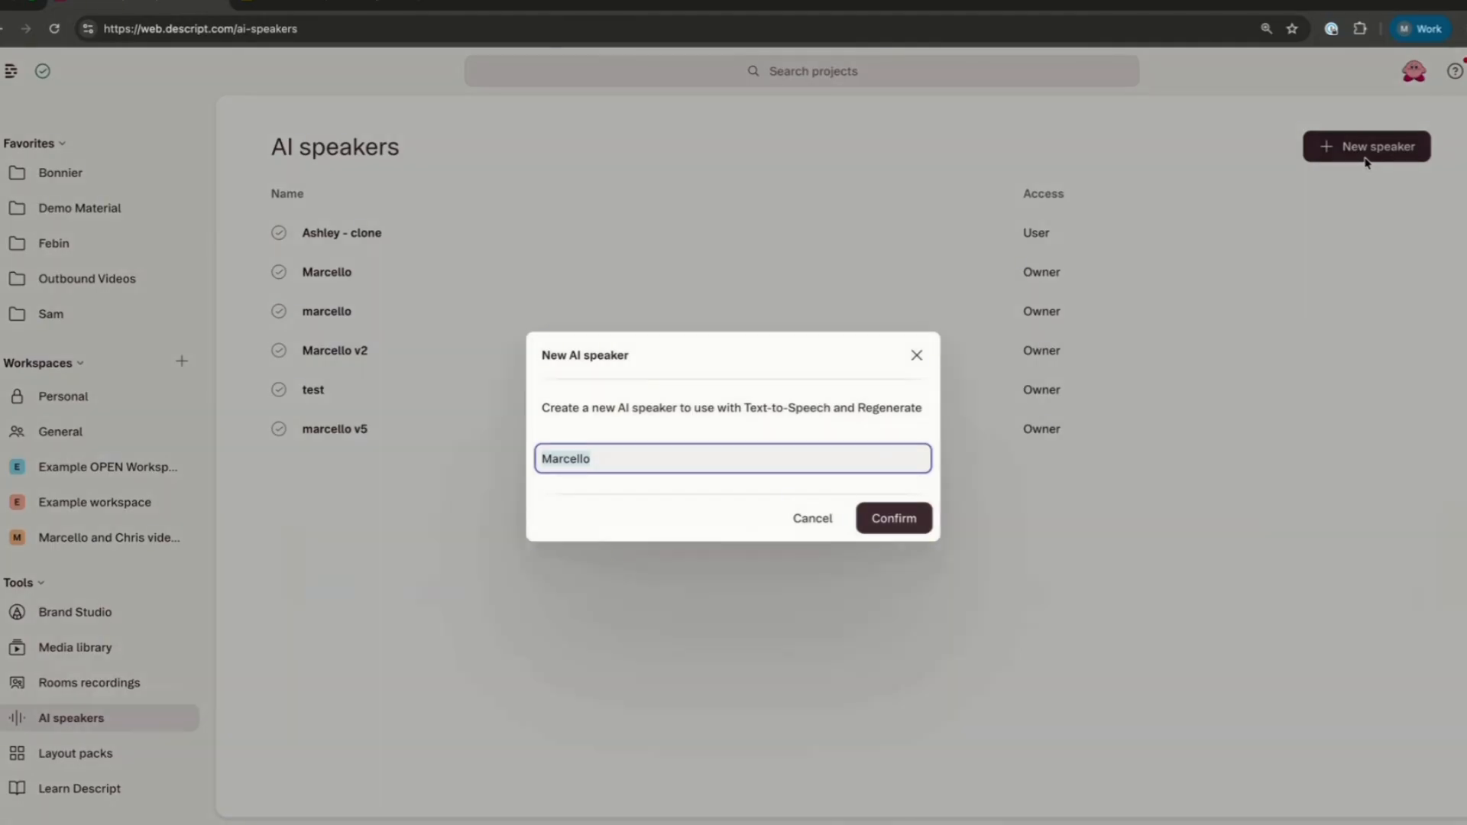
left_click(889, 517)
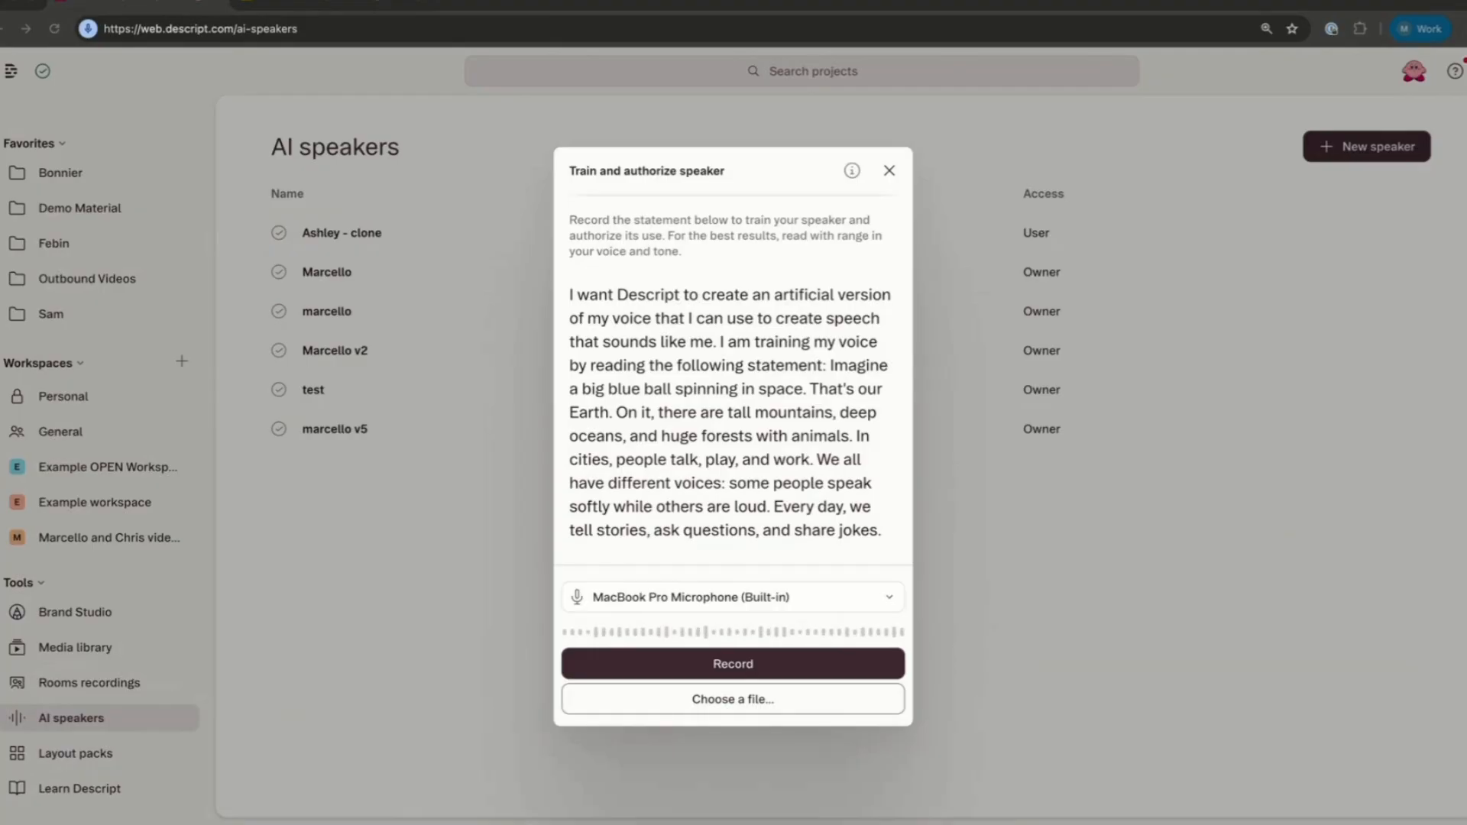
left_click(890, 171)
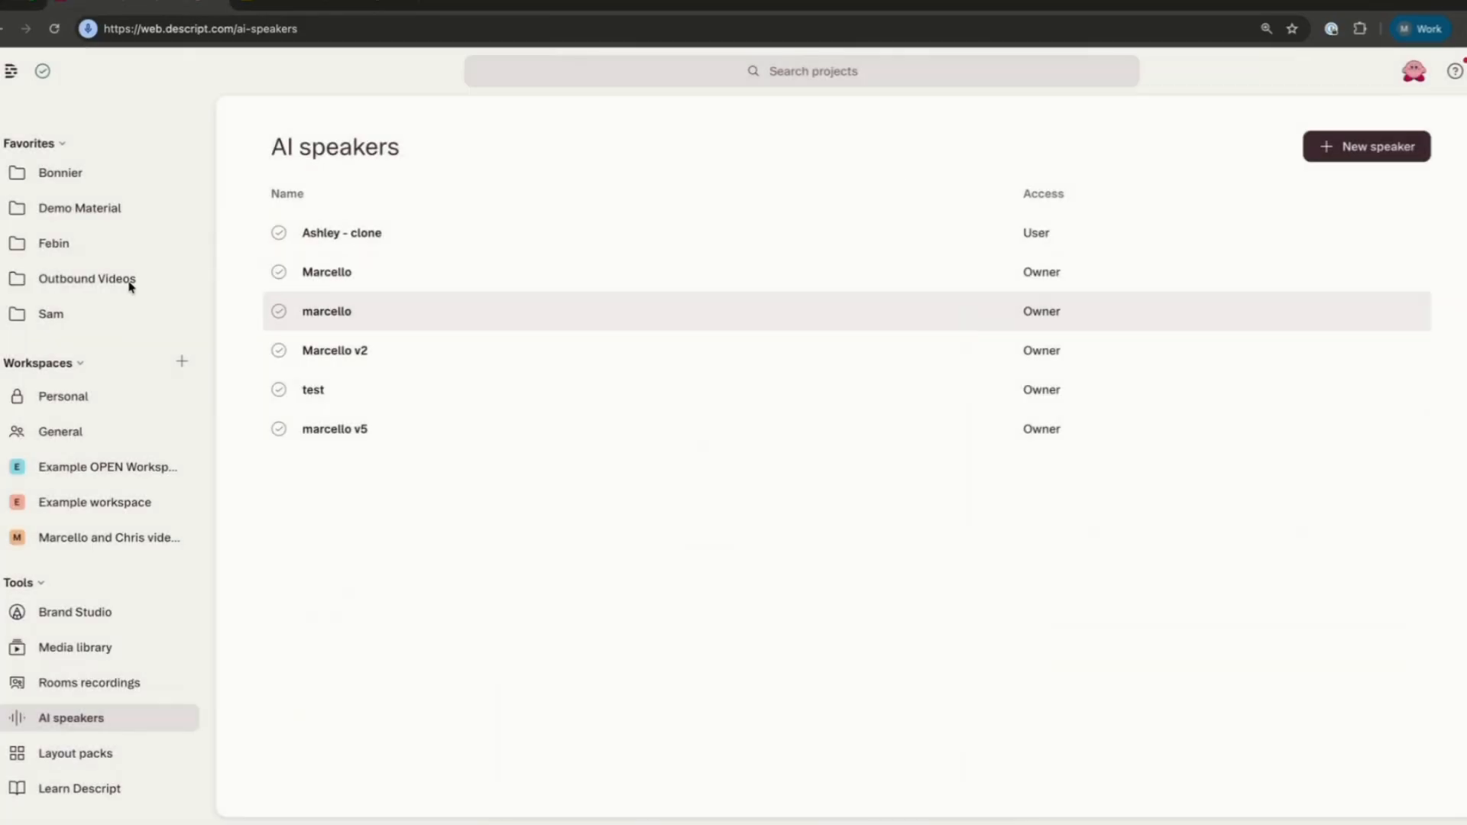
Return to the Home page and preview the "Create with AI speaker" feature
scroll(101, 206, "up", 3)
left_click(89, 191)
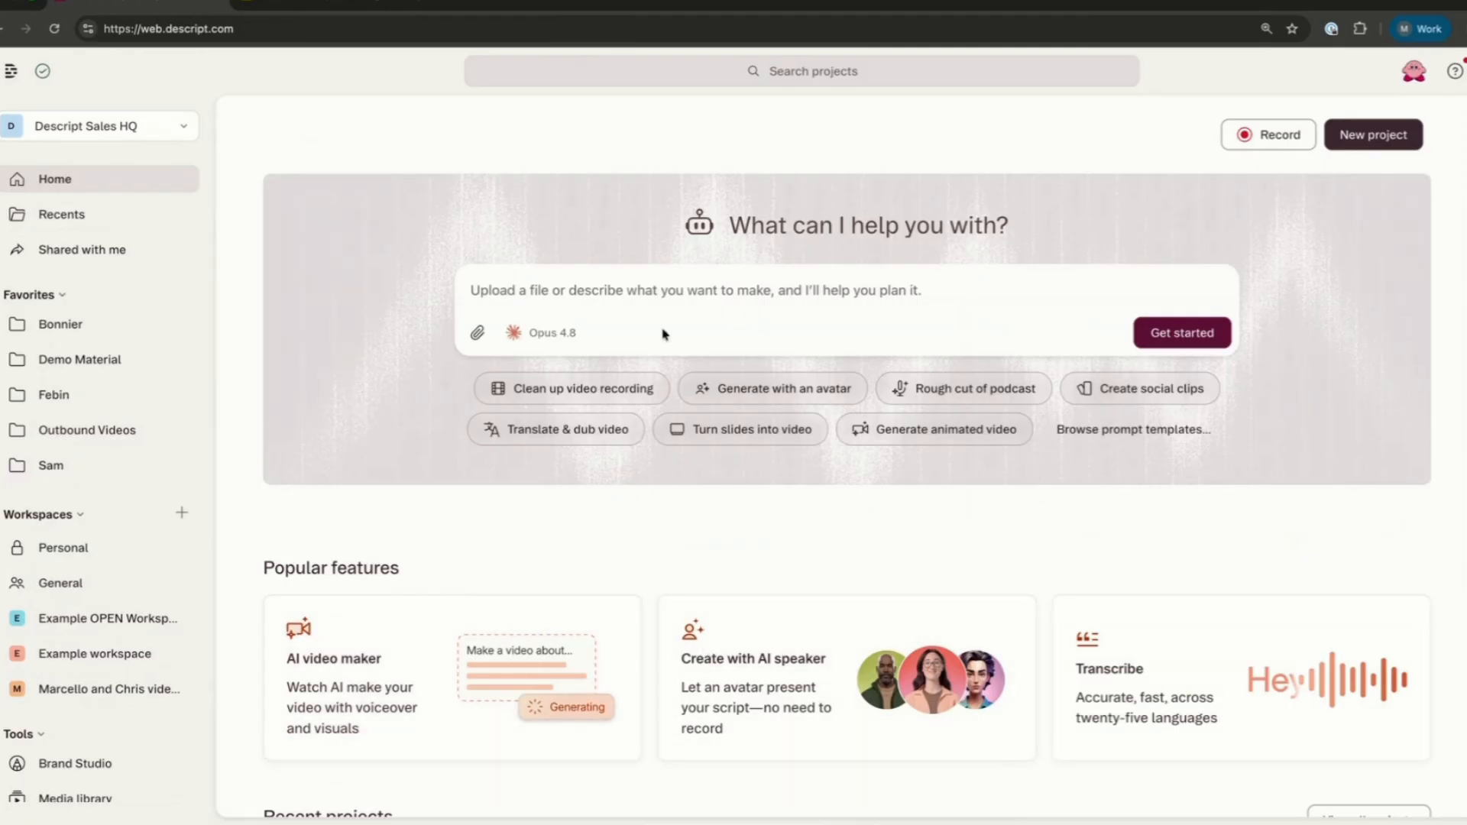
scroll(644, 282, "down", 1)
scroll(645, 284, "up", 1)
left_click(774, 665)
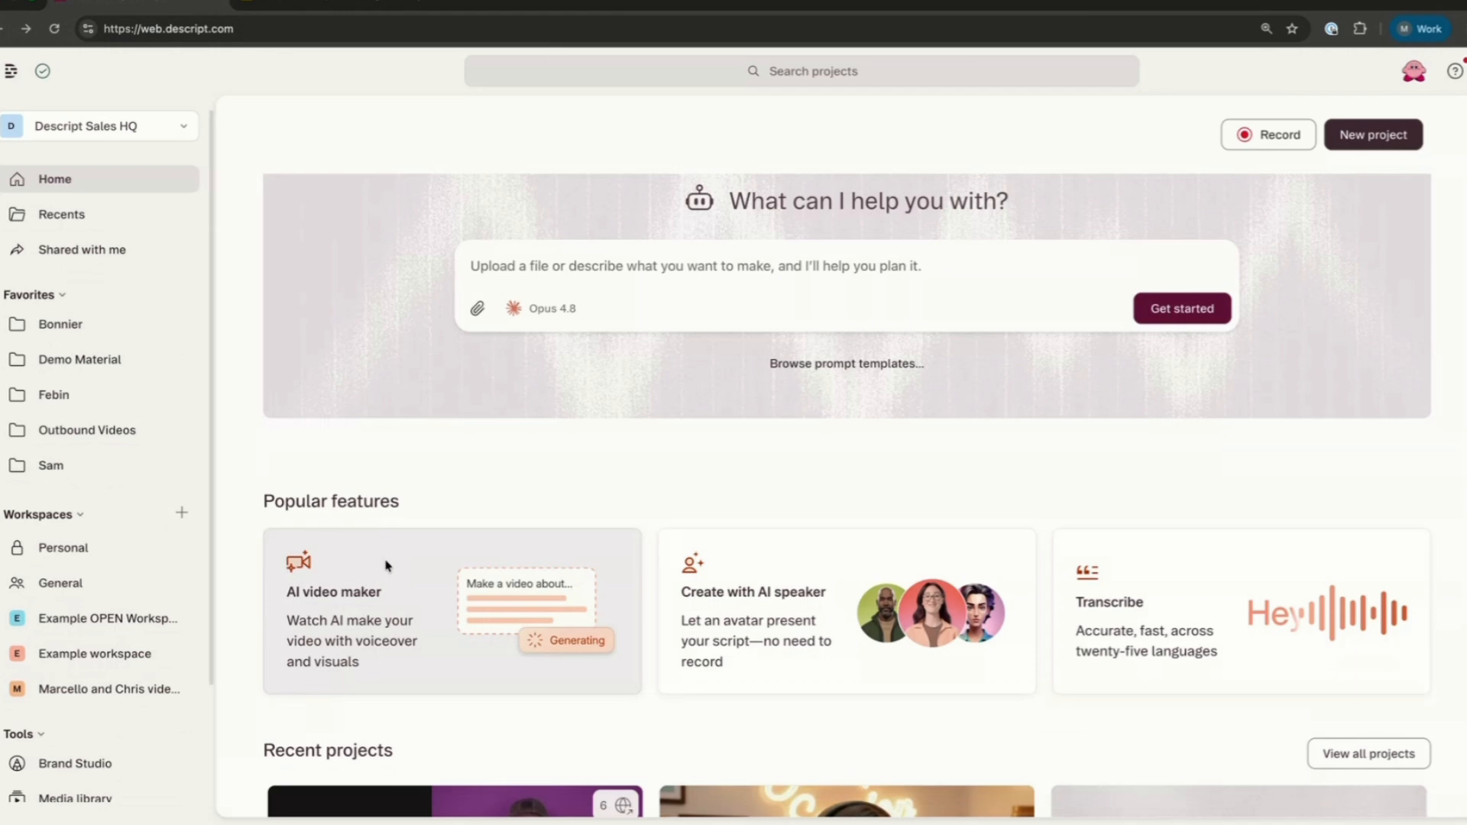
Open AI video maker from the popular features, view its starting options, and return to Home
scroll(386, 563, "down", 2)
scroll(387, 564, "up", 2)
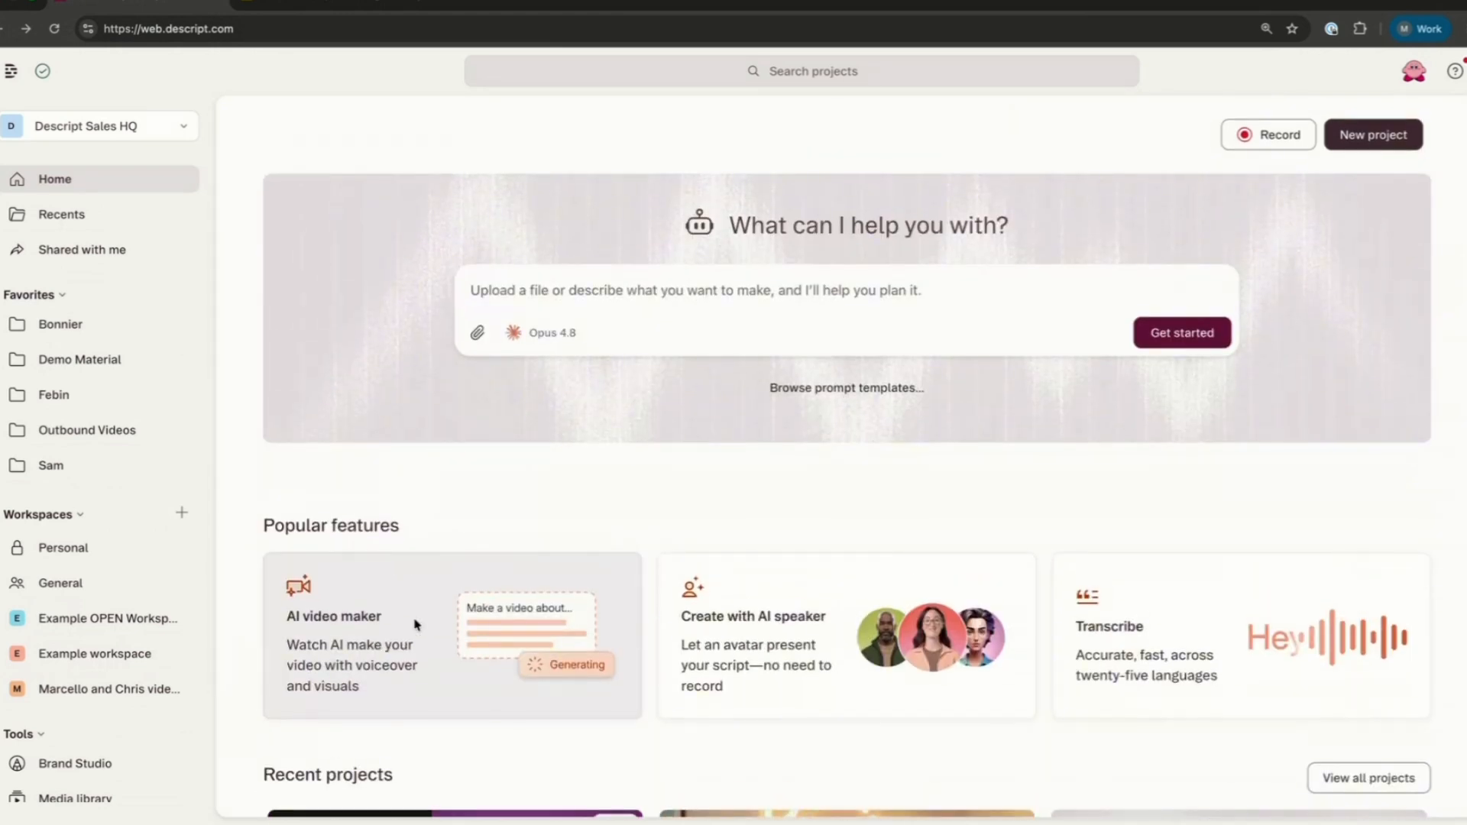
left_click(526, 620)
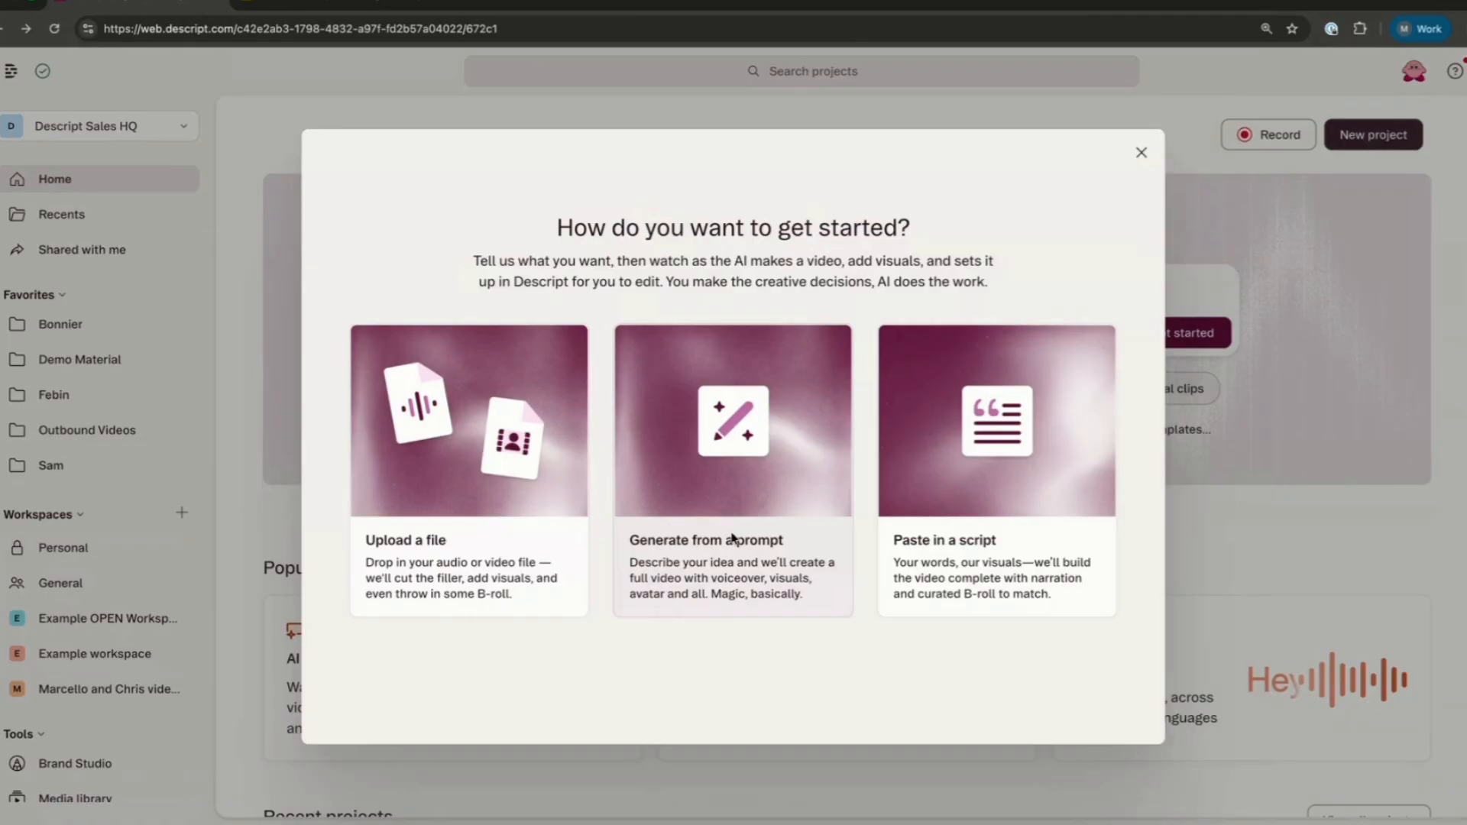
left_click(232, 464)
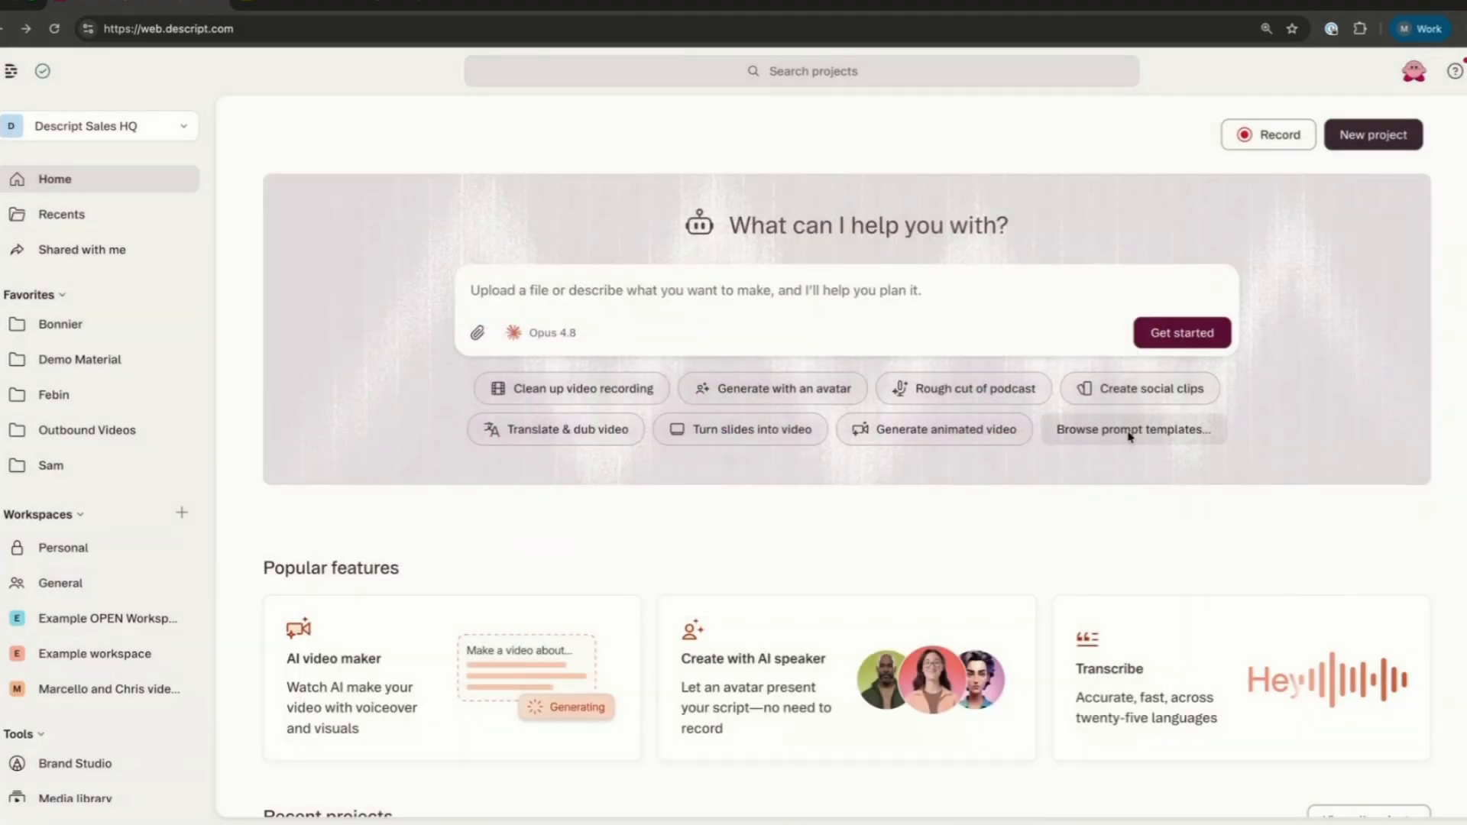
Browse the ready-made prompt templates on the Home page, from video cleanup to real estate listings, then close the gallery
left_click(1131, 431)
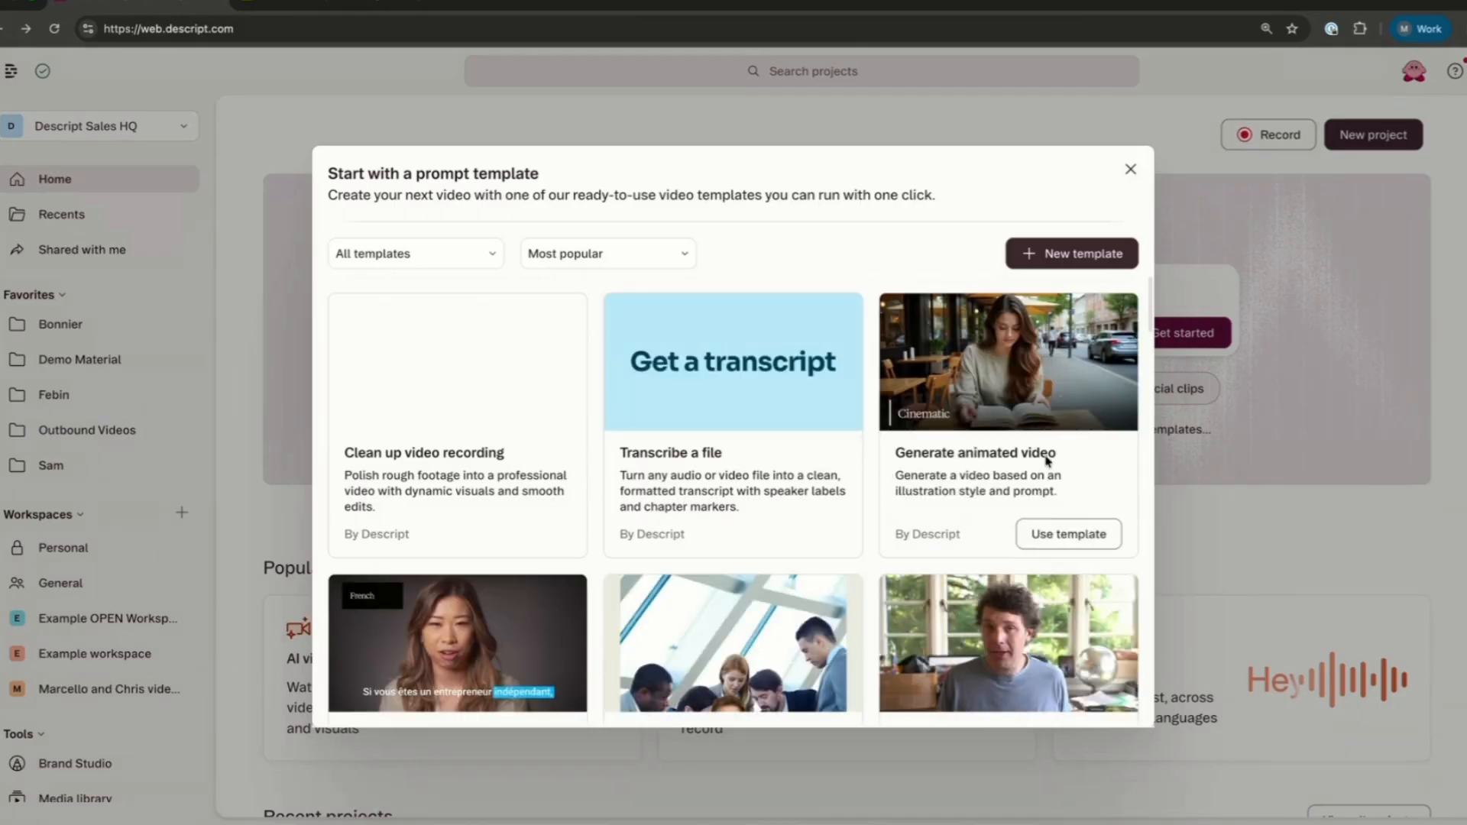
scroll(1047, 459, "down", 5)
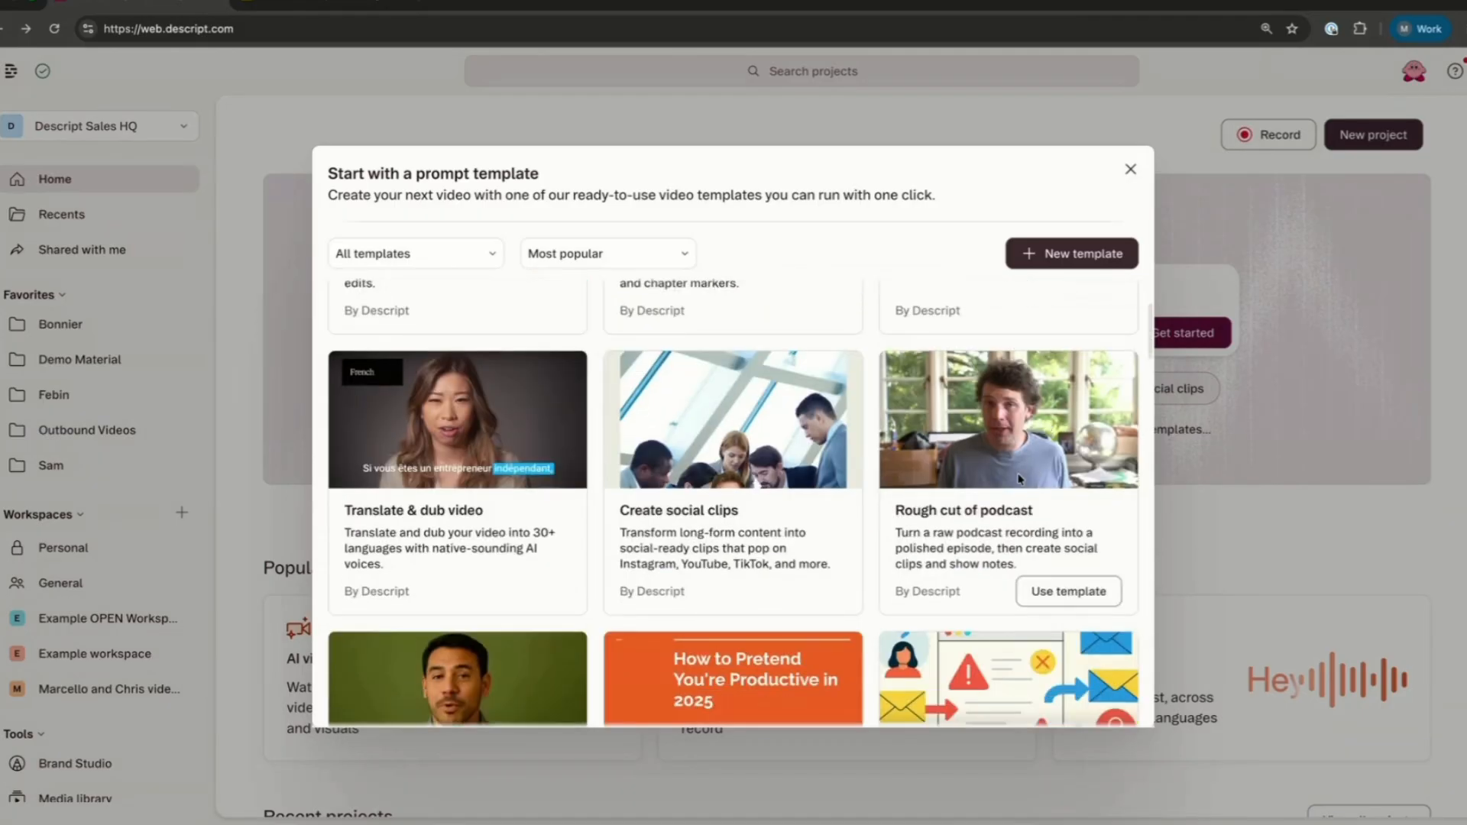
scroll(831, 443, "up", 1)
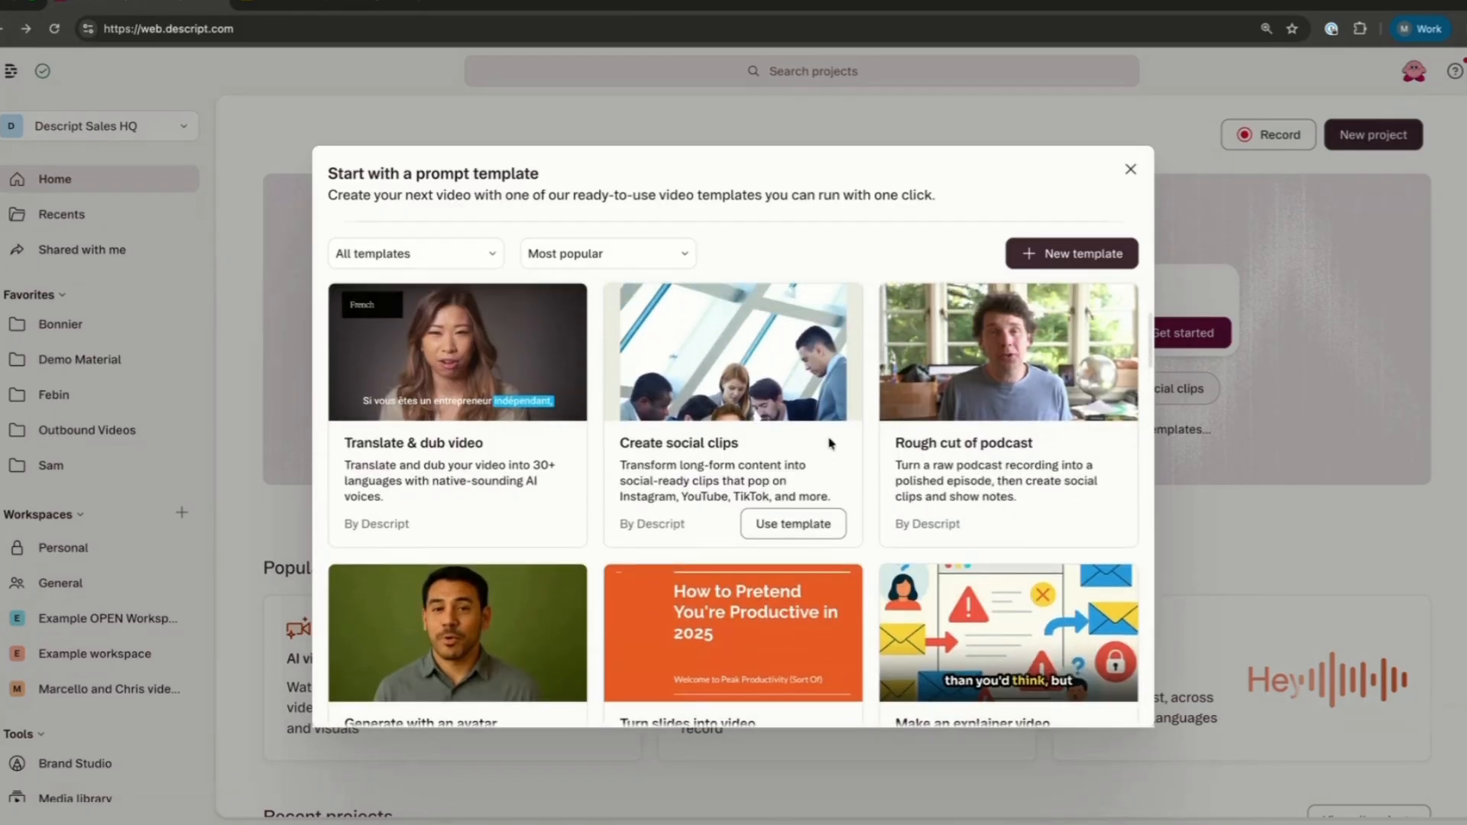
scroll(994, 612, "down", 3)
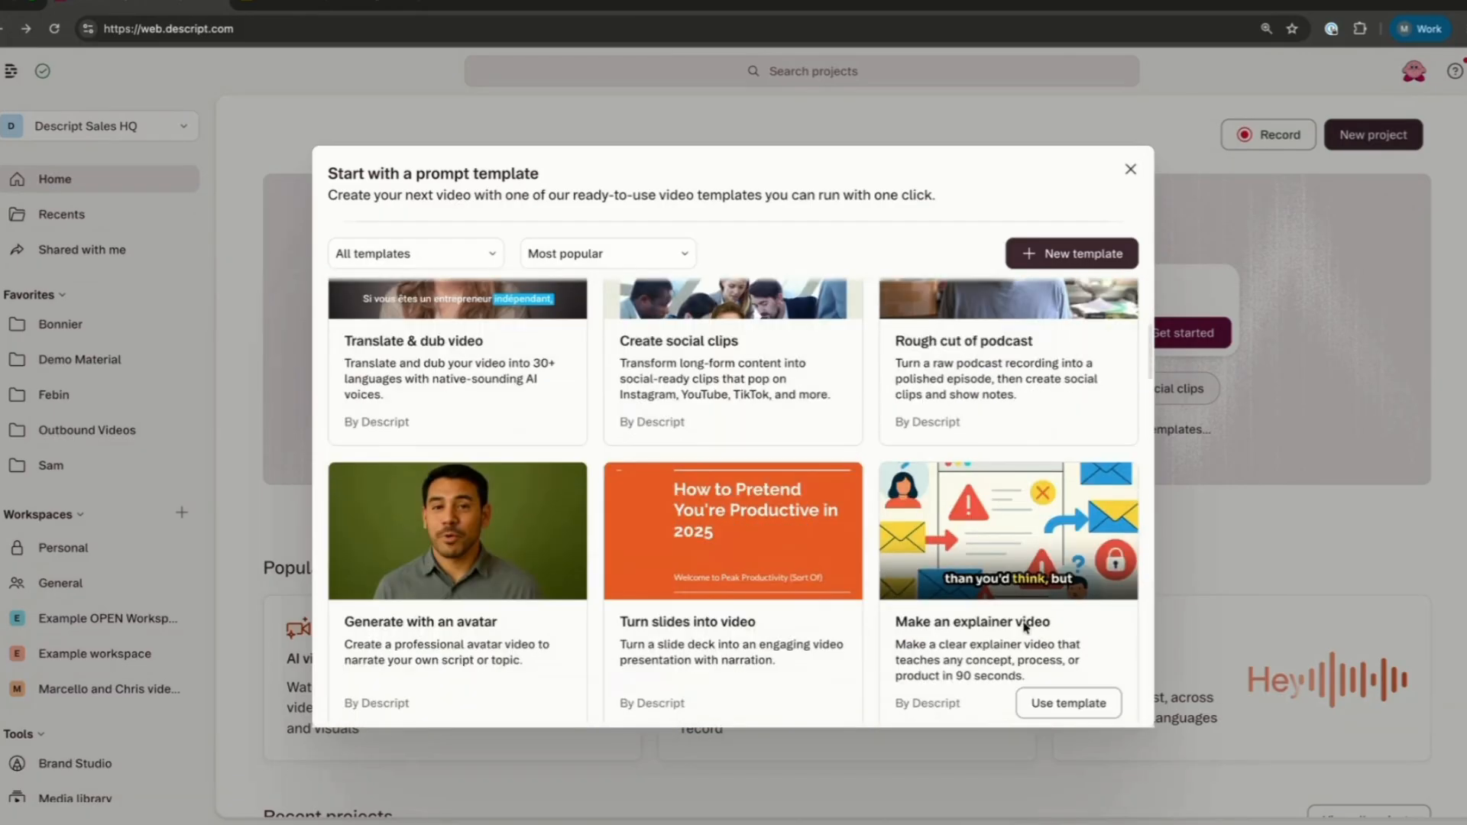
scroll(395, 571, "down", 3)
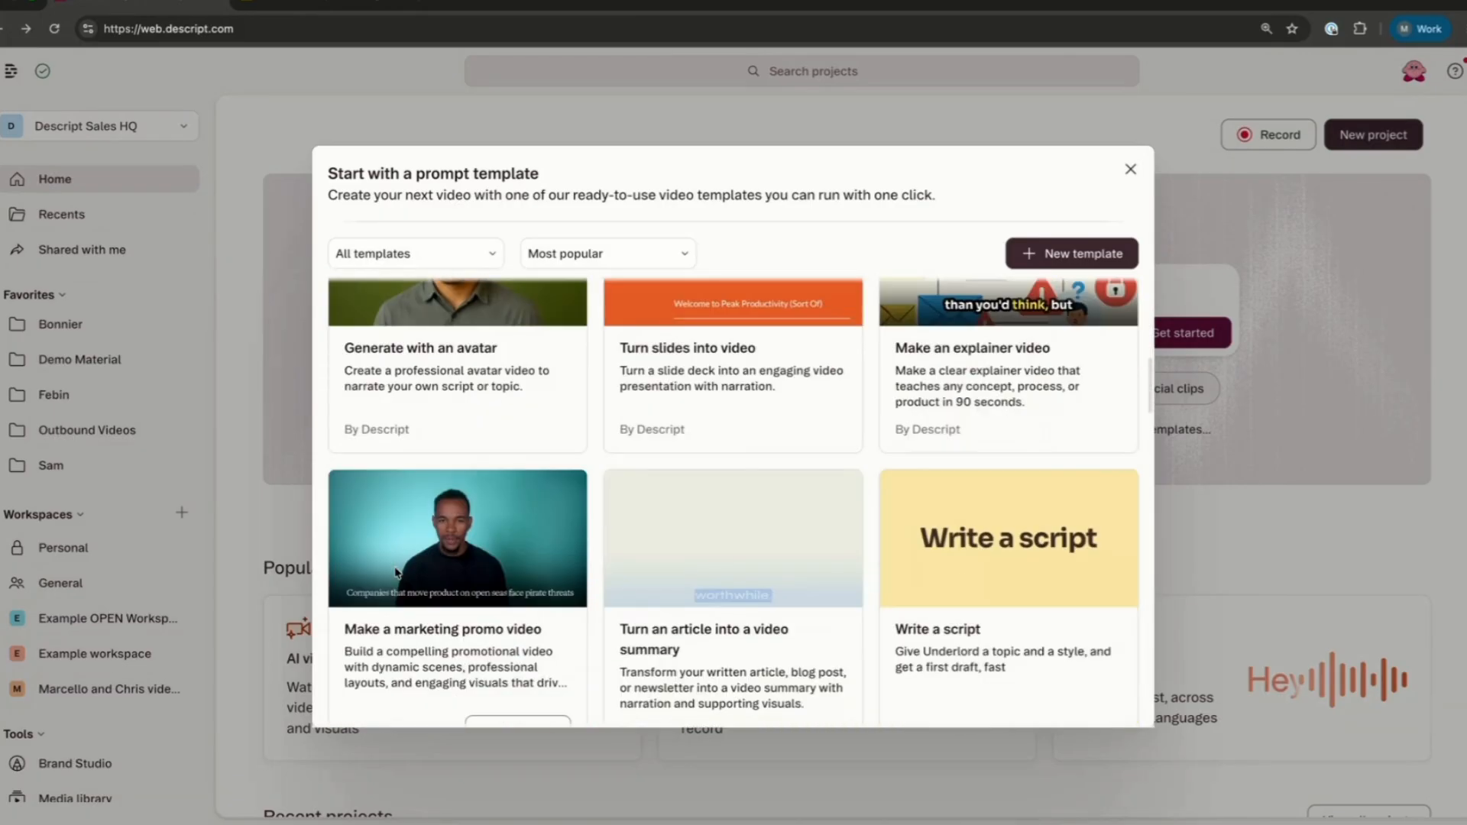
scroll(396, 572, "down", 7)
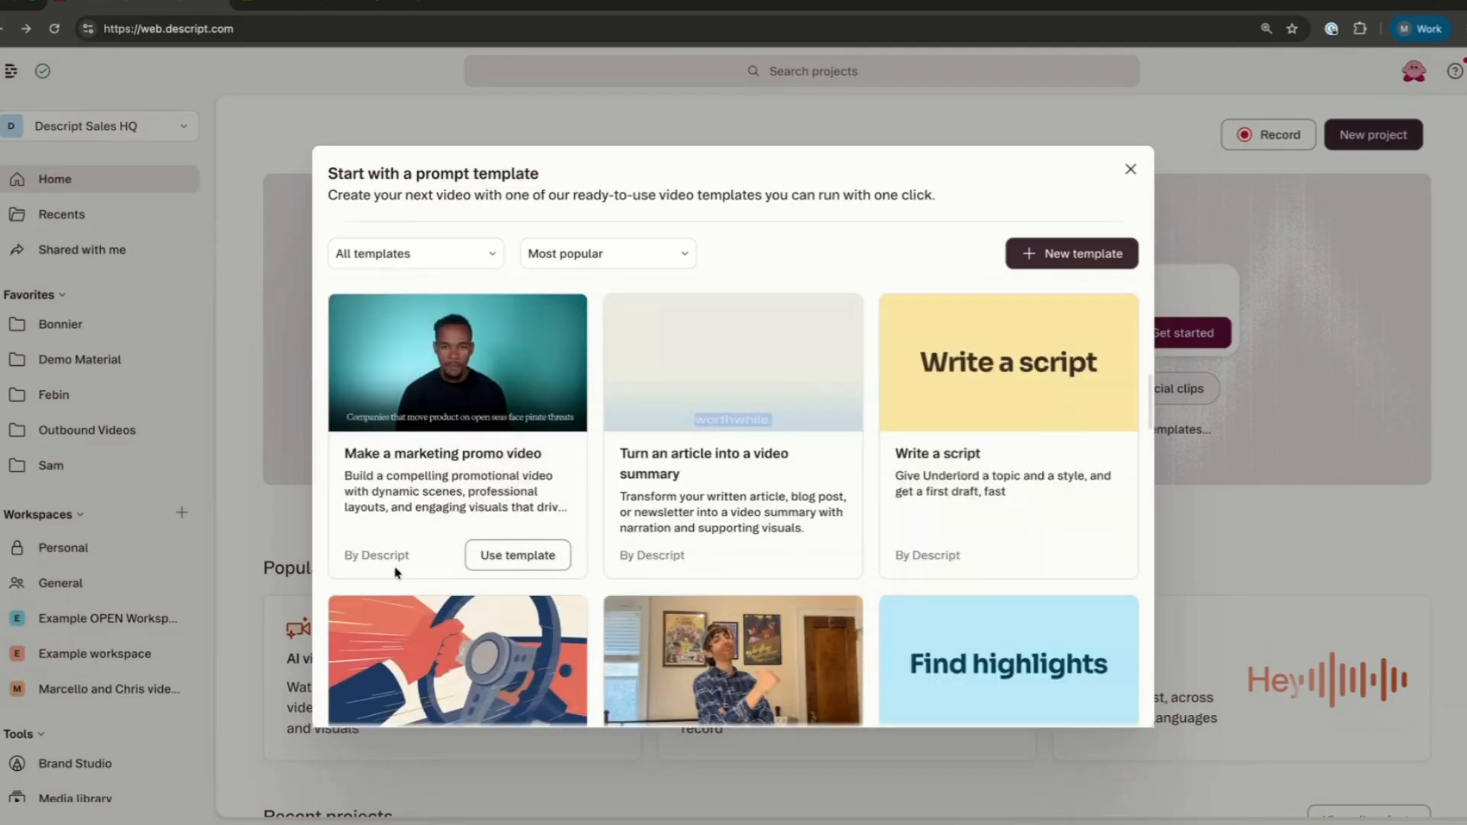
scroll(396, 572, "down", 1)
scroll(396, 572, "down", 7)
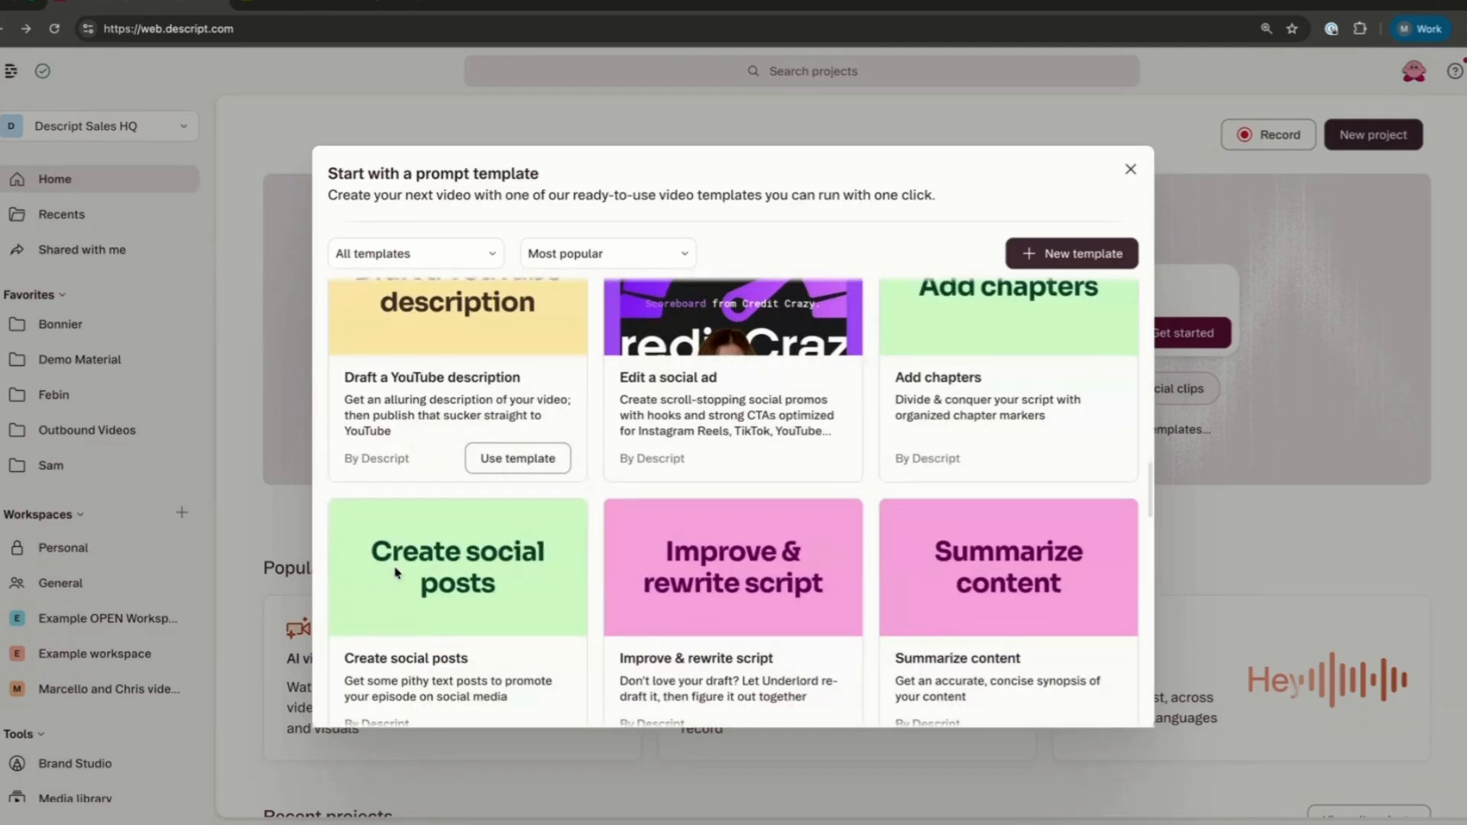
scroll(395, 572, "down", 1)
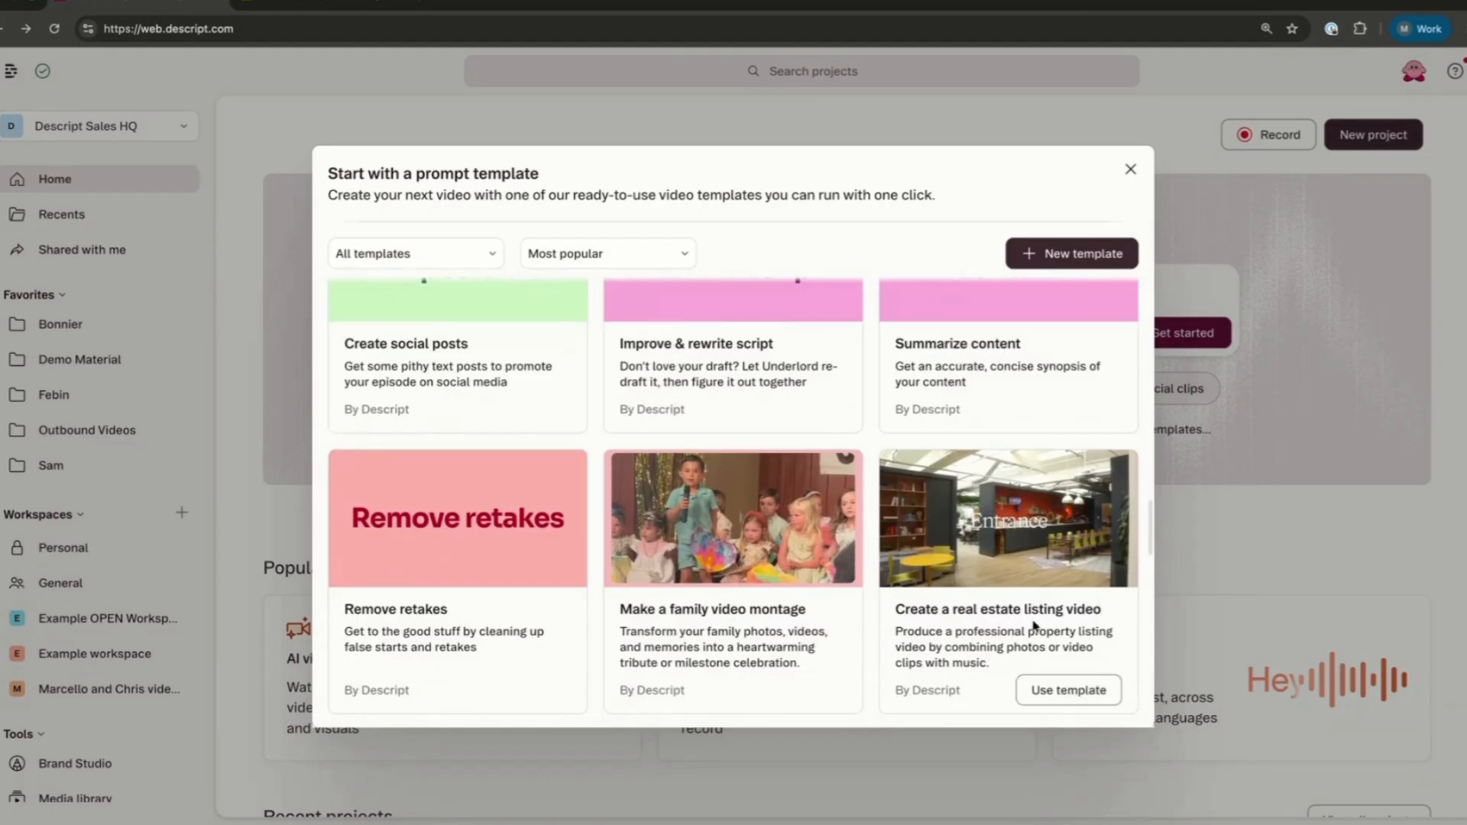
scroll(1034, 625, "up", 10)
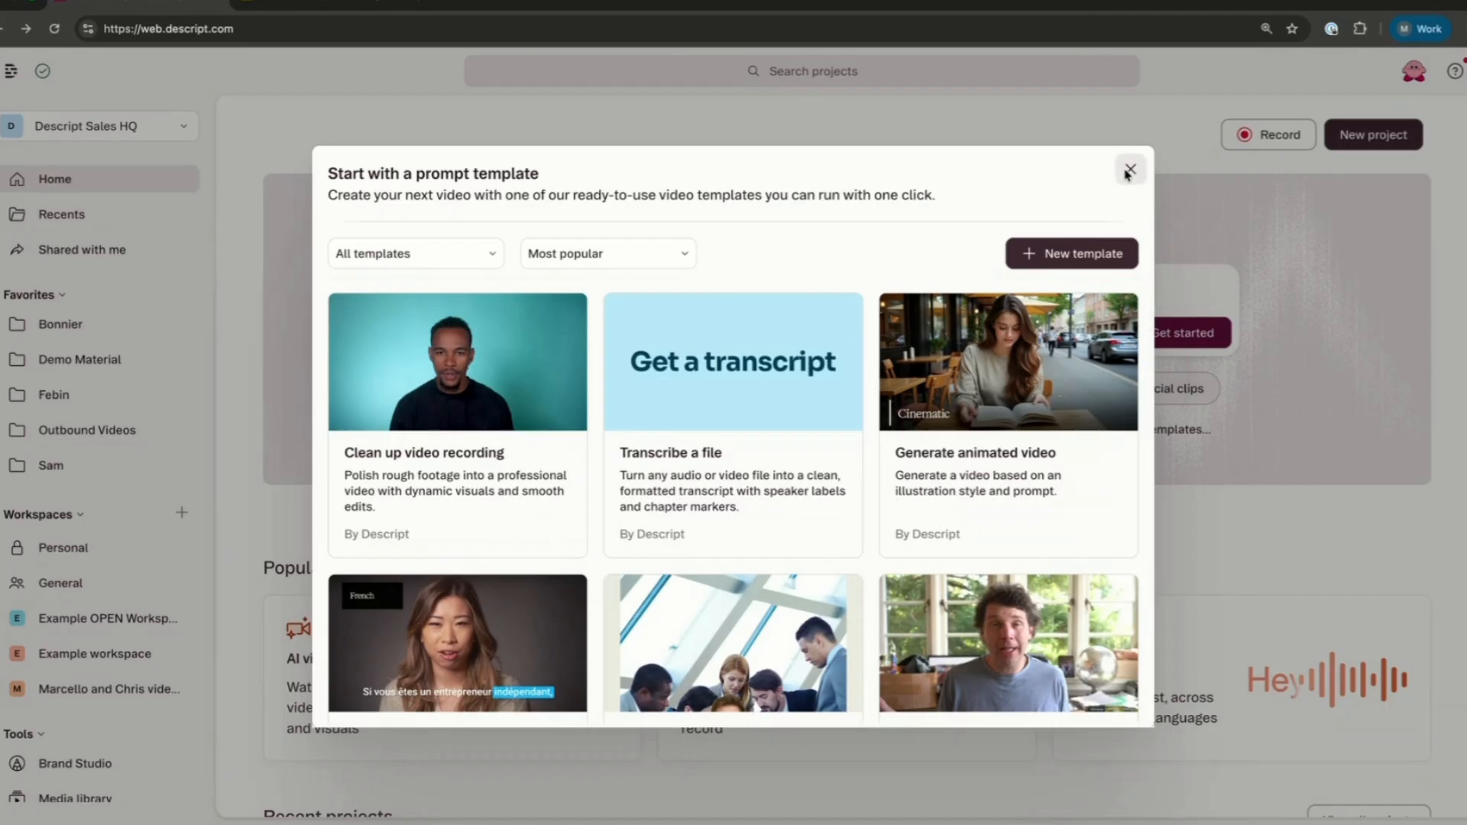
scroll(699, 688, "down", 3)
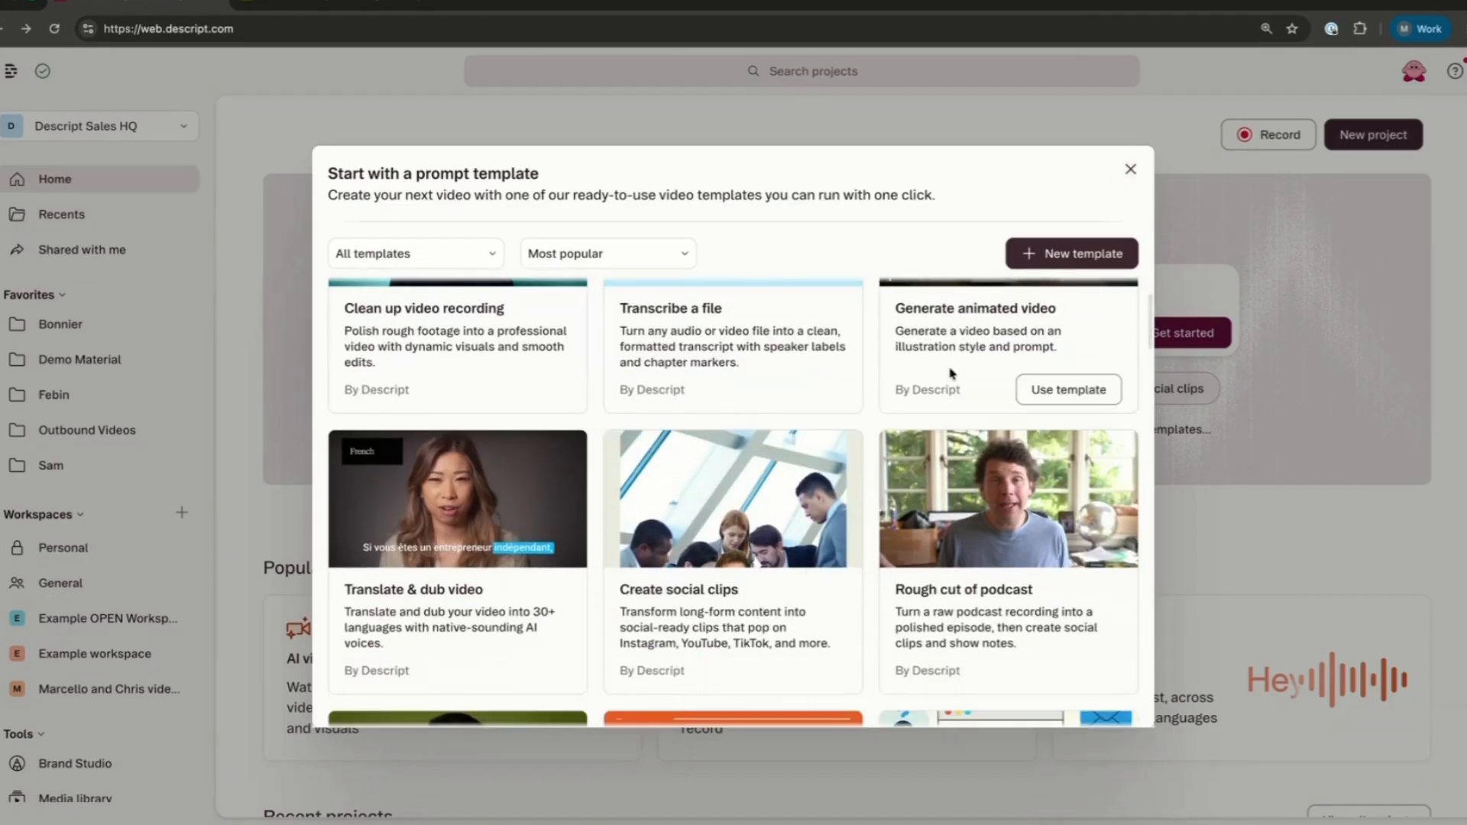
scroll(554, 447, "up", 3)
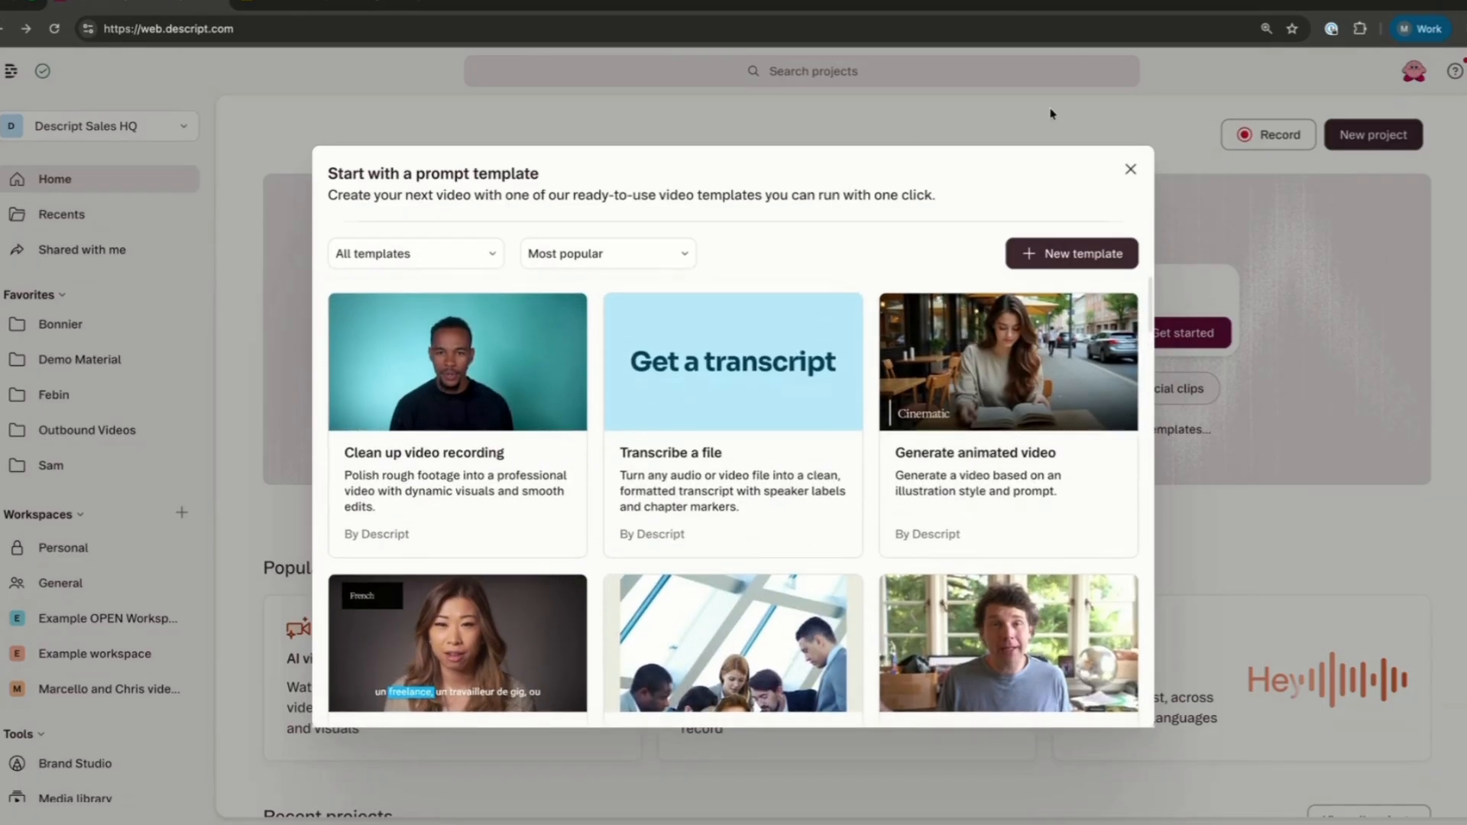
left_click(1130, 168)
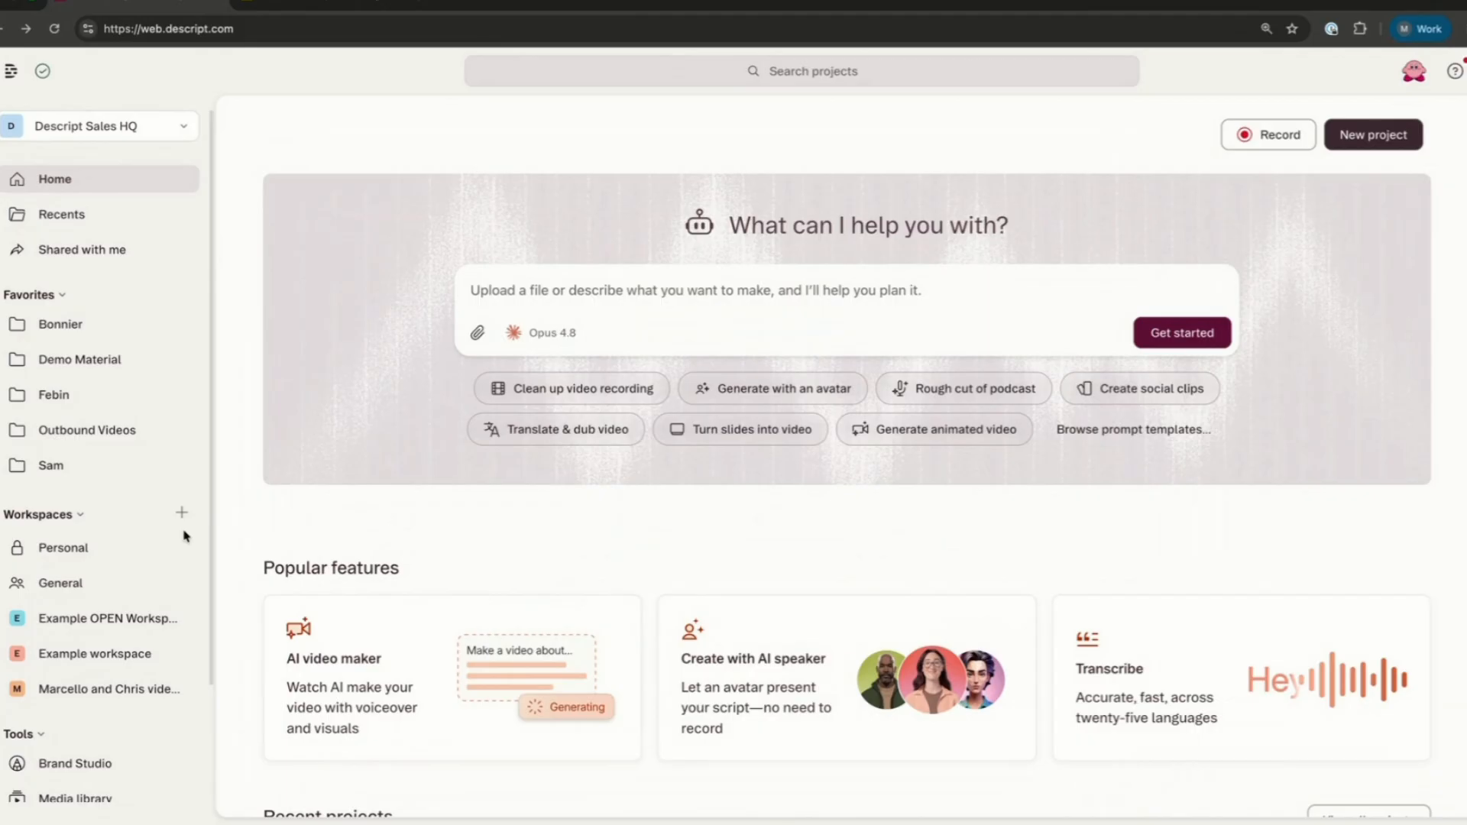
Open the Learn Descript page from the workspace tools
scroll(184, 535, "down", 2)
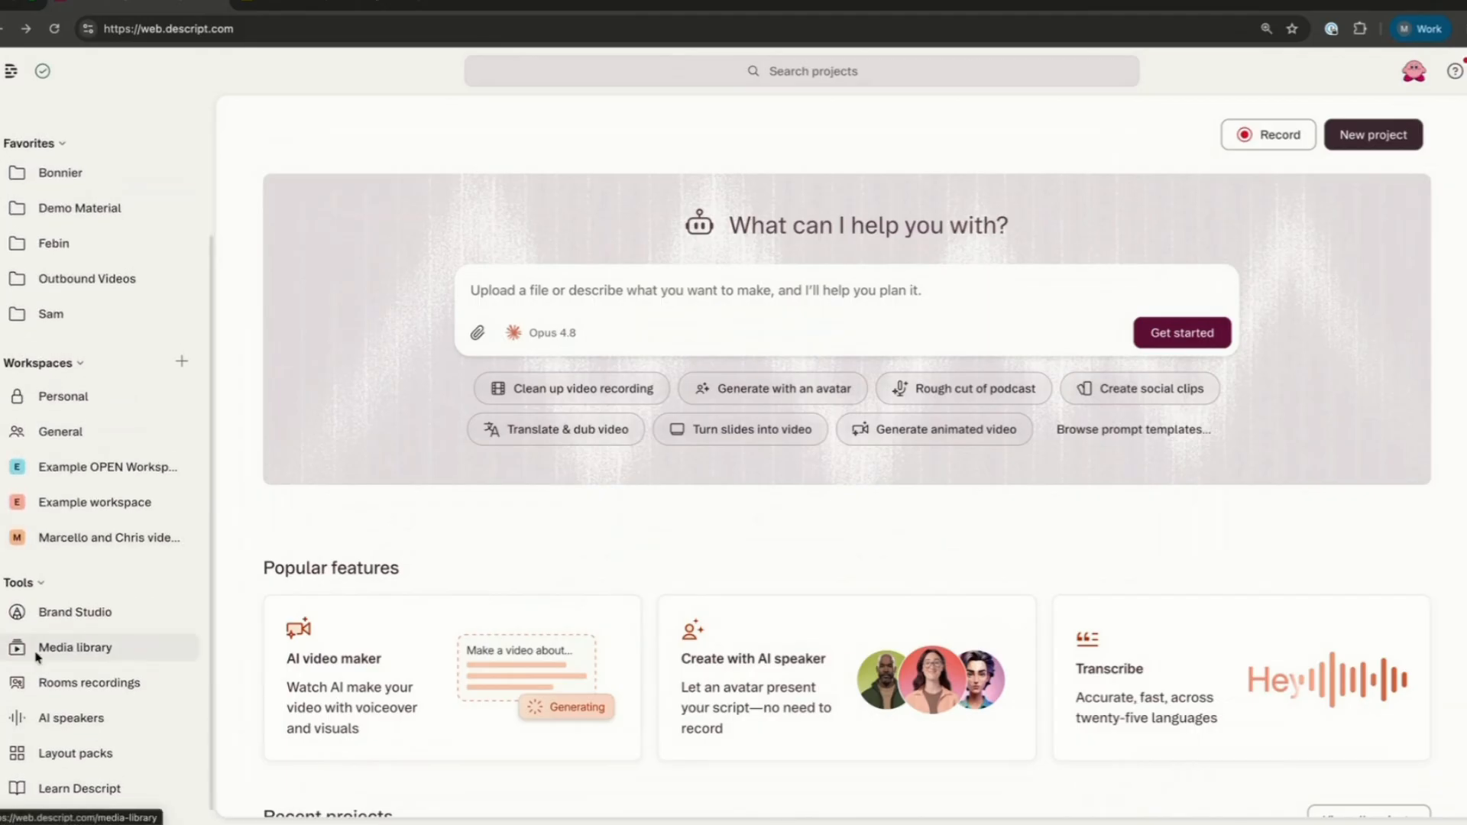
left_click(73, 789)
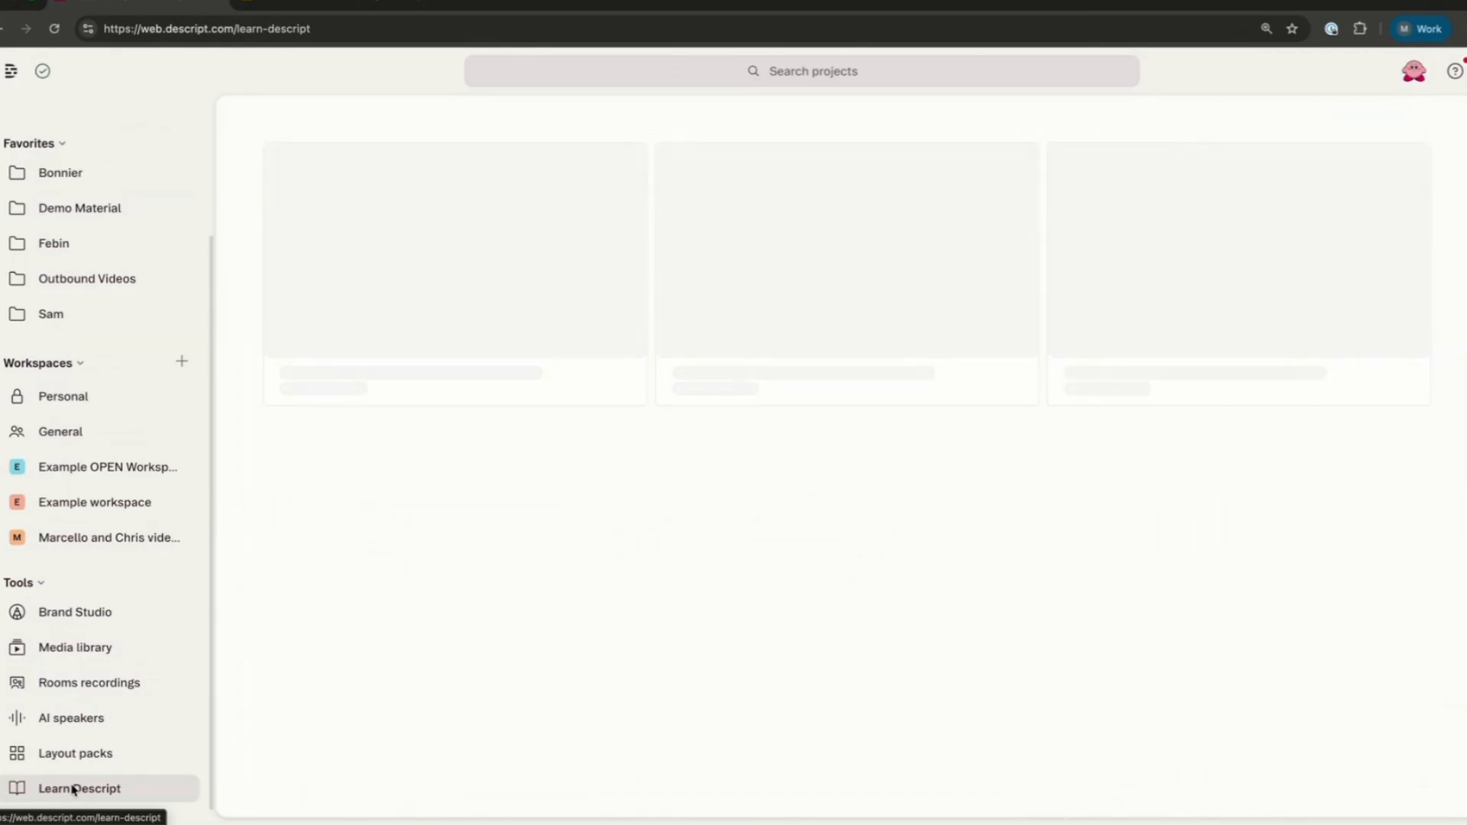
left_click(73, 789)
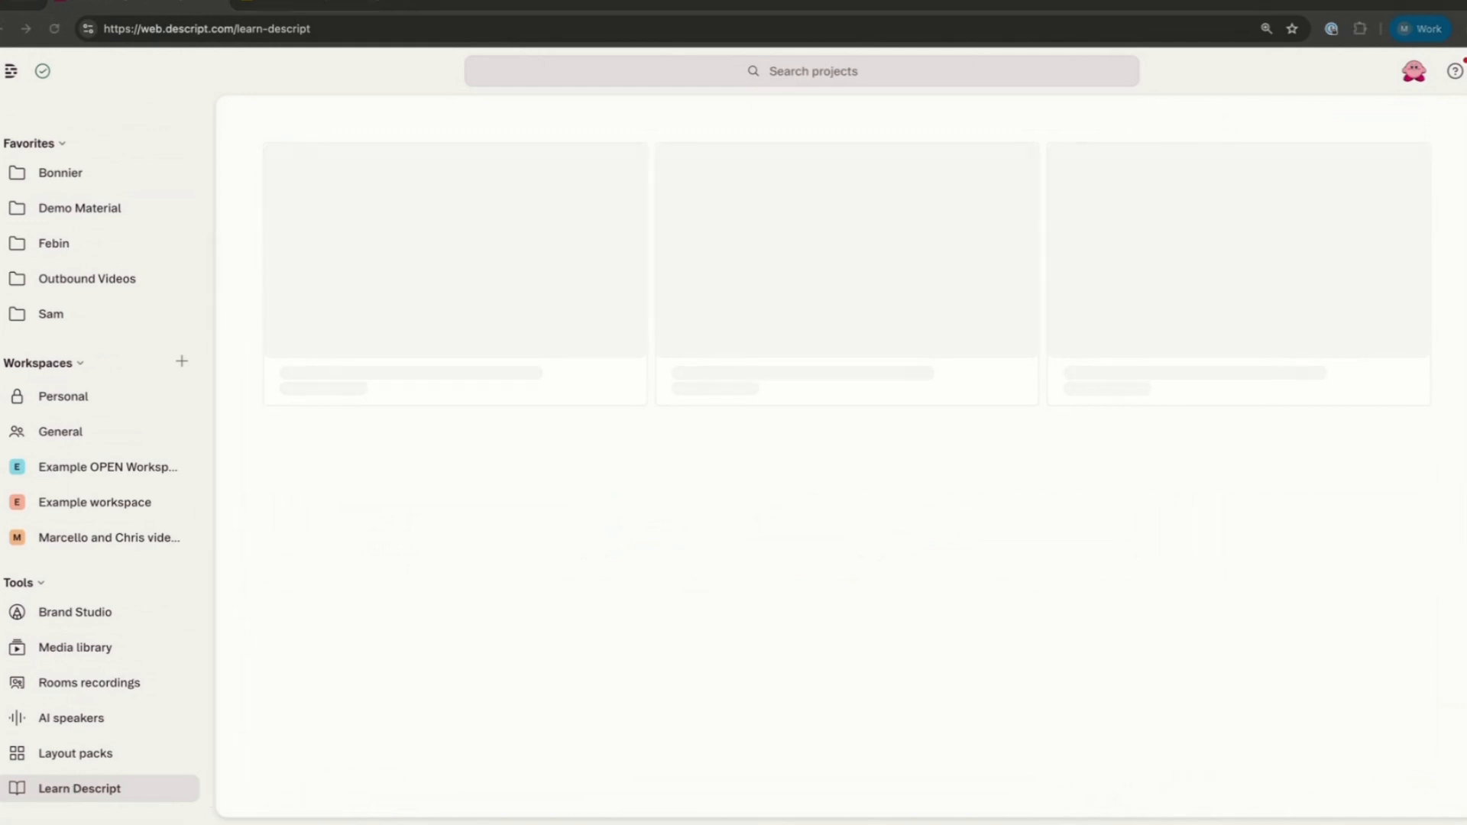